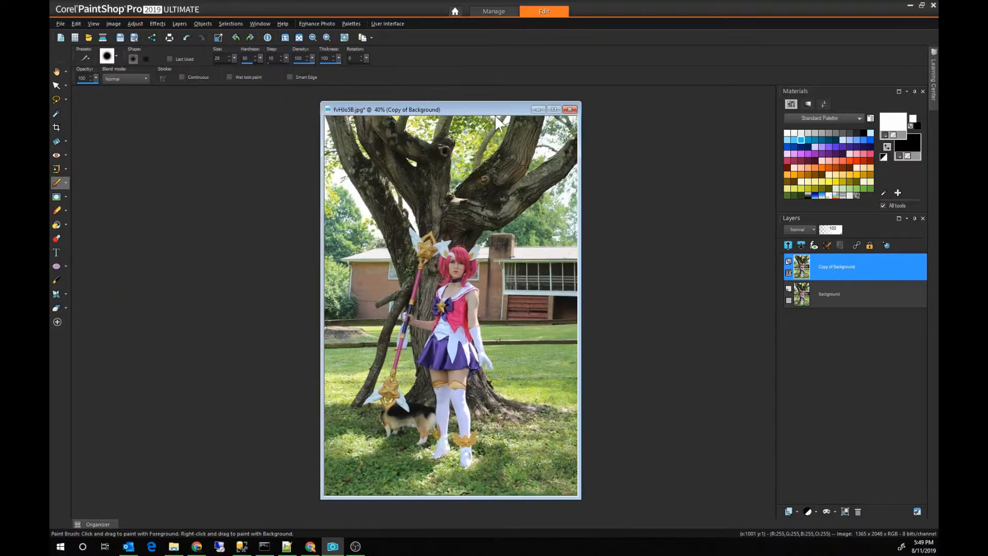
Step: Add a mask to the Copy of Background layer from the image, using source opacity
{"action": "scroll", "coordinate": [562, 276], "scroll_direction": "up", "scroll_amount": 1}
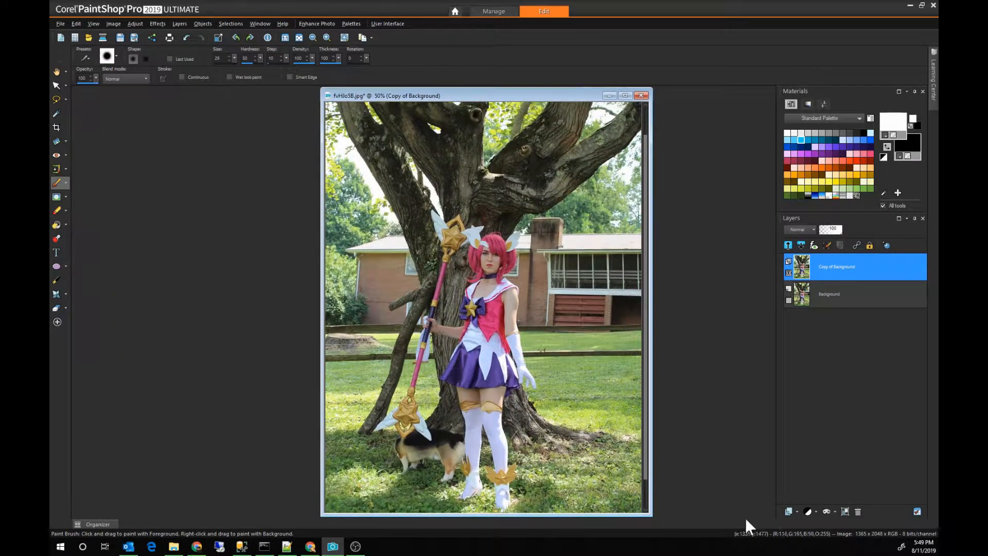
{"action": "left_click", "coordinate": [824, 512]}
{"action": "left_click", "coordinate": [839, 501]}
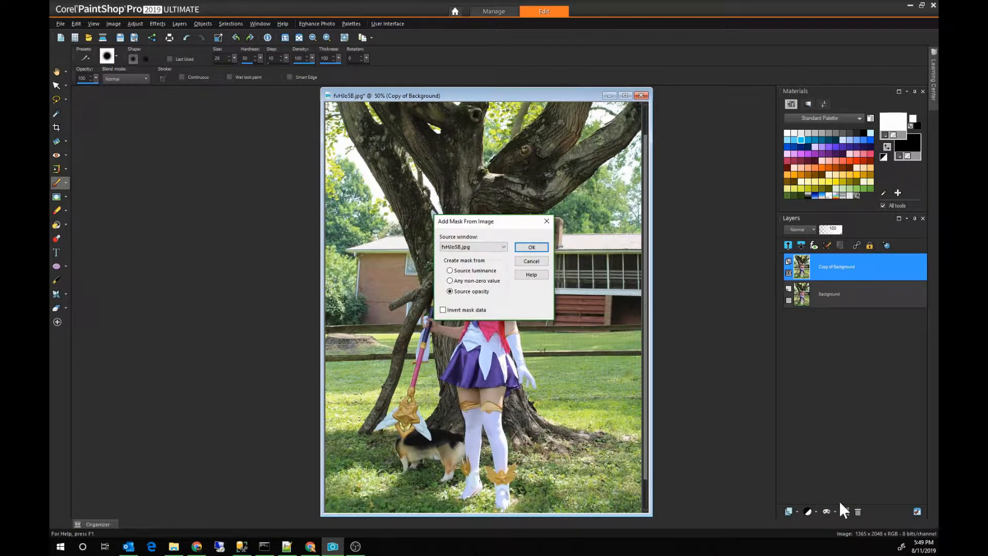
{"action": "key", "text": "Return"}
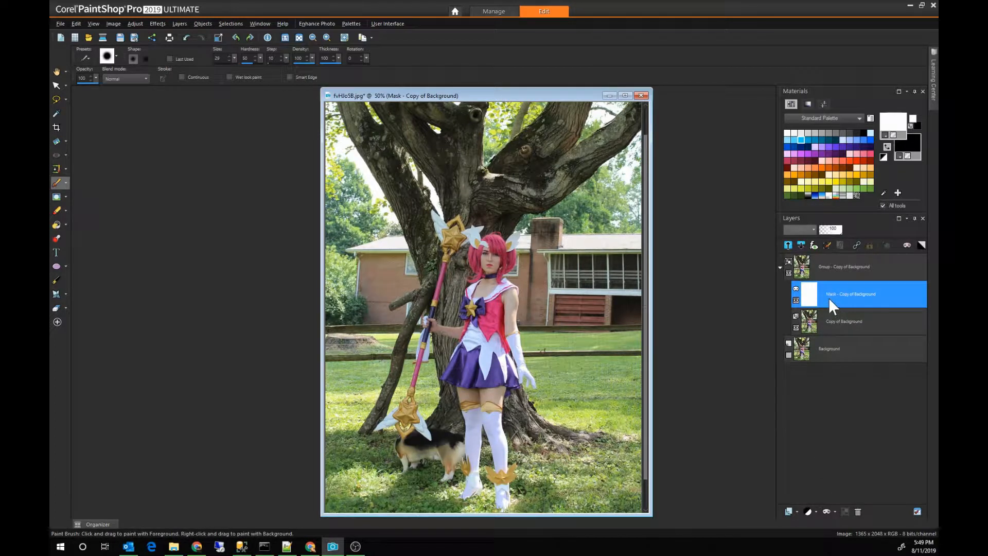
Step: Set up a rectangular selection with feather 0 and anti-aliasing off, and widen the image window beyond the picture edges
{"action": "left_click", "coordinate": [65, 99]}
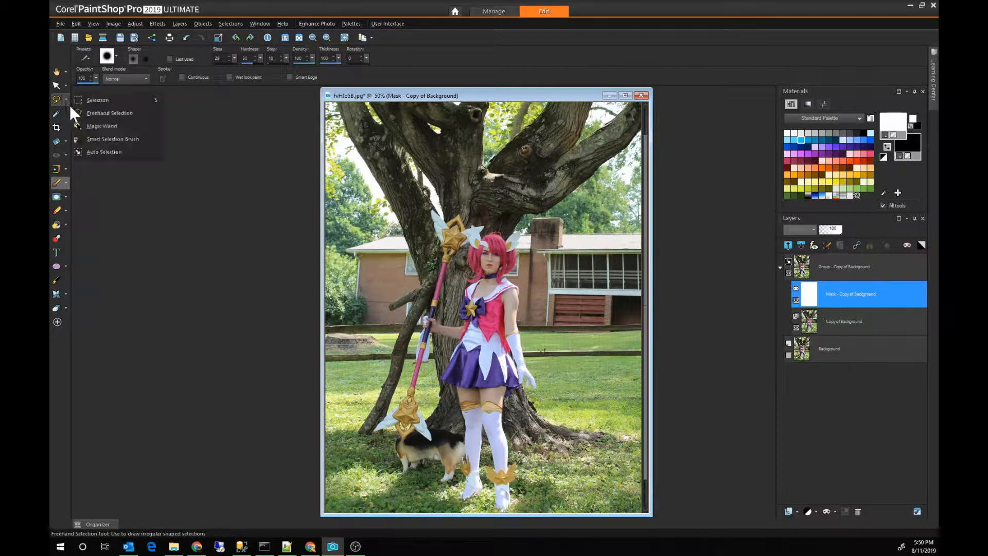
{"action": "left_click", "coordinate": [111, 101]}
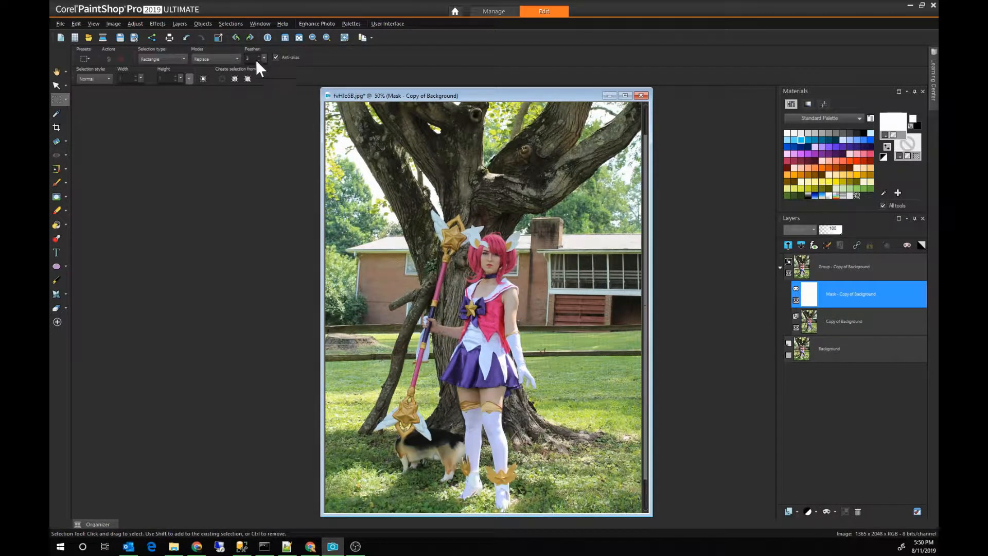
{"action": "left_click", "coordinate": [275, 57]}
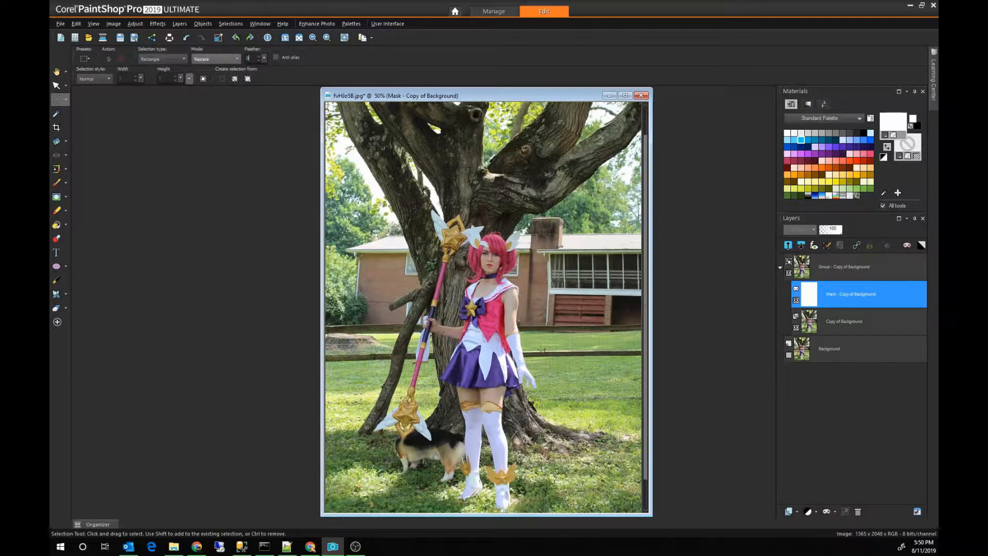
{"action": "scroll", "coordinate": [447, 193], "scroll_direction": "down", "scroll_amount": 1}
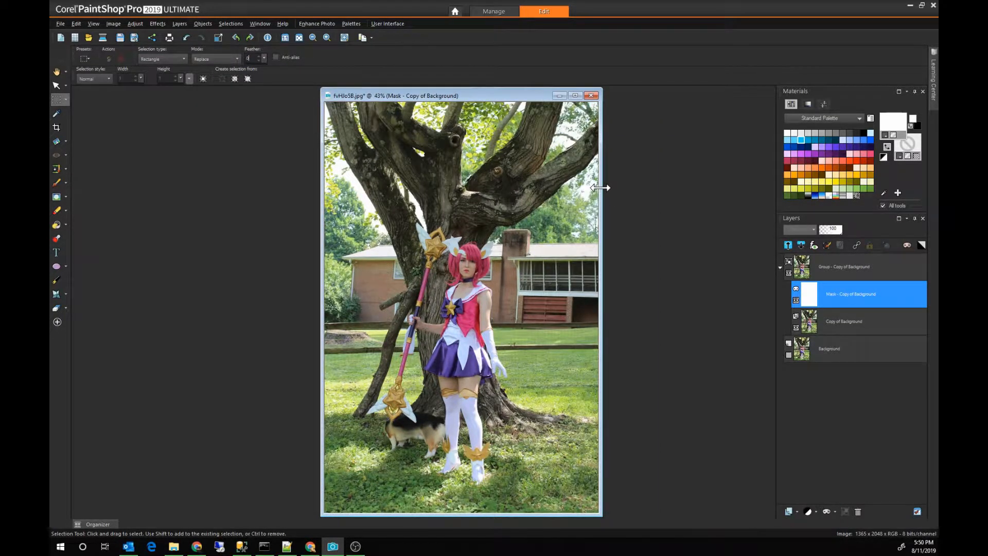
{"action": "left_click_drag", "start_coordinate": [601, 188], "coordinate": [756, 188]}
Step: Clear from the mask the full-width band above the staff and the strip along the picture's left edge
{"action": "left_click_drag", "start_coordinate": [700, 215], "coordinate": [350, 131]}
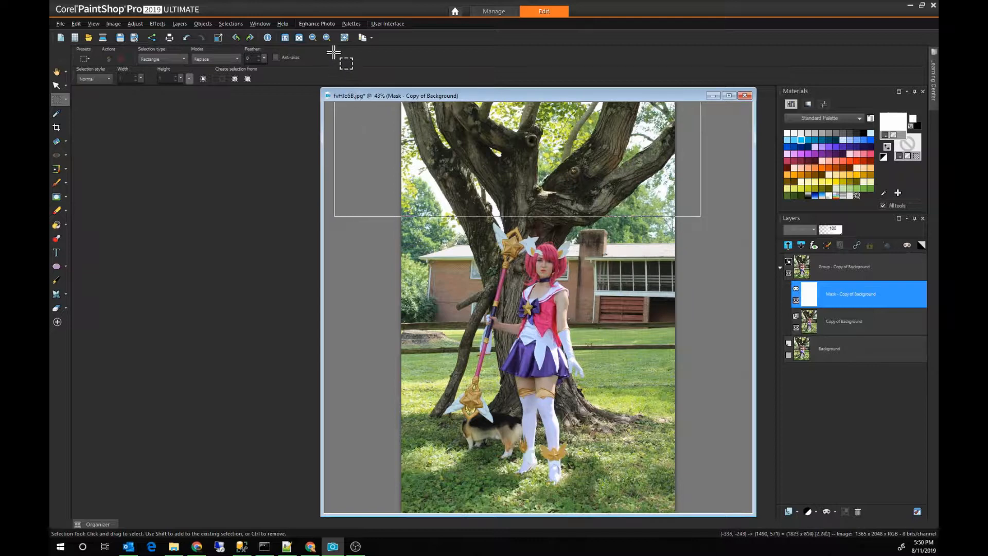
{"action": "left_click_drag", "start_coordinate": [333, 52], "coordinate": [333, 52]}
{"action": "key", "text": "Delete"}
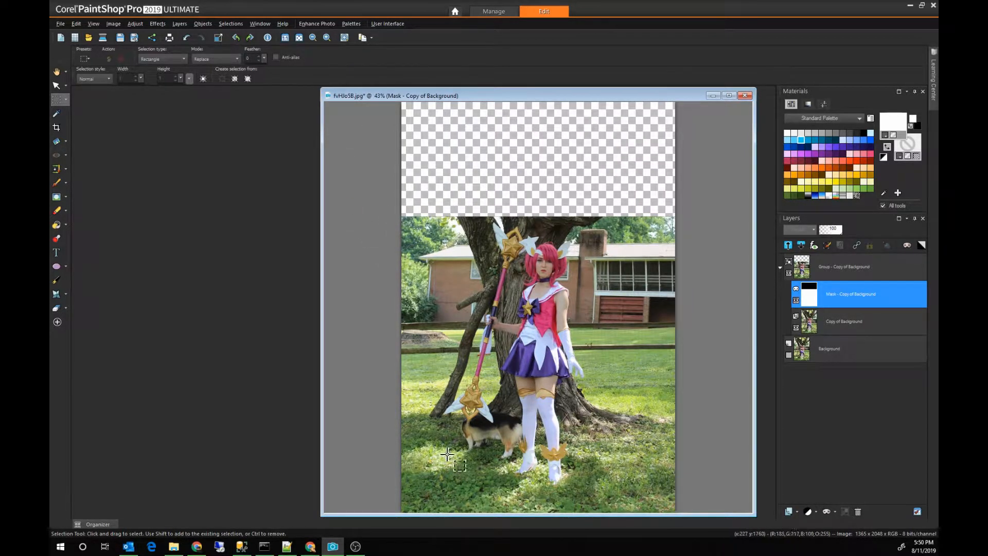
{"action": "left_click_drag", "start_coordinate": [434, 459], "coordinate": [342, 173]}
{"action": "key", "text": "Delete"}
Step: Clear from the mask the wide strip to the right of the figure and the grass strip below the feet
{"action": "left_click_drag", "start_coordinate": [593, 202], "coordinate": [677, 408]}
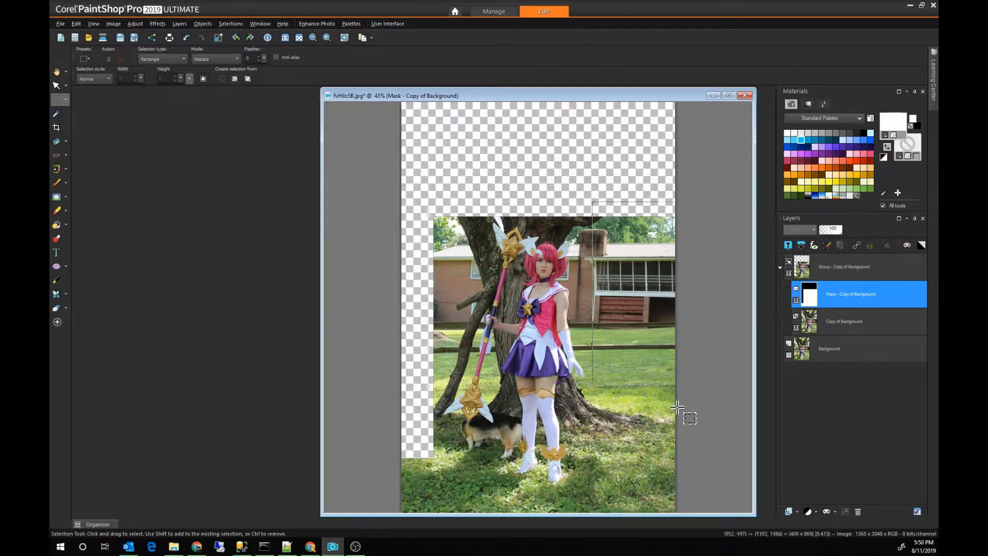
{"action": "key", "text": "Delete"}
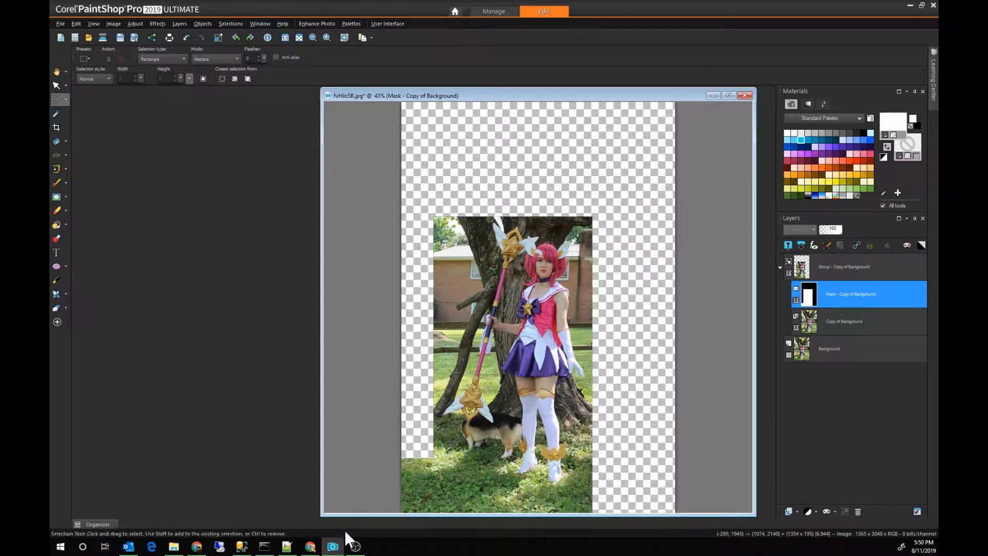
{"action": "key", "text": "Delete"}
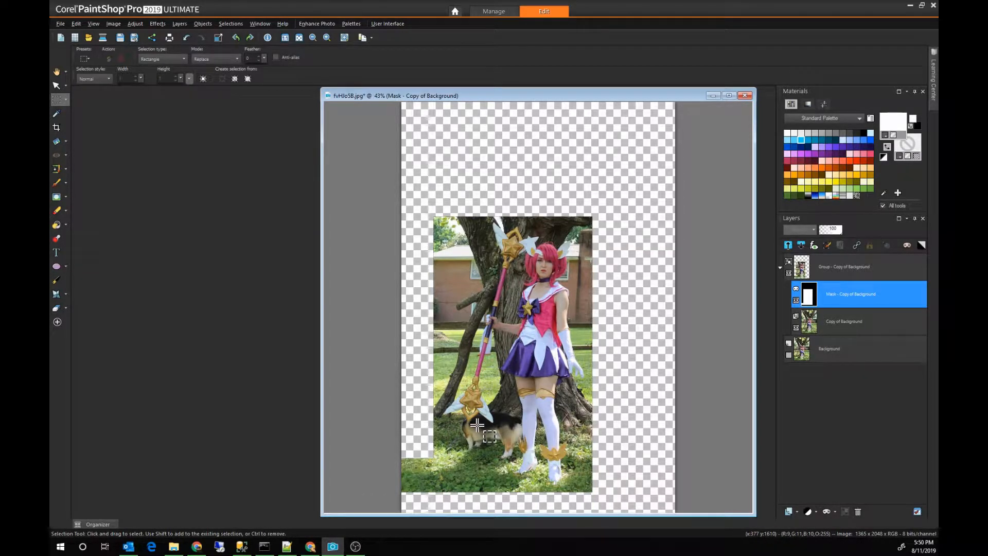
Step: Clear from the mask the lower-left corner under the staff and the block over the dog beside the legs
{"action": "left_click_drag", "start_coordinate": [477, 425], "coordinate": [350, 522]}
{"action": "key", "text": "Delete"}
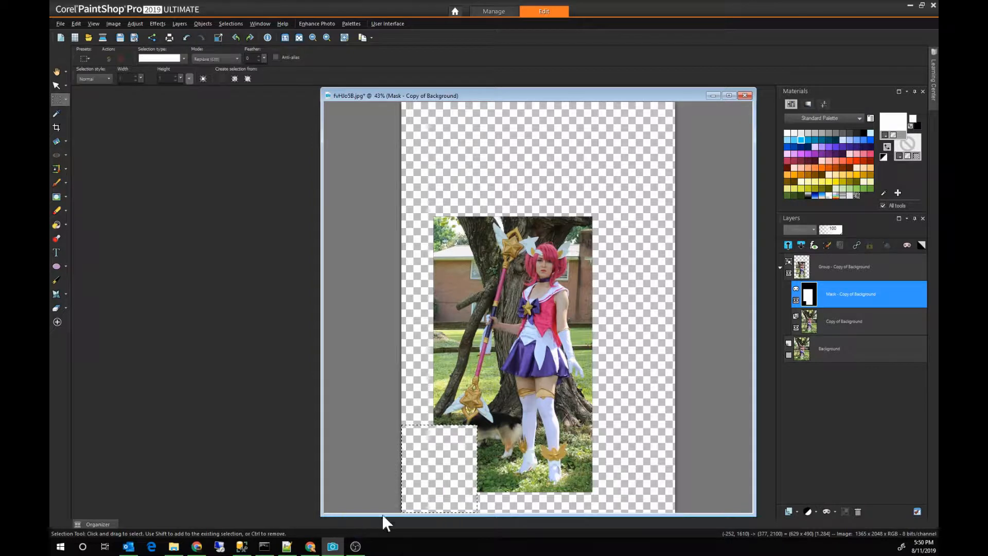
{"action": "key", "text": "ctrl+d"}
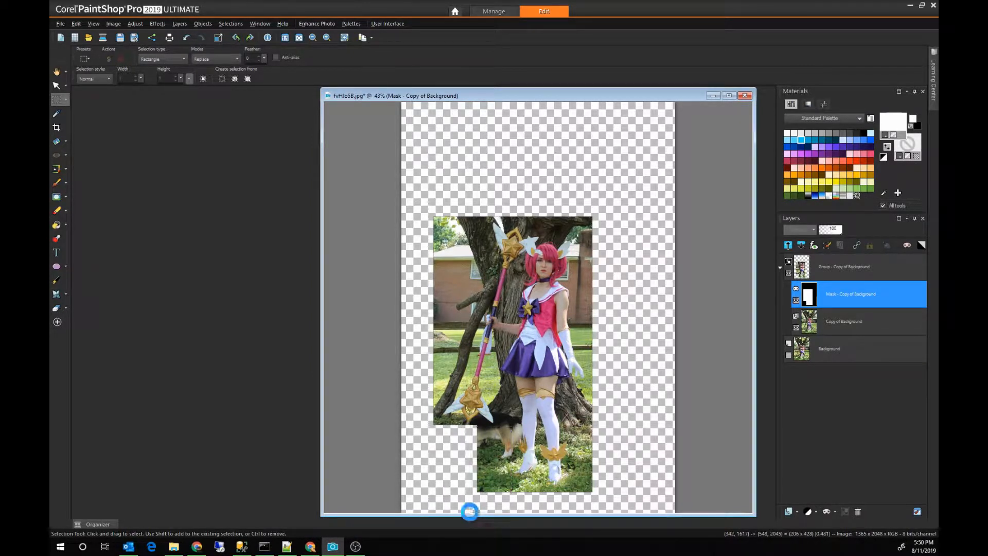
{"action": "key", "text": "Delete"}
Step: Clear rectangular blocks of background from the mask between the staff's lower end and the nearer leg
{"action": "scroll", "coordinate": [463, 438], "scroll_direction": "up", "scroll_amount": 5}
{"action": "left_click_drag", "start_coordinate": [330, 257], "coordinate": [403, 426]}
{"action": "key", "text": "Delete"}
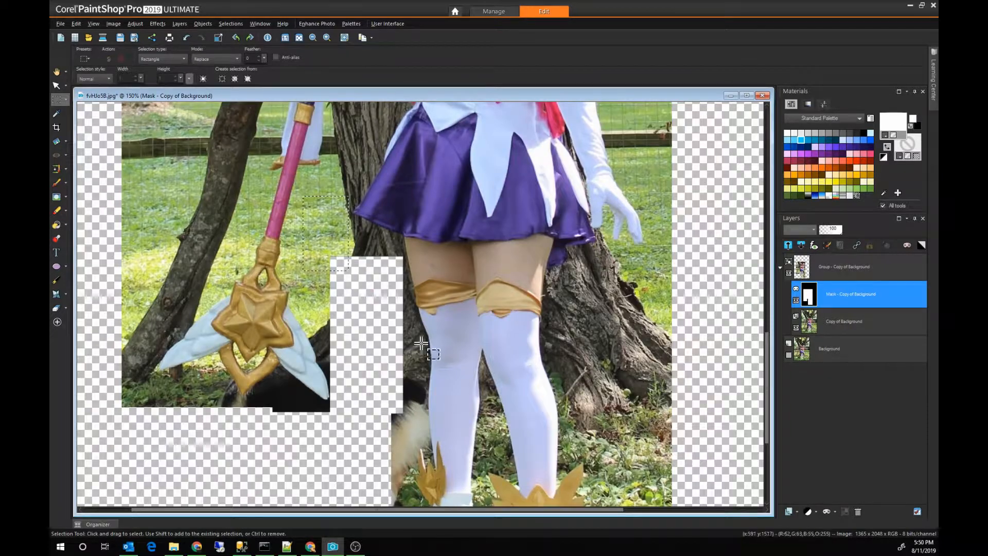
{"action": "left_click_drag", "start_coordinate": [421, 343], "coordinate": [381, 432]}
{"action": "key", "text": "Delete"}
{"action": "left_click_drag", "start_coordinate": [379, 407], "coordinate": [418, 467]}
{"action": "key", "text": "Delete"}
{"action": "left_click_drag", "start_coordinate": [301, 217], "coordinate": [349, 304]}
Step: Clear rectangular blocks of background from the mask to the right of the legs and just below the shoes
{"action": "key", "text": "Delete"}
{"action": "left_click_drag", "start_coordinate": [706, 440], "coordinate": [579, 282]}
{"action": "key", "text": "Delete"}
{"action": "scroll", "coordinate": [711, 309], "scroll_direction": "down", "scroll_amount": 4}
{"action": "left_click_drag", "start_coordinate": [719, 217], "coordinate": [611, 441]}
{"action": "key", "text": "Delete"}
{"action": "left_click_drag", "start_coordinate": [681, 475], "coordinate": [382, 419]}
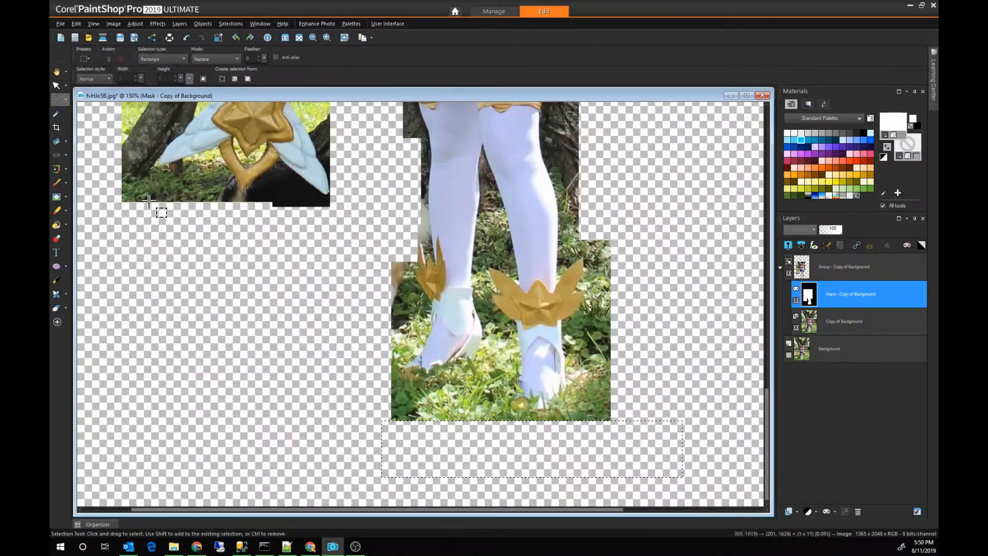
Step: Clear from the mask the rectangular background areas to the left of the staff's shaft and winged head
{"action": "key", "text": "Delete"}
{"action": "left_click_drag", "start_coordinate": [218, 213], "coordinate": [352, 344]}
{"action": "scroll", "coordinate": [295, 158], "scroll_direction": "up", "scroll_amount": 3}
Step: Clear from the mask the rectangular background areas above the hair and to the right of the head and shoulder
{"action": "key", "text": "Delete"}
{"action": "scroll", "coordinate": [291, 130], "scroll_direction": "up", "scroll_amount": 4}
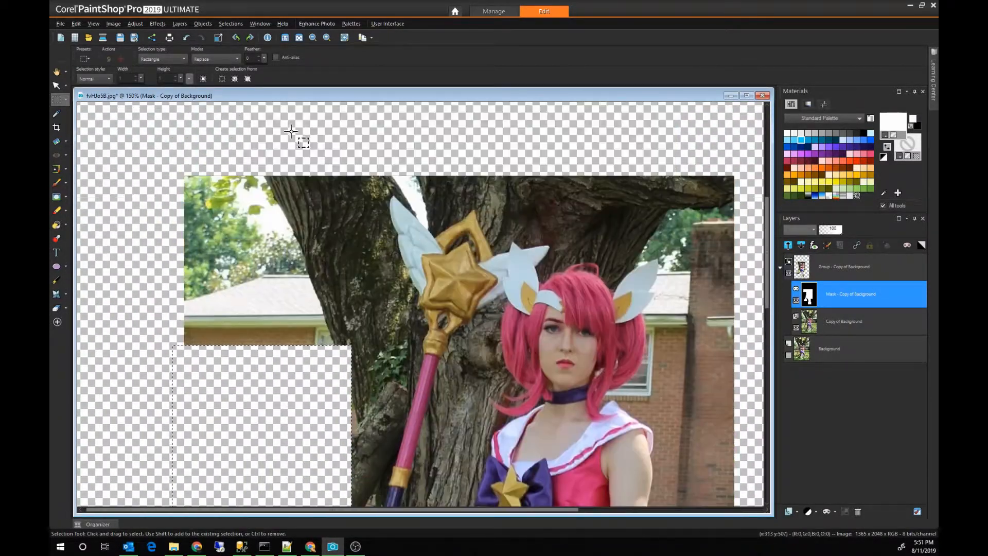
{"action": "left_click_drag", "start_coordinate": [375, 165], "coordinate": [171, 359]}
{"action": "left_click_drag", "start_coordinate": [437, 163], "coordinate": [739, 206]}
{"action": "key", "text": "Delete"}
{"action": "left_click_drag", "start_coordinate": [745, 253], "coordinate": [580, 199]}
{"action": "key", "text": "Delete"}
{"action": "left_click_drag", "start_coordinate": [743, 313], "coordinate": [686, 502]}
Step: Clear the leftover background blocks from the mask close to the hair, the staff's wing tip and the staff
{"action": "key", "text": "Delete"}
{"action": "scroll", "coordinate": [690, 412], "scroll_direction": "down", "scroll_amount": 1}
{"action": "left_click_drag", "start_coordinate": [537, 284], "coordinate": [485, 214]}
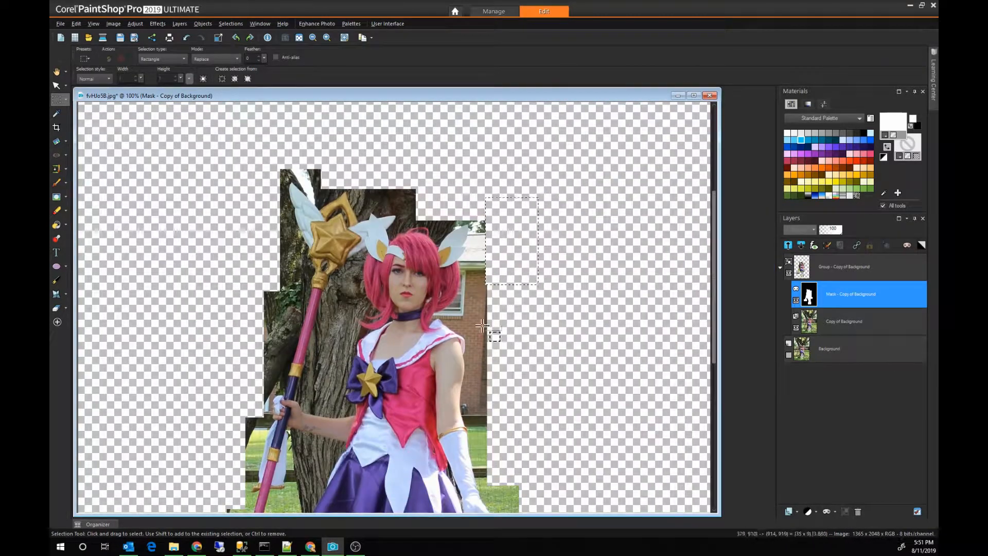
{"action": "left_click_drag", "start_coordinate": [330, 163], "coordinate": [303, 189]}
{"action": "key", "text": "Delete"}
{"action": "key", "text": "Delete"}
{"action": "left_click_drag", "start_coordinate": [330, 308], "coordinate": [367, 420]}
{"action": "key", "text": "Delete"}
Step: Outline the brick background along the bare upper arm with a point-to-point freehand selection and delete it from the mask
{"action": "scroll", "coordinate": [330, 378], "scroll_direction": "up", "scroll_amount": 3}
{"action": "left_click", "coordinate": [66, 100]}
{"action": "left_click", "coordinate": [90, 113]}
{"action": "scroll", "coordinate": [678, 296], "scroll_direction": "up", "scroll_amount": 4}
{"action": "left_click", "coordinate": [351, 164]}
{"action": "left_click", "coordinate": [351, 219]}
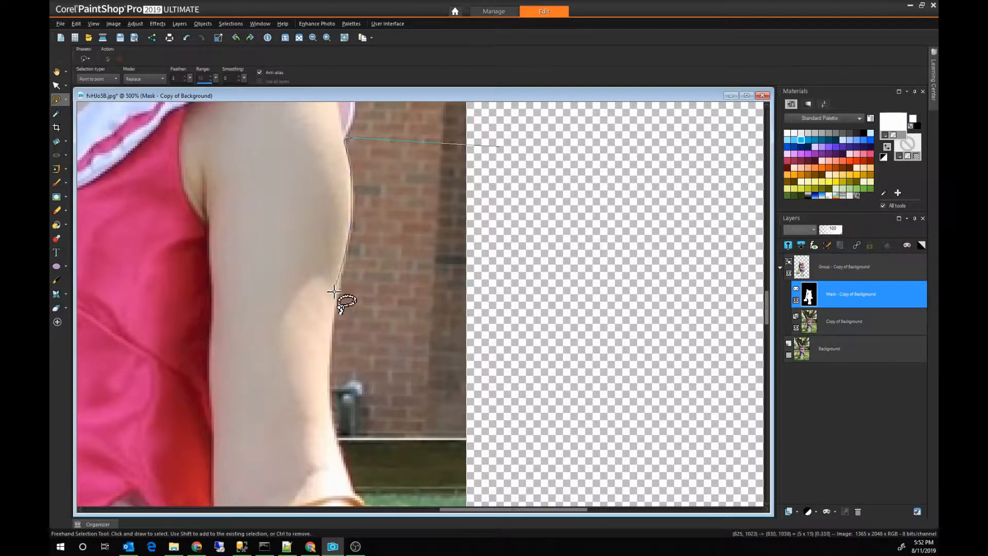
{"action": "left_click", "coordinate": [334, 301]}
{"action": "scroll", "coordinate": [330, 329], "scroll_direction": "down", "scroll_amount": 3}
{"action": "left_click", "coordinate": [328, 270]}
{"action": "left_click", "coordinate": [359, 388]}
{"action": "double_click", "coordinate": [545, 467]}
{"action": "key", "text": "Delete"}
Step: Add a raster layer between the mask group and the Background layer and name it "black"
{"action": "left_click", "coordinate": [789, 511]}
{"action": "left_click", "coordinate": [66, 266]}
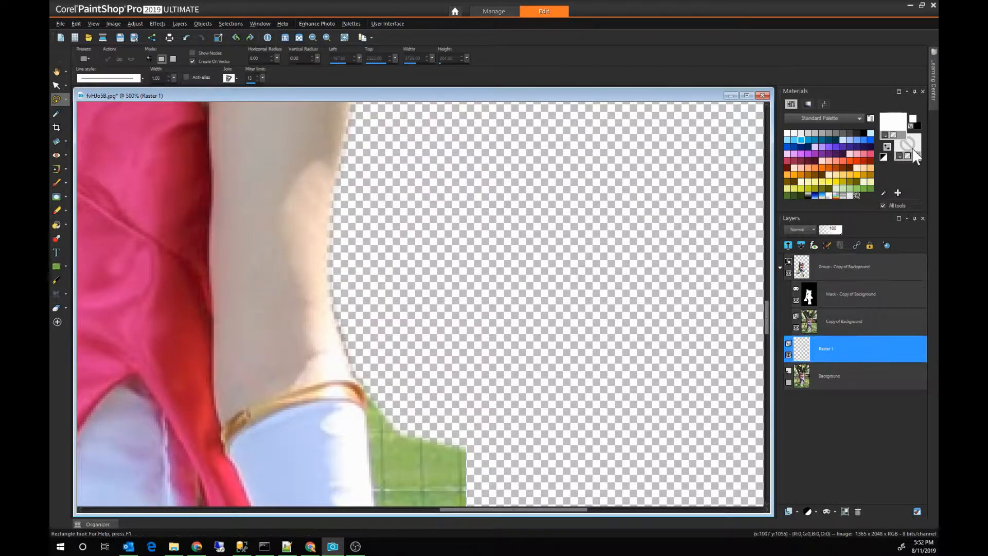
{"action": "left_click", "coordinate": [916, 155]}
{"action": "left_click", "coordinate": [57, 225]}
{"action": "left_click", "coordinate": [826, 349]}
{"action": "type", "text": "black"}
Step: Flood-fill the new layer with black at 100 opacity, replacing the first fill attempt
{"action": "left_click", "coordinate": [591, 349]}
{"action": "key", "text": "ctrl+z"}
{"action": "left_click_drag", "start_coordinate": [262, 78], "coordinate": [281, 85]}
{"action": "left_click", "coordinate": [536, 315]}
Step: Reselect the mask layer, outline the grass beside the gloved forearm point to point, and delete it from the mask
{"action": "left_click", "coordinate": [849, 294]}
{"action": "left_click_drag", "start_coordinate": [767, 329], "coordinate": [767, 335]}
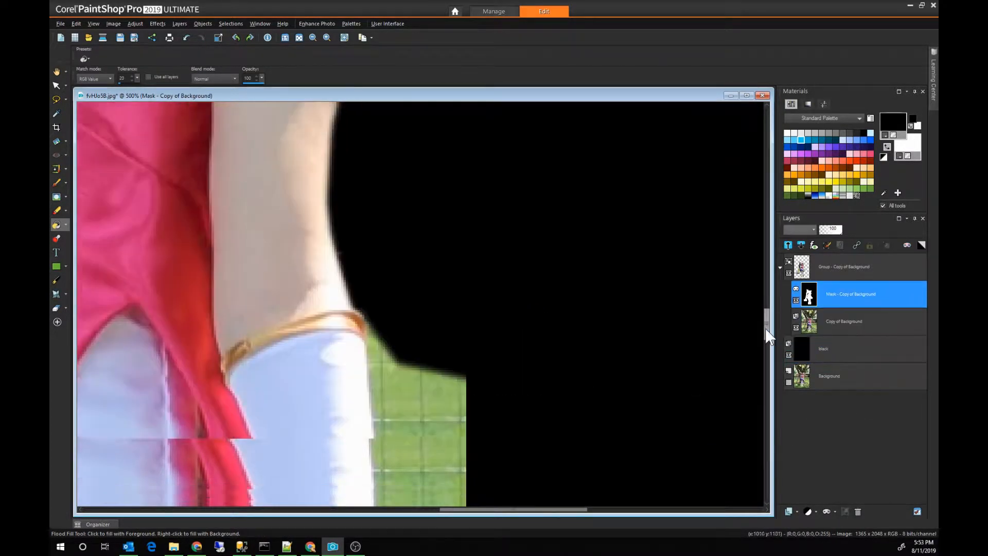
{"action": "left_click", "coordinate": [57, 99]}
{"action": "left_click", "coordinate": [366, 304]}
{"action": "scroll", "coordinate": [396, 301], "scroll_direction": "down", "scroll_amount": 3}
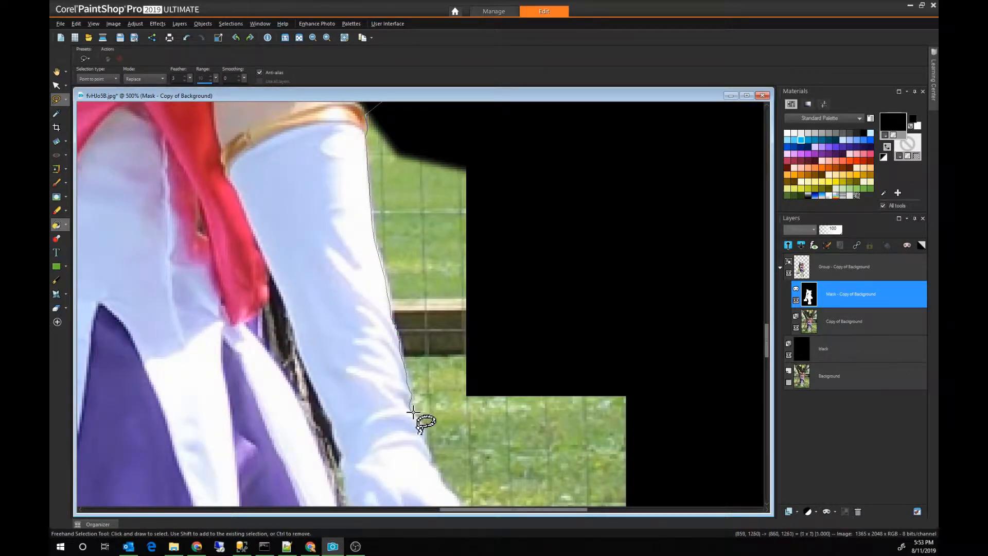
{"action": "left_click", "coordinate": [717, 480]}
{"action": "double_click", "coordinate": [688, 301]}
{"action": "key", "text": "Delete"}
{"action": "key", "text": "shift+x"}
{"action": "key", "text": "Delete"}
Step: Outline the grass along the back of the gloved hand and delete it from the mask
{"action": "scroll", "coordinate": [607, 435], "scroll_direction": "down", "scroll_amount": 5}
{"action": "left_click", "coordinate": [717, 360]}
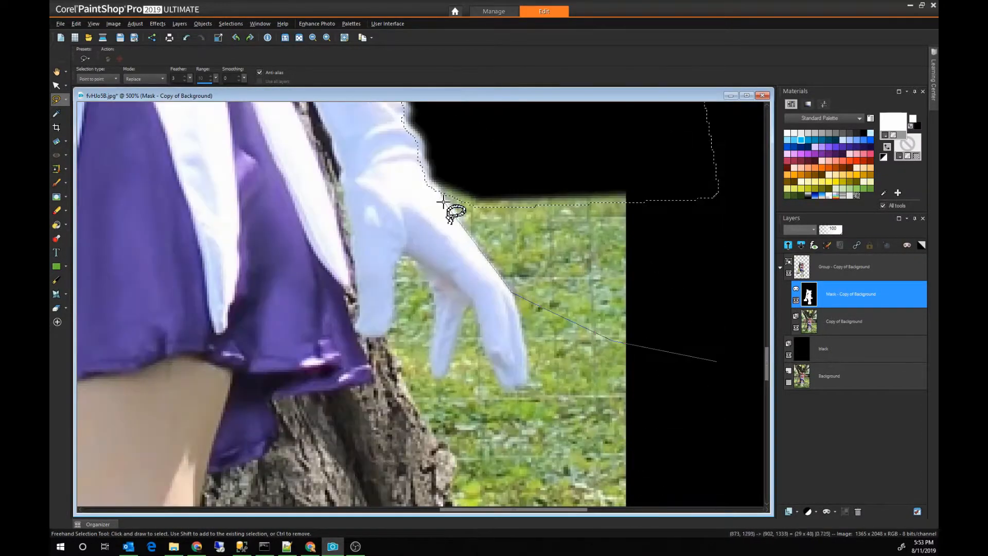
{"action": "key", "text": "Delete"}
Step: Trace around the gloved fingers to the skirt's corner and delete the enclosed grass and bark from the mask
{"action": "left_click", "coordinate": [472, 306]}
{"action": "left_click", "coordinate": [496, 365]}
{"action": "left_click", "coordinate": [525, 387]}
{"action": "left_click", "coordinate": [527, 356]}
{"action": "left_click", "coordinate": [499, 251]}
{"action": "left_click", "coordinate": [746, 287]}
{"action": "left_click", "coordinate": [736, 498]}
{"action": "left_click", "coordinate": [380, 459]}
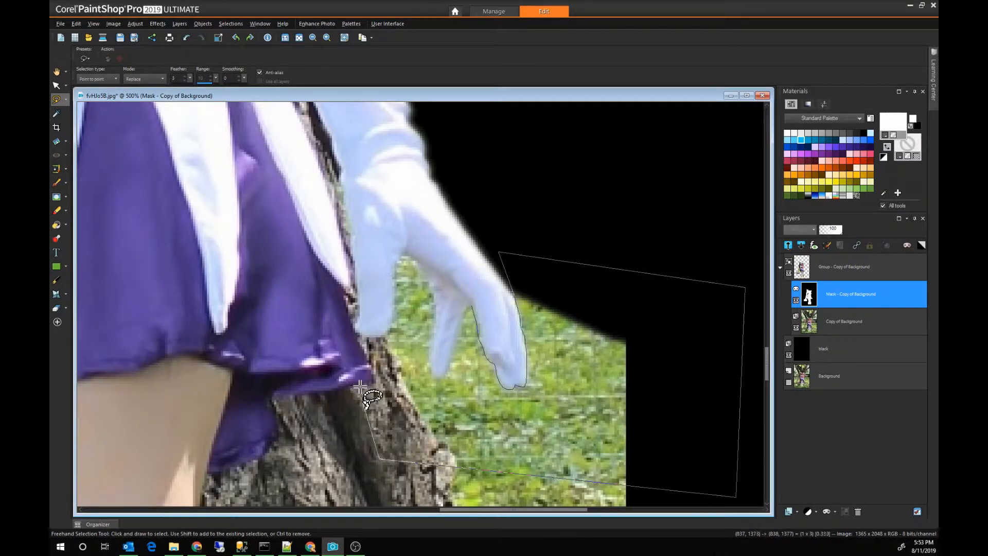
{"action": "double_click", "coordinate": [436, 320]}
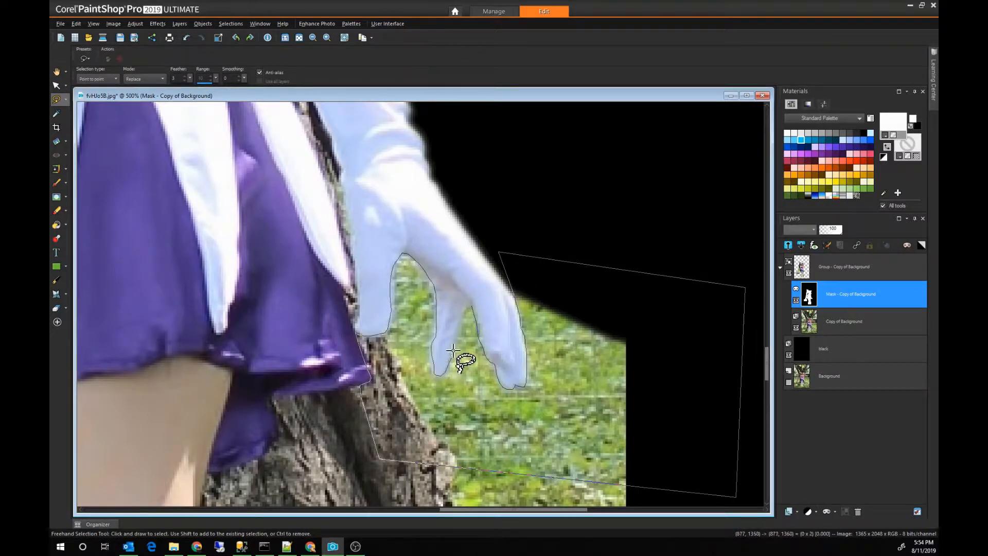
{"action": "key", "text": "Delete"}
Step: Trace the skirt hem and the outer side of the right-hand leg down to the ankle, and delete the background beside it from the mask
{"action": "left_click", "coordinate": [419, 406]}
{"action": "left_click", "coordinate": [370, 380]}
{"action": "left_click", "coordinate": [230, 466]}
{"action": "left_click", "coordinate": [207, 472]}
{"action": "scroll", "coordinate": [206, 473], "scroll_direction": "down", "scroll_amount": 3}
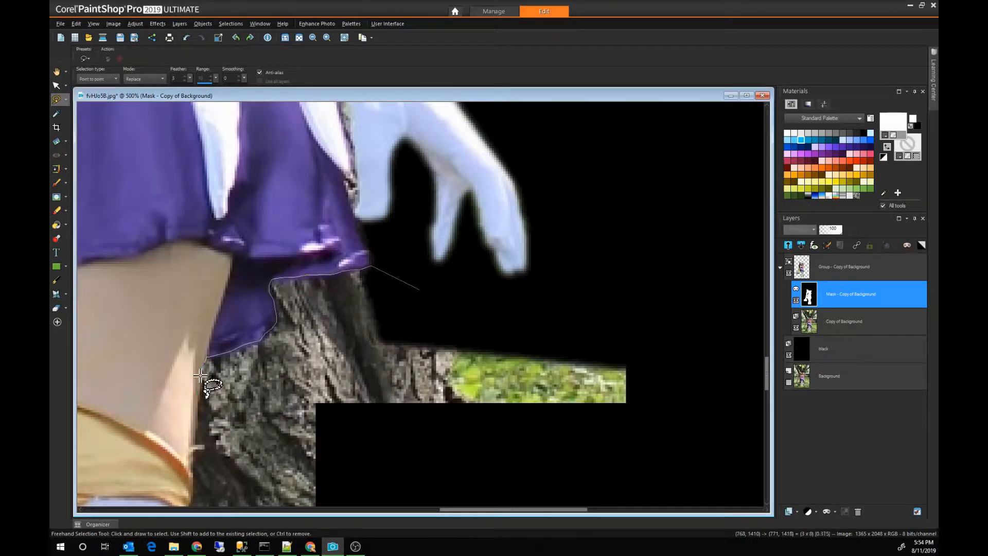
{"action": "left_click", "coordinate": [192, 475]}
{"action": "scroll", "coordinate": [192, 475], "scroll_direction": "down", "scroll_amount": 3}
{"action": "left_click", "coordinate": [189, 381]}
{"action": "scroll", "coordinate": [190, 404], "scroll_direction": "down", "scroll_amount": 4}
{"action": "left_click", "coordinate": [192, 355]}
{"action": "left_click", "coordinate": [213, 406]}
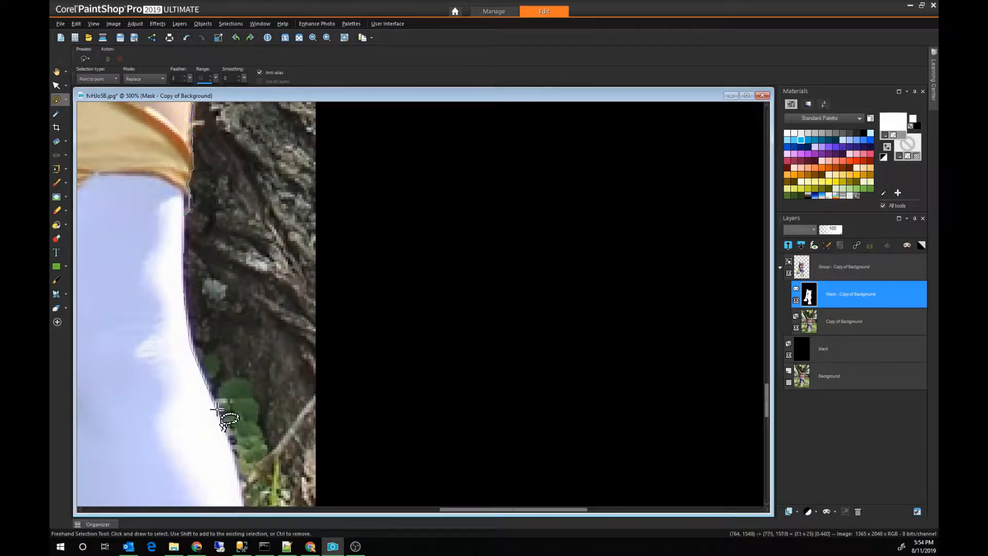
{"action": "scroll", "coordinate": [214, 408], "scroll_direction": "down", "scroll_amount": 4}
{"action": "left_click", "coordinate": [237, 274]}
{"action": "scroll", "coordinate": [244, 326], "scroll_direction": "down", "scroll_amount": 4}
{"action": "left_click", "coordinate": [241, 377]}
{"action": "double_click", "coordinate": [452, 230]}
{"action": "key", "text": "Delete"}
Step: Trace the upper outer wing of the front shoe's gold ornament and delete the background next to it from the mask
{"action": "scroll", "coordinate": [453, 231], "scroll_direction": "down", "scroll_amount": 3}
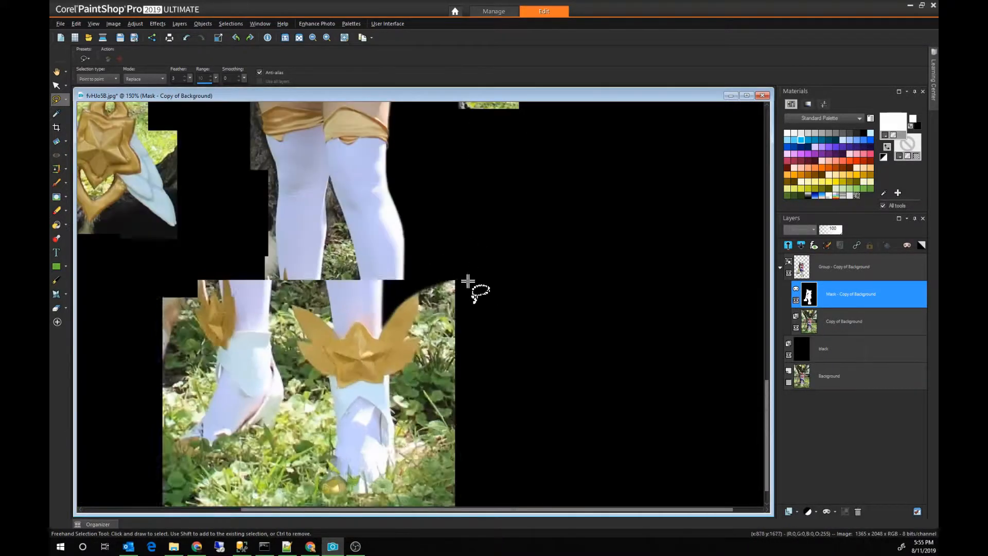
{"action": "scroll", "coordinate": [467, 282], "scroll_direction": "up", "scroll_amount": 4}
{"action": "left_click", "coordinate": [299, 126]}
{"action": "left_click", "coordinate": [277, 146]}
{"action": "left_click", "coordinate": [231, 301]}
{"action": "left_click", "coordinate": [505, 218]}
{"action": "scroll", "coordinate": [419, 104], "scroll_direction": "up", "scroll_amount": 4}
{"action": "double_click", "coordinate": [326, 269]}
{"action": "key", "text": "Delete"}
Step: Trace the lower outer wing of the gold ornament and the ankle below it, and delete the adjoining grass from the mask
{"action": "scroll", "coordinate": [330, 345], "scroll_direction": "up", "scroll_amount": 2}
{"action": "left_click", "coordinate": [540, 344]}
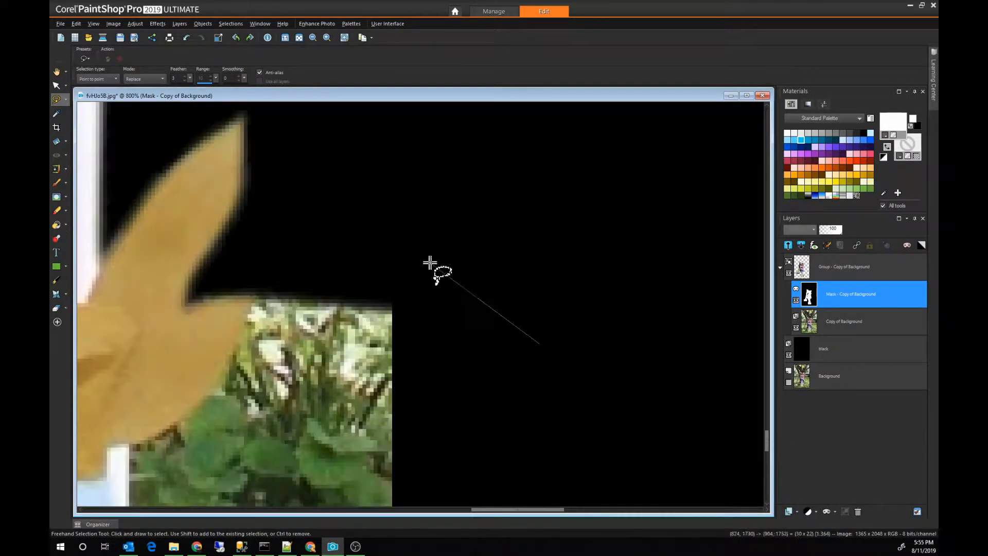
{"action": "left_click", "coordinate": [316, 250]}
{"action": "left_click", "coordinate": [127, 444]}
{"action": "scroll", "coordinate": [126, 444], "scroll_direction": "down", "scroll_amount": 3}
{"action": "left_click", "coordinate": [144, 386]}
{"action": "double_click", "coordinate": [570, 382]}
{"action": "key", "text": "Delete"}
Step: Outline the grass along the outer side of the front shoe and delete it from the mask
{"action": "scroll", "coordinate": [571, 382], "scroll_direction": "down", "scroll_amount": 5}
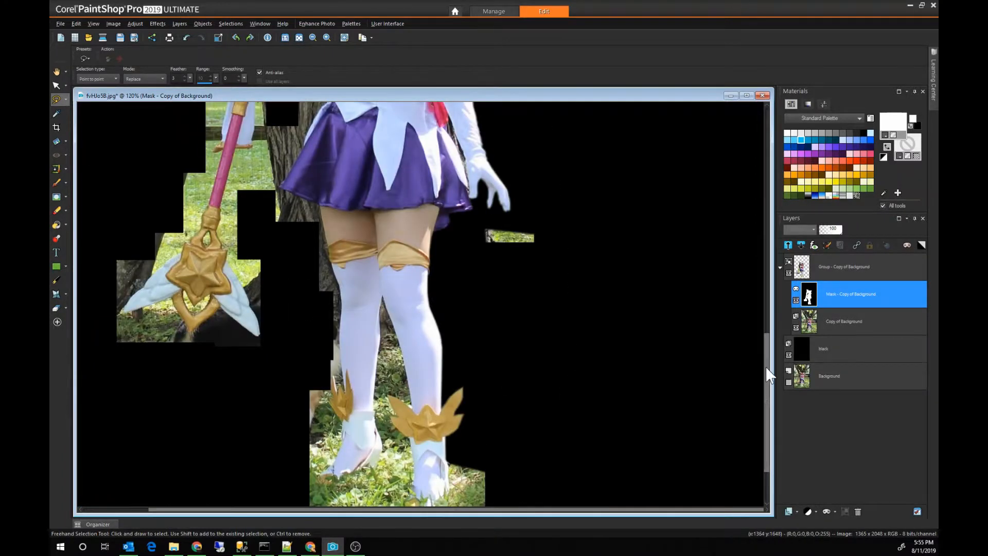
{"action": "scroll", "coordinate": [459, 443], "scroll_direction": "up", "scroll_amount": 4}
{"action": "left_click", "coordinate": [614, 256]}
{"action": "left_click", "coordinate": [442, 214]}
{"action": "left_click", "coordinate": [444, 303]}
{"action": "double_click", "coordinate": [251, 423]}
{"action": "key", "text": "Delete"}
Step: Trace the gap between the two stockinged legs down to the ankle ornaments and delete it from the mask
{"action": "scroll", "coordinate": [294, 130], "scroll_direction": "up", "scroll_amount": 5}
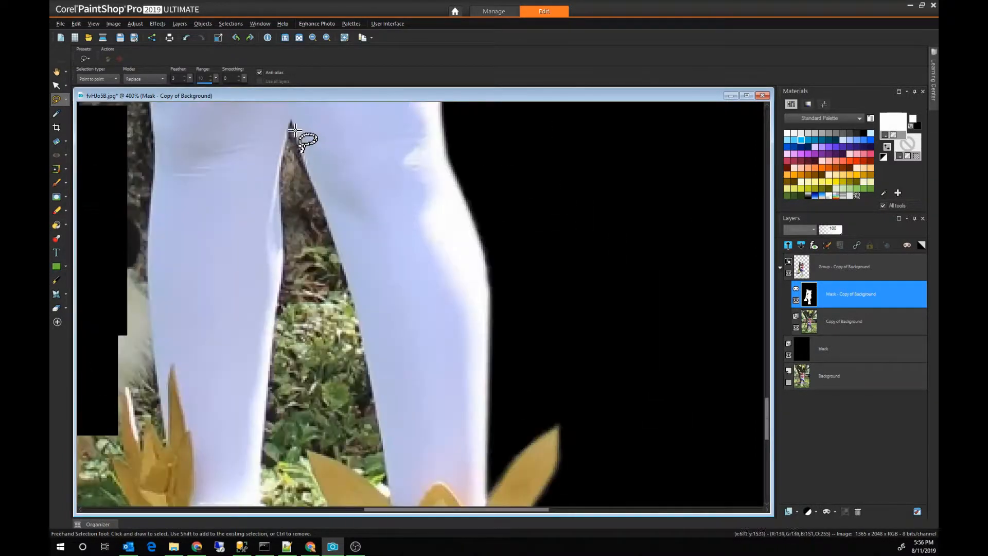
{"action": "left_click", "coordinate": [299, 146]}
{"action": "left_click", "coordinate": [366, 350]}
{"action": "left_click", "coordinate": [380, 434]}
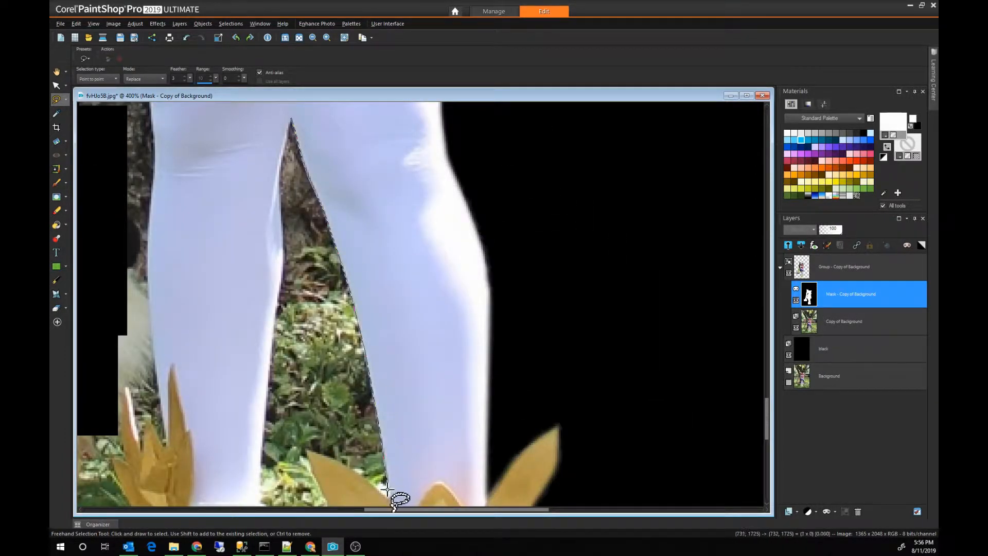
{"action": "scroll", "coordinate": [389, 492], "scroll_direction": "down", "scroll_amount": 2}
{"action": "left_click", "coordinate": [390, 424]}
{"action": "left_click", "coordinate": [260, 430]}
{"action": "left_click", "coordinate": [281, 213]}
{"action": "scroll", "coordinate": [281, 213], "scroll_direction": "up", "scroll_amount": 3}
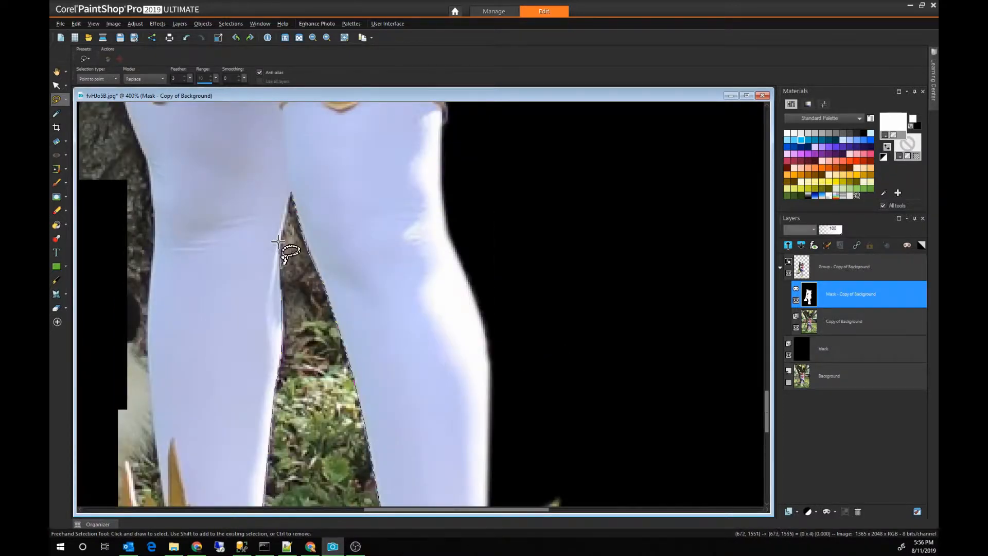
{"action": "double_click", "coordinate": [285, 199]}
{"action": "key", "text": "Delete"}
Step: Start outlining the grass between the feet along the inner wings of the front shoe's gold ornament and the ankle below
{"action": "scroll", "coordinate": [286, 227], "scroll_direction": "down", "scroll_amount": 1}
{"action": "left_click_drag", "start_coordinate": [765, 388], "coordinate": [765, 437]}
{"action": "scroll", "coordinate": [718, 394], "scroll_direction": "up", "scroll_amount": 1}
{"action": "left_click", "coordinate": [361, 164]}
{"action": "left_click", "coordinate": [400, 238]}
{"action": "left_click", "coordinate": [370, 234]}
{"action": "left_click", "coordinate": [389, 270]}
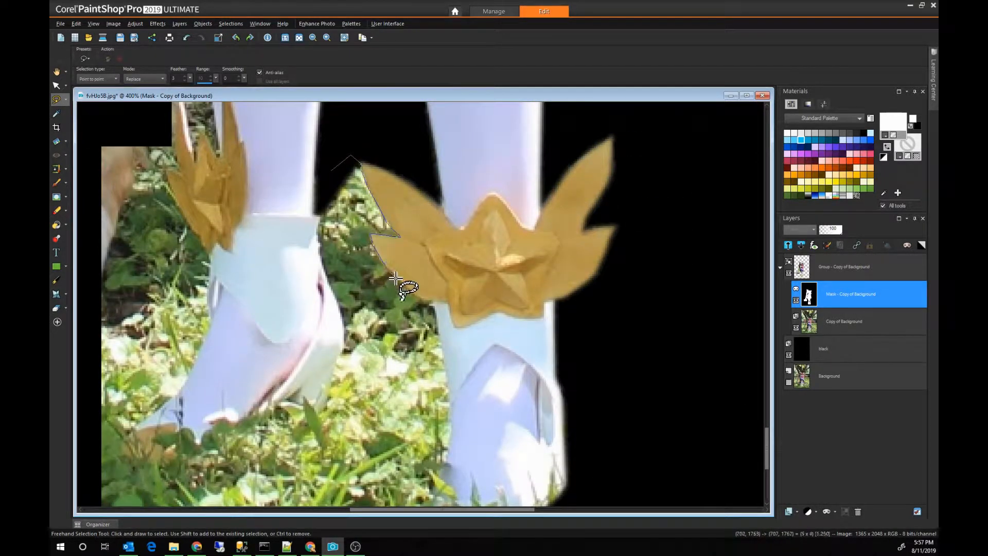
{"action": "left_click", "coordinate": [434, 301]}
{"action": "left_click", "coordinate": [454, 430]}
Step: Continue the outline around the front shoe's toe and up the rear shoe's heel, and delete the grass between the shoes from the mask
{"action": "scroll", "coordinate": [450, 444], "scroll_direction": "down", "scroll_amount": 1}
{"action": "left_click", "coordinate": [445, 385]}
{"action": "left_click", "coordinate": [420, 438]}
{"action": "left_click", "coordinate": [417, 459]}
{"action": "left_click", "coordinate": [428, 486]}
{"action": "left_click", "coordinate": [389, 491]}
{"action": "left_click", "coordinate": [338, 414]}
{"action": "left_click", "coordinate": [319, 332]}
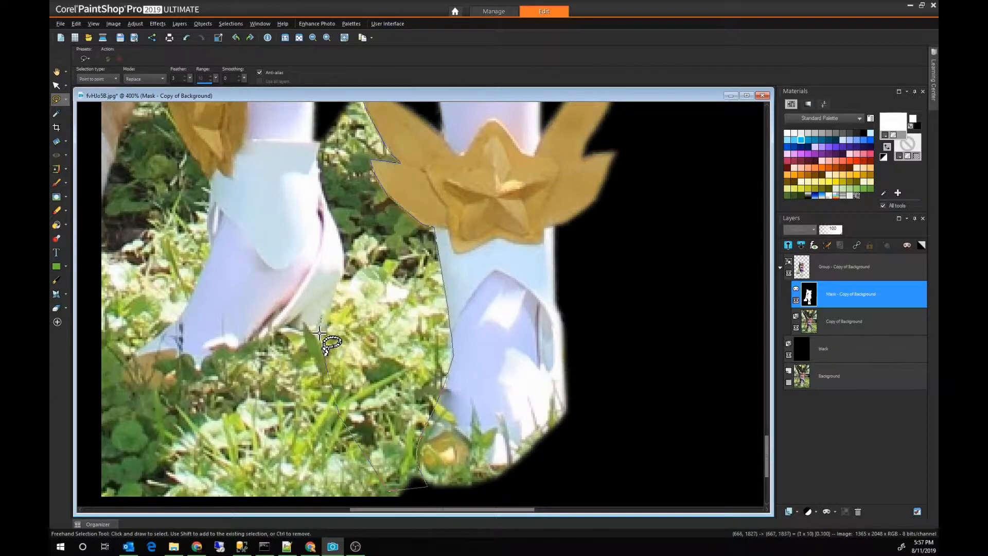
{"action": "left_click", "coordinate": [328, 325]}
{"action": "left_click", "coordinate": [337, 281]}
{"action": "double_click", "coordinate": [318, 160]}
{"action": "key", "text": "Delete"}
Step: Outline the grass beneath the rear shoe's heel and sole and delete it from the mask
{"action": "scroll", "coordinate": [353, 144], "scroll_direction": "up", "scroll_amount": 1}
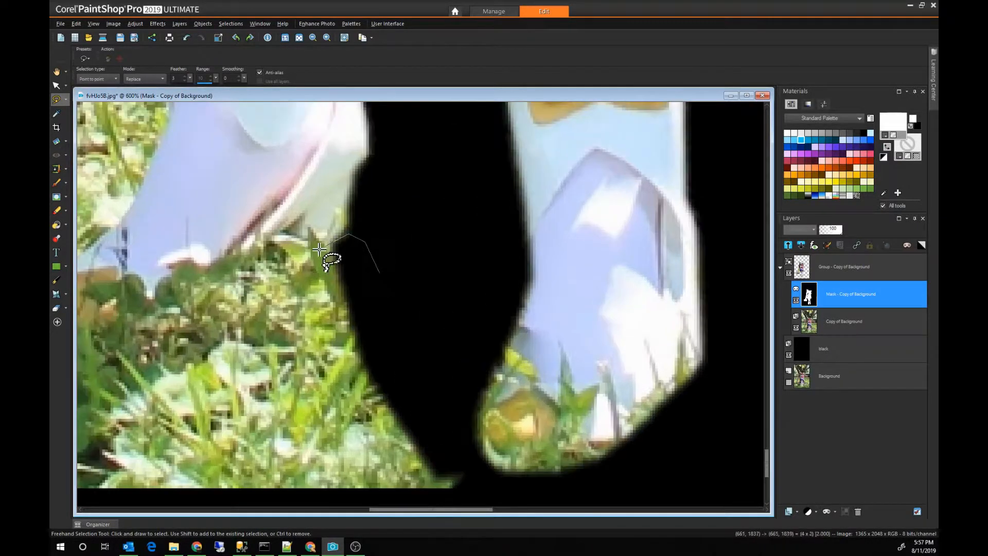
{"action": "left_click", "coordinate": [224, 297]}
{"action": "left_click", "coordinate": [309, 331]}
{"action": "left_click", "coordinate": [316, 466]}
{"action": "double_click", "coordinate": [371, 170]}
{"action": "key", "text": "Delete"}
Step: Trace the rear shoe's outer side from the gold ornament to the toe and delete the adjoining background from the mask
{"action": "scroll", "coordinate": [137, 230], "scroll_direction": "down", "scroll_amount": 4}
{"action": "left_click_drag", "start_coordinate": [410, 510], "coordinate": [364, 517]}
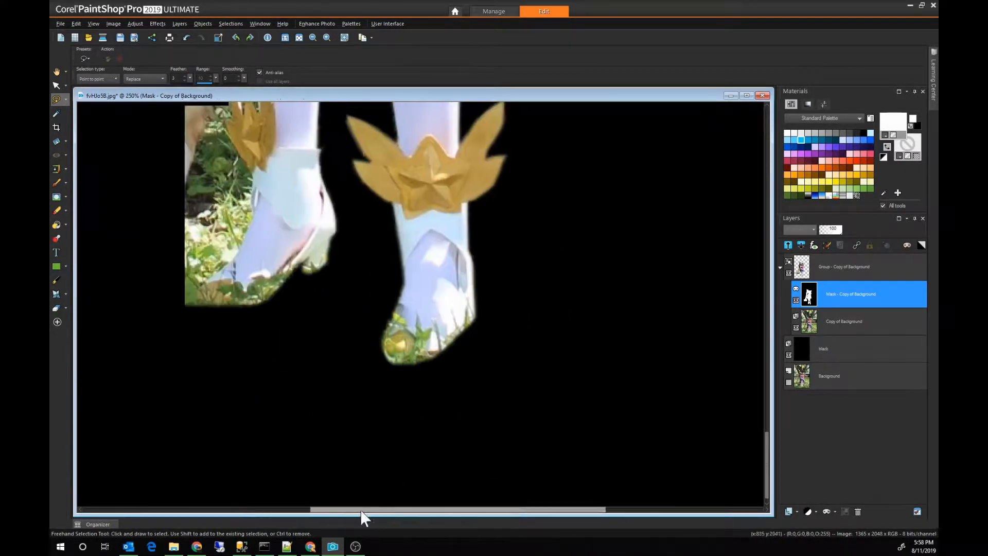
{"action": "scroll", "coordinate": [194, 297], "scroll_direction": "up", "scroll_amount": 1}
{"action": "scroll", "coordinate": [194, 297], "scroll_direction": "up", "scroll_amount": 1}
{"action": "left_click", "coordinate": [190, 161]}
{"action": "left_click", "coordinate": [255, 182]}
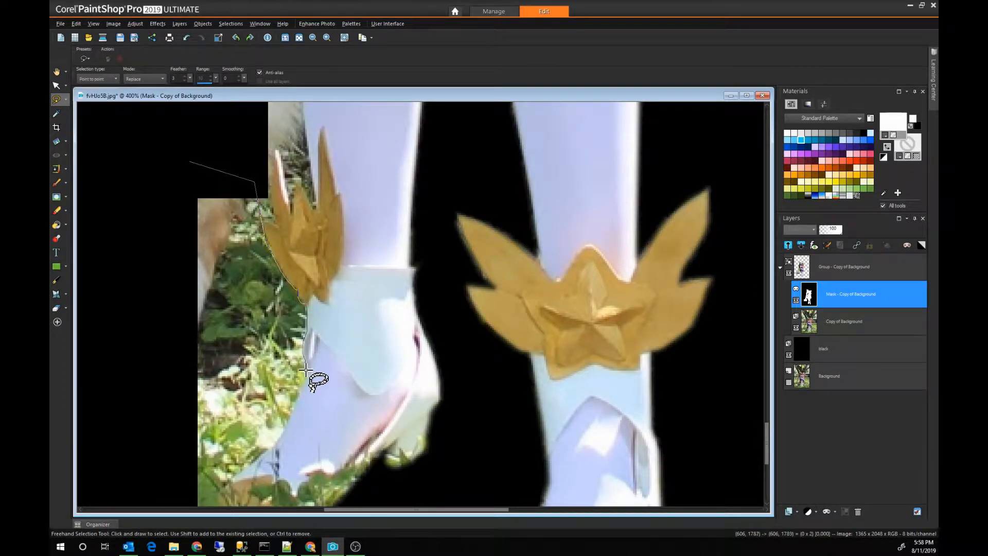
{"action": "left_click", "coordinate": [290, 417]}
{"action": "left_click", "coordinate": [235, 475]}
{"action": "scroll", "coordinate": [230, 497], "scroll_direction": "down", "scroll_amount": 3}
{"action": "double_click", "coordinate": [134, 130]}
{"action": "key", "text": "Delete"}
Step: Trace around the pointed tips of the rear leg's gold ornament and the shin above, and delete the background there from the mask
{"action": "scroll", "coordinate": [433, 218], "scroll_direction": "up", "scroll_amount": 3}
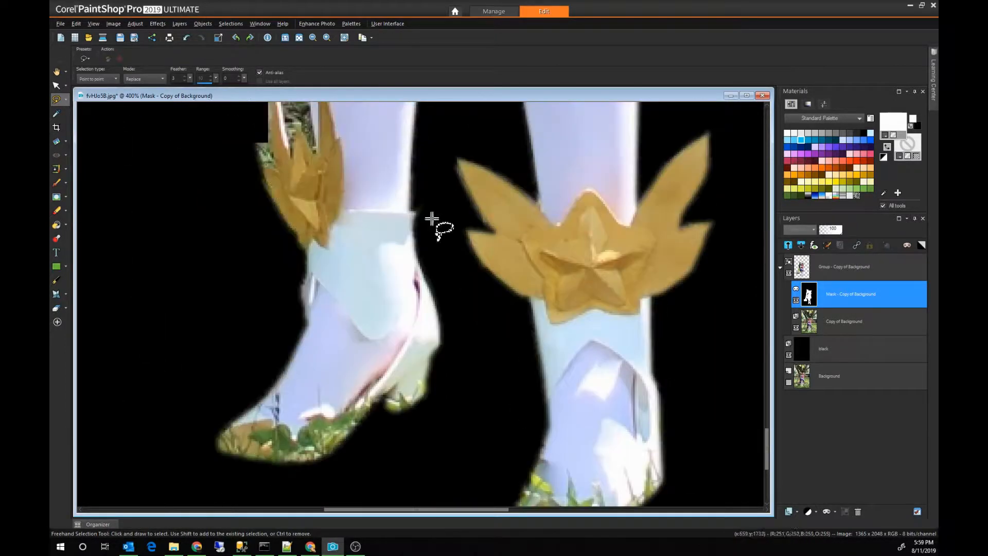
{"action": "scroll", "coordinate": [273, 258], "scroll_direction": "up", "scroll_amount": 1}
{"action": "left_click", "coordinate": [285, 392]}
{"action": "left_click", "coordinate": [275, 341]}
{"action": "left_click", "coordinate": [262, 298]}
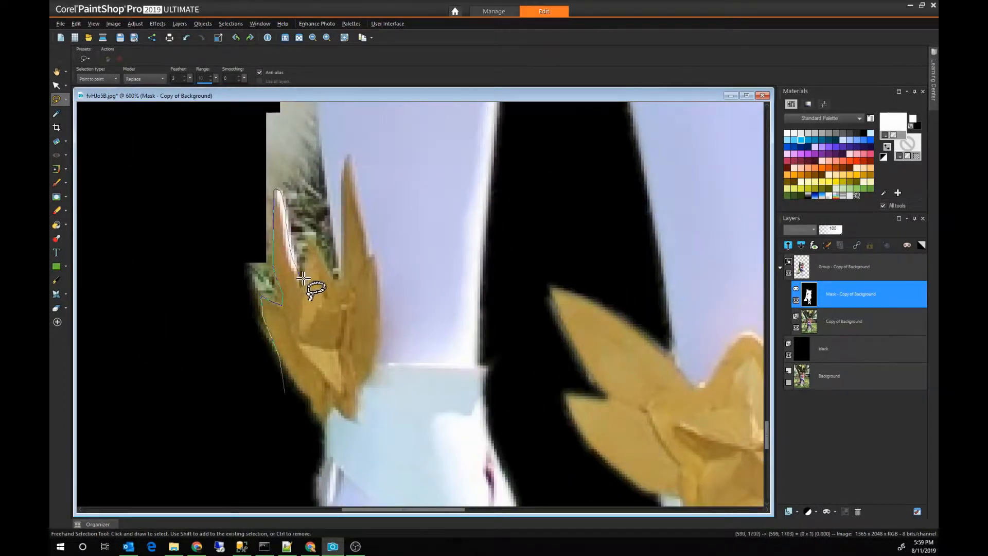
{"action": "left_click", "coordinate": [314, 246]}
{"action": "left_click", "coordinate": [337, 270]}
{"action": "scroll", "coordinate": [323, 146], "scroll_direction": "up", "scroll_amount": 5}
{"action": "left_click", "coordinate": [105, 483]}
{"action": "scroll", "coordinate": [118, 489], "scroll_direction": "down", "scroll_amount": 5}
{"action": "double_click", "coordinate": [154, 432]}
{"action": "key", "text": "Delete"}
Step: Trace the outer edge of the rear leg's stocking around the knee and delete the tree trunk beside it from the mask
{"action": "scroll", "coordinate": [380, 287], "scroll_direction": "up", "scroll_amount": 6}
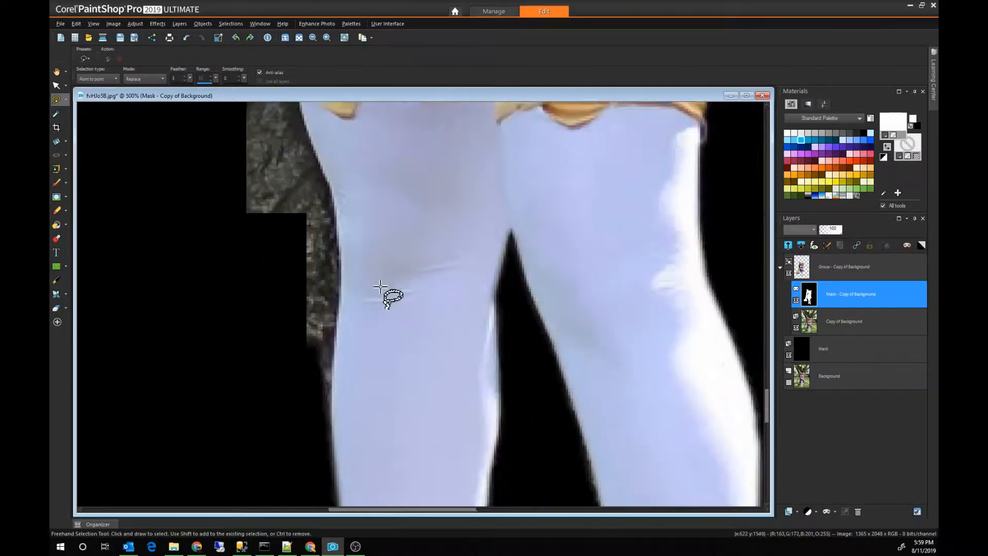
{"action": "scroll", "coordinate": [380, 286], "scroll_direction": "down", "scroll_amount": 1}
{"action": "left_click", "coordinate": [259, 115]}
{"action": "left_click", "coordinate": [357, 224]}
{"action": "left_click", "coordinate": [370, 290]}
{"action": "scroll", "coordinate": [371, 319], "scroll_direction": "down", "scroll_amount": 5}
{"action": "scroll", "coordinate": [257, 329], "scroll_direction": "up", "scroll_amount": 6}
{"action": "double_click", "coordinate": [165, 203]}
{"action": "key", "text": "Delete"}
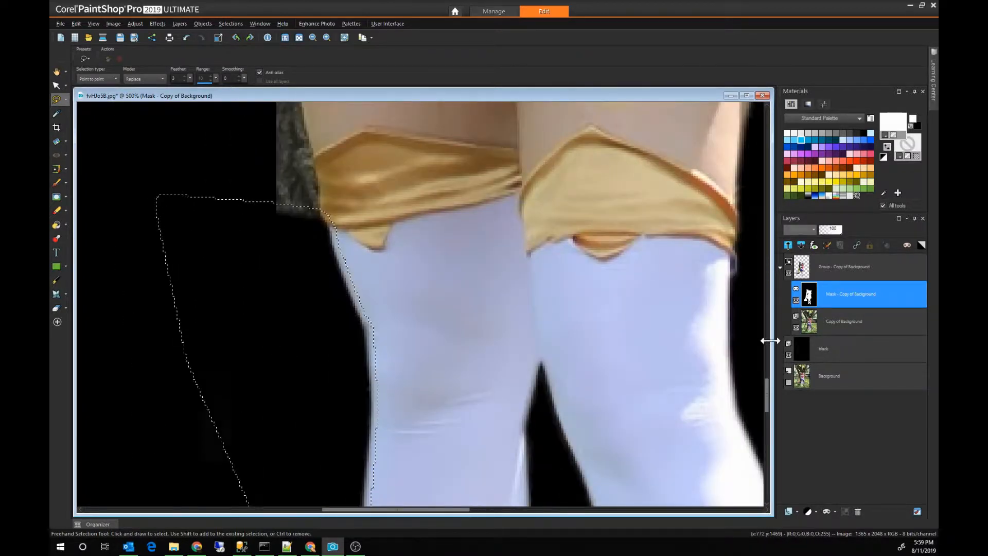
Step: Trace the skirt hem, the bare thigh and the gold stocking band, and delete the tree trunk next to them from the mask
{"action": "left_click_drag", "start_coordinate": [767, 395], "coordinate": [767, 377]}
{"action": "left_click", "coordinate": [84, 175]}
{"action": "left_click", "coordinate": [96, 139]}
{"action": "left_click", "coordinate": [105, 132]}
{"action": "left_click", "coordinate": [131, 138]}
{"action": "left_click", "coordinate": [152, 148]}
{"action": "left_click", "coordinate": [164, 160]}
{"action": "left_click", "coordinate": [259, 196]}
{"action": "left_click", "coordinate": [315, 382]}
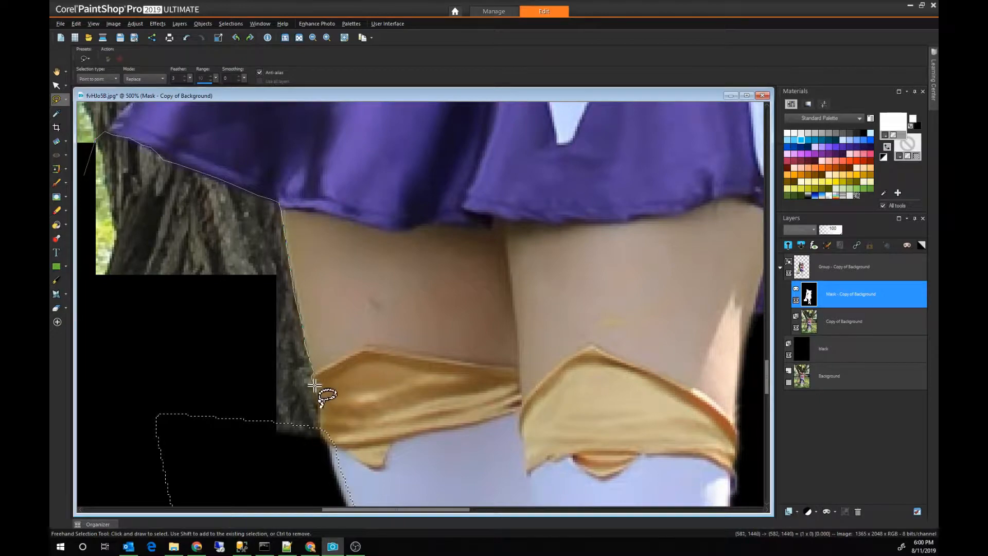
{"action": "left_click", "coordinate": [321, 440]}
{"action": "double_click", "coordinate": [124, 371]}
{"action": "key", "text": "Delete"}
Step: Trace the skirt's outer edge from the waist down to the hem corner and delete the adjoining background from the mask
{"action": "scroll", "coordinate": [390, 167], "scroll_direction": "down", "scroll_amount": 2}
{"action": "scroll", "coordinate": [391, 168], "scroll_direction": "up", "scroll_amount": 3}
{"action": "left_click", "coordinate": [292, 220]}
{"action": "left_click", "coordinate": [410, 188]}
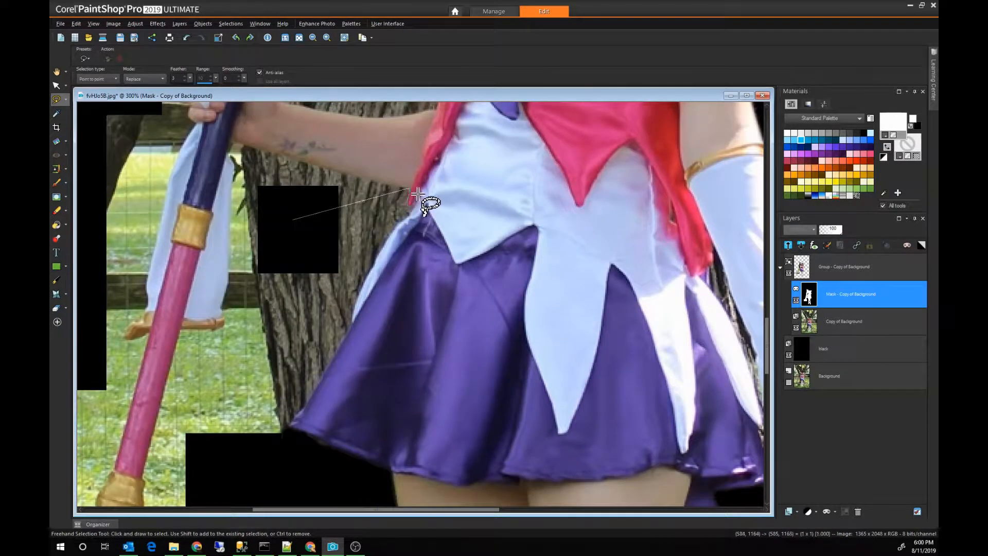
{"action": "left_click", "coordinate": [292, 429]}
{"action": "left_click", "coordinate": [224, 449]}
{"action": "double_click", "coordinate": [282, 231]}
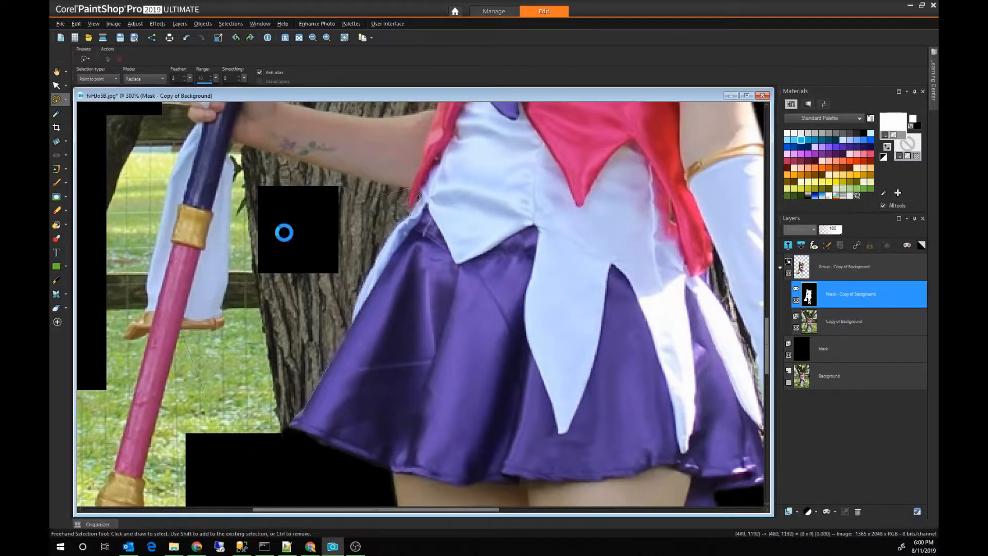
{"action": "key", "text": "Delete"}
Step: Trace the underside of the tattooed forearm and the inner edge of the staff's white ribbon, and delete the background between them from the mask
{"action": "scroll", "coordinate": [282, 232], "scroll_direction": "up", "scroll_amount": 2}
{"action": "left_click", "coordinate": [401, 367]}
{"action": "left_click", "coordinate": [489, 318]}
{"action": "left_click", "coordinate": [499, 306]}
{"action": "left_click", "coordinate": [291, 254]}
{"action": "left_click", "coordinate": [279, 248]}
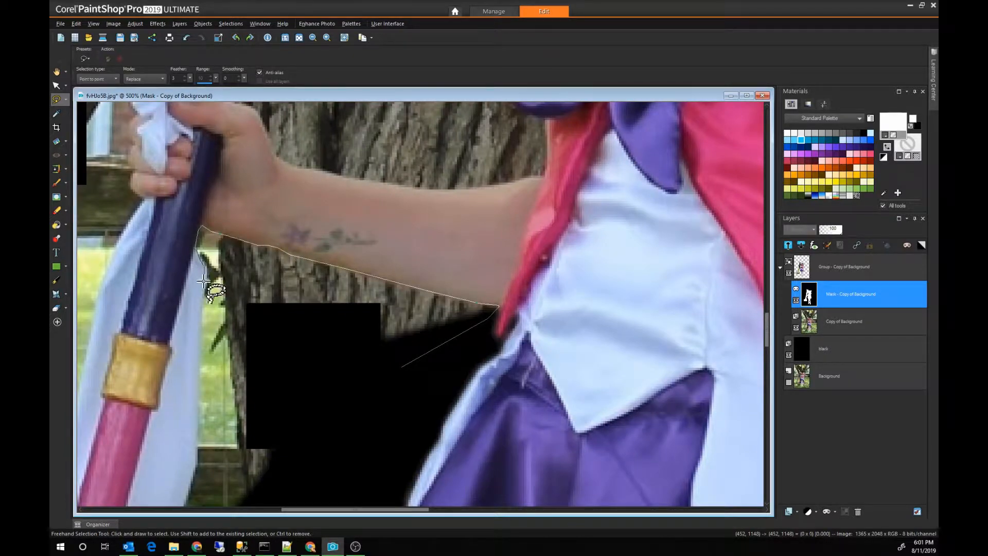
{"action": "left_click", "coordinate": [200, 395]}
{"action": "left_click", "coordinate": [198, 456]}
{"action": "scroll", "coordinate": [198, 455], "scroll_direction": "down", "scroll_amount": 3}
{"action": "double_click", "coordinate": [229, 427]}
{"action": "key", "text": "Delete"}
Step: Outline the leftover background around the ribbon's lower end and the staff's gold crossbar and delete it from the mask
{"action": "left_click", "coordinate": [267, 337]}
{"action": "left_click", "coordinate": [221, 344]}
{"action": "left_click", "coordinate": [205, 366]}
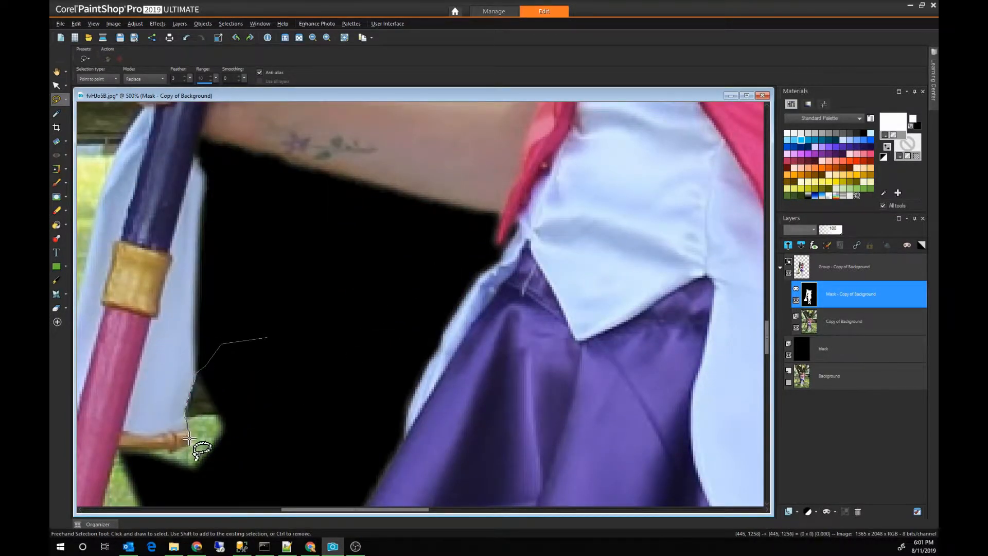
{"action": "left_click", "coordinate": [119, 453]}
{"action": "double_click", "coordinate": [278, 451]}
{"action": "key", "text": "Delete"}
Step: Trace the inner side of the staff's pink shaft and the gold collar below it, and delete the adjoining grass from the mask
{"action": "scroll", "coordinate": [191, 471], "scroll_direction": "down", "scroll_amount": 2}
{"action": "left_click_drag", "start_coordinate": [768, 337], "coordinate": [767, 376]}
{"action": "left_click_drag", "start_coordinate": [335, 510], "coordinate": [318, 511]}
{"action": "left_click", "coordinate": [316, 150]}
{"action": "left_click", "coordinate": [271, 124]}
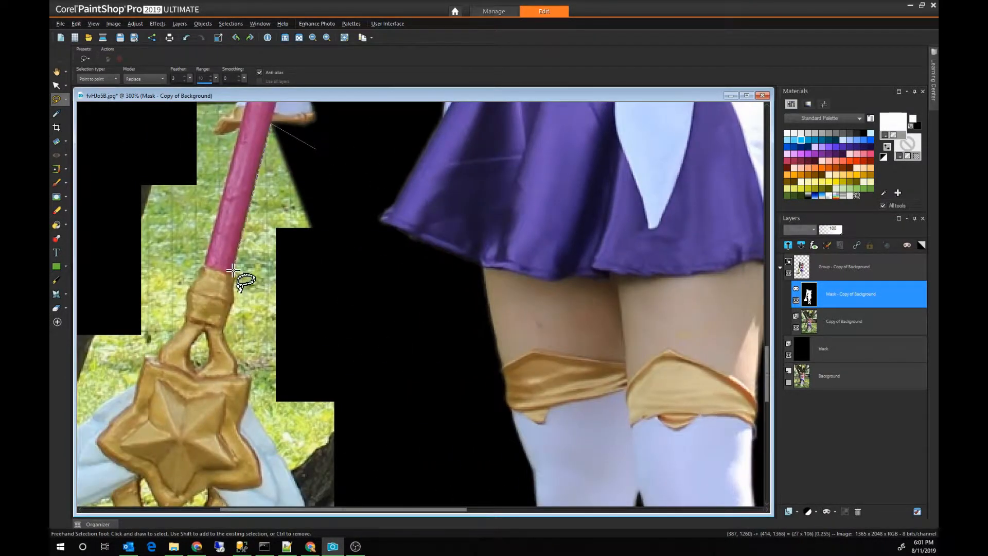
{"action": "double_click", "coordinate": [337, 373]}
{"action": "key", "text": "Delete"}
Step: Outline the remaining sliver along the inner edge of the pink shaft and delete it from the mask
{"action": "left_click", "coordinate": [396, 378]}
{"action": "left_click", "coordinate": [274, 118]}
{"action": "double_click", "coordinate": [234, 280]}
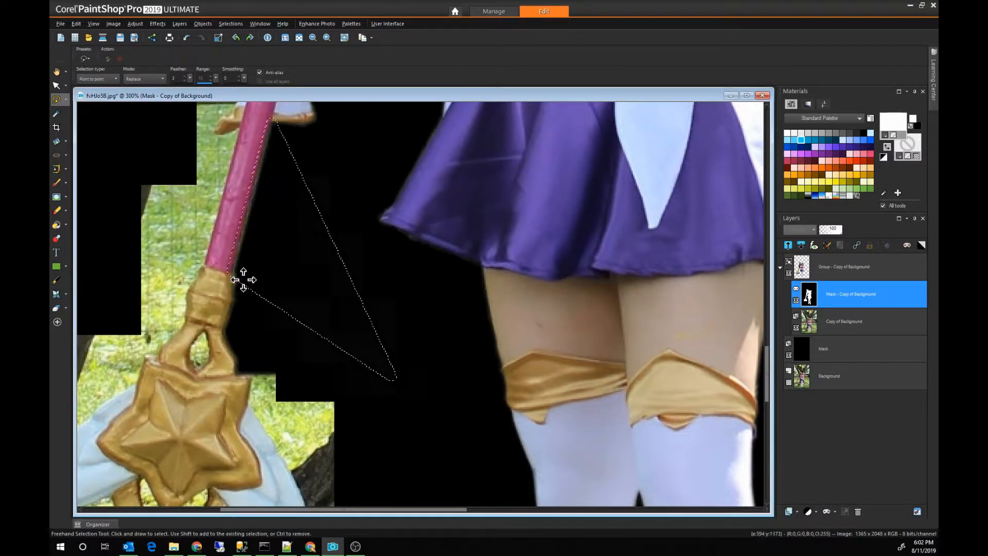
{"action": "key", "text": "Delete"}
Step: Trace the staff head's star corner and the upper edge of its inner blue wing, and delete the background beside them from the mask
{"action": "left_click", "coordinate": [250, 378]}
{"action": "left_click", "coordinate": [270, 442]}
{"action": "left_click", "coordinate": [277, 355]}
{"action": "left_click", "coordinate": [290, 376]}
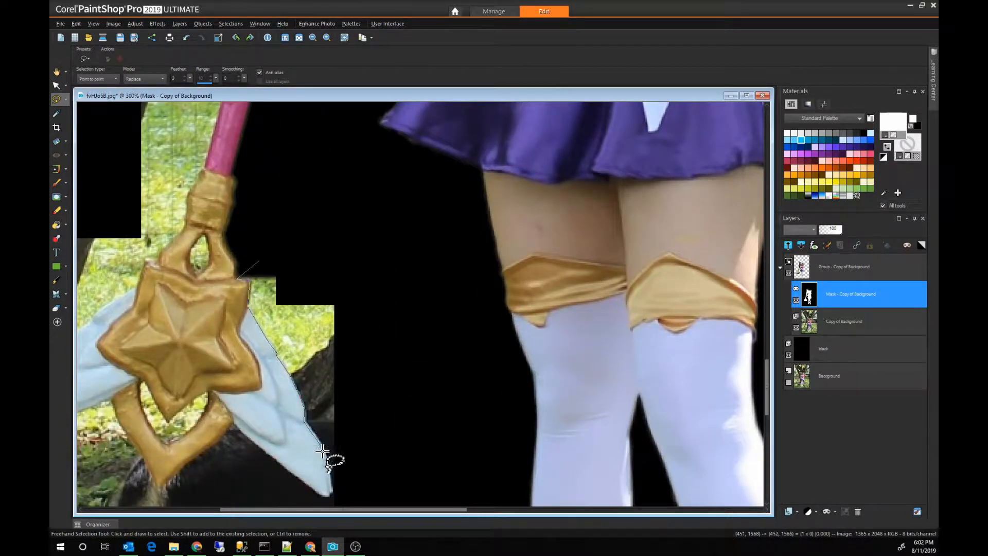
{"action": "left_click", "coordinate": [332, 494]}
{"action": "left_click", "coordinate": [441, 453]}
{"action": "double_click", "coordinate": [377, 242]}
{"action": "key", "text": "Delete"}
Step: Trace the underside of the staff's inner blue wing to the pointed gold tip and delete the background below from the mask
{"action": "scroll", "coordinate": [297, 360], "scroll_direction": "up", "scroll_amount": 2}
{"action": "left_click_drag", "start_coordinate": [768, 390], "coordinate": [768, 419]}
{"action": "left_click", "coordinate": [156, 318]}
{"action": "left_click_drag", "start_coordinate": [316, 509], "coordinate": [268, 513]}
{"action": "left_click", "coordinate": [399, 192]}
{"action": "left_click", "coordinate": [457, 231]}
{"action": "left_click", "coordinate": [549, 251]}
{"action": "double_click", "coordinate": [335, 382]}
{"action": "key", "text": "Delete"}
Step: Trace the underside of the staff's outer blue wing and the adjoining gold tip, and delete the background below from the mask
{"action": "left_click_drag", "start_coordinate": [767, 420], "coordinate": [767, 403]}
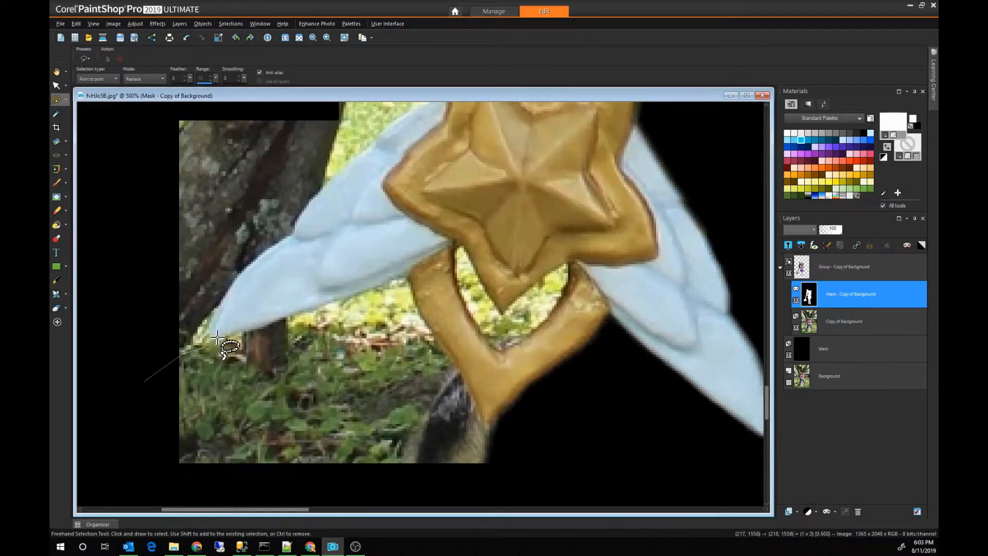
{"action": "left_click", "coordinate": [217, 338]}
{"action": "double_click", "coordinate": [501, 412]}
{"action": "key", "text": "Delete"}
Step: Outline the opening inside the staff's lower pointed gold frame and delete it from the mask
{"action": "left_click", "coordinate": [454, 249]}
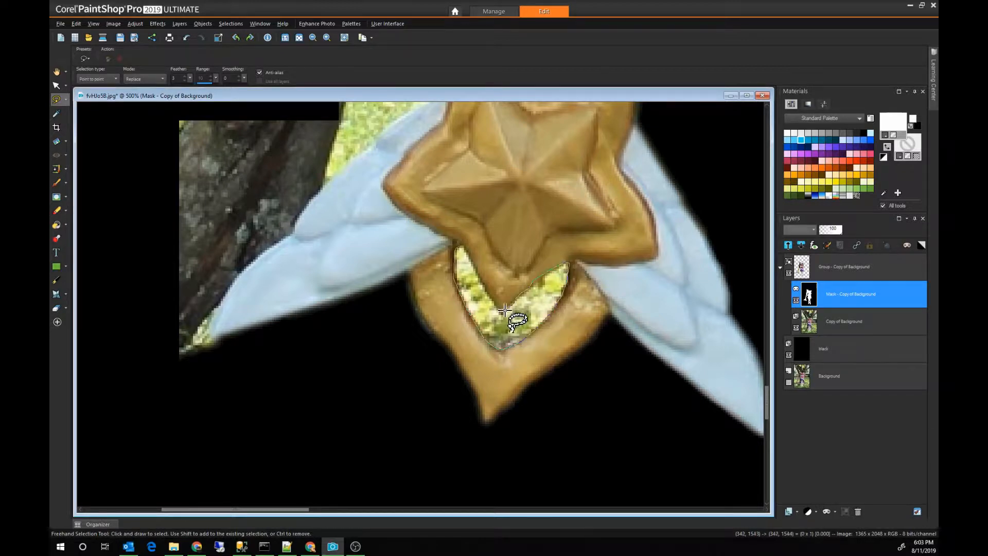
{"action": "double_click", "coordinate": [465, 248]}
{"action": "key", "text": "Delete"}
Step: Trace the upper edge of the staff's outer blue wing up to the star, and delete the tree and grass above from the mask
{"action": "left_click_drag", "start_coordinate": [767, 412], "coordinate": [767, 399]}
{"action": "left_click", "coordinate": [153, 474]}
{"action": "left_click", "coordinate": [235, 451]}
{"action": "left_click", "coordinate": [261, 415]}
{"action": "left_click", "coordinate": [212, 420]}
{"action": "left_click", "coordinate": [208, 415]}
{"action": "left_click", "coordinate": [226, 375]}
{"action": "left_click", "coordinate": [248, 351]}
{"action": "left_click", "coordinate": [291, 319]}
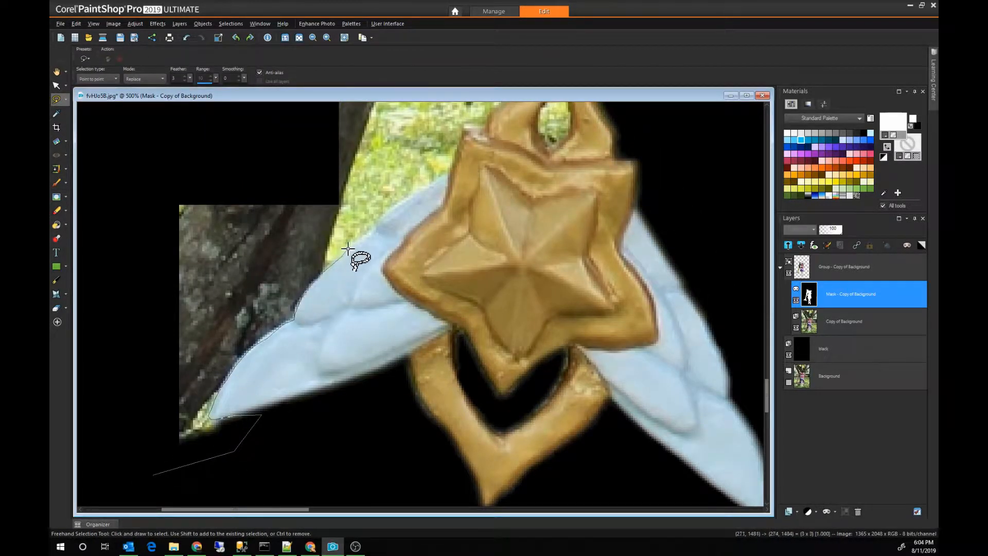
{"action": "left_click", "coordinate": [383, 219]}
{"action": "left_click", "coordinate": [462, 140]}
{"action": "left_click", "coordinate": [405, 110]}
{"action": "double_click", "coordinate": [100, 165]}
{"action": "key", "text": "Delete"}
Step: Delete the opening inside the small gold loop above the staff's star from the mask and switch to the Eraser tool
{"action": "scroll", "coordinate": [552, 230], "scroll_direction": "down", "scroll_amount": 4}
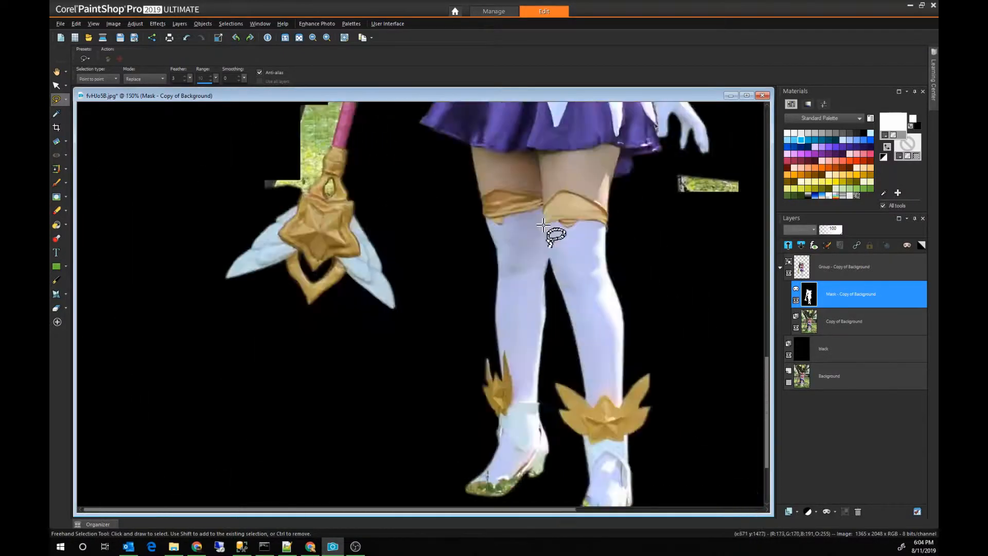
{"action": "scroll", "coordinate": [358, 215], "scroll_direction": "up", "scroll_amount": 5}
{"action": "left_click", "coordinate": [308, 130]}
{"action": "left_click", "coordinate": [316, 180]}
{"action": "key", "text": "Delete"}
{"action": "key", "text": "ctrl+d"}
{"action": "key", "text": "x"}
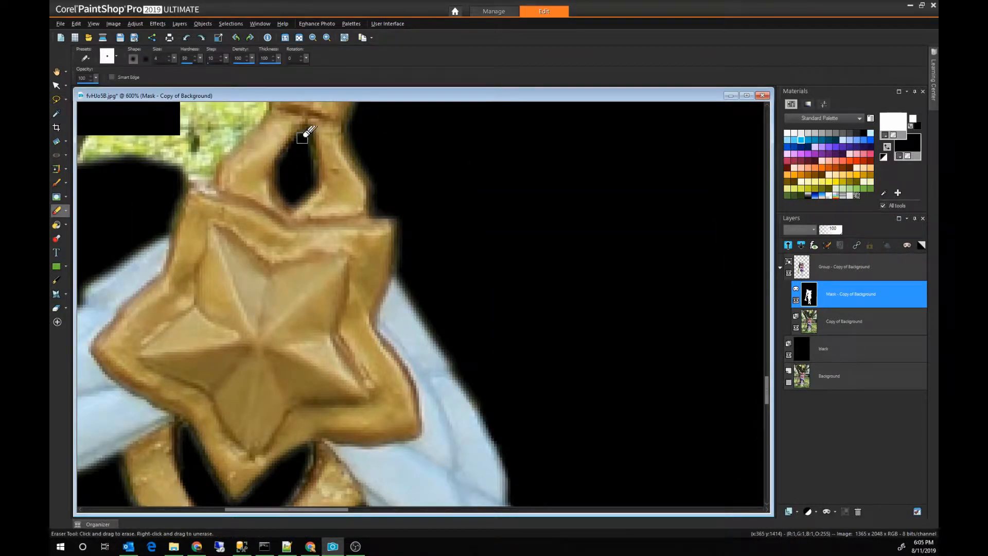
Step: Trace the outer edge of the staff's gold collar and lower pink shaft, and delete the grass beside it from the mask
{"action": "scroll", "coordinate": [360, 149], "scroll_direction": "down", "scroll_amount": 4}
{"action": "scroll", "coordinate": [334, 154], "scroll_direction": "up", "scroll_amount": 2}
{"action": "left_click", "coordinate": [57, 100]}
{"action": "left_click", "coordinate": [174, 320]}
{"action": "left_click", "coordinate": [174, 416]}
{"action": "left_click", "coordinate": [187, 450]}
{"action": "left_click", "coordinate": [236, 456]}
{"action": "left_click", "coordinate": [273, 453]}
{"action": "left_click", "coordinate": [313, 432]}
{"action": "left_click", "coordinate": [329, 435]}
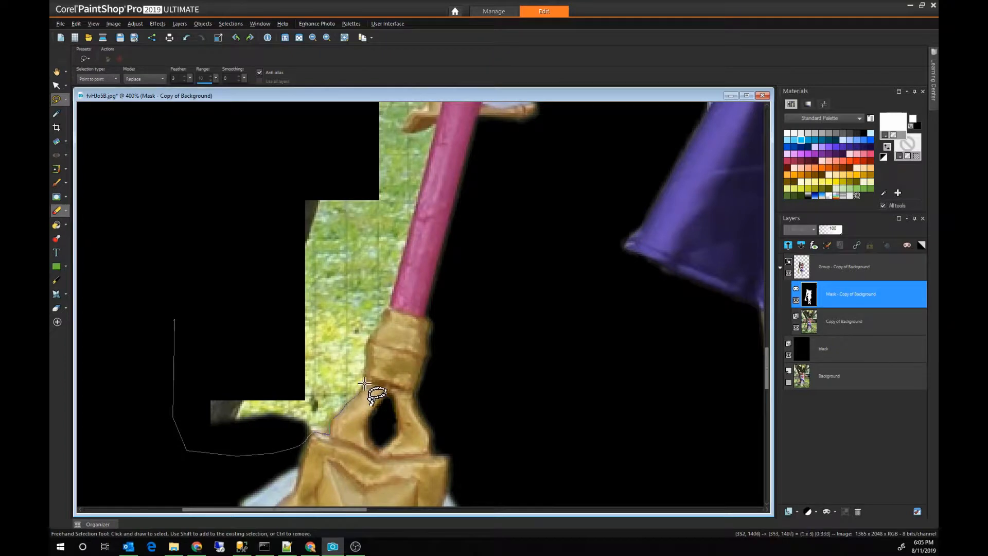
{"action": "left_click", "coordinate": [382, 317]}
{"action": "left_click", "coordinate": [439, 128]}
{"action": "left_click", "coordinate": [404, 131]}
{"action": "double_click", "coordinate": [203, 134]}
{"action": "key", "text": "Delete"}
{"action": "key", "text": "ctrl+d"}
Step: Trace the outer edge of the pale blue fabric and its gold trim behind the staff, and delete the adjoining background from the mask
{"action": "left_click_drag", "start_coordinate": [767, 371], "coordinate": [767, 344]}
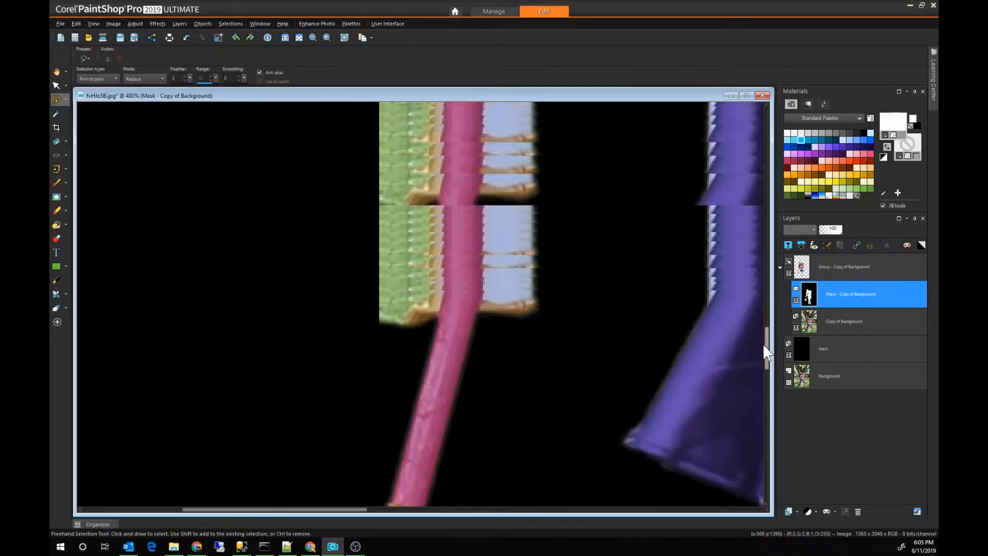
{"action": "left_click", "coordinate": [327, 132]}
{"action": "left_click_drag", "start_coordinate": [462, 184], "coordinate": [442, 285]}
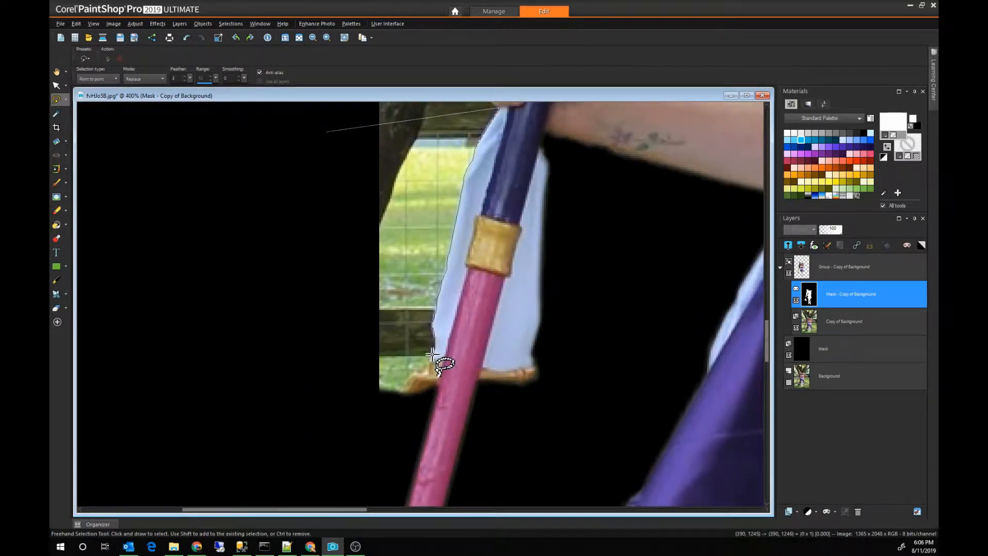
{"action": "left_click", "coordinate": [411, 380]}
{"action": "left_click", "coordinate": [393, 403]}
{"action": "double_click", "coordinate": [267, 364]}
{"action": "key", "text": "Delete"}
{"action": "key", "text": "ctrl+d"}
Step: Outline the remaining background beside the hand gripping the staff and delete it from the mask
{"action": "mouse_move", "coordinate": [767, 341]}
{"action": "left_mouse_down"}
{"action": "mouse_move", "coordinate": [767, 285]}
{"action": "mouse_move", "coordinate": [765, 303]}
{"action": "left_mouse_up"}
{"action": "left_click", "coordinate": [328, 232]}
{"action": "left_click", "coordinate": [439, 199]}
{"action": "left_click", "coordinate": [488, 369]}
{"action": "left_click", "coordinate": [473, 408]}
{"action": "double_click", "coordinate": [312, 414]}
{"action": "key", "text": "Delete"}
{"action": "key", "text": "ctrl+d"}
Step: Save the image as a copy in PSPIMAGE format
{"action": "left_click", "coordinate": [60, 24]}
{"action": "left_click", "coordinate": [84, 130]}
{"action": "left_click", "coordinate": [513, 330]}
{"action": "left_click", "coordinate": [602, 316]}
{"action": "left_click", "coordinate": [337, 404]}
Step: Trace the outer edge of the staff's upper shaft from the hand to the gold head, and delete the tree beside it from the mask
{"action": "left_click", "coordinate": [473, 432]}
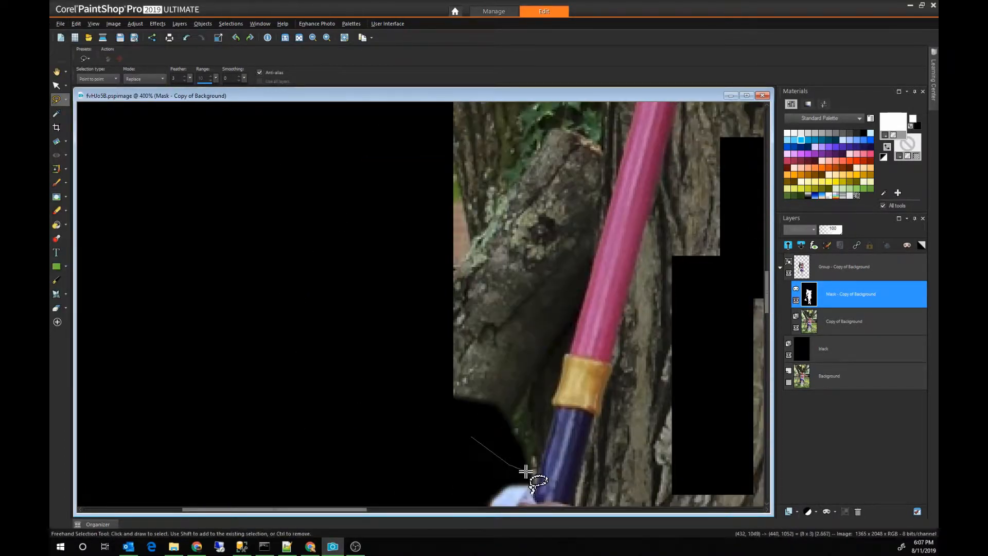
{"action": "double_click", "coordinate": [529, 469]}
{"action": "left_click", "coordinate": [340, 349]}
{"action": "left_click", "coordinate": [530, 465]}
{"action": "scroll", "coordinate": [647, 225], "scroll_direction": "up", "scroll_amount": 3}
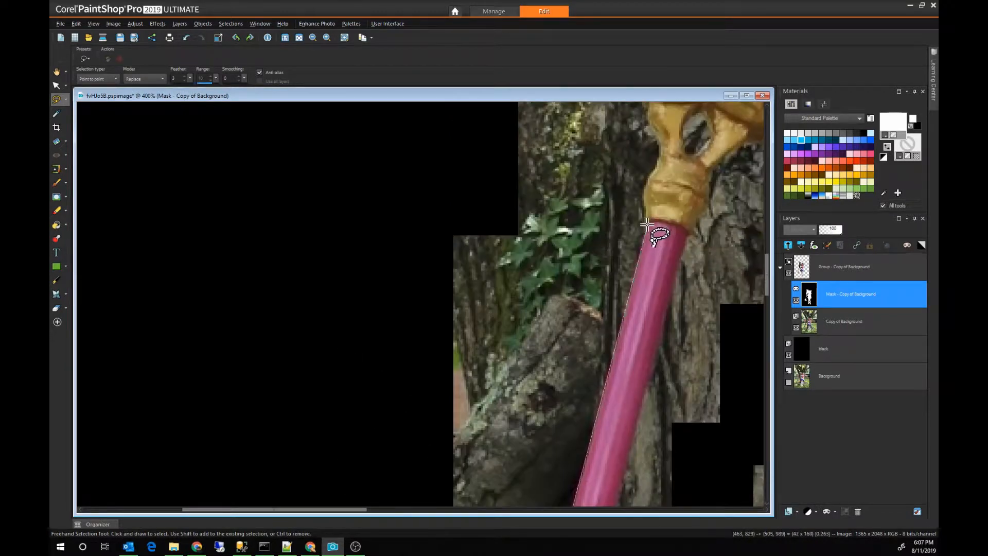
Step: Trace the outer edge of the blue wing on the staff's head and delete the bark beside it from the mask
{"action": "scroll", "coordinate": [658, 135], "scroll_direction": "up", "scroll_amount": 6}
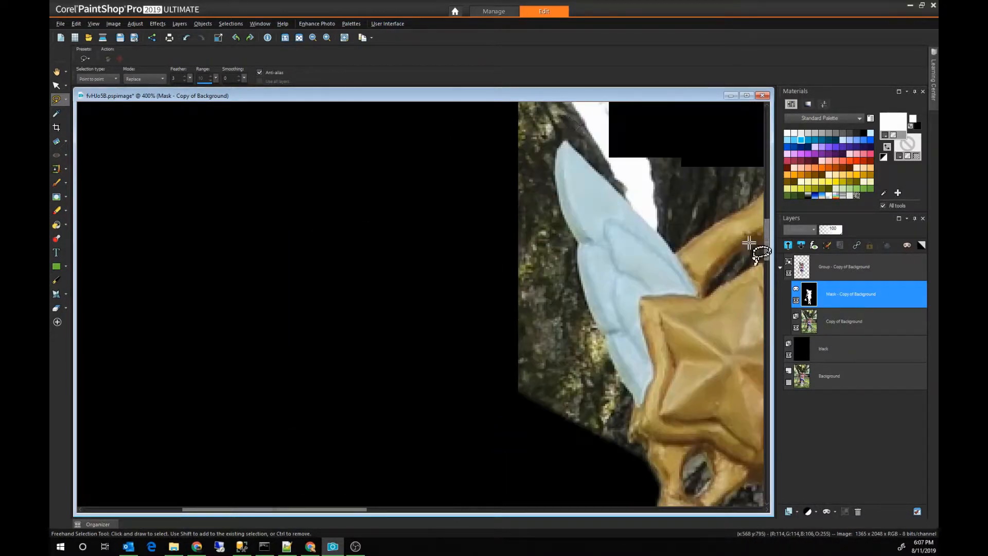
{"action": "left_click", "coordinate": [577, 242]}
{"action": "left_click", "coordinate": [578, 262]}
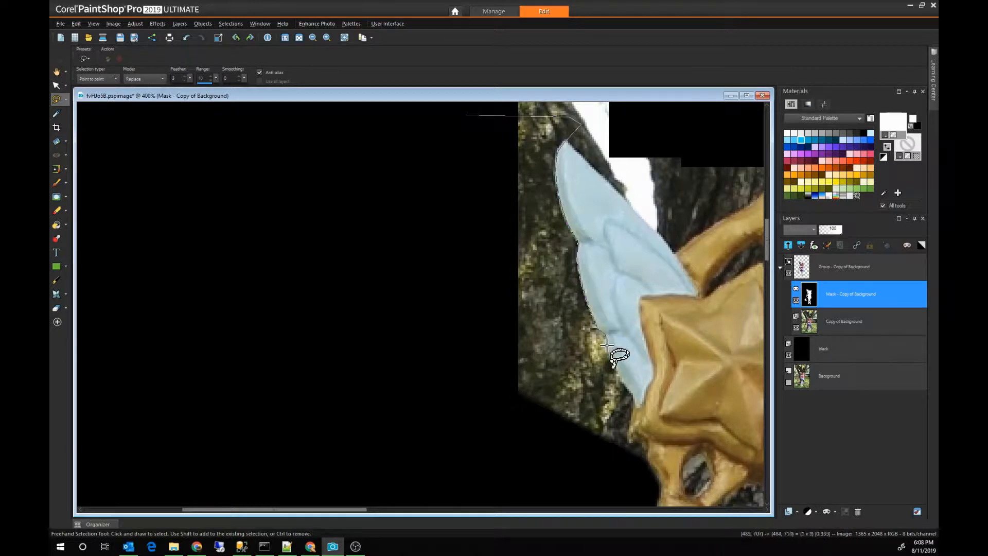
{"action": "left_click", "coordinate": [627, 441]}
{"action": "left_click", "coordinate": [433, 399]}
{"action": "double_click", "coordinate": [419, 276]}
{"action": "key", "text": "Delete"}
{"action": "key", "text": "ctrl+d"}
Step: Brush away the blocky background remnants above the staff's blue wing and pointed gold frame on the mask
{"action": "scroll", "coordinate": [545, 288], "scroll_direction": "down", "scroll_amount": 1}
{"action": "key", "text": "b"}
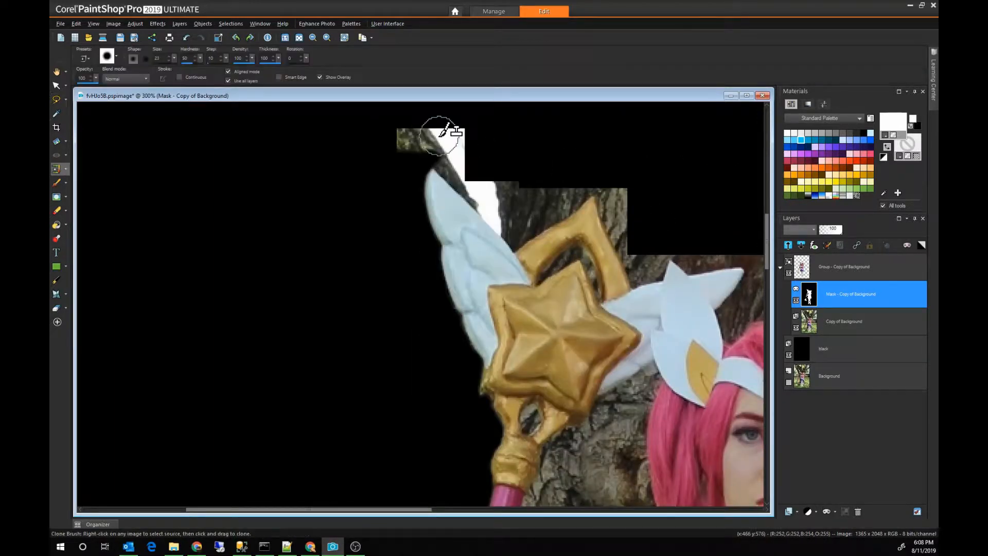
{"action": "mouse_move", "coordinate": [441, 130]}
{"action": "left_mouse_down"}
{"action": "mouse_move", "coordinate": [488, 186]}
{"action": "mouse_move", "coordinate": [621, 210]}
{"action": "left_mouse_up"}
Step: Trace the blue wing's inner edge and the adjoining side of the pointed gold frame, and delete the background above from the mask
{"action": "scroll", "coordinate": [495, 160], "scroll_direction": "up", "scroll_amount": 3}
{"action": "left_click", "coordinate": [57, 99]}
{"action": "left_click", "coordinate": [504, 152]}
{"action": "left_click", "coordinate": [371, 132]}
{"action": "left_click", "coordinate": [360, 159]}
{"action": "left_click", "coordinate": [512, 315]}
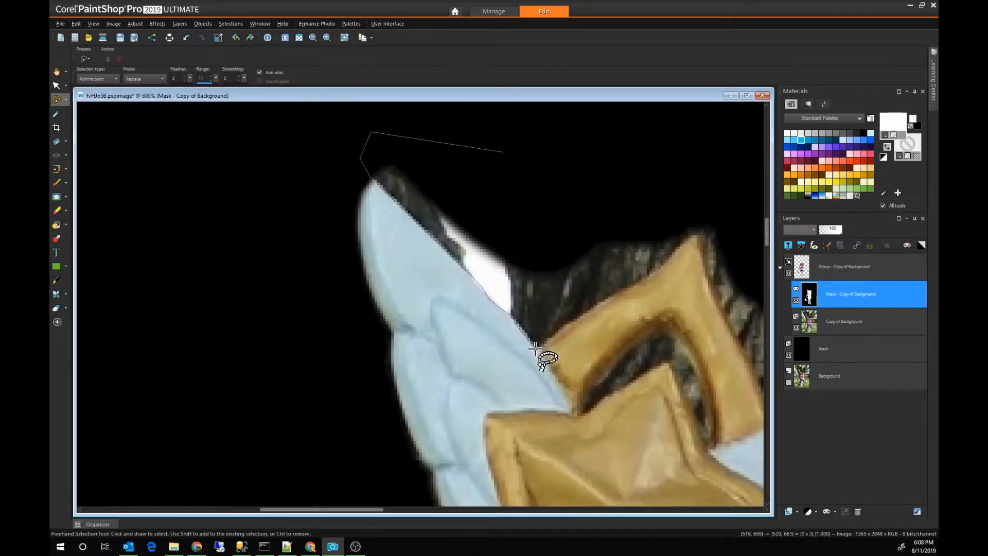
{"action": "left_click", "coordinate": [536, 349]}
{"action": "double_click", "coordinate": [679, 250]}
{"action": "key", "text": "Delete"}
{"action": "key", "text": "ctrl+d"}
Step: Outline the opening between the pointed gold frame and the star on the staff's head and delete it from the mask
{"action": "left_click", "coordinate": [707, 433]}
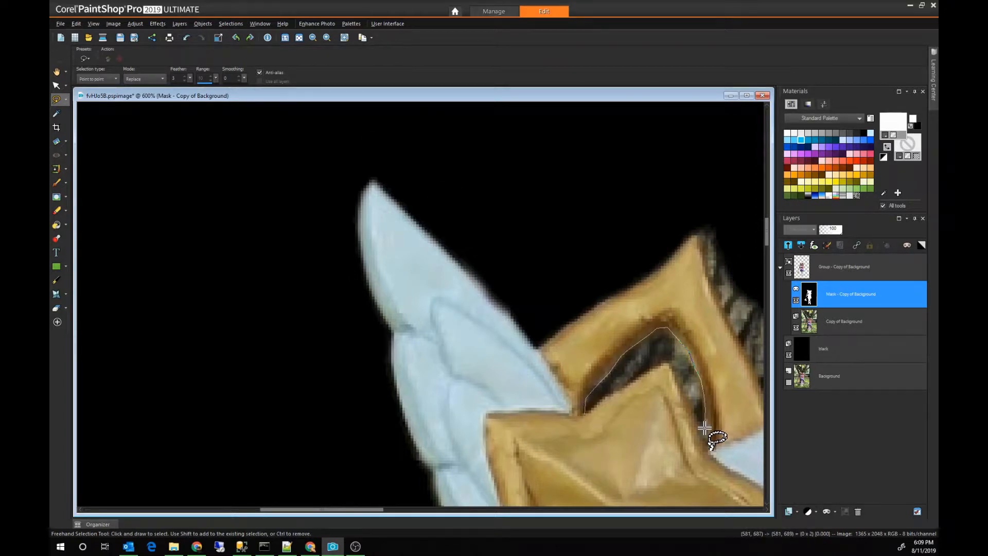
{"action": "left_click", "coordinate": [669, 368]}
{"action": "double_click", "coordinate": [639, 383]}
{"action": "key", "text": "Delete"}
{"action": "key", "text": "ctrl+d"}
Step: Trace the gold frame's side facing the head and the upper edges of the adjoining white wings, and delete the background above from the mask
{"action": "left_click", "coordinate": [552, 194]}
{"action": "left_click", "coordinate": [380, 177]}
{"action": "left_click_drag", "start_coordinate": [370, 509], "coordinate": [426, 509]}
{"action": "left_click", "coordinate": [412, 301]}
{"action": "left_click", "coordinate": [463, 420]}
{"action": "left_click", "coordinate": [532, 409]}
{"action": "left_click", "coordinate": [545, 363]}
{"action": "left_click", "coordinate": [691, 381]}
{"action": "double_click", "coordinate": [726, 346]}
{"action": "key", "text": "Delete"}
{"action": "key", "text": "ctrl+d"}
Step: Trace from the white wing tip along the top of the pink hair, and delete the tree above and inside the loose hair loop from the mask
{"action": "left_click_drag", "start_coordinate": [767, 232], "coordinate": [767, 243]}
{"action": "left_click", "coordinate": [411, 183]}
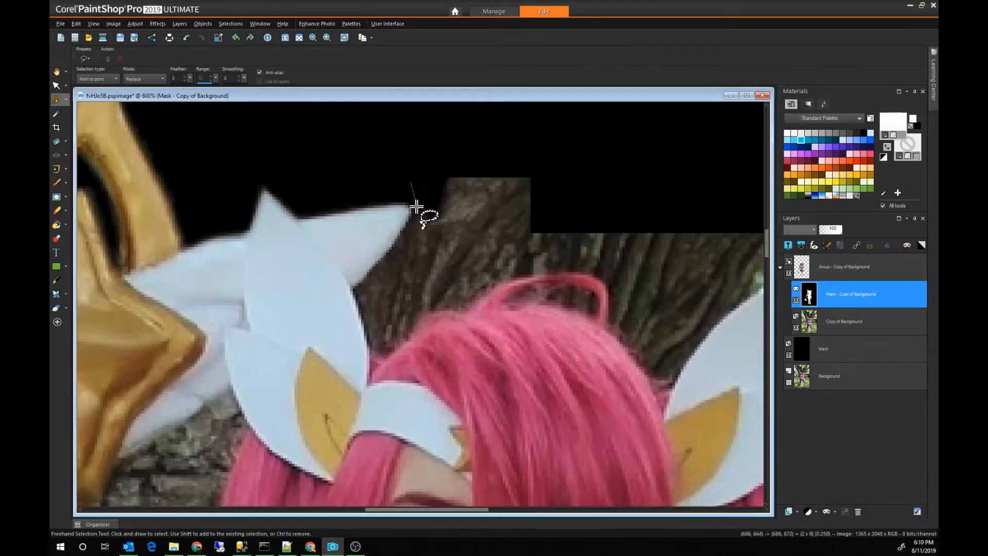
{"action": "left_click", "coordinate": [496, 288]}
{"action": "left_click", "coordinate": [543, 273]}
{"action": "left_click", "coordinate": [608, 282]}
{"action": "left_click", "coordinate": [689, 287]}
{"action": "left_click", "coordinate": [711, 221]}
{"action": "double_click", "coordinate": [586, 127]}
{"action": "key", "text": "Delete"}
{"action": "key", "text": "ctrl+d"}
{"action": "key", "text": "Delete"}
{"action": "key", "text": "ctrl+d"}
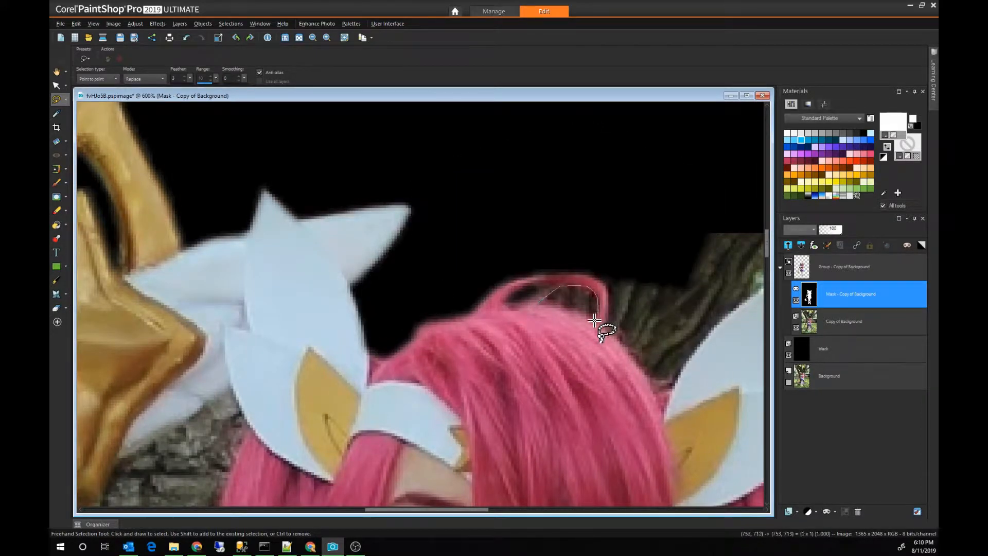
Step: Trace the hair and the inner edge of the headpiece's far wing, and delete the tree between and above them from the mask
{"action": "left_click", "coordinate": [601, 259]}
{"action": "left_click", "coordinate": [632, 355]}
{"action": "left_click", "coordinate": [663, 391]}
{"action": "left_click_drag", "start_coordinate": [427, 509], "coordinate": [467, 510]}
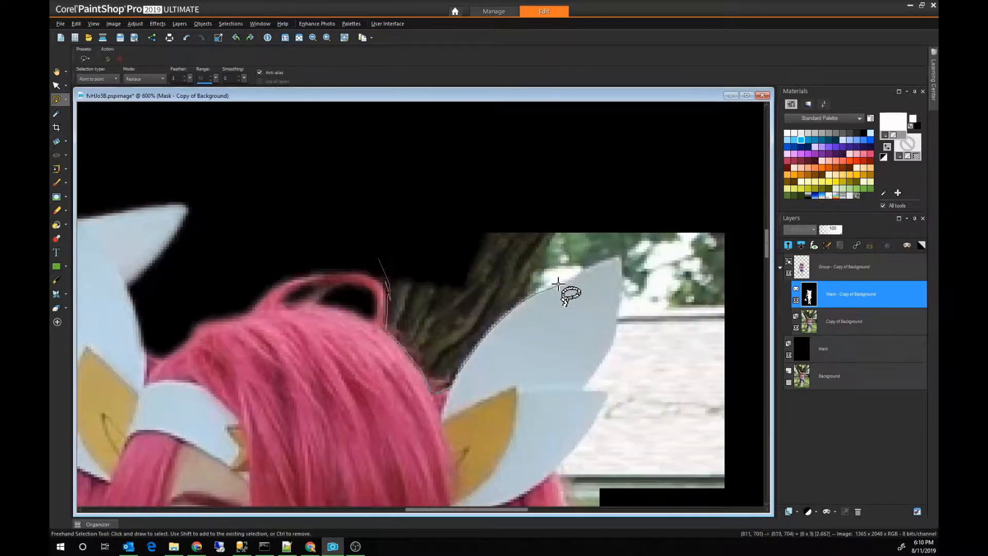
{"action": "double_click", "coordinate": [387, 149]}
{"action": "key", "text": "Delete"}
{"action": "key", "text": "ctrl+d"}
Step: Trace the outer edge of the headpiece's upper far wing and delete the background beside it from the mask
{"action": "left_click", "coordinate": [719, 190]}
{"action": "left_click", "coordinate": [629, 233]}
{"action": "left_click", "coordinate": [585, 391]}
{"action": "left_click", "coordinate": [746, 392]}
{"action": "double_click", "coordinate": [750, 331]}
{"action": "key", "text": "Delete"}
{"action": "key", "text": "ctrl+d"}
Step: Trace the lower far wing, the outer hair and the white collar down to the shoulder, and delete the house background from the mask
{"action": "scroll", "coordinate": [739, 366], "scroll_direction": "down", "scroll_amount": 3}
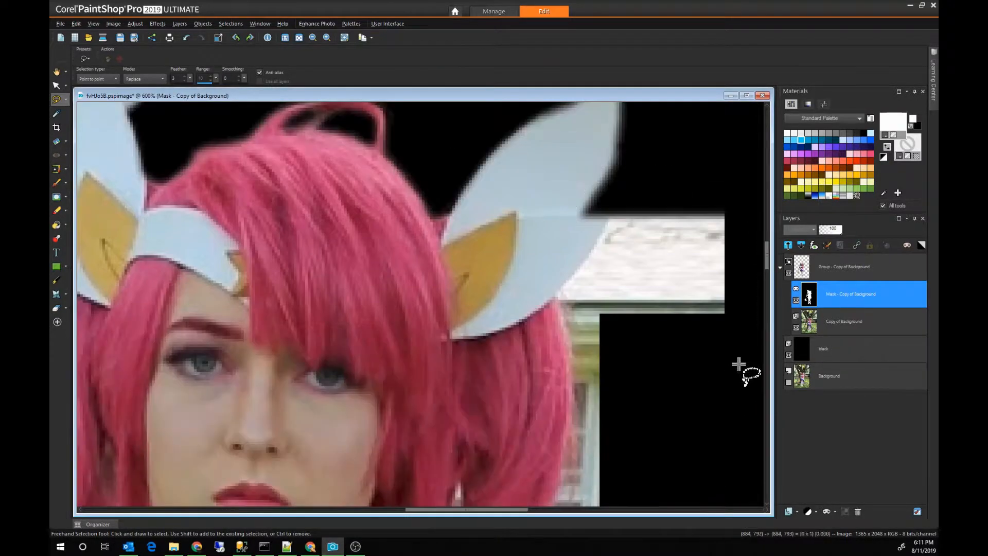
{"action": "left_click", "coordinate": [739, 366]}
{"action": "left_click", "coordinate": [554, 297]}
{"action": "left_click", "coordinate": [560, 448]}
{"action": "scroll", "coordinate": [560, 447], "scroll_direction": "down", "scroll_amount": 3}
{"action": "left_click", "coordinate": [554, 360]}
{"action": "left_click", "coordinate": [421, 464]}
{"action": "scroll", "coordinate": [422, 465], "scroll_direction": "down", "scroll_amount": 5}
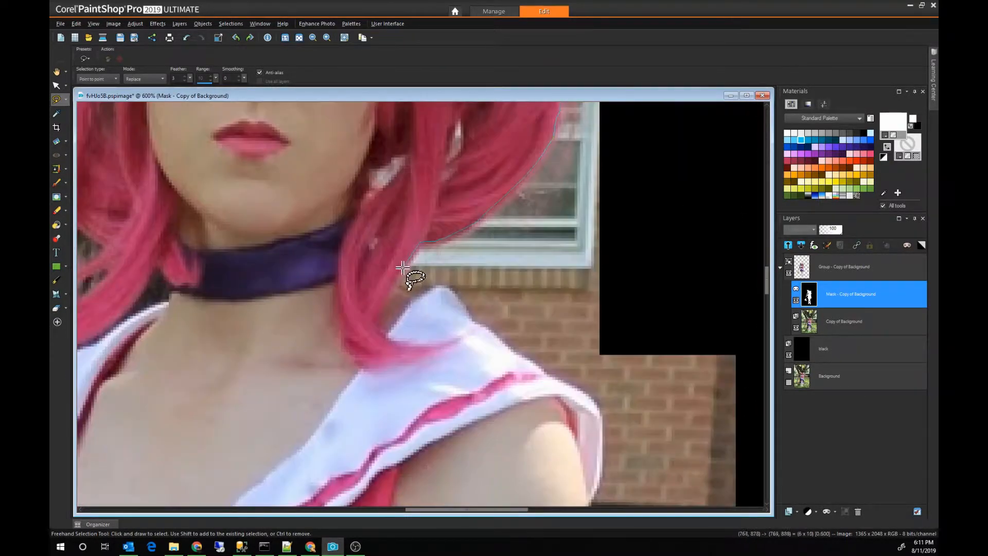
{"action": "left_click", "coordinate": [397, 286]}
{"action": "left_click", "coordinate": [439, 288]}
{"action": "left_click", "coordinate": [514, 354]}
{"action": "left_click", "coordinate": [601, 410]}
{"action": "left_click", "coordinate": [718, 489]}
{"action": "double_click", "coordinate": [755, 448]}
{"action": "key", "text": "Delete"}
{"action": "key", "text": "ctrl+d"}
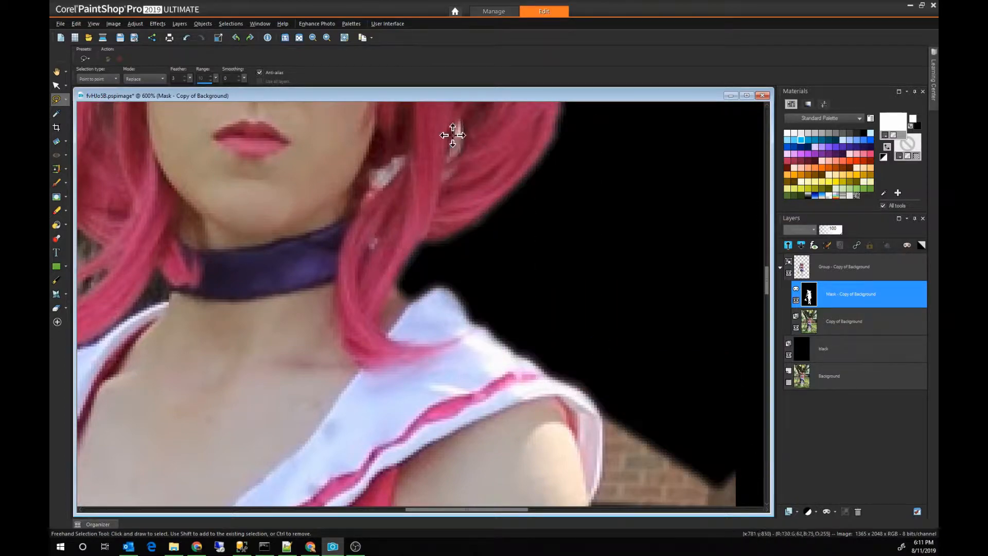
Step: Delete the small gaps in the hair beside the neck and the brick remnant beside the shoulder and upper arm from the mask
{"action": "key", "text": "Delete"}
{"action": "key", "text": "Delete"}
{"action": "scroll", "coordinate": [511, 250], "scroll_direction": "down", "scroll_amount": 2}
{"action": "scroll", "coordinate": [511, 249], "scroll_direction": "down", "scroll_amount": 1}
{"action": "left_click", "coordinate": [593, 375]}
{"action": "left_click", "coordinate": [498, 351]}
{"action": "left_click", "coordinate": [498, 294]}
{"action": "double_click", "coordinate": [565, 308]}
Step: Delete the opening inside the small gold loop below the star on the staff's head from the mask
{"action": "key", "text": "Delete"}
{"action": "key", "text": "ctrl+d"}
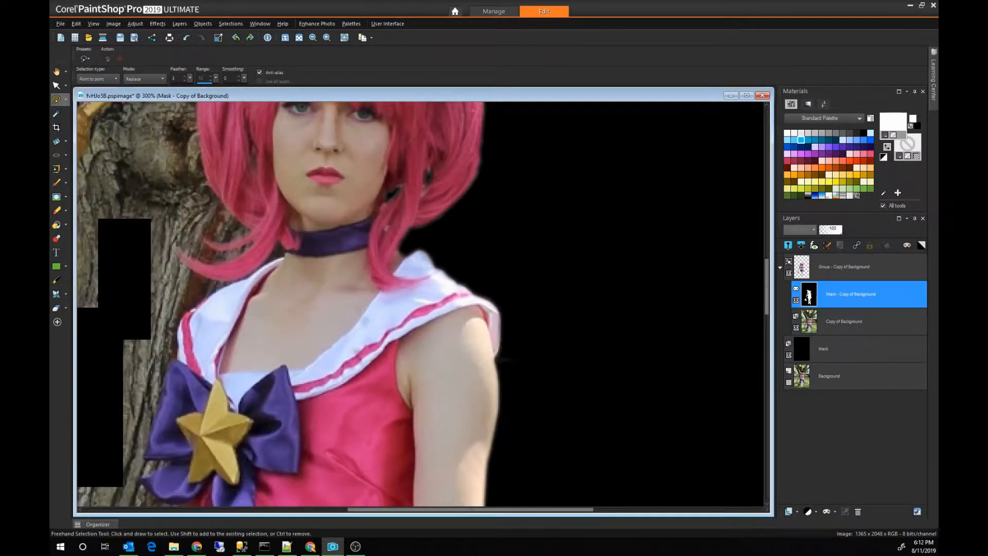
{"action": "left_click_drag", "start_coordinate": [767, 300], "coordinate": [767, 272]}
{"action": "double_click", "coordinate": [179, 278]}
{"action": "key", "text": "Delete"}
{"action": "key", "text": "ctrl+d"}
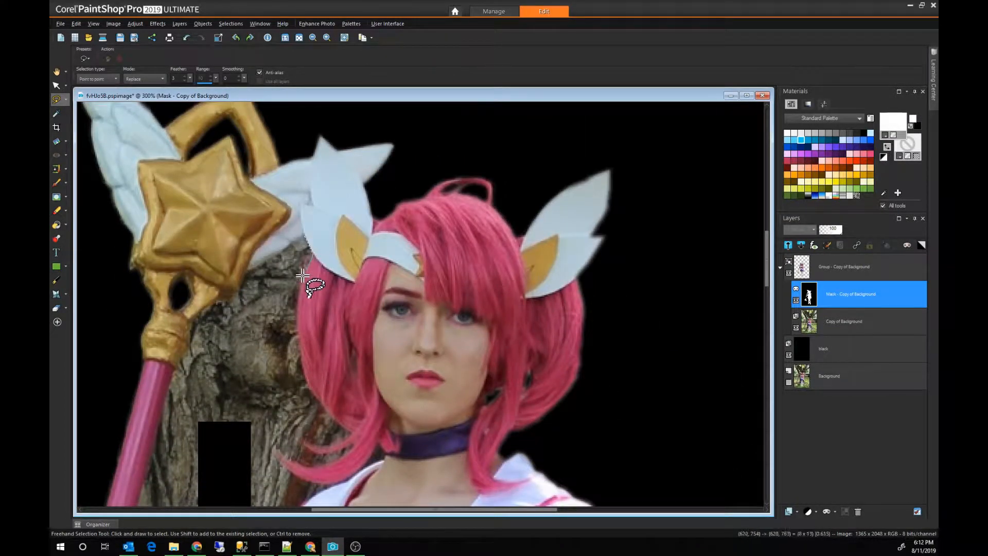
Step: Outline the bark between the staff's star and the hair, following the headpiece wing and hair edge, and delete it from the mask
{"action": "left_click", "coordinate": [355, 432]}
{"action": "left_click", "coordinate": [344, 443]}
{"action": "left_click", "coordinate": [320, 447]}
{"action": "left_click", "coordinate": [307, 443]}
{"action": "left_click", "coordinate": [281, 416]}
{"action": "left_click", "coordinate": [257, 387]}
{"action": "left_click", "coordinate": [227, 313]}
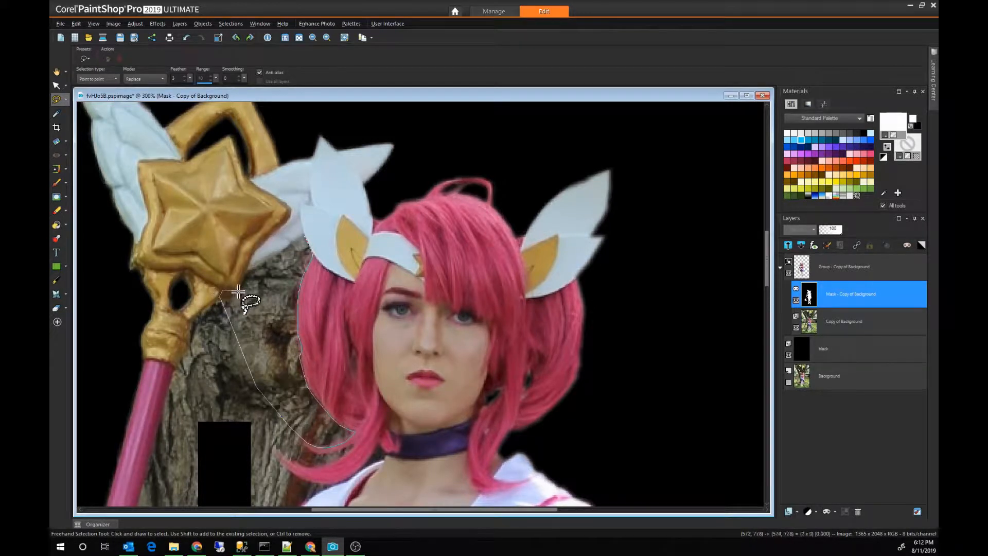
Step: Trace the inner edge of the staff's gold neck and pink shaft down to the lower gold band, and delete the adjoining bark from the mask
{"action": "scroll", "coordinate": [288, 248], "scroll_direction": "up", "scroll_amount": 1}
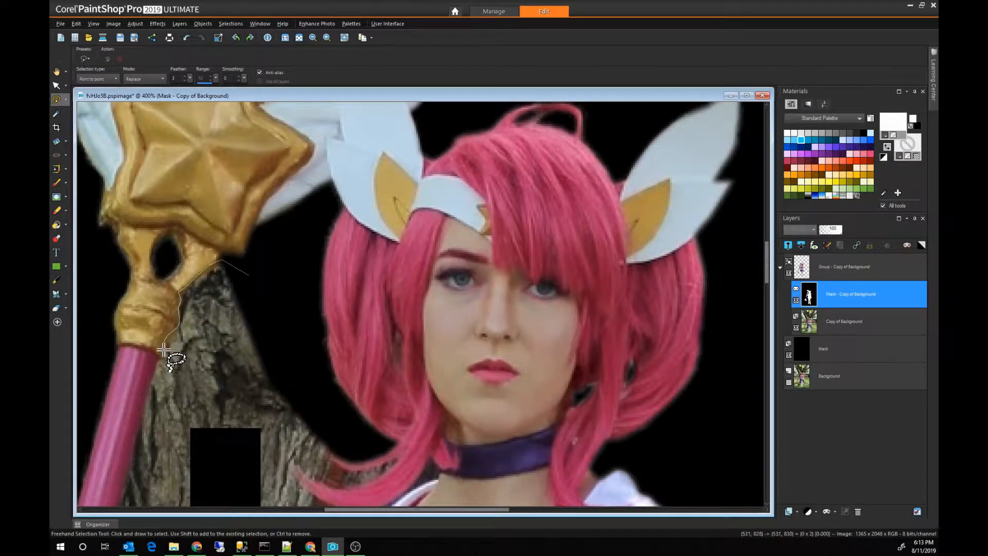
{"action": "left_click", "coordinate": [157, 359]}
{"action": "left_click_drag", "start_coordinate": [157, 360], "coordinate": [232, 102]}
{"action": "left_click", "coordinate": [154, 395]}
{"action": "left_click", "coordinate": [145, 446]}
{"action": "left_click", "coordinate": [210, 484]}
{"action": "double_click", "coordinate": [415, 182]}
{"action": "key", "text": "Delete"}
{"action": "key", "text": "ctrl+d"}
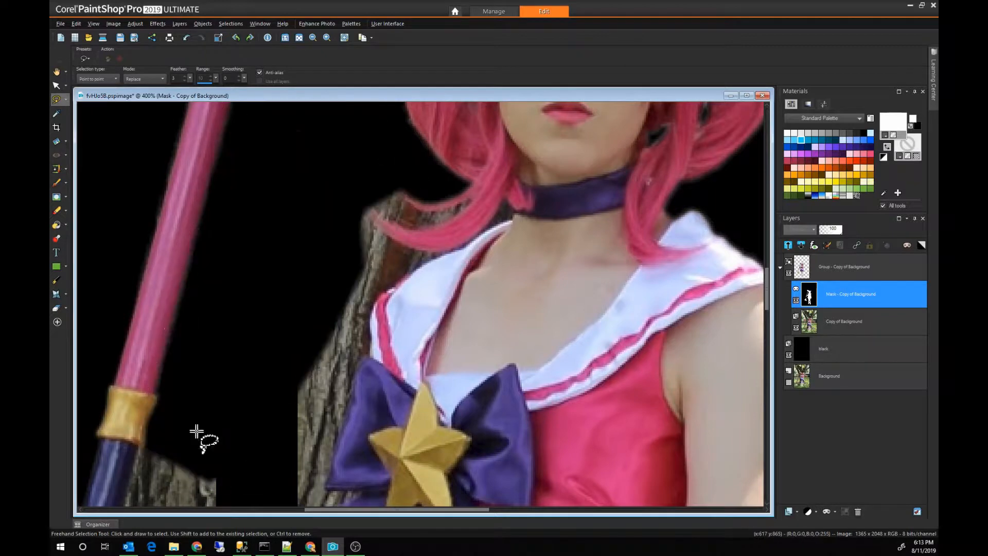
Step: Outline the bark between the staff's dark lower shaft, the hand and forearm, and the torso, and delete it from the mask
{"action": "scroll", "coordinate": [197, 432], "scroll_direction": "up", "scroll_amount": 1}
{"action": "left_click_drag", "start_coordinate": [196, 431], "coordinate": [196, 275]}
{"action": "left_click", "coordinate": [134, 268]}
{"action": "left_click", "coordinate": [107, 381]}
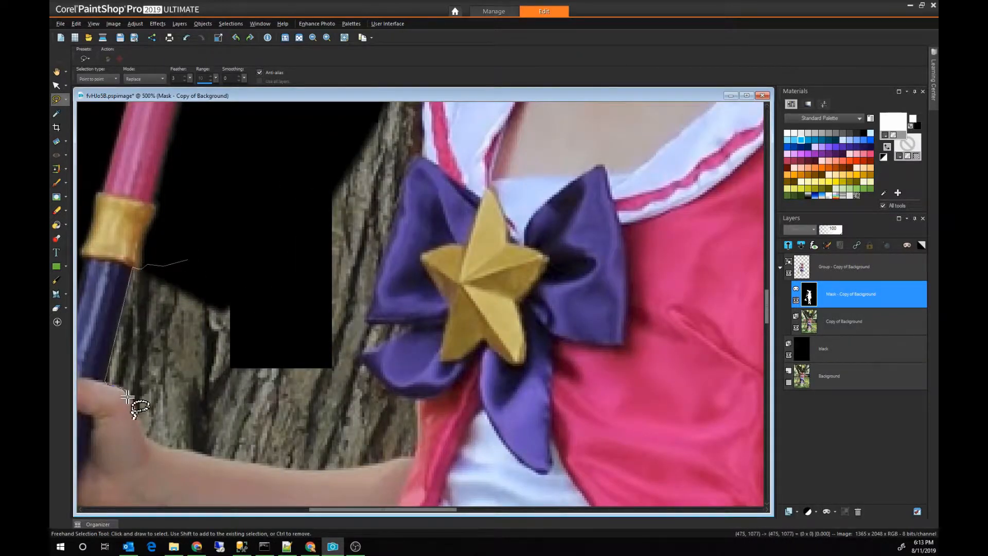
{"action": "left_click", "coordinate": [196, 454]}
{"action": "left_click", "coordinate": [243, 464]}
{"action": "left_click", "coordinate": [295, 472]}
{"action": "left_click", "coordinate": [336, 472]}
{"action": "double_click", "coordinate": [272, 278]}
{"action": "key", "text": "Delete"}
{"action": "key", "text": "ctrl+d"}
Step: Trace the outer edge of the purple bow from its lower lobe upward, and delete the adjoining bark from the mask
{"action": "left_click", "coordinate": [273, 278]}
{"action": "left_click", "coordinate": [305, 366]}
{"action": "left_click", "coordinate": [346, 364]}
{"action": "left_click", "coordinate": [363, 353]}
{"action": "left_click", "coordinate": [374, 352]}
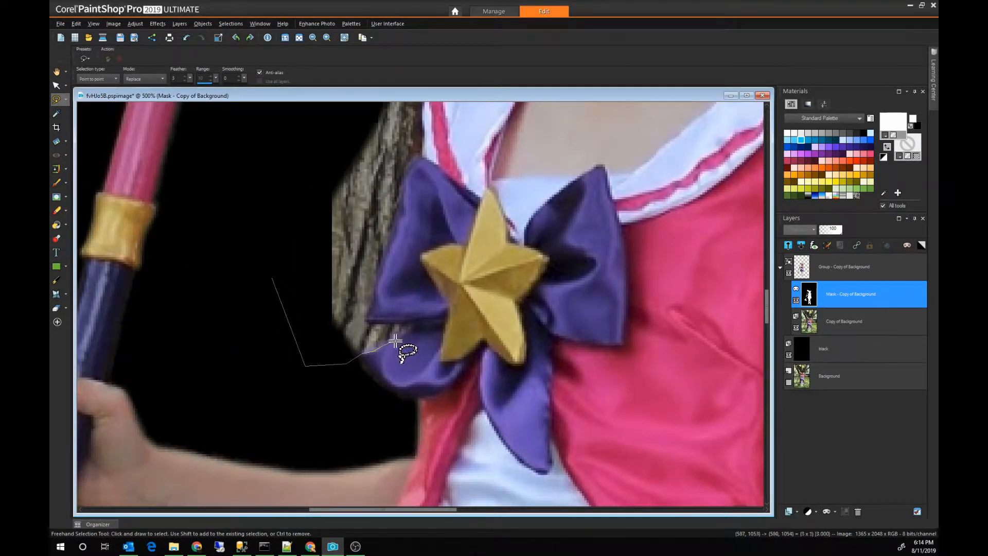
{"action": "left_click", "coordinate": [406, 178]}
{"action": "scroll", "coordinate": [412, 165], "scroll_direction": "up", "scroll_amount": 3}
{"action": "double_click", "coordinate": [294, 150]}
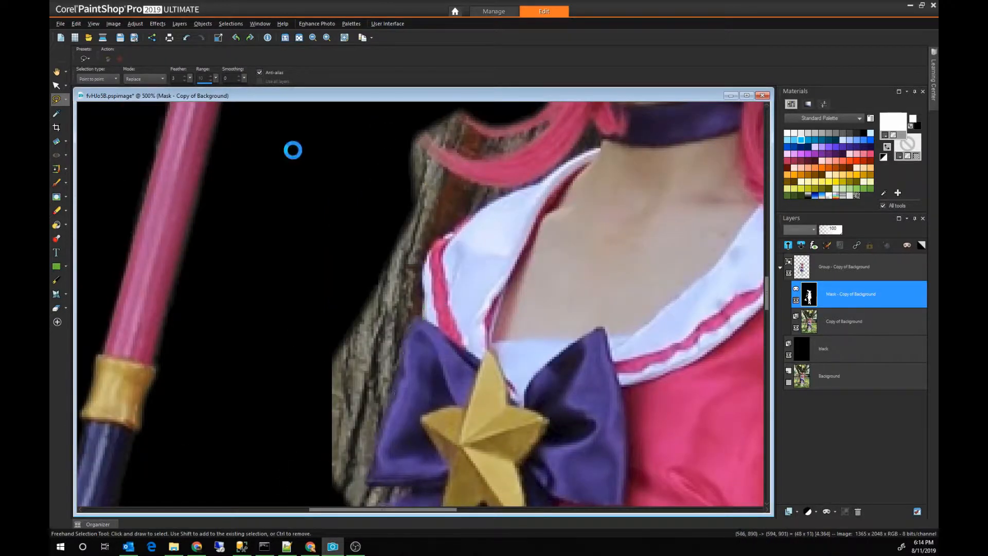
{"action": "key", "text": "Delete"}
{"action": "key", "text": "ctrl+d"}
Step: Outline the bark along the white collar and beneath the long hair strand, and delete it from the mask
{"action": "scroll", "coordinate": [421, 200], "scroll_direction": "up", "scroll_amount": 3}
{"action": "left_click", "coordinate": [394, 113]}
{"action": "left_click", "coordinate": [587, 190]}
{"action": "left_click", "coordinate": [516, 225]}
{"action": "left_click", "coordinate": [458, 270]}
{"action": "left_click", "coordinate": [430, 307]}
{"action": "double_click", "coordinate": [424, 336]}
{"action": "key", "text": "Delete"}
{"action": "key", "text": "ctrl+d"}
Step: Delete the small dark gap between the hair, the collar and the choker from the mask
{"action": "left_click_drag", "start_coordinate": [625, 193], "coordinate": [543, 223]}
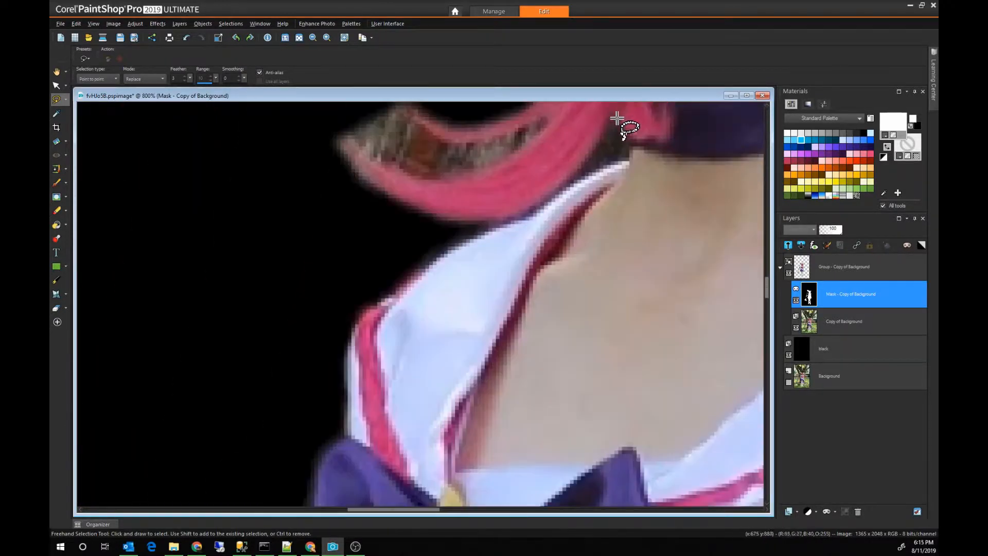
{"action": "double_click", "coordinate": [616, 118]}
{"action": "key", "text": "Delete"}
{"action": "key", "text": "ctrl+d"}
Step: Outline the bark enclosed between the two curved hair strands beside the neck, and delete it from the mask
{"action": "left_click_drag", "start_coordinate": [767, 287], "coordinate": [767, 278]}
{"action": "left_click", "coordinate": [396, 255]}
{"action": "left_click", "coordinate": [409, 261]}
{"action": "left_click", "coordinate": [410, 271]}
{"action": "left_click", "coordinate": [404, 284]}
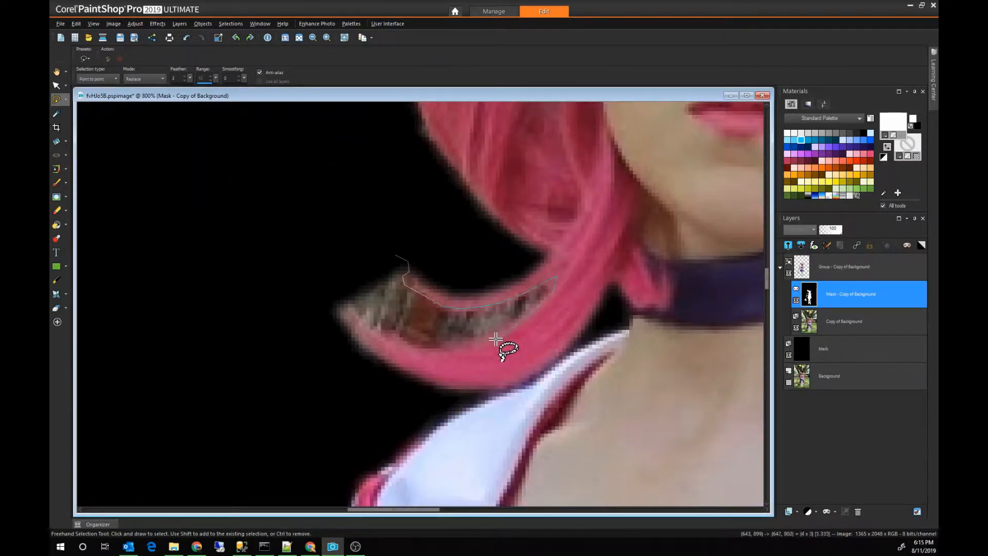
{"action": "double_click", "coordinate": [272, 258]}
{"action": "key", "text": "Delete"}
Step: Clear the last selected background remnant from the mask and save the image
{"action": "scroll", "coordinate": [346, 386], "scroll_direction": "down", "scroll_amount": 10}
{"action": "scroll", "coordinate": [346, 386], "scroll_direction": "up", "scroll_amount": 3}
{"action": "left_click_drag", "start_coordinate": [468, 364], "coordinate": [541, 402]}
{"action": "key", "text": "Delete"}
{"action": "scroll", "coordinate": [540, 401], "scroll_direction": "down", "scroll_amount": 4}
{"action": "key", "text": "ctrl+s"}
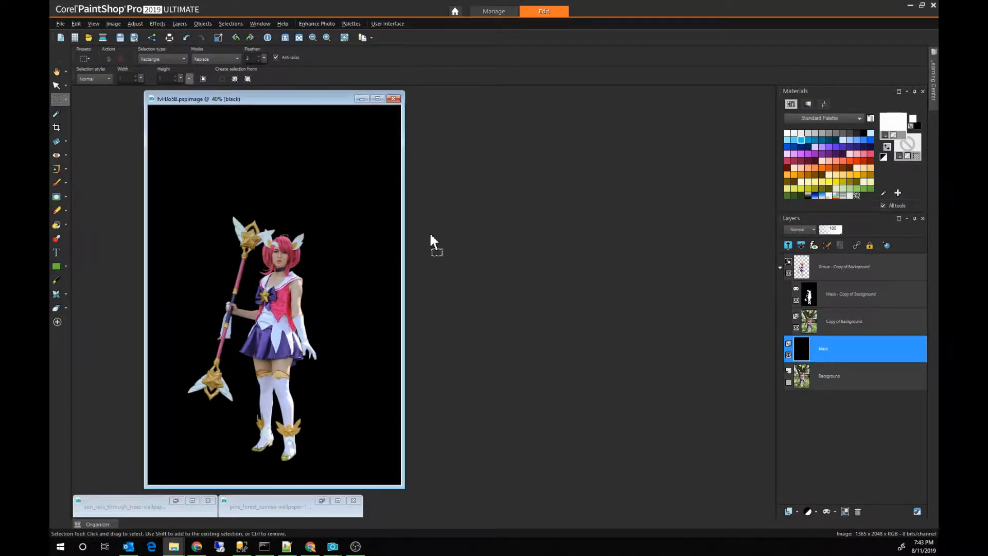
{"action": "left_click_drag", "start_coordinate": [431, 236], "coordinate": [435, 246]}
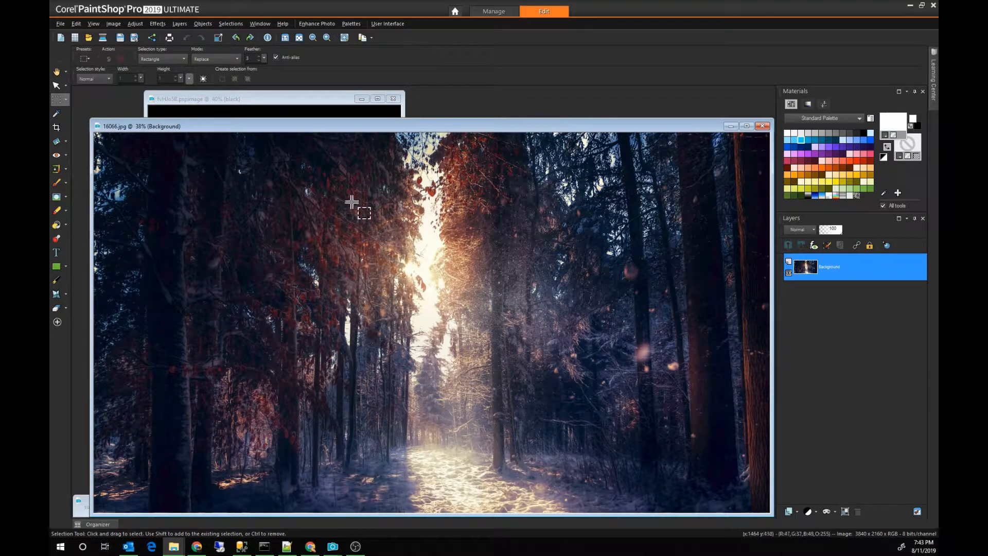
Step: Copy the whole 16066.jpg forest picture and paste it as a new layer above the black layer, behind the figure
{"action": "left_click", "coordinate": [314, 100]}
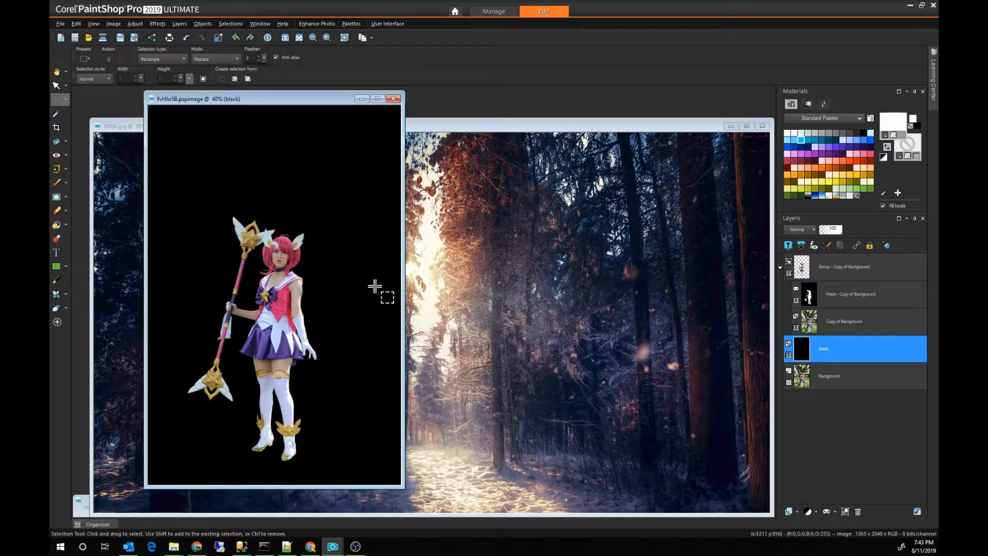
{"action": "left_click", "coordinate": [492, 125]}
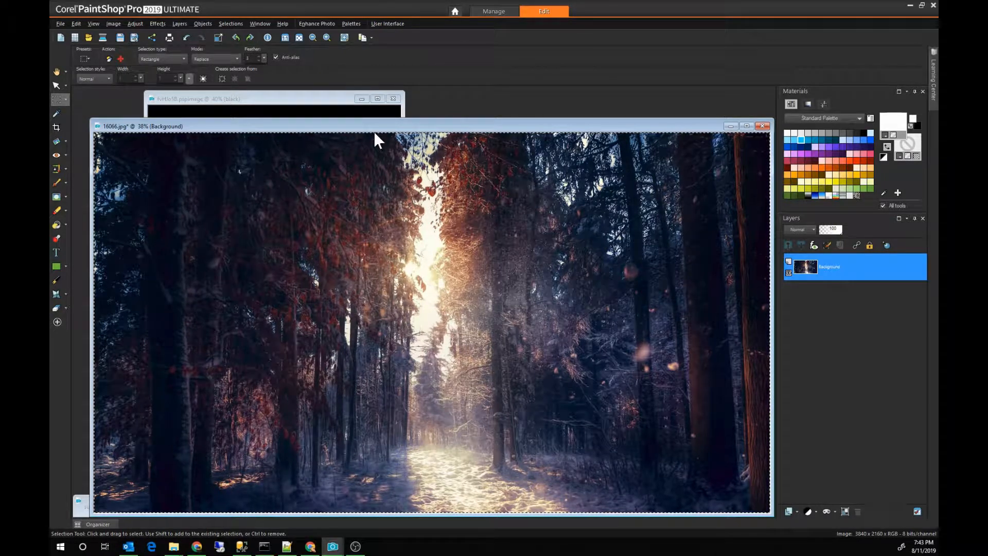
{"action": "left_click", "coordinate": [324, 97]}
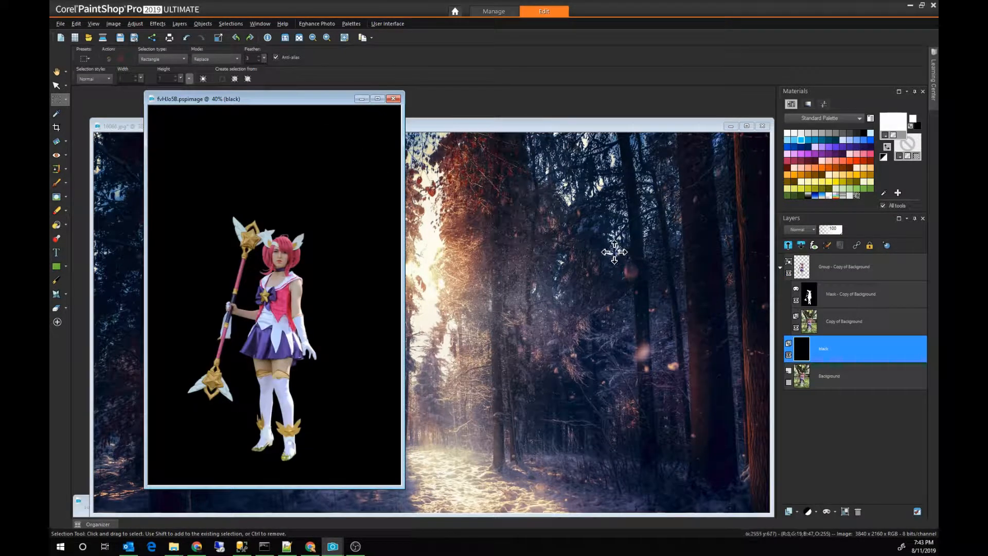
{"action": "key", "text": "ctrl+l"}
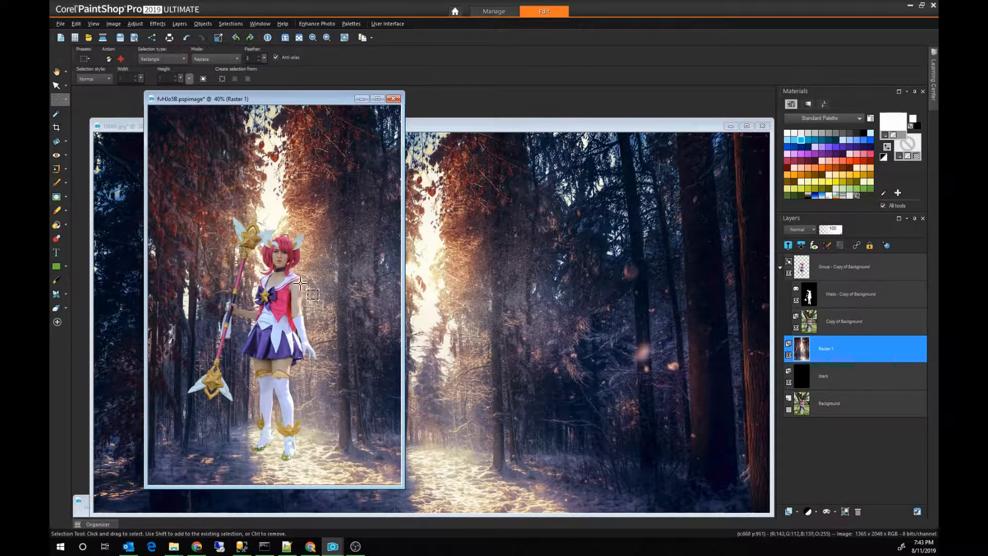
Step: Shift the pasted forest layer slightly upward so its lower edge meets the canvas's lower edge
{"action": "scroll", "coordinate": [296, 289], "scroll_direction": "down", "scroll_amount": 1}
{"action": "key", "text": "k"}
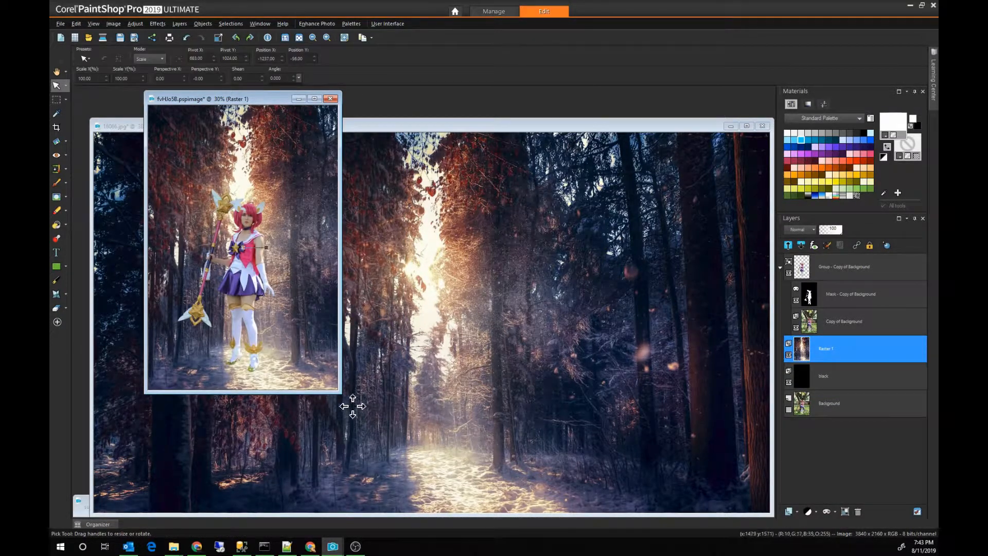
{"action": "left_click_drag", "start_coordinate": [340, 391], "coordinate": [547, 498]}
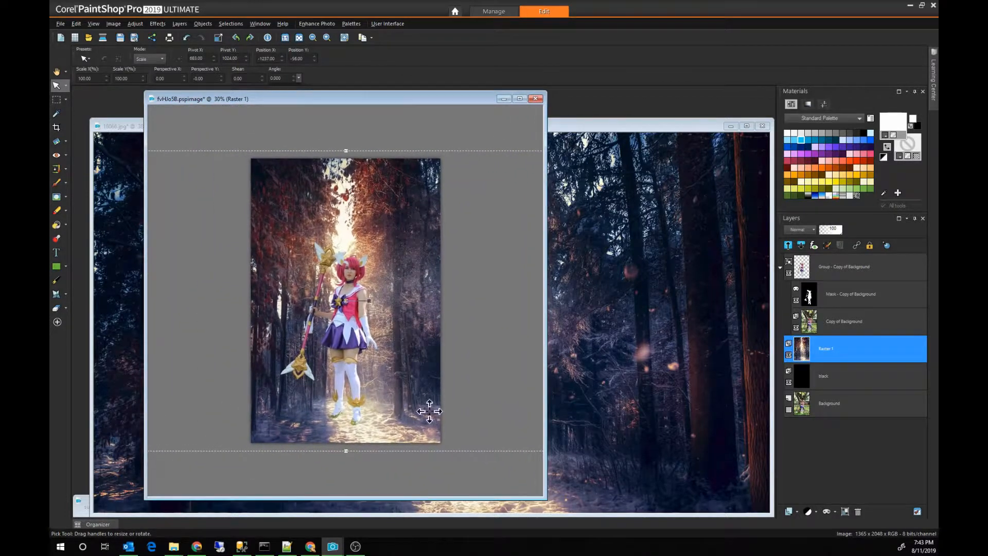
{"action": "left_click_drag", "start_coordinate": [347, 302], "coordinate": [349, 293]}
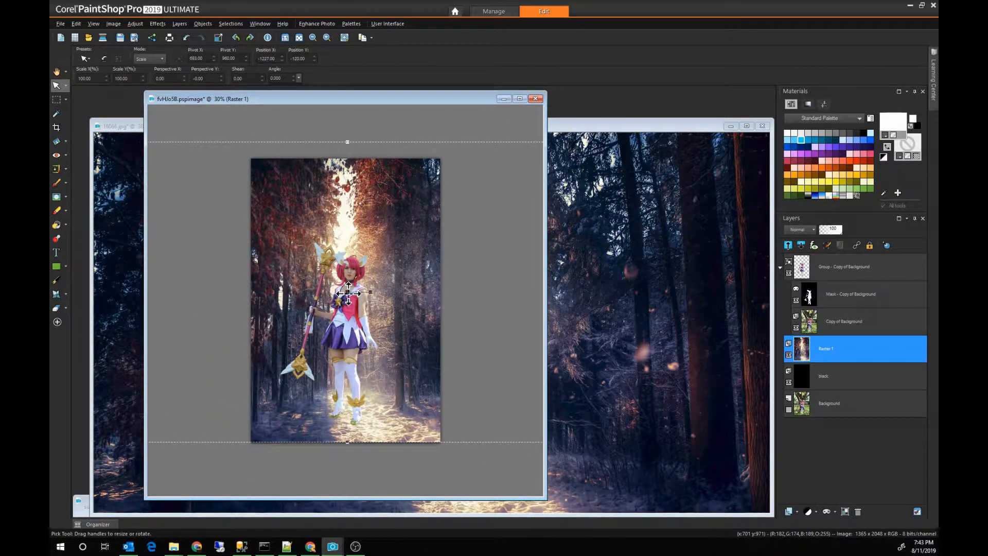
Step: Scale the forest layer proportionally to about 129% and move its sunlit path back behind the figure
{"action": "scroll", "coordinate": [349, 294], "scroll_direction": "down", "scroll_amount": 1}
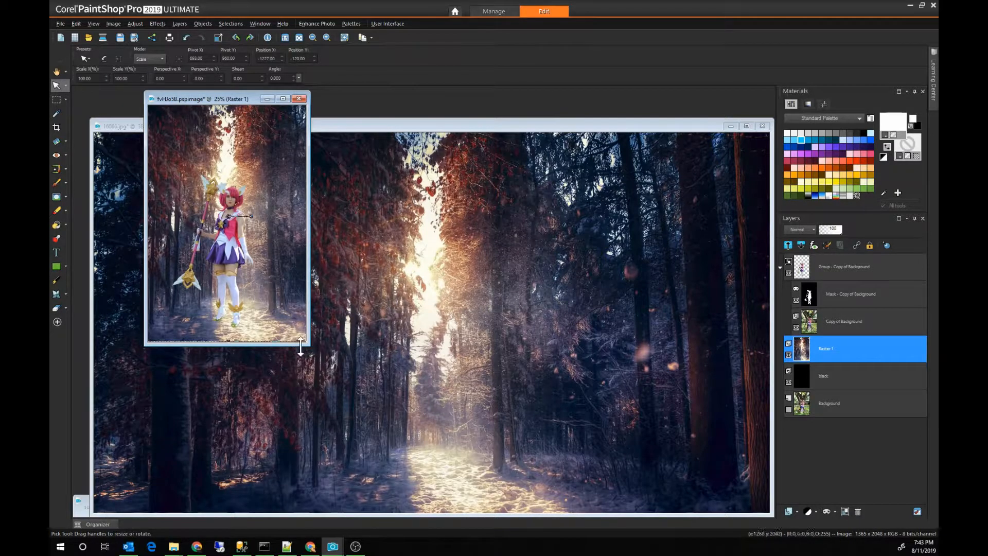
{"action": "left_click_drag", "start_coordinate": [305, 342], "coordinate": [646, 515]}
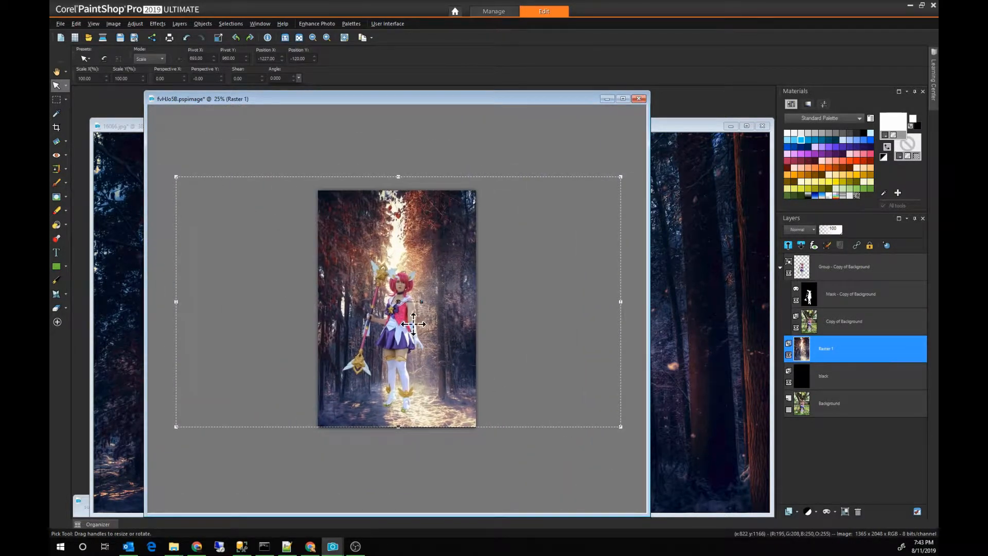
{"action": "left_click_drag", "start_coordinate": [178, 177], "coordinate": [69, 77]}
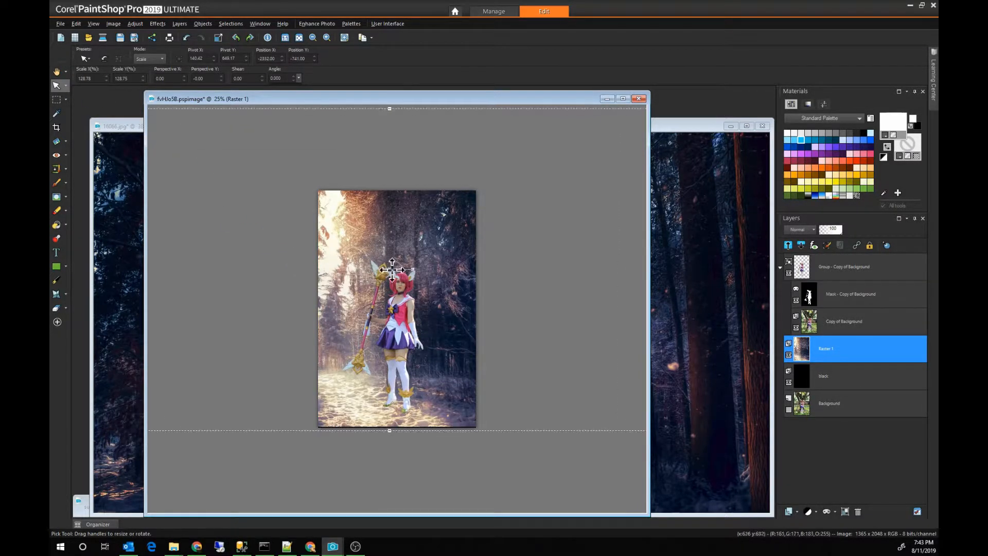
{"action": "left_click_drag", "start_coordinate": [392, 270], "coordinate": [417, 273]}
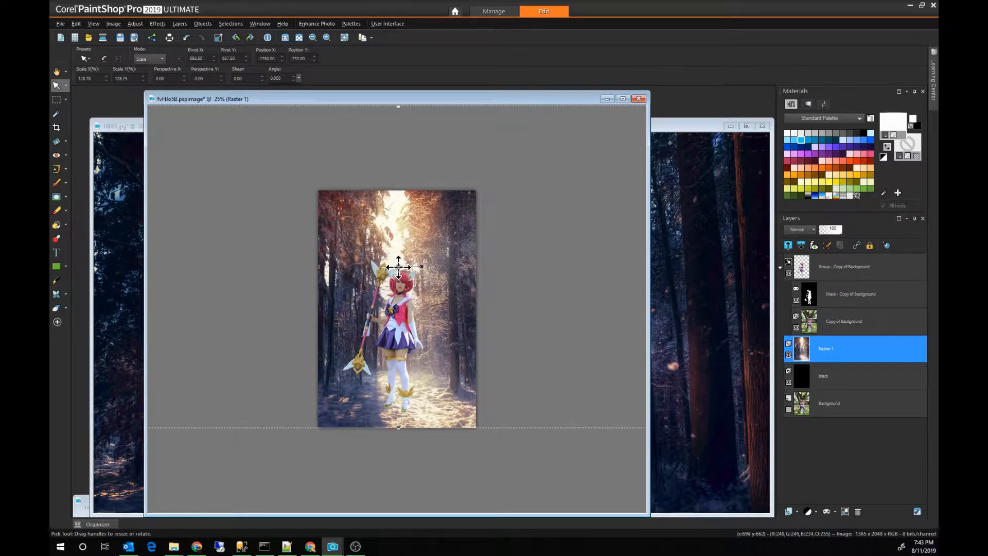
Step: Enlarge the forest layer further to about 180% and reposition it so the bright path lies behind the figure
{"action": "scroll", "coordinate": [375, 287], "scroll_direction": "down", "scroll_amount": 2}
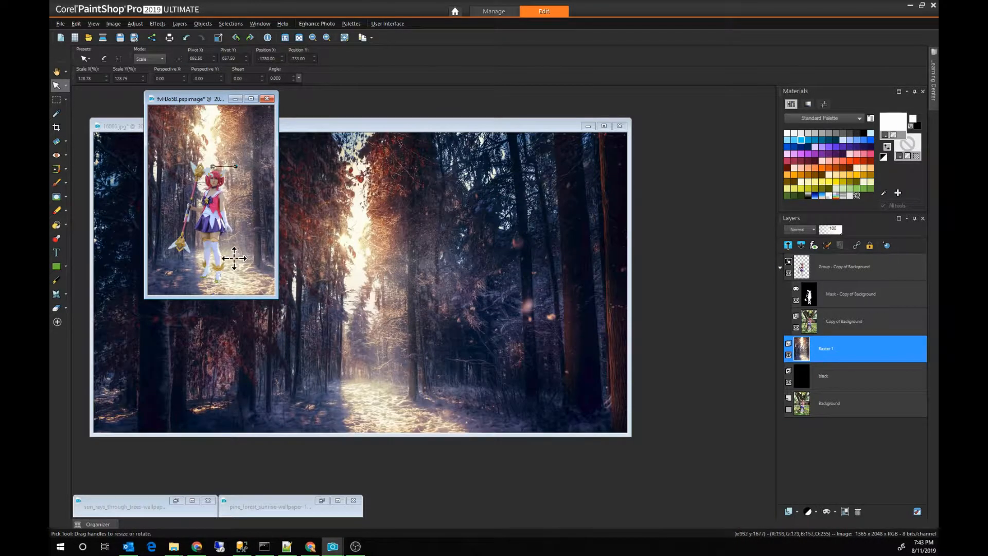
{"action": "scroll", "coordinate": [237, 260], "scroll_direction": "down", "scroll_amount": 1}
{"action": "left_click_drag", "start_coordinate": [245, 251], "coordinate": [600, 502]}
{"action": "left_click_drag", "start_coordinate": [545, 180], "coordinate": [678, 96]}
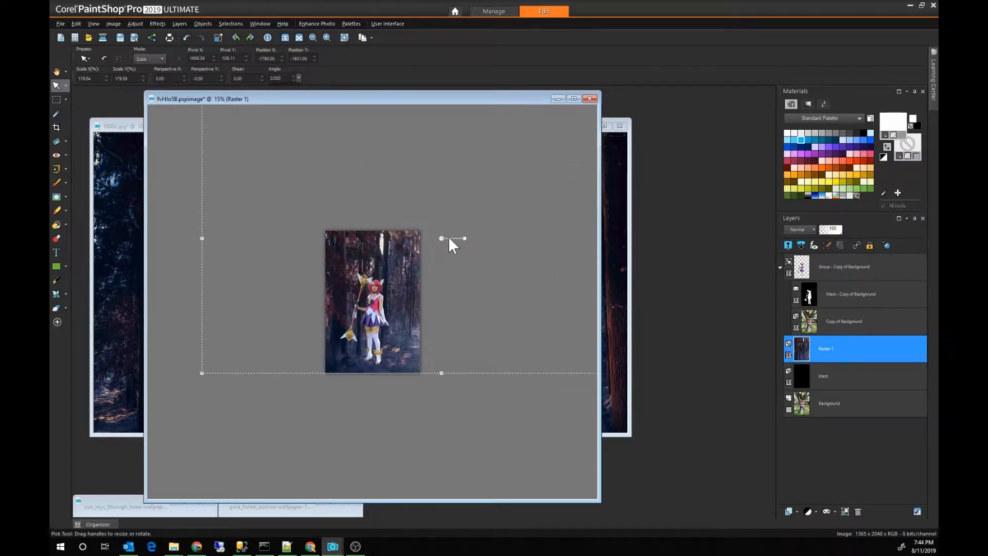
{"action": "left_click_drag", "start_coordinate": [443, 237], "coordinate": [378, 241]}
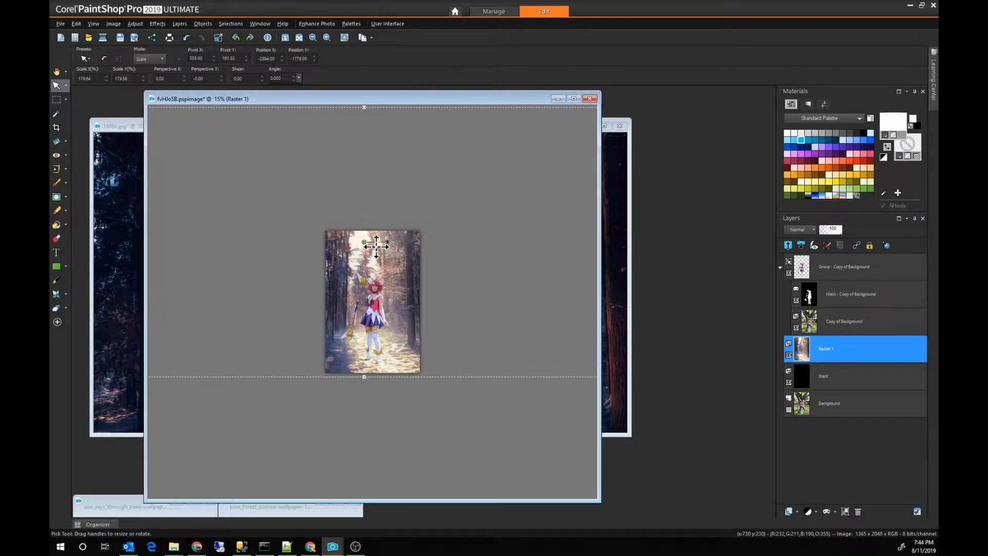
Step: Delete the forest picture from its layer and close the 16066.jpg image
{"action": "key", "text": "Delete"}
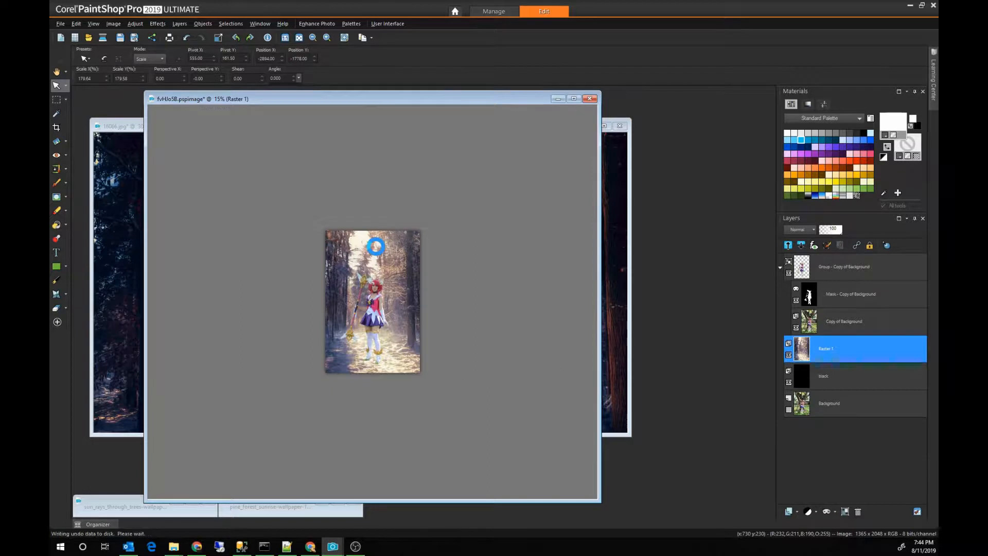
{"action": "left_click", "coordinate": [625, 125]}
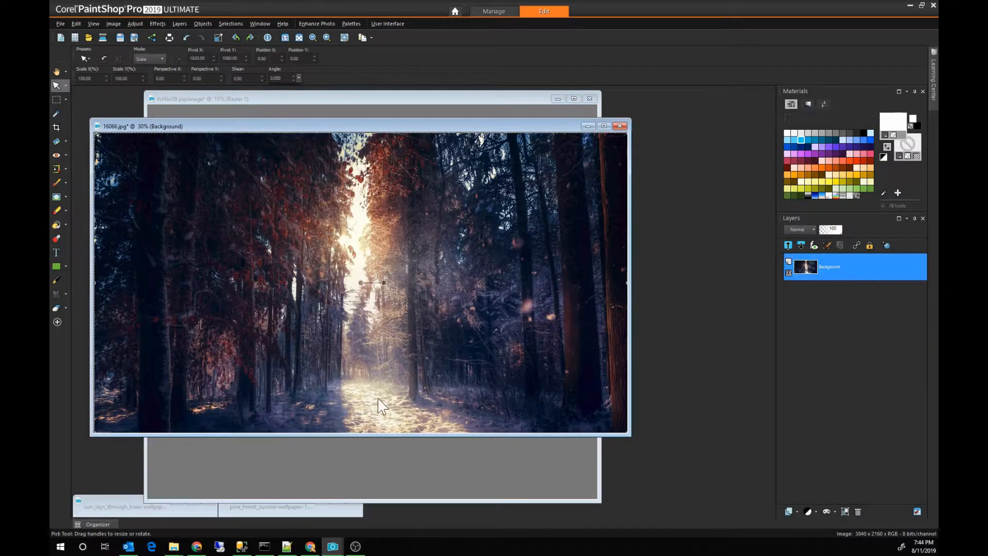
{"action": "left_click", "coordinate": [496, 293]}
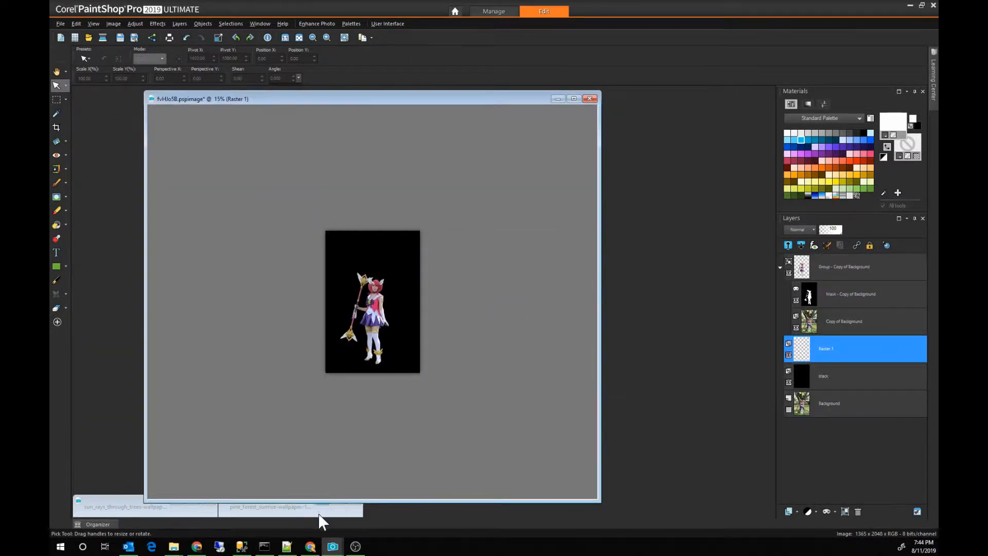
Step: Restore the minimized pine_forest_sunrise-wallpaper-1920x1200.jpg image, and open a second window of the figure's image, placed beside the first
{"action": "left_click", "coordinate": [283, 509]}
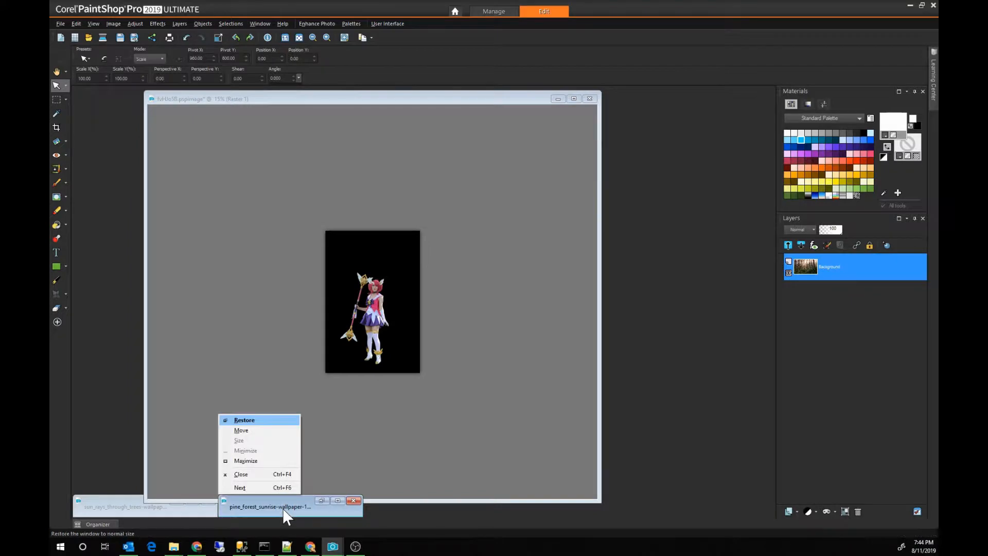
{"action": "left_click", "coordinate": [321, 501]}
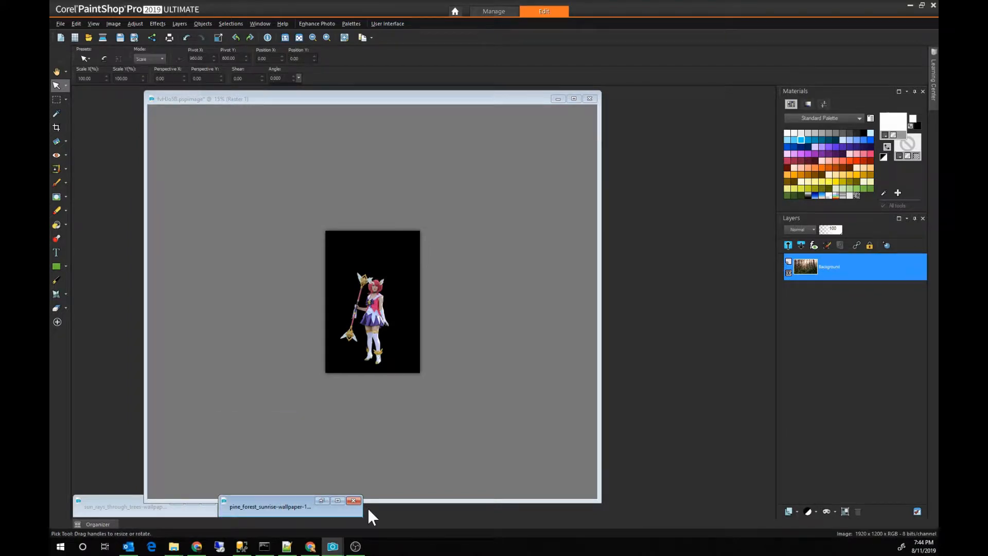
{"action": "left_click", "coordinate": [324, 501]}
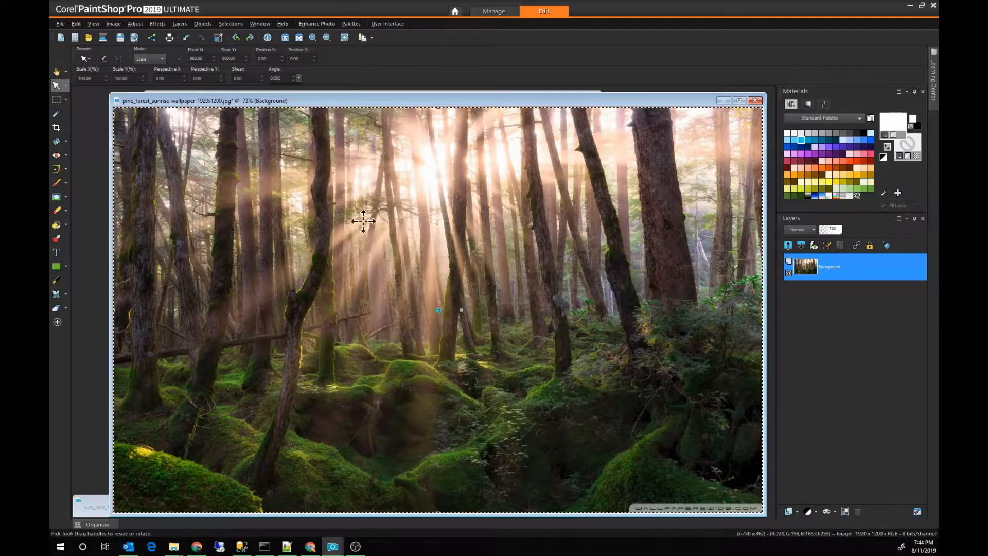
{"action": "left_click_drag", "start_coordinate": [326, 97], "coordinate": [330, 125]}
{"action": "left_click", "coordinate": [329, 98]}
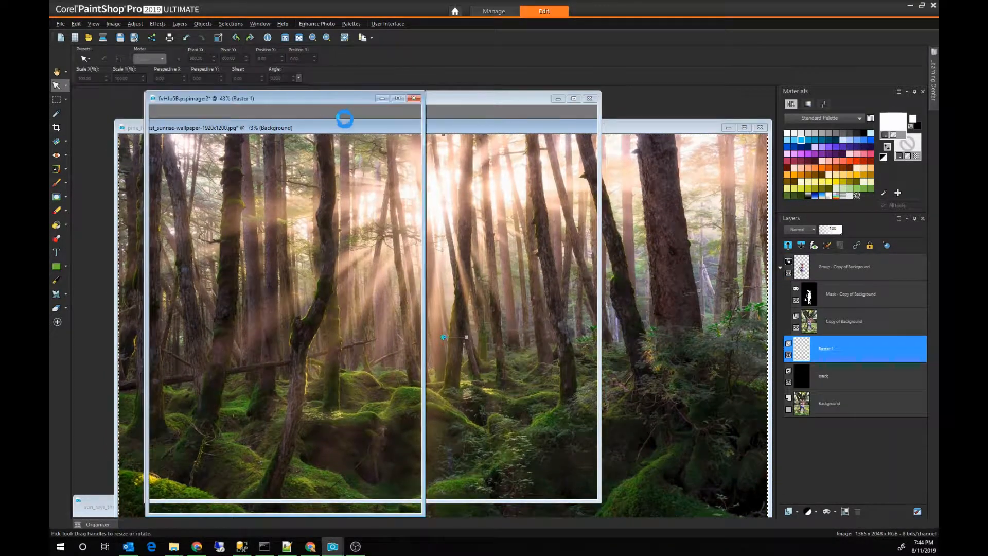
{"action": "left_click_drag", "start_coordinate": [311, 98], "coordinate": [668, 105]}
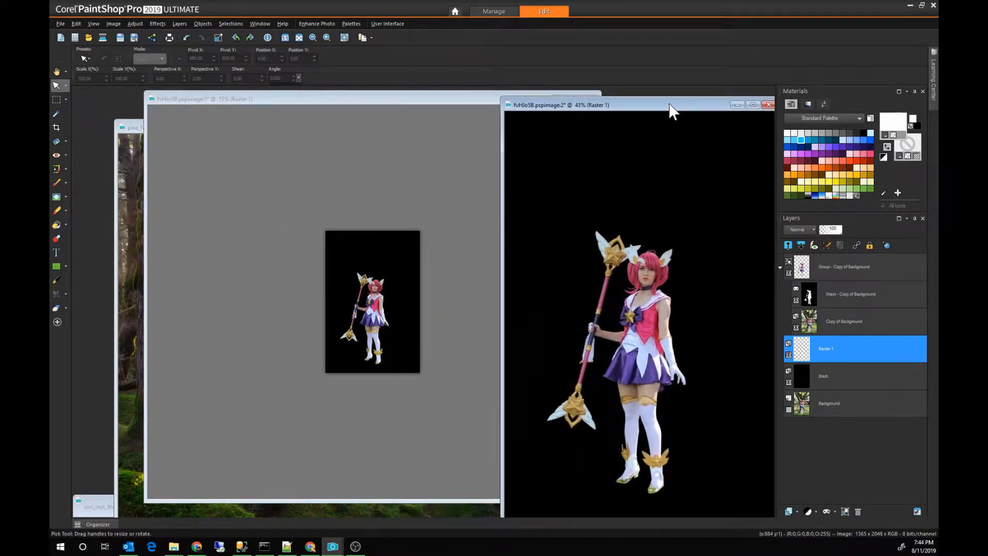
Step: Paste the whole pine forest sunrise picture into the figure's image as a new layer above Raster 1
{"action": "left_click", "coordinate": [130, 131]}
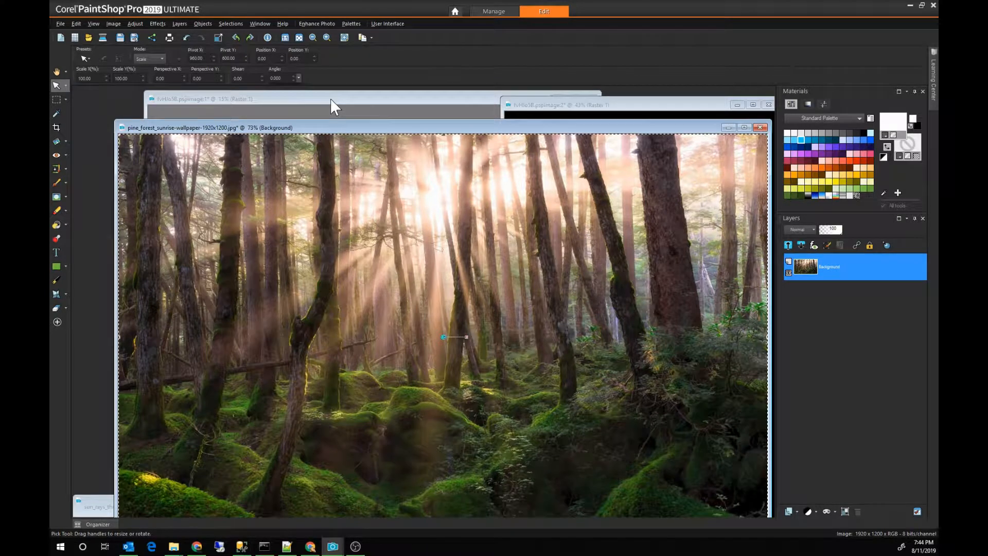
{"action": "left_click", "coordinate": [554, 107]}
{"action": "left_click", "coordinate": [445, 101]}
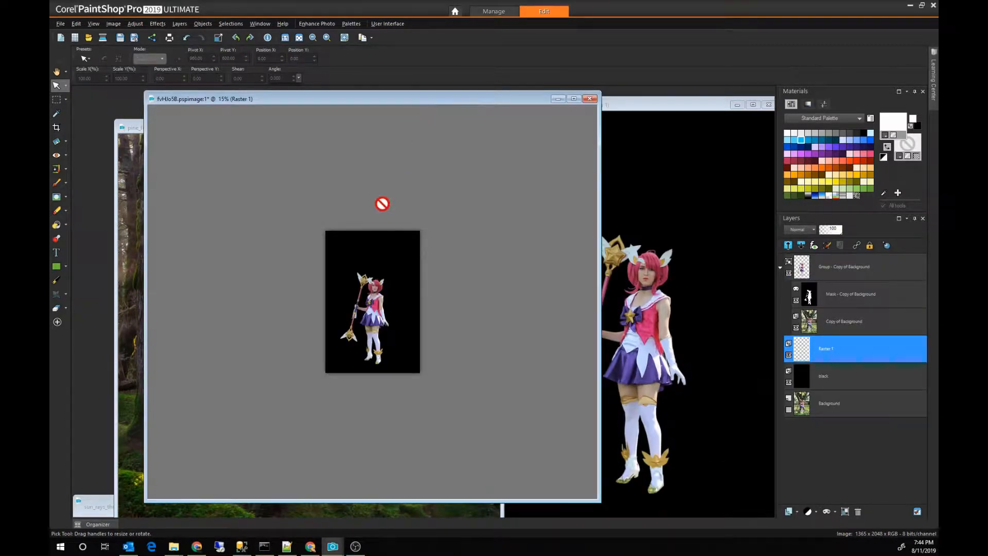
{"action": "left_click_drag", "start_coordinate": [382, 204], "coordinate": [382, 203]}
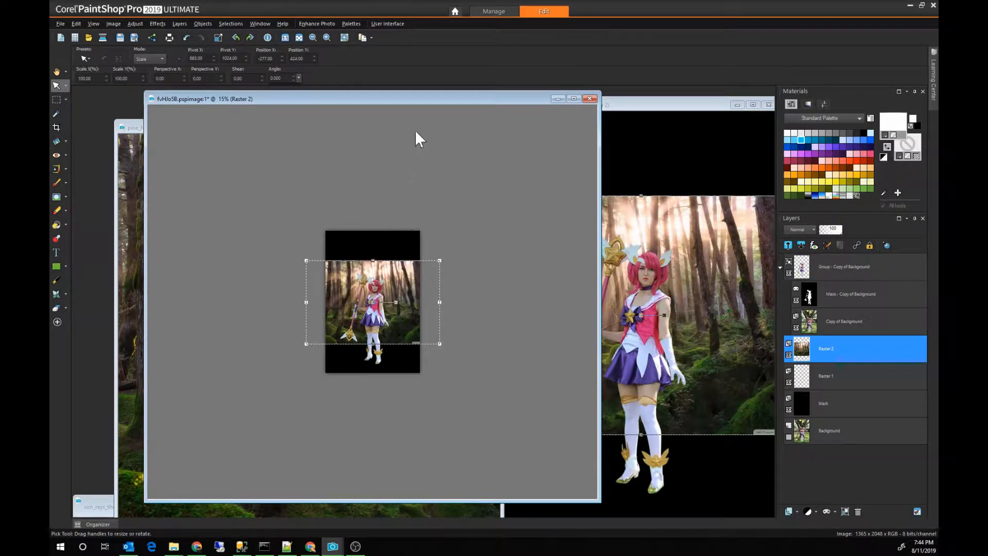
Step: Arrange both windows side by side, then enlarge the pine forest layer to about 194% and reposition it to fill the canvas behind the figure
{"action": "left_click_drag", "start_coordinate": [420, 101], "coordinate": [270, 100]}
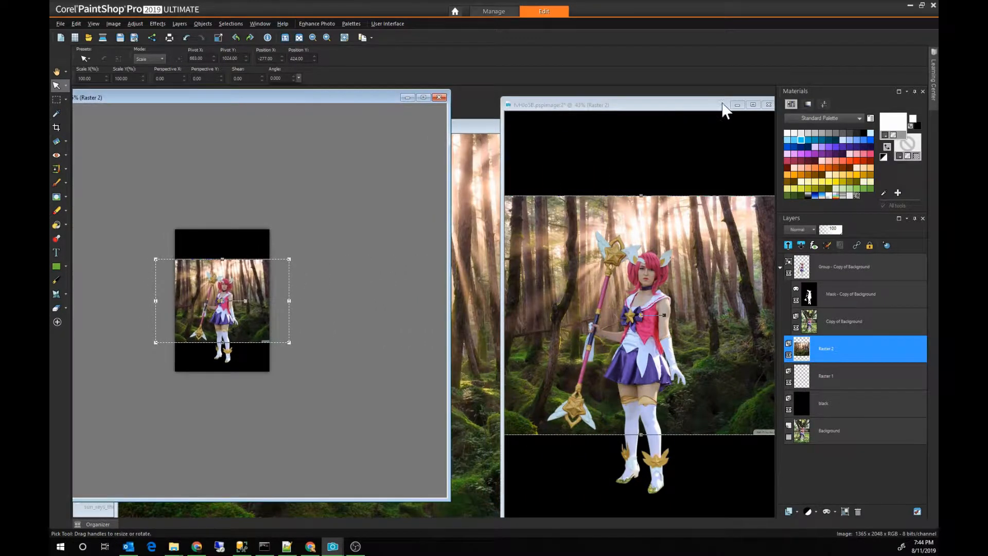
{"action": "left_click_drag", "start_coordinate": [688, 105], "coordinate": [654, 106]}
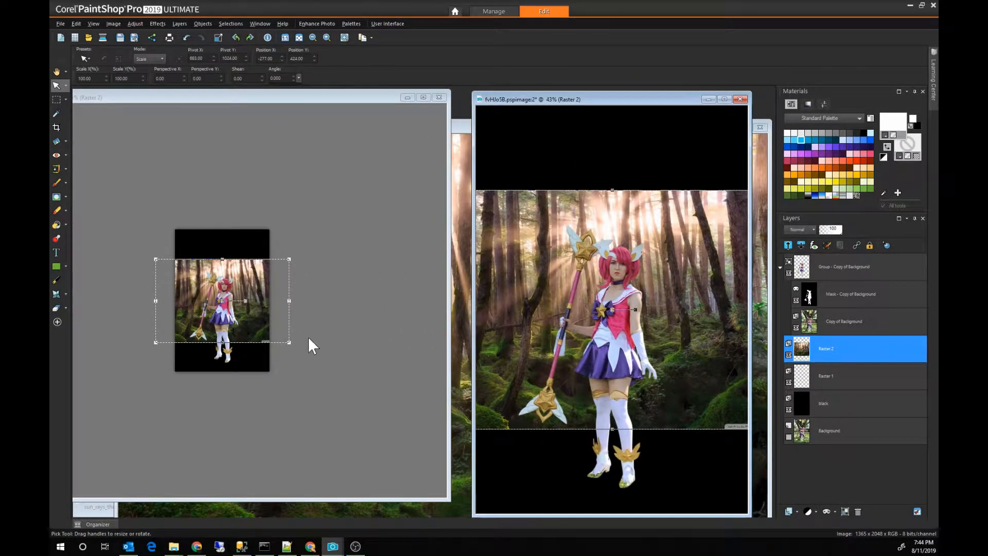
{"action": "left_click_drag", "start_coordinate": [291, 343], "coordinate": [379, 439]}
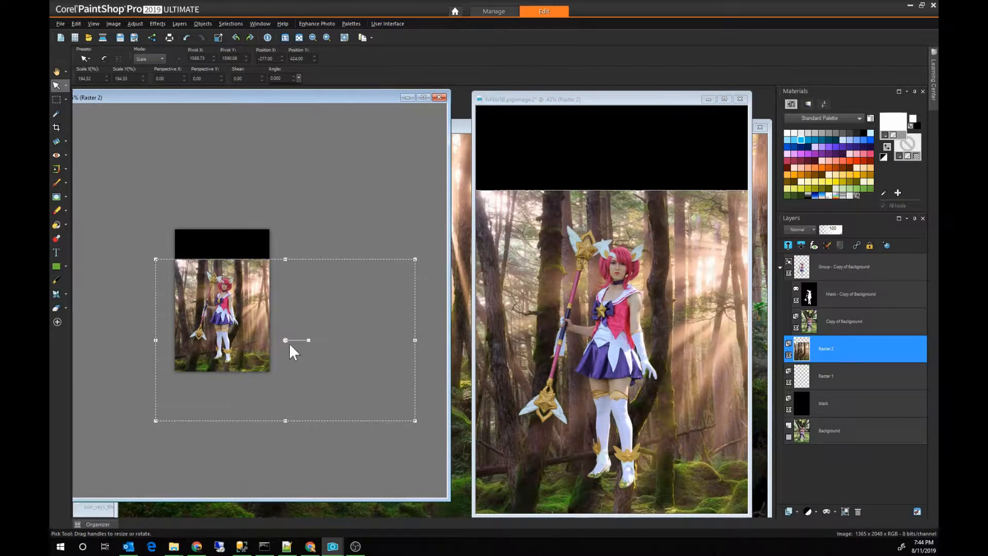
{"action": "left_click_drag", "start_coordinate": [254, 299], "coordinate": [245, 301]}
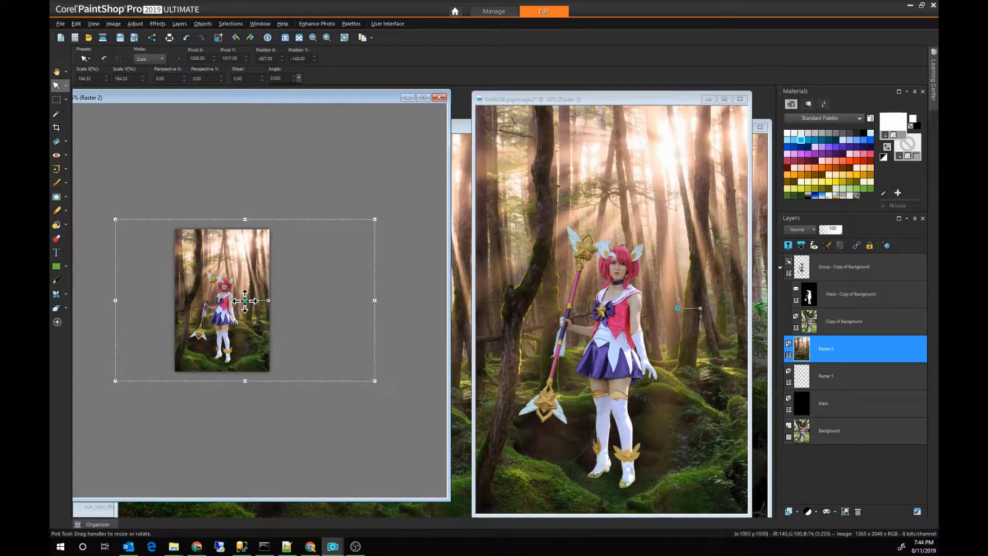
{"action": "left_click_drag", "start_coordinate": [245, 300], "coordinate": [228, 294]}
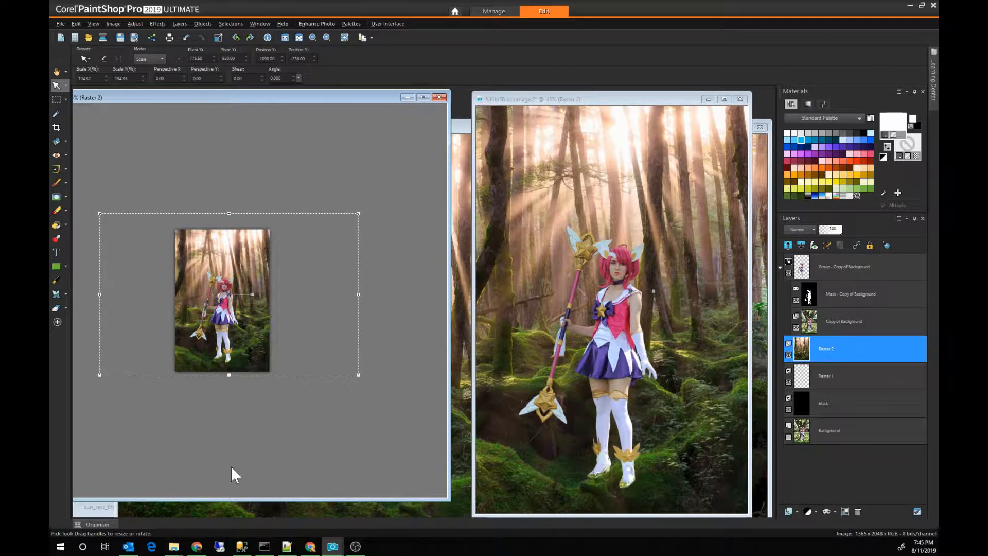
Step: Restore the minimized sun_rays_through_trees-wallpaper-5120x2880.jpg image and paste it into the figure's image as a new layer above Raster 2
{"action": "left_click", "coordinate": [106, 514]}
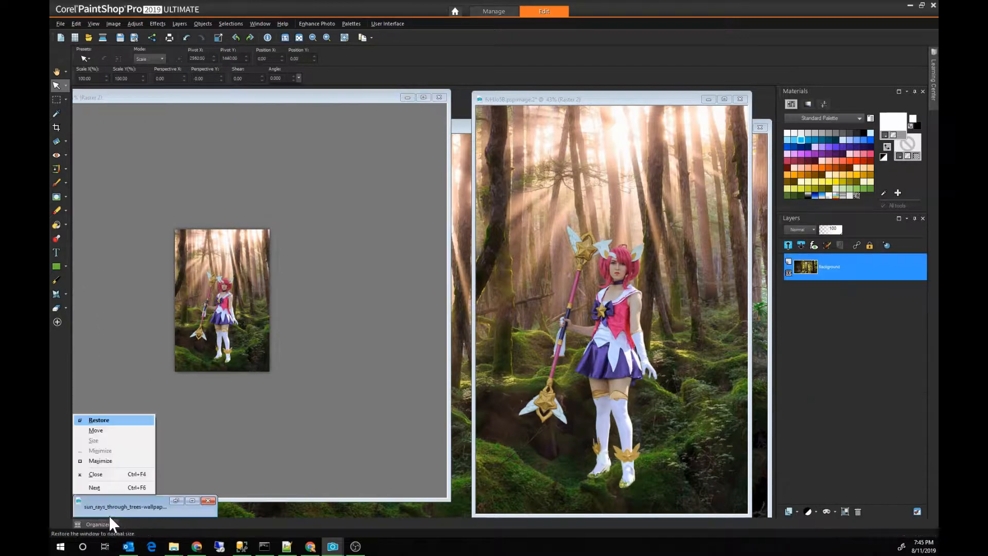
{"action": "left_click", "coordinate": [176, 502]}
{"action": "left_click", "coordinate": [176, 501]}
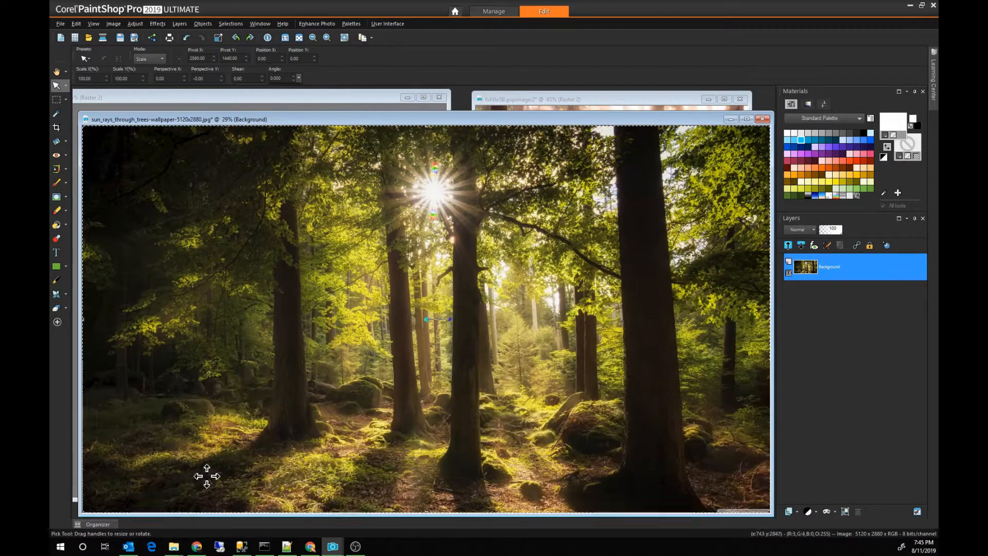
{"action": "key", "text": "ctrl+c"}
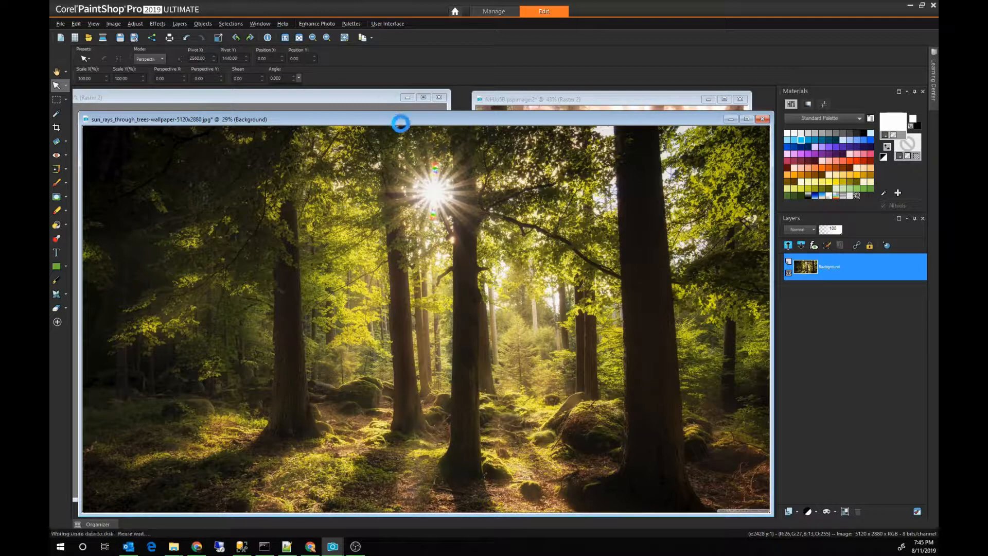
{"action": "left_click", "coordinate": [384, 97]}
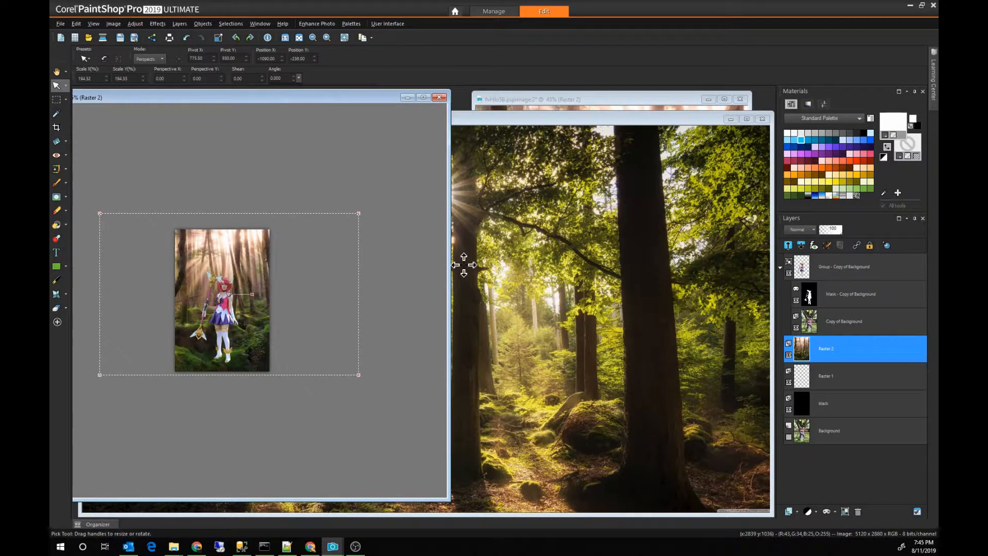
{"action": "key", "text": "ctrl+c"}
{"action": "key", "text": "ctrl+v"}
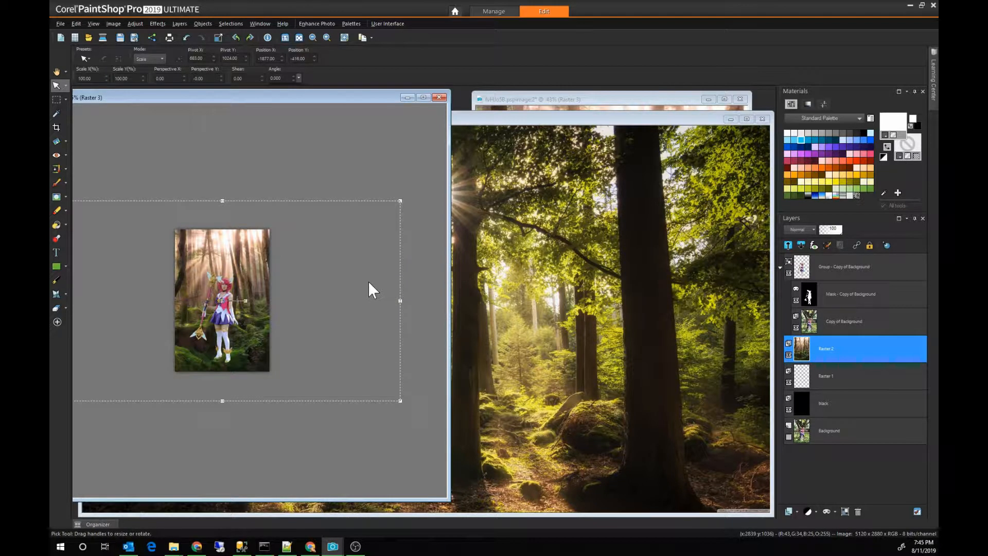
Step: Reposition the sun rays forest layer so the figure stands between the tree trunks, and enlarge it to about 102.5%
{"action": "left_click", "coordinate": [581, 99]}
{"action": "left_click", "coordinate": [223, 300]}
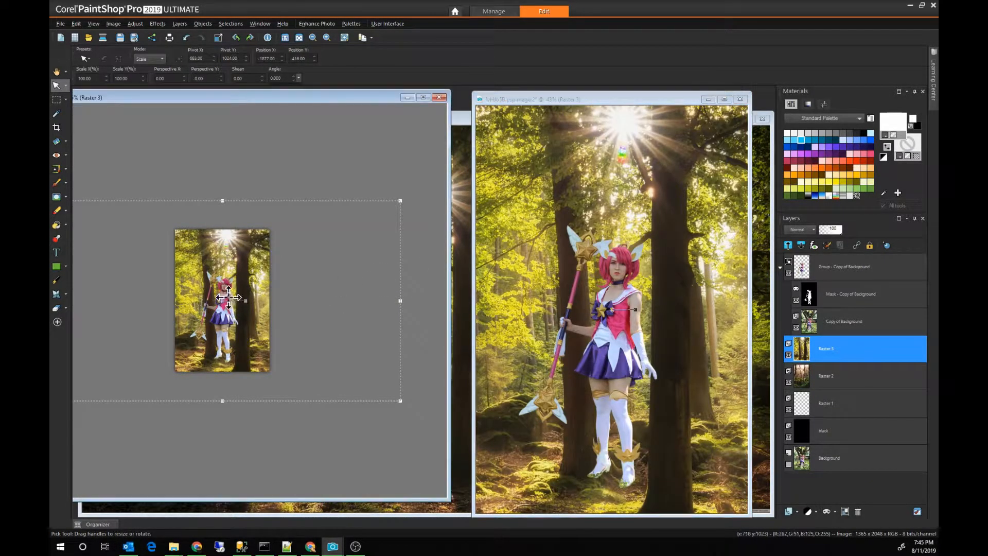
{"action": "left_click_drag", "start_coordinate": [223, 300], "coordinate": [242, 288]}
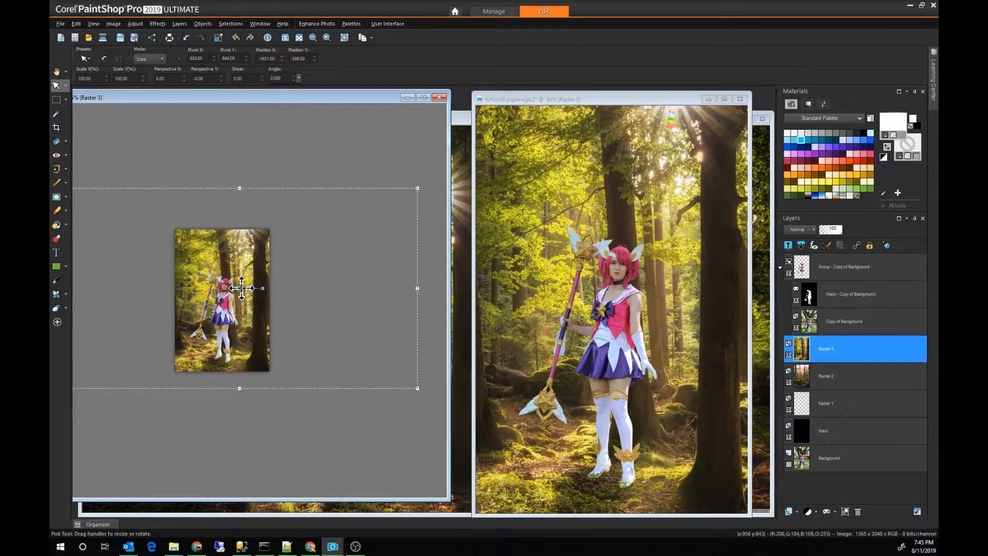
{"action": "left_click_drag", "start_coordinate": [242, 288], "coordinate": [264, 286]}
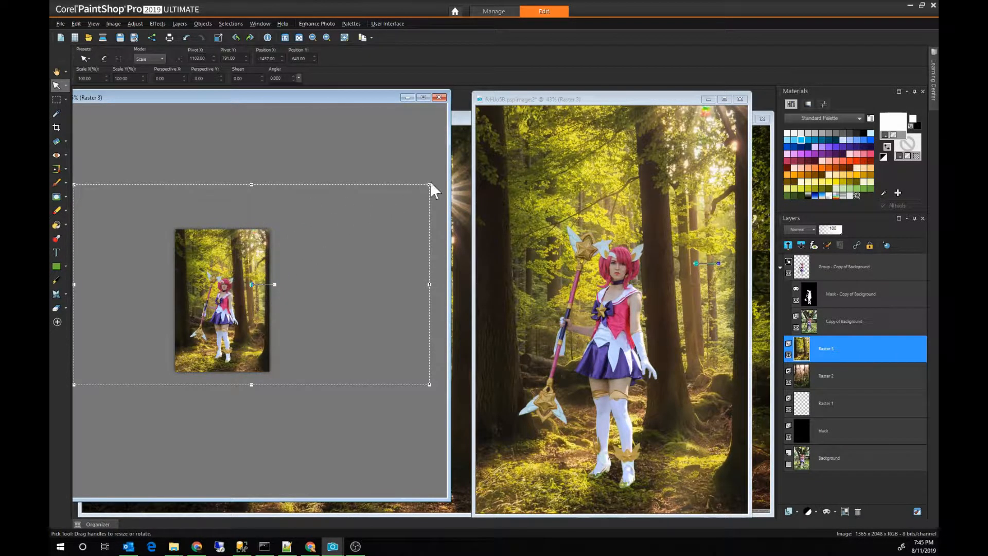
{"action": "left_click_drag", "start_coordinate": [432, 183], "coordinate": [436, 177]}
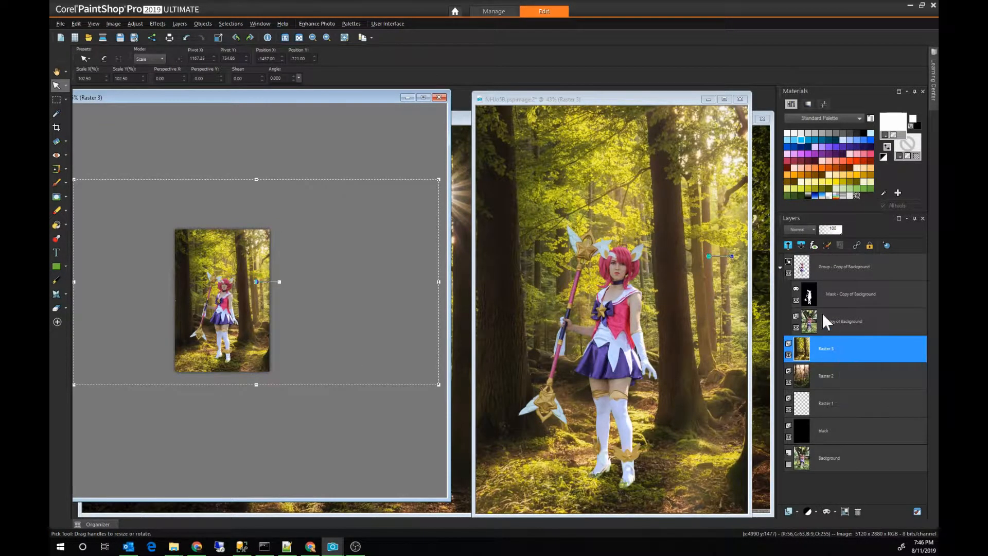
Step: Duplicate the figure's masked layer group and collapse both the original and the copy
{"action": "left_click", "coordinate": [821, 272]}
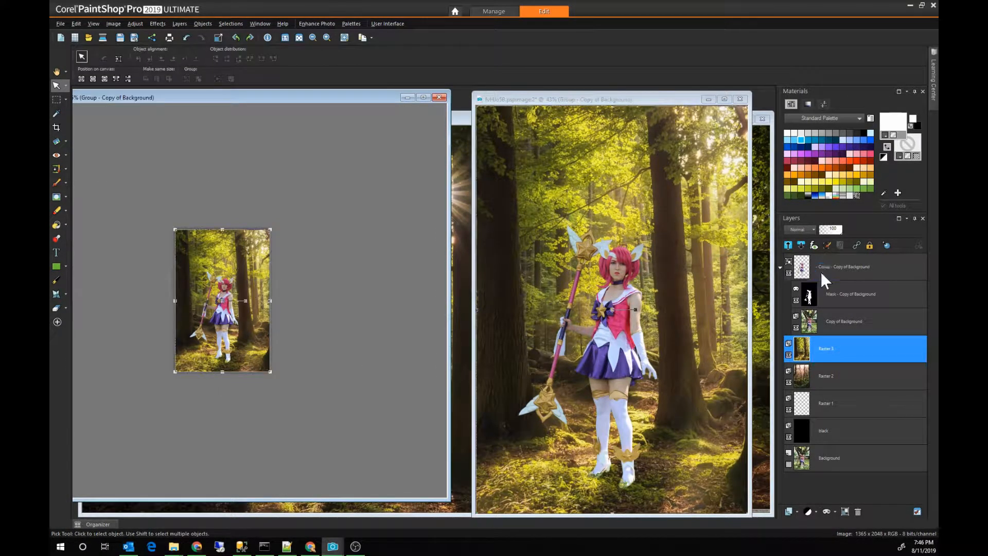
{"action": "right_click", "coordinate": [820, 271]}
{"action": "left_click", "coordinate": [849, 279]}
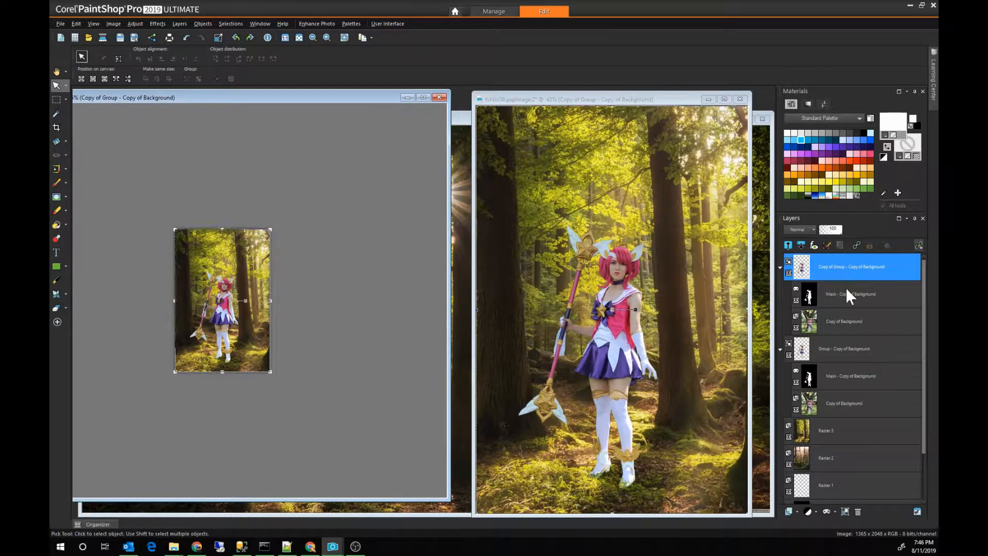
{"action": "left_click", "coordinate": [780, 347]}
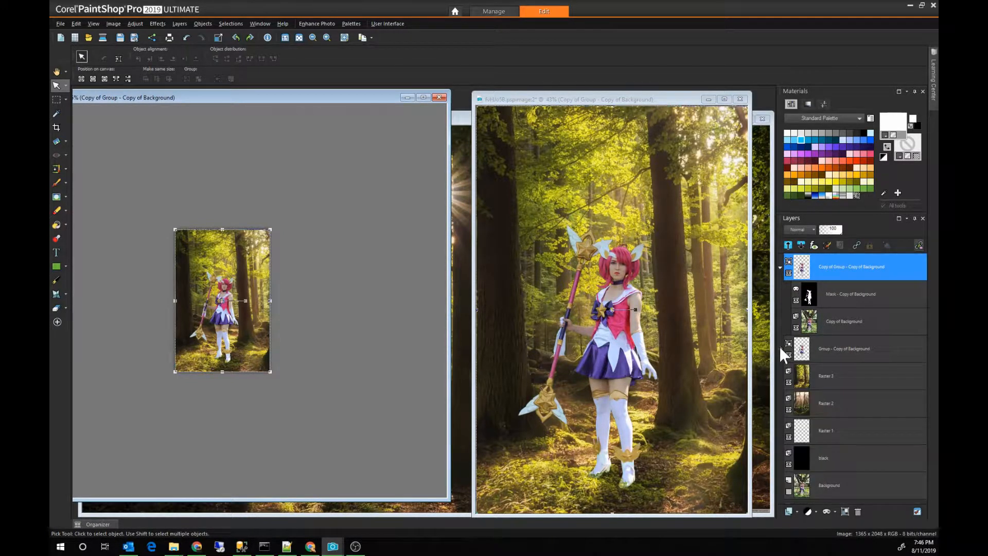
{"action": "left_click", "coordinate": [782, 268]}
{"action": "left_click", "coordinate": [780, 267]}
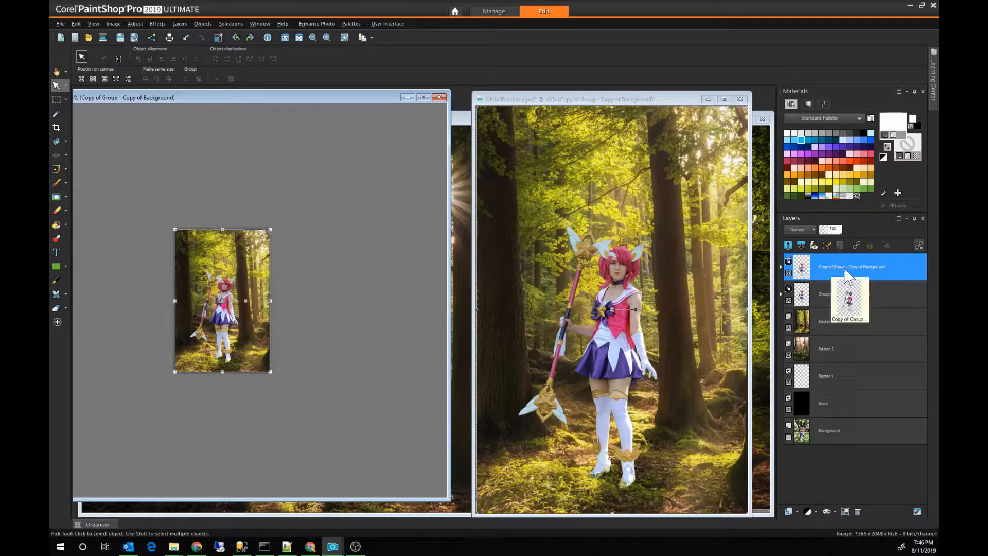
{"action": "left_click", "coordinate": [797, 509]}
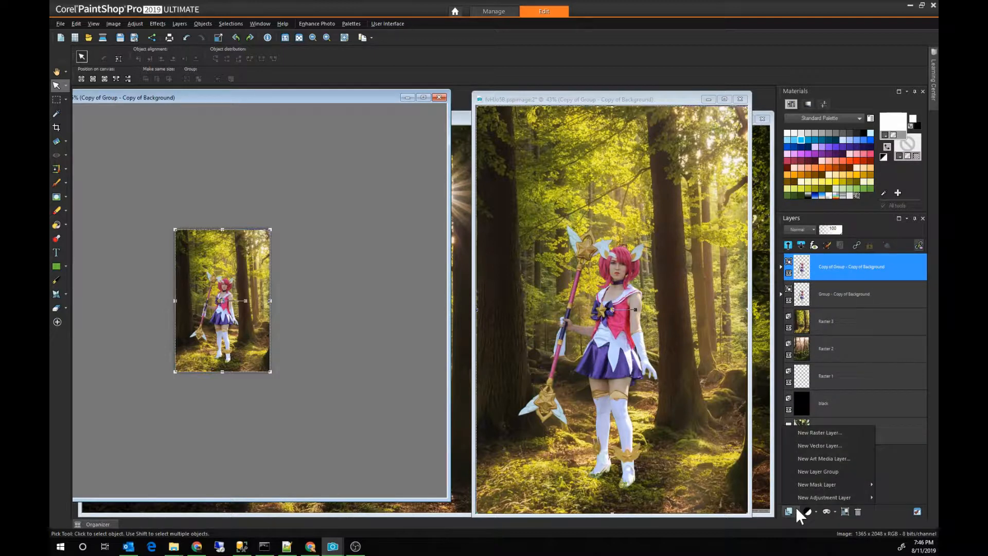
{"action": "left_click", "coordinate": [817, 434]}
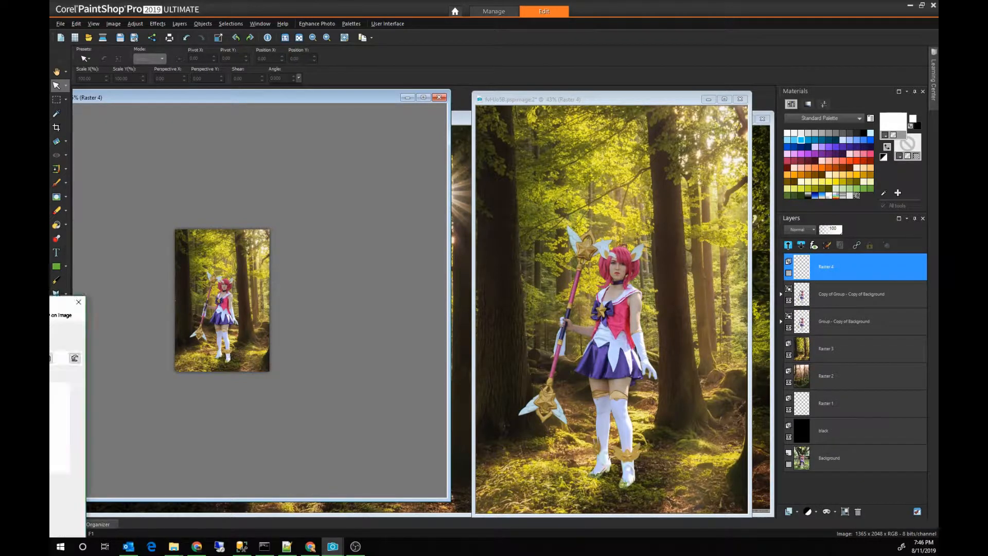
{"action": "type", "text": "backgrou"}
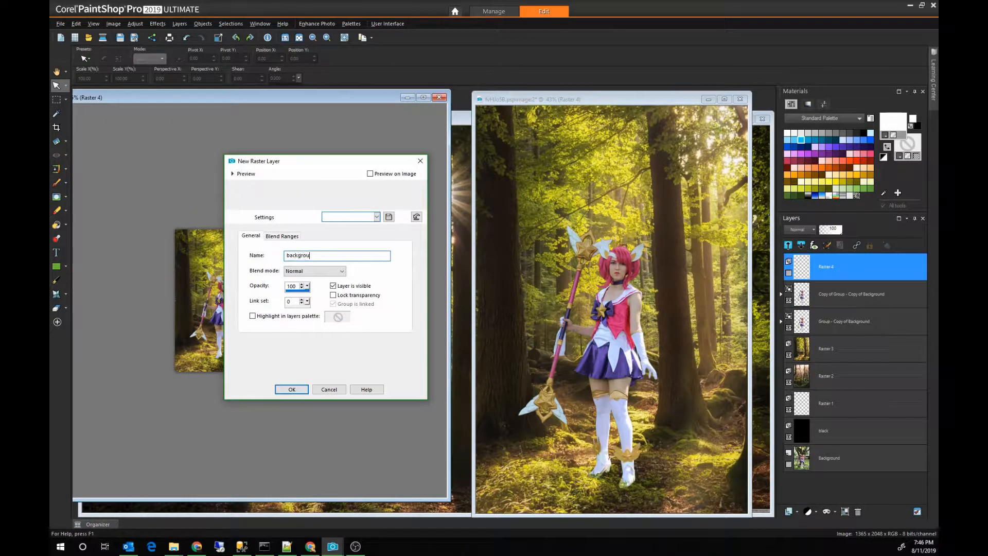
{"action": "type", "text": "nd 1"}
{"action": "key", "text": "Return"}
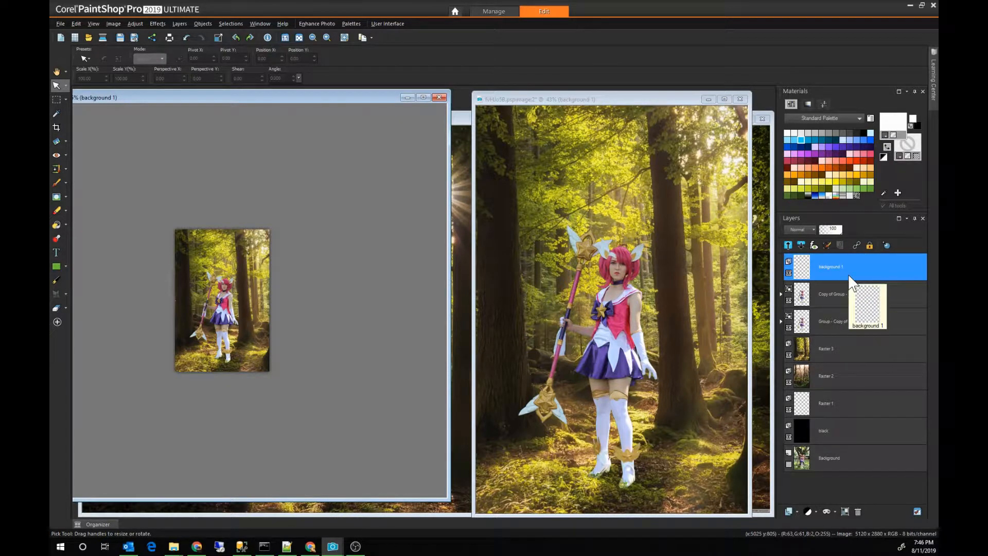
{"action": "left_click", "coordinate": [859, 512]}
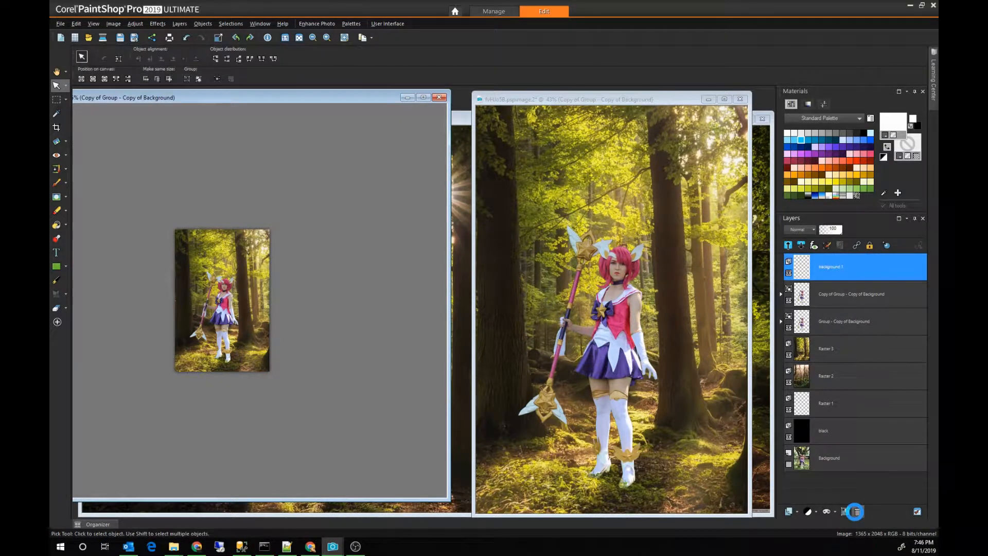
Step: Rename the sun rays forest layer, Raster 3, as background 1
{"action": "left_click", "coordinate": [829, 325]}
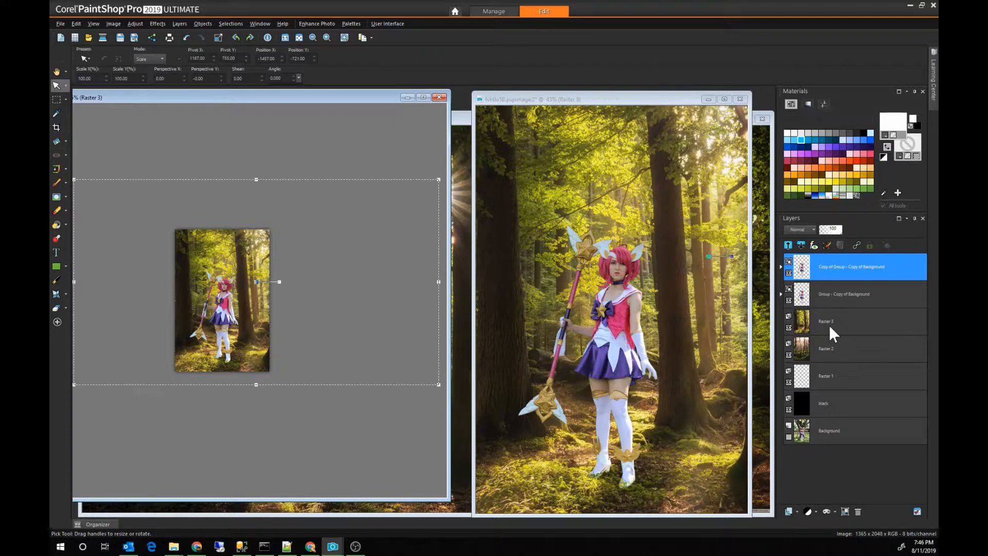
{"action": "double_click", "coordinate": [839, 329]}
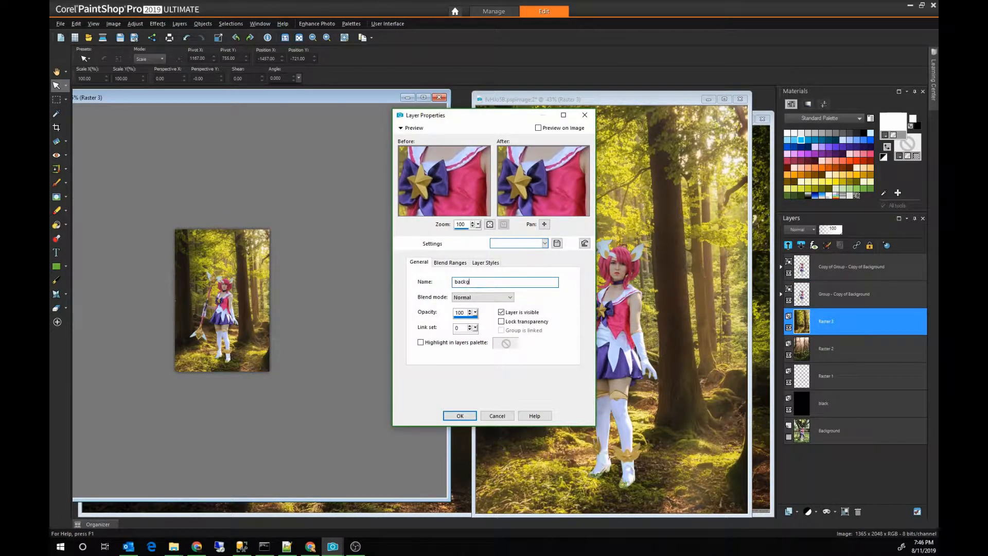
{"action": "key", "text": "Return"}
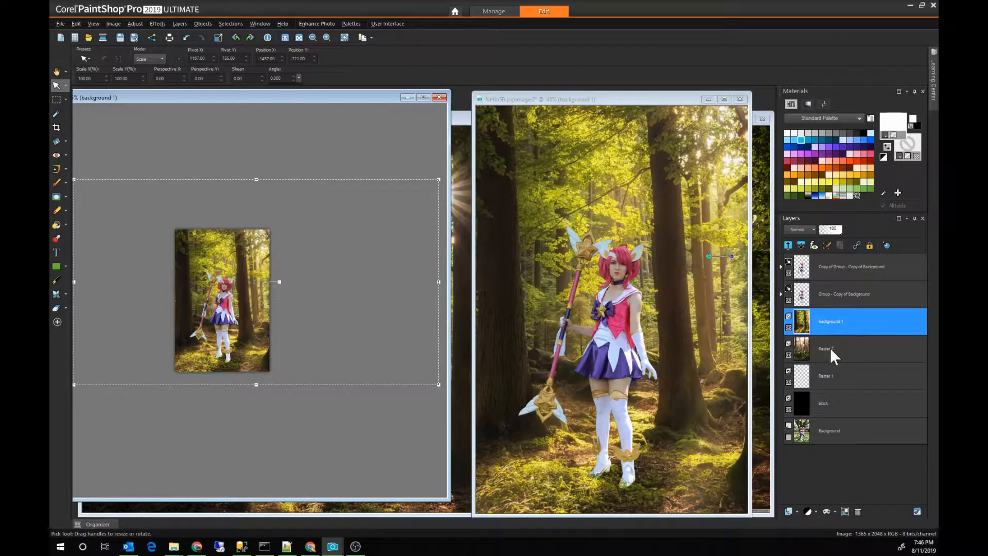
Step: Rename the pine forest layer, Raster 2, as background 2
{"action": "mouse_move", "coordinate": [830, 347]}
{"action": "left_mouse_down"}
{"action": "mouse_move", "coordinate": [842, 352]}
{"action": "mouse_move", "coordinate": [823, 348]}
{"action": "left_mouse_up"}
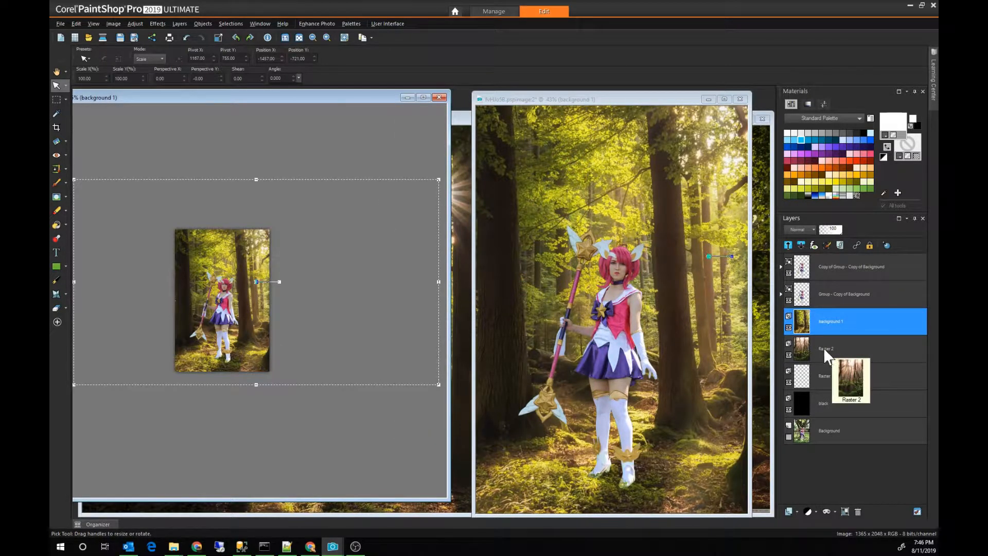
{"action": "left_click", "coordinate": [823, 347]}
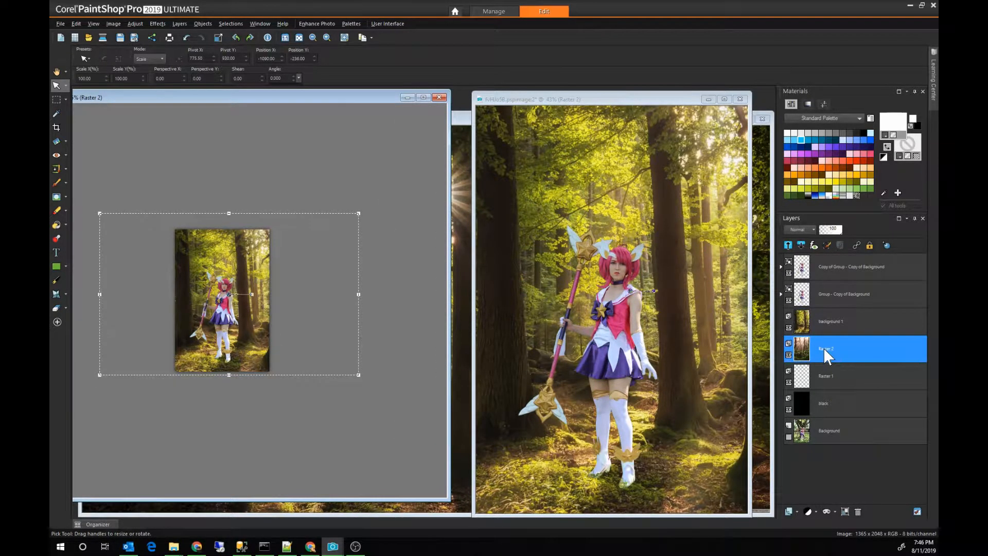
{"action": "left_click_drag", "start_coordinate": [824, 348], "coordinate": [824, 347]}
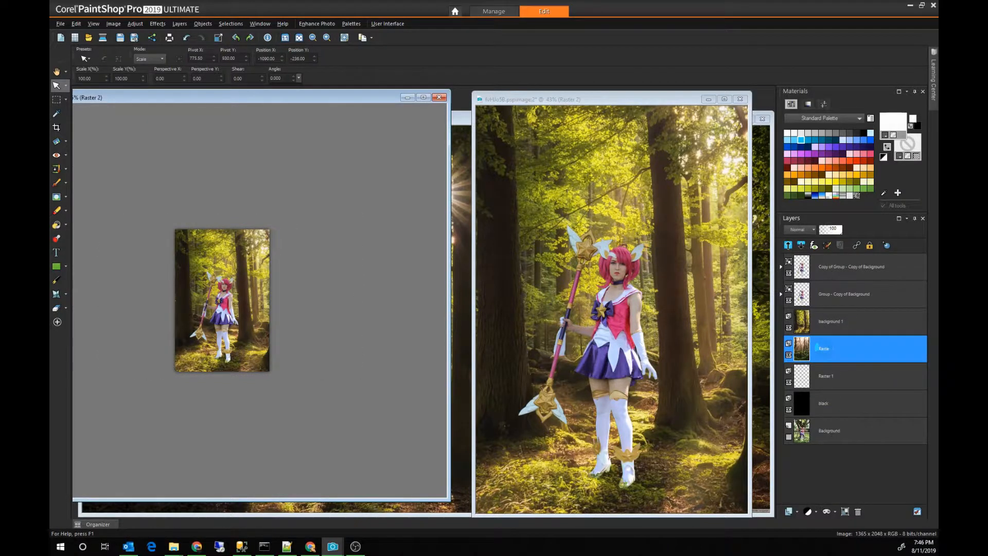
{"action": "double_click", "coordinate": [817, 348]}
{"action": "type", "text": "background 2"}
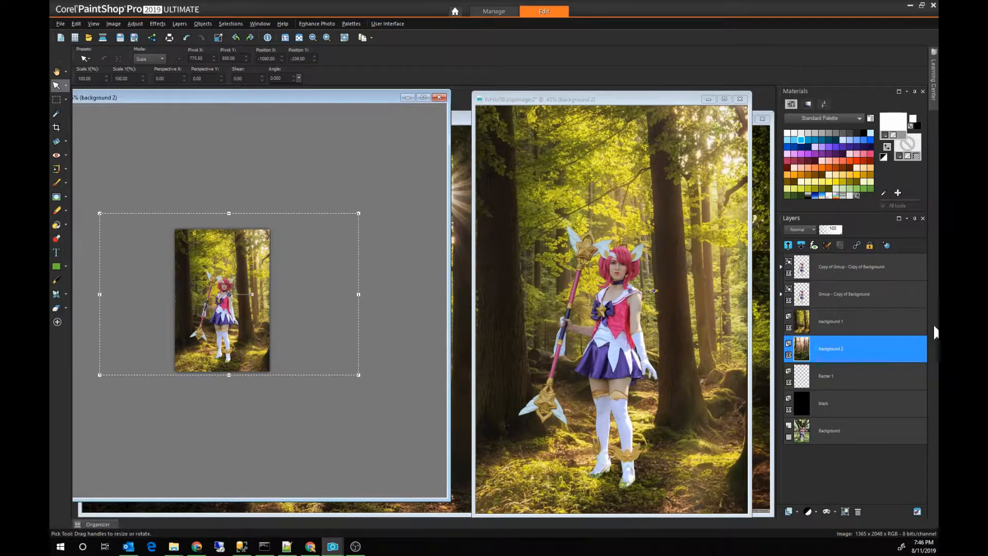
Step: Put the background 1 layer into a new layer group named Group background 1
{"action": "left_click", "coordinate": [844, 322]}
{"action": "left_click", "coordinate": [795, 507]}
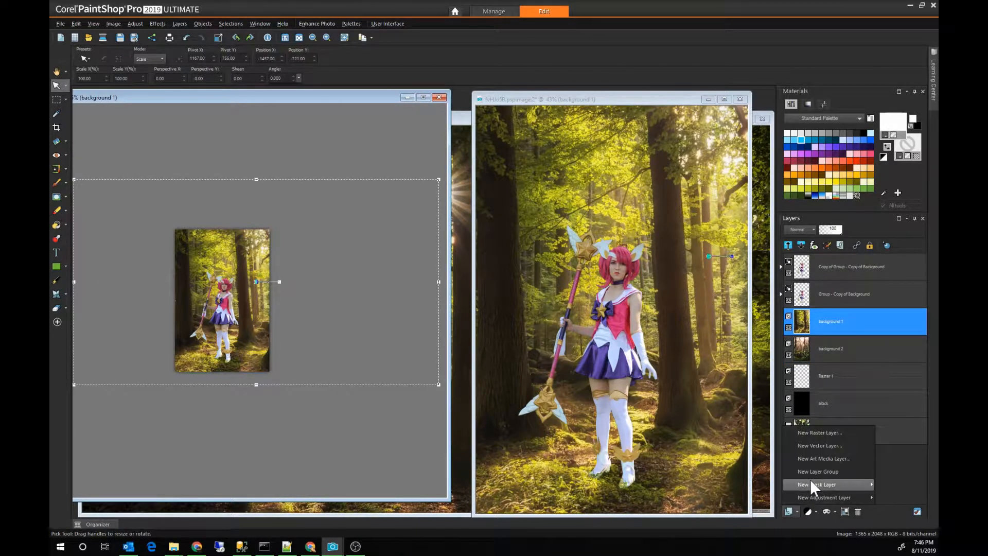
{"action": "left_click", "coordinate": [814, 468]}
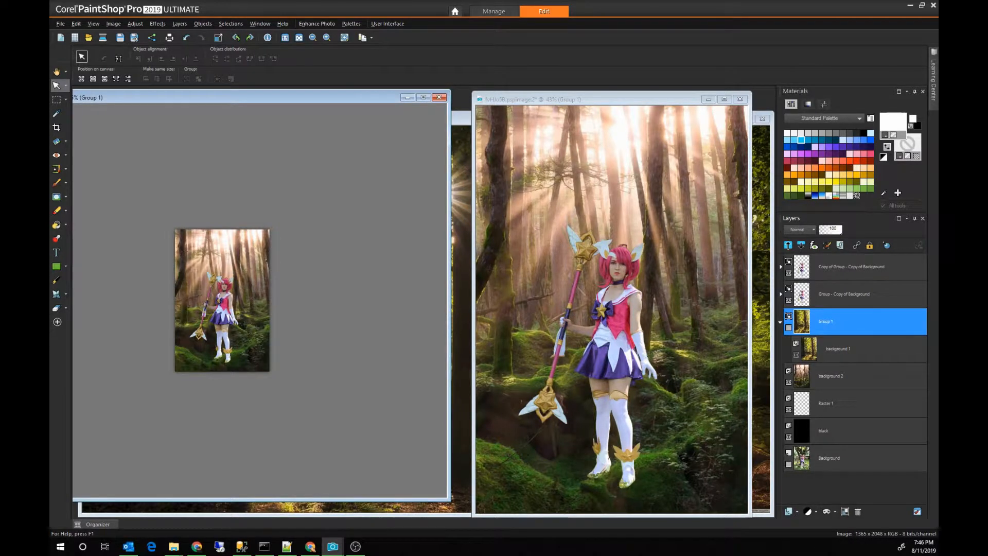
{"action": "left_click_drag", "start_coordinate": [126, 192], "coordinate": [379, 110]}
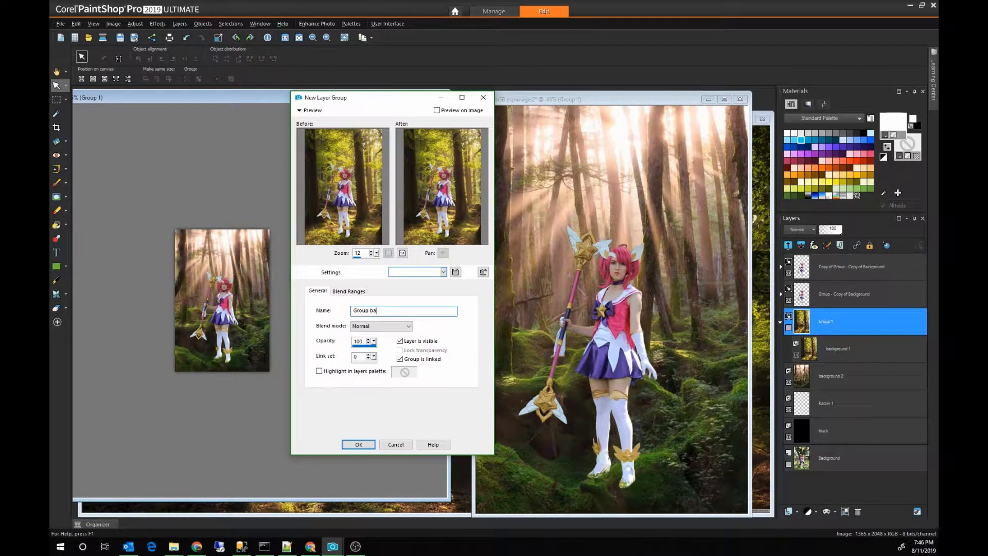
{"action": "key", "text": "Return"}
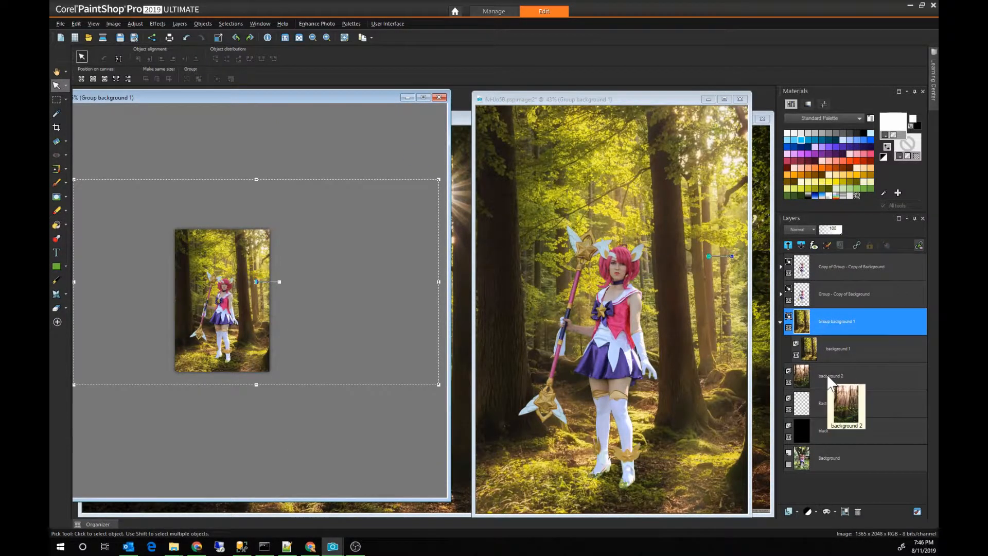
Step: Put the background 2 layer into a new layer group named Group background 2
{"action": "left_click", "coordinate": [827, 374]}
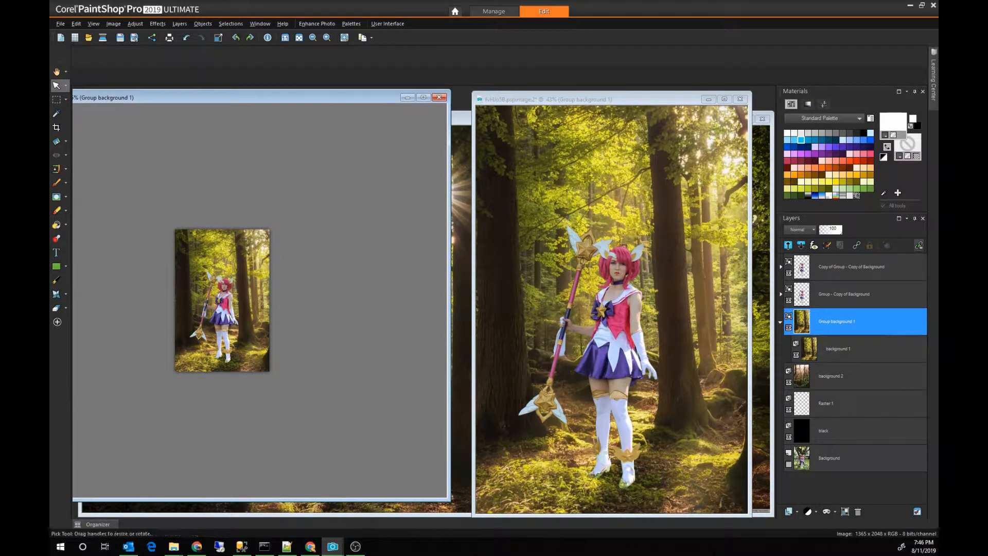
{"action": "left_click", "coordinate": [797, 510]}
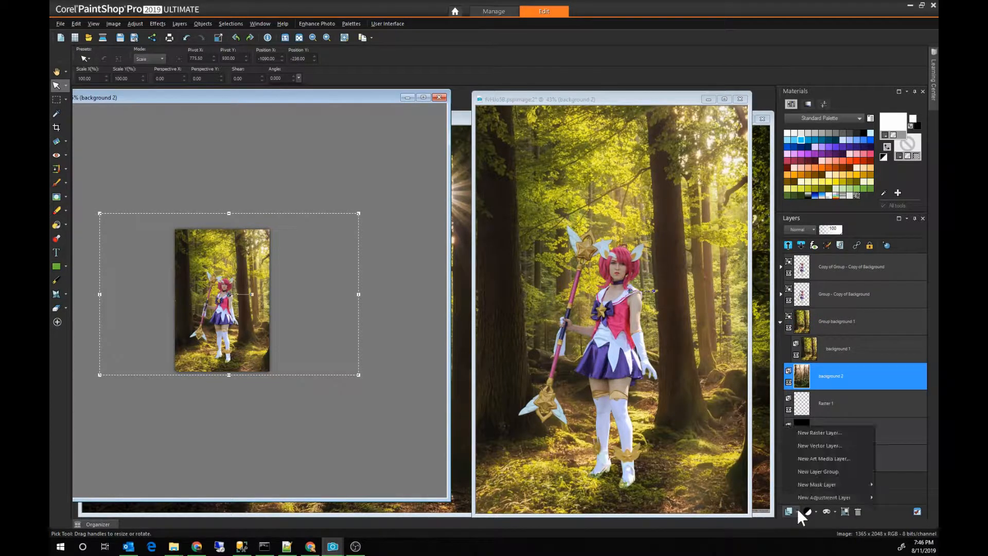
{"action": "left_click", "coordinate": [810, 469]}
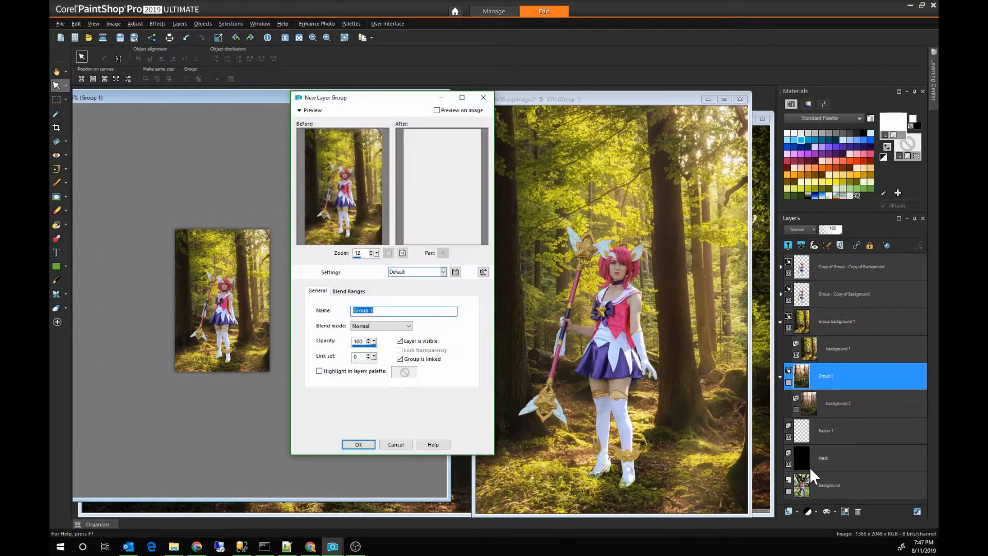
{"action": "type", "text": "Group backgroun"}
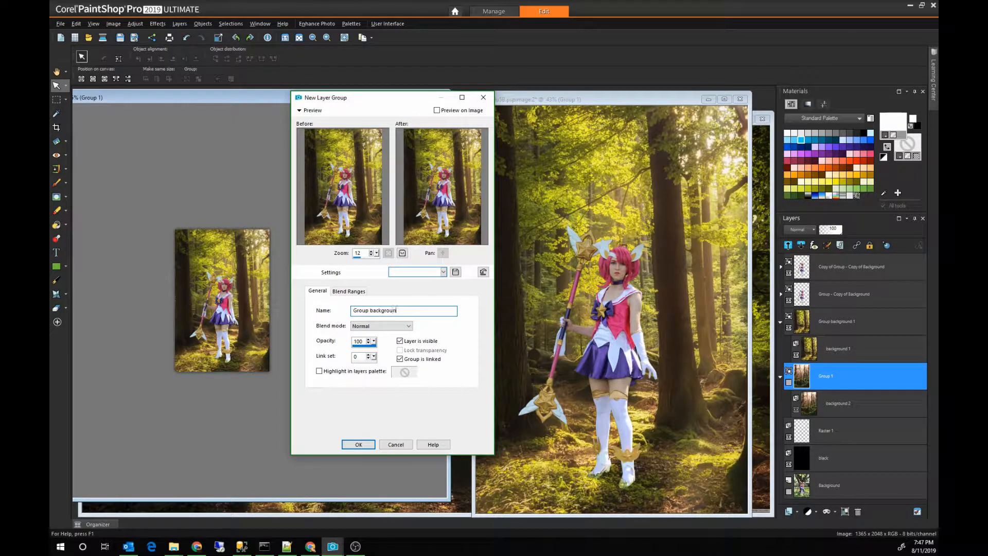
{"action": "type", "text": "d 2"}
{"action": "key", "text": "Return"}
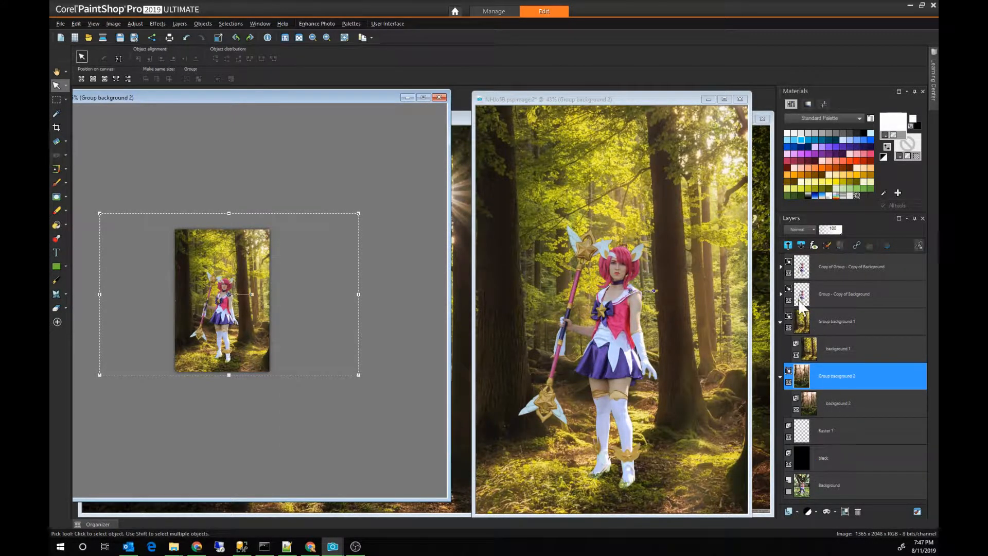
Step: Move one masked figure group above the forest layer in each background group, and collapse both background groups
{"action": "left_click_drag", "start_coordinate": [801, 306], "coordinate": [819, 395]}
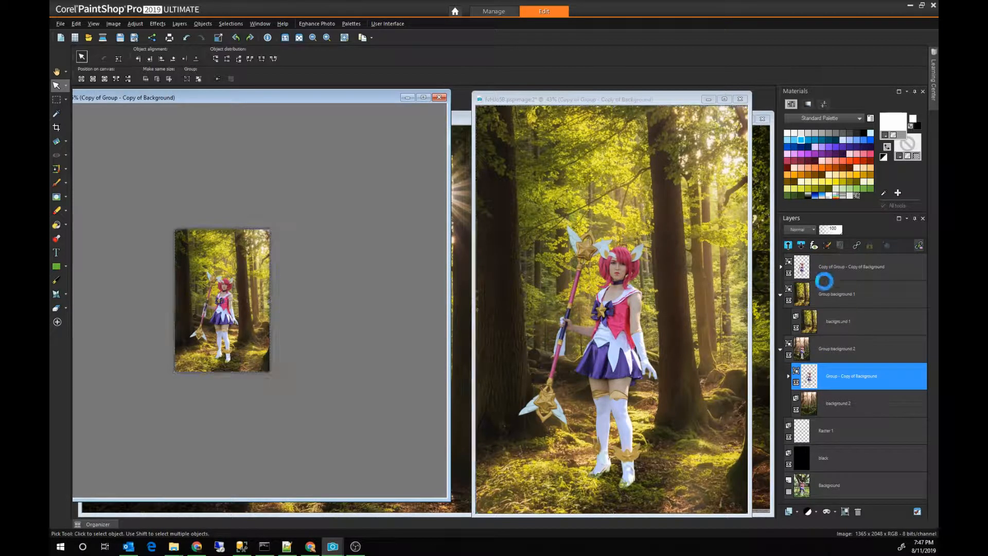
{"action": "left_click_drag", "start_coordinate": [821, 278], "coordinate": [830, 314]}
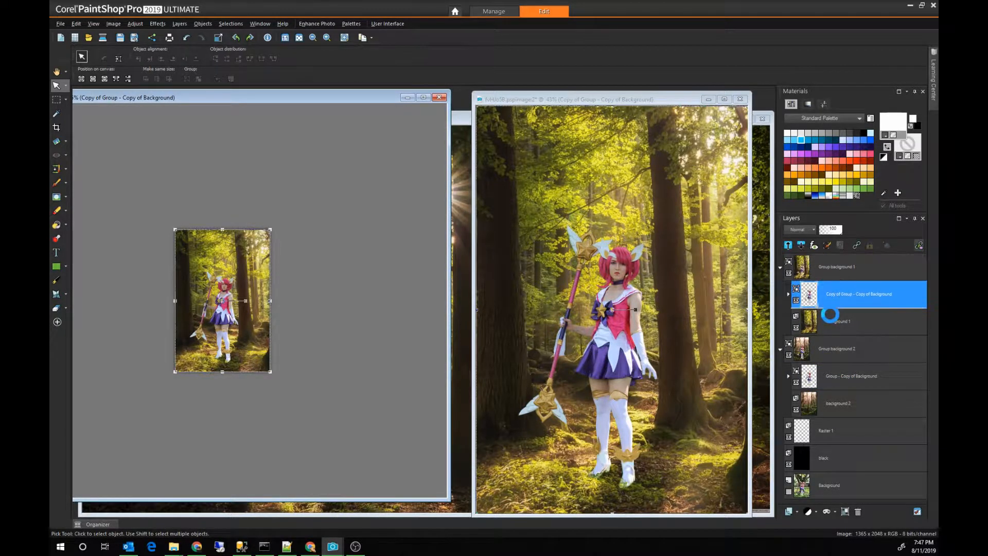
{"action": "left_click", "coordinate": [781, 267]}
{"action": "left_click", "coordinate": [781, 294]}
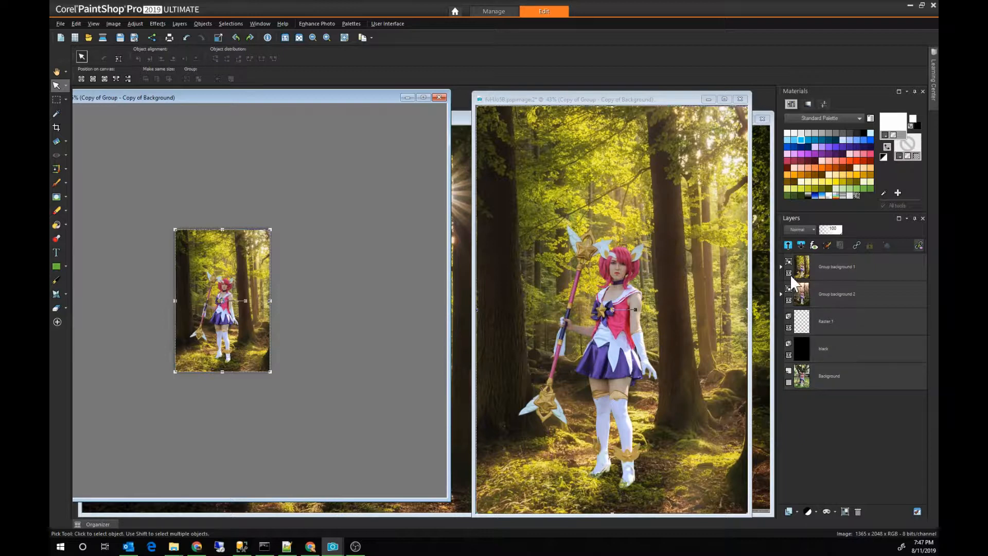
Step: Toggle the visibility of Group background 1 to compare the composites, and hide Group background 2
{"action": "left_click", "coordinate": [789, 273]}
{"action": "left_click", "coordinate": [789, 274]}
{"action": "left_click", "coordinate": [789, 273]}
{"action": "left_click", "coordinate": [789, 274]}
{"action": "left_click", "coordinate": [789, 301]}
Step: Close the sun rays and pine forest source images without saving their changes
{"action": "left_click", "coordinate": [462, 120]}
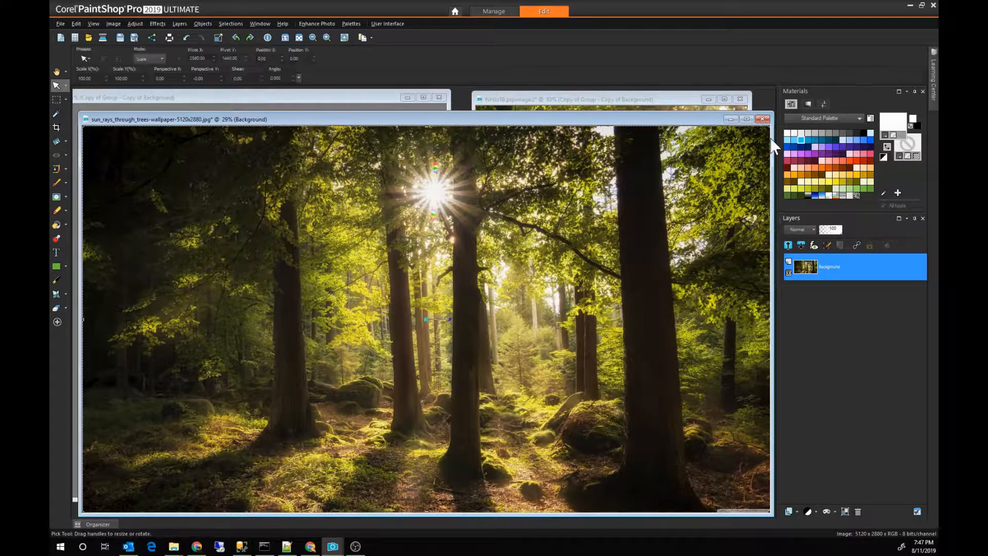
{"action": "left_click", "coordinate": [763, 119]}
{"action": "left_click", "coordinate": [513, 292]}
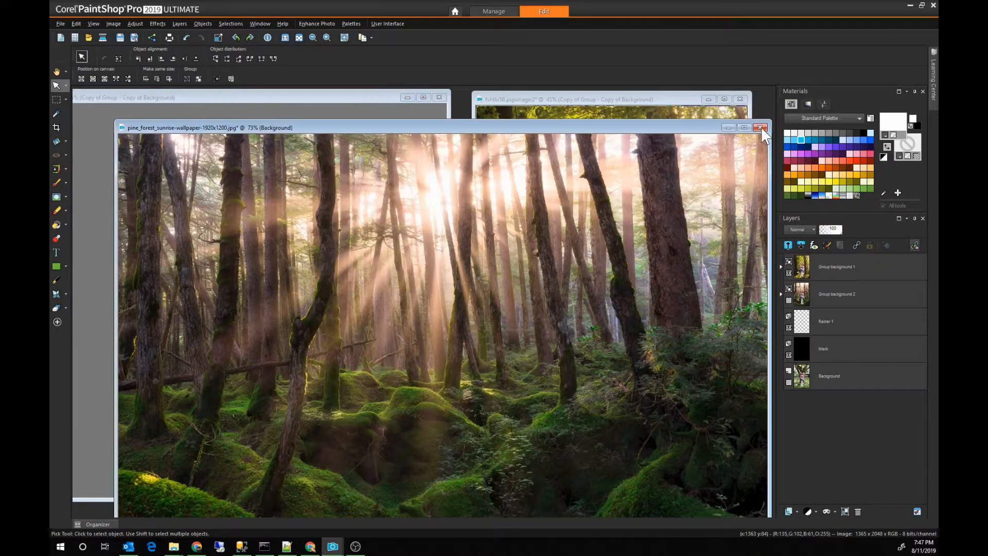
{"action": "left_click", "coordinate": [762, 138]}
{"action": "key", "text": "ctrl+F4"}
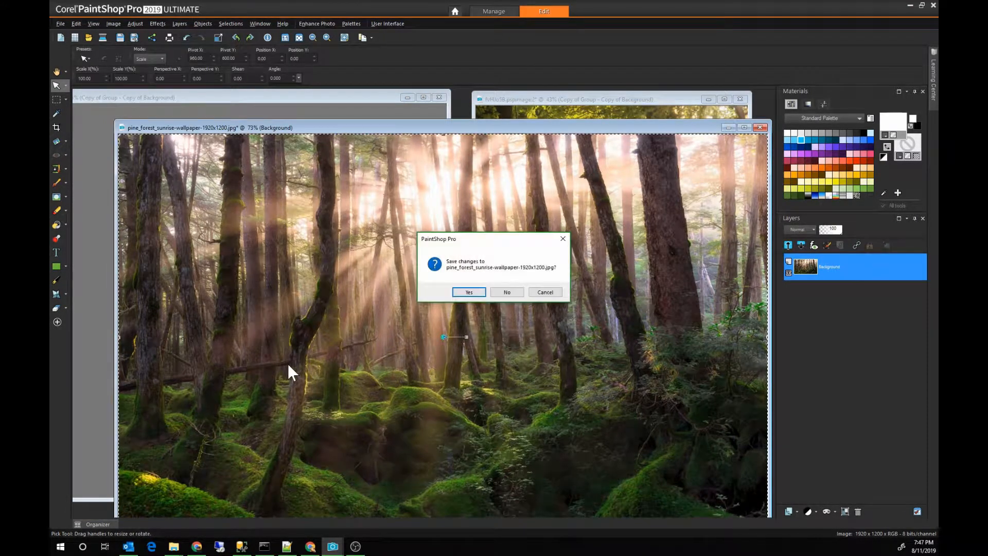
{"action": "left_click", "coordinate": [507, 293]}
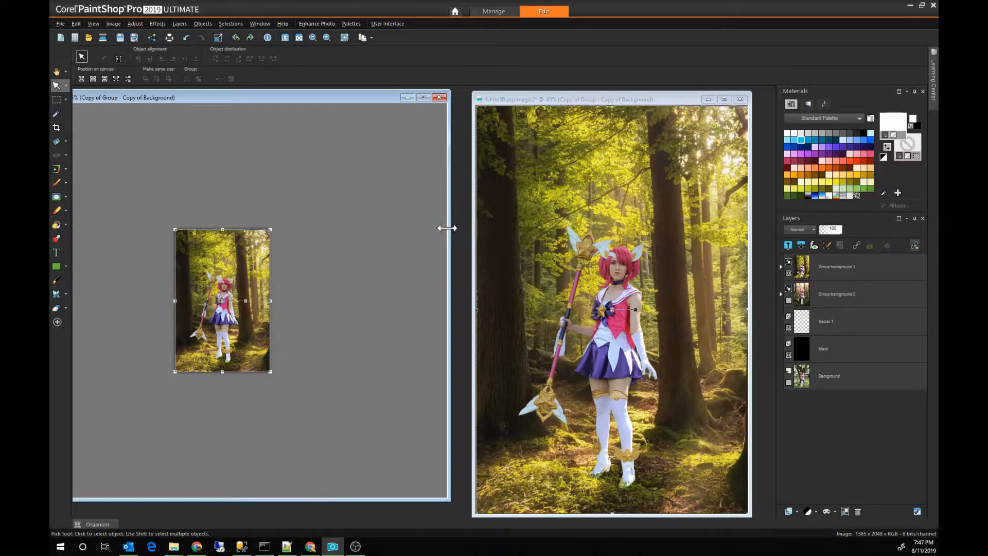
Step: Close the extra window showing the composite, reposition the remaining image window, and save the image
{"action": "left_click_drag", "start_coordinate": [575, 100], "coordinate": [545, 103]}
{"action": "left_click", "coordinate": [376, 97]}
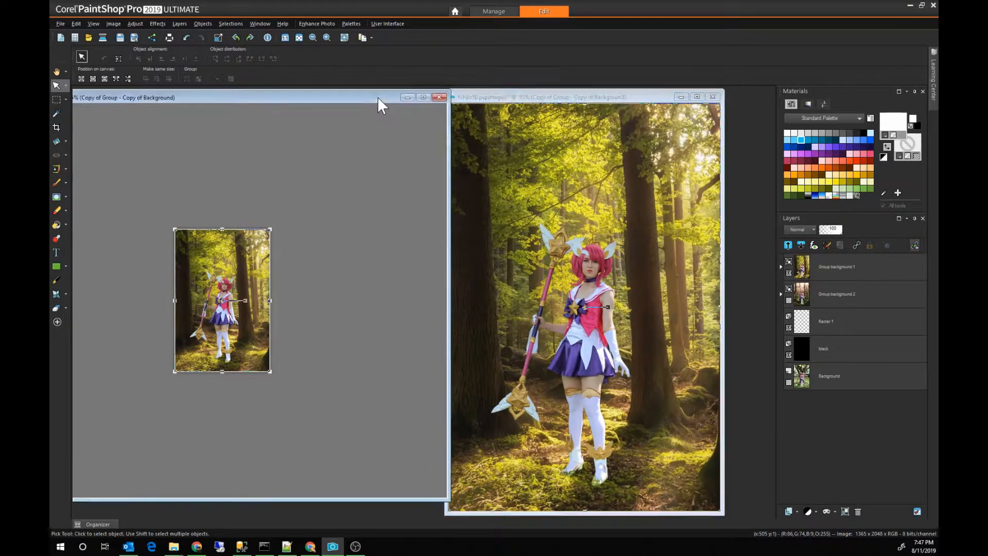
{"action": "left_click", "coordinate": [440, 97]}
{"action": "left_click_drag", "start_coordinate": [523, 97], "coordinate": [320, 98]}
{"action": "key", "text": "ctrl+s"}
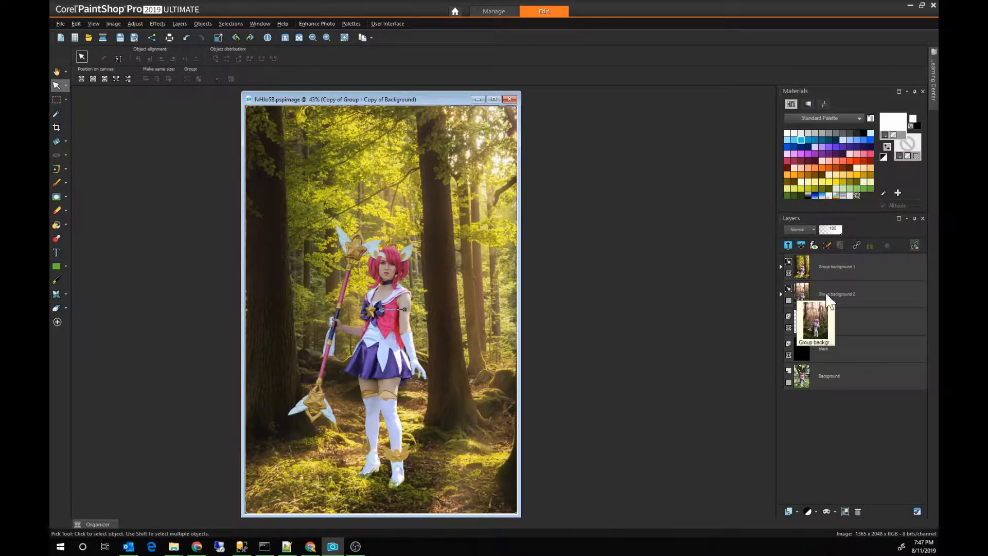
Step: Add a Brightness/Contrast adjustment layer above the background 1 layer inside Group background 1, darkening the forest
{"action": "left_click", "coordinate": [780, 267]}
{"action": "left_click", "coordinate": [839, 325]}
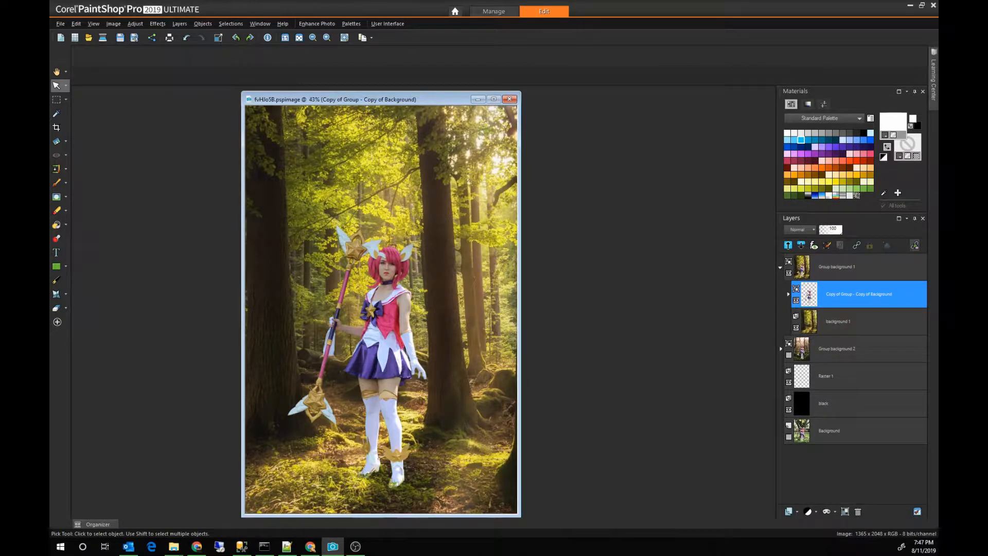
{"action": "left_click", "coordinate": [816, 513]}
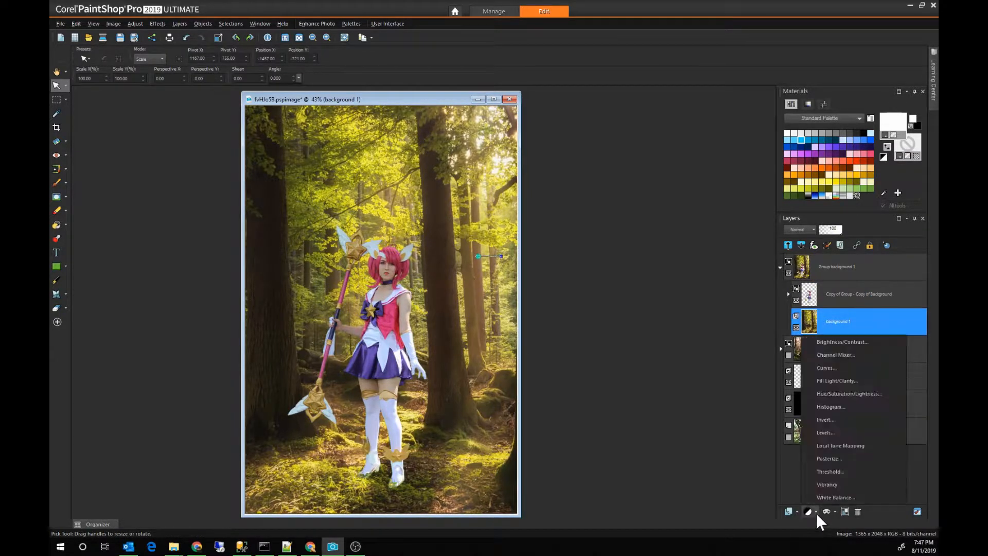
{"action": "left_click", "coordinate": [846, 342]}
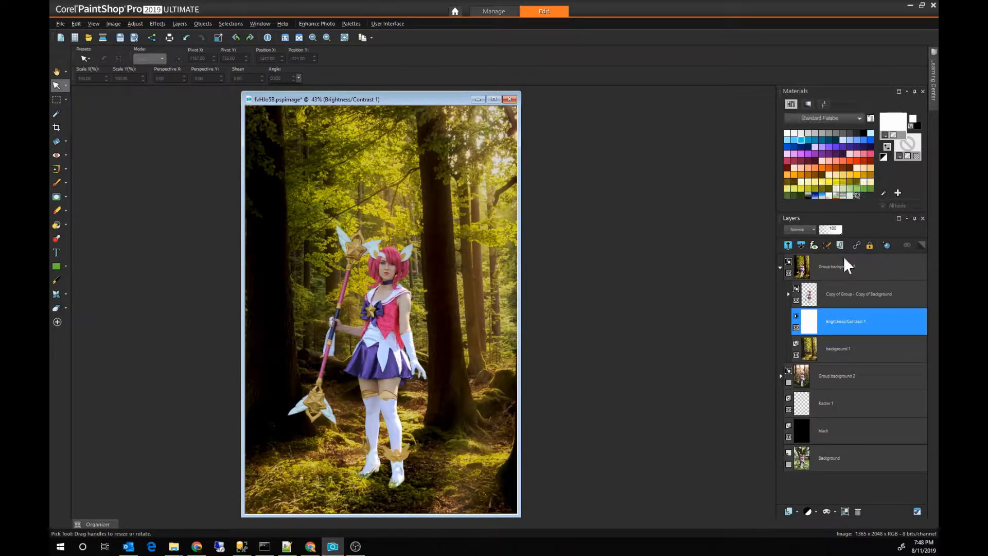
Step: Duplicate the masked figure group in Group background 1, merge the duplicate into a single layer, and hide the original figure group
{"action": "left_click", "coordinate": [833, 302]}
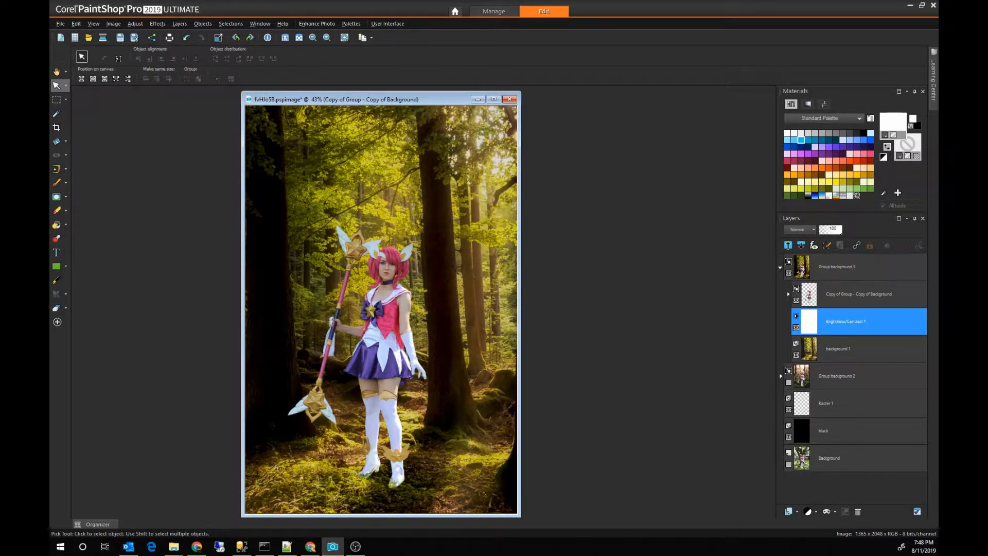
{"action": "right_click", "coordinate": [833, 301]}
{"action": "left_click", "coordinate": [849, 308]}
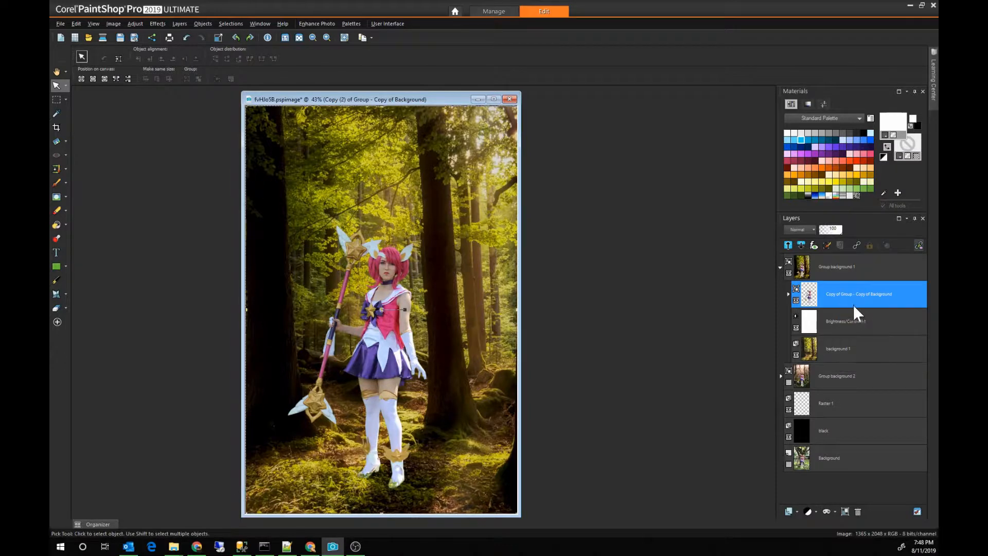
{"action": "right_click", "coordinate": [839, 297]}
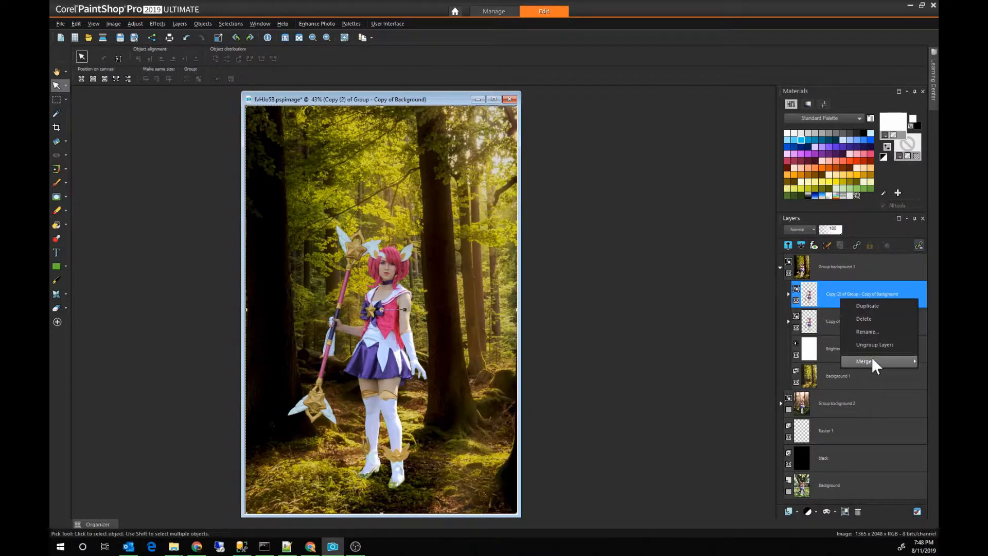
{"action": "mouse_move", "coordinate": [872, 356]}
{"action": "left_click", "coordinate": [803, 412]}
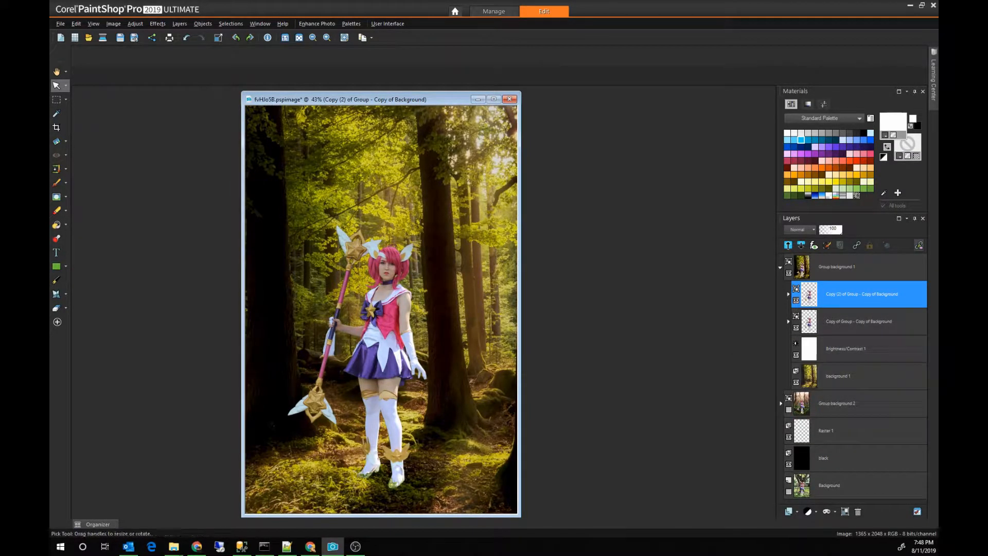
{"action": "left_click", "coordinate": [796, 327]}
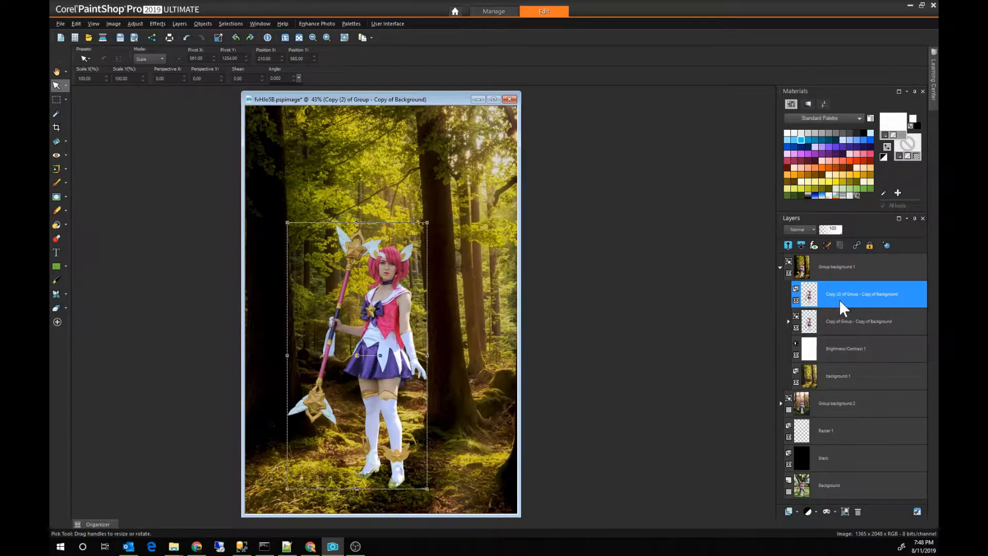
{"action": "left_click", "coordinate": [797, 328]}
Step: Duplicate the merged figure layer and hide the lower merged copy
{"action": "right_click", "coordinate": [843, 298]}
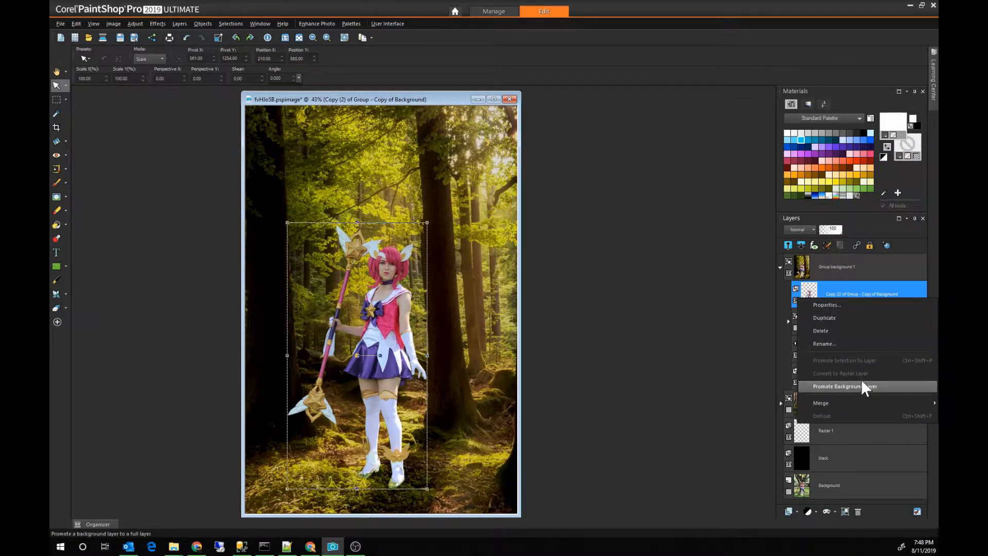
{"action": "left_click", "coordinate": [849, 318]}
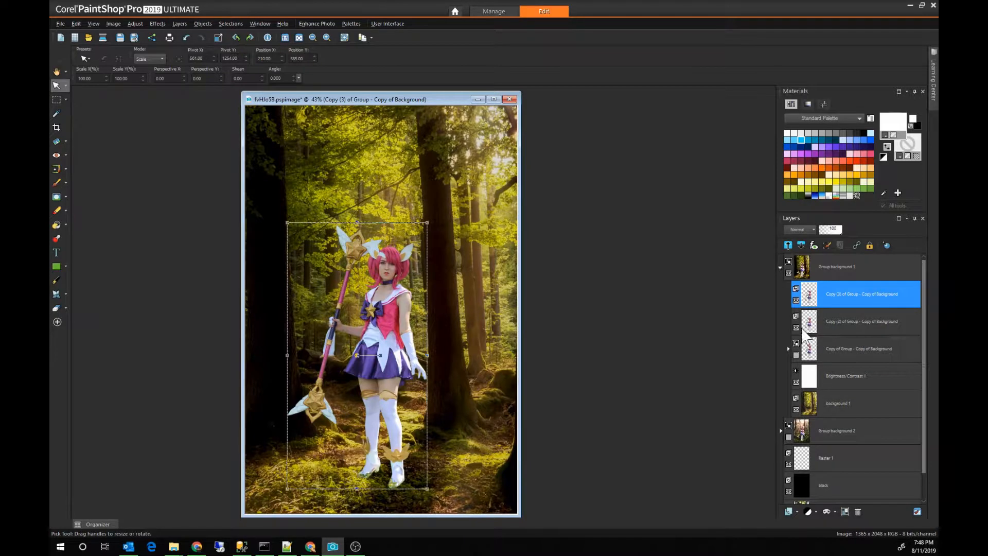
{"action": "left_click", "coordinate": [797, 328]}
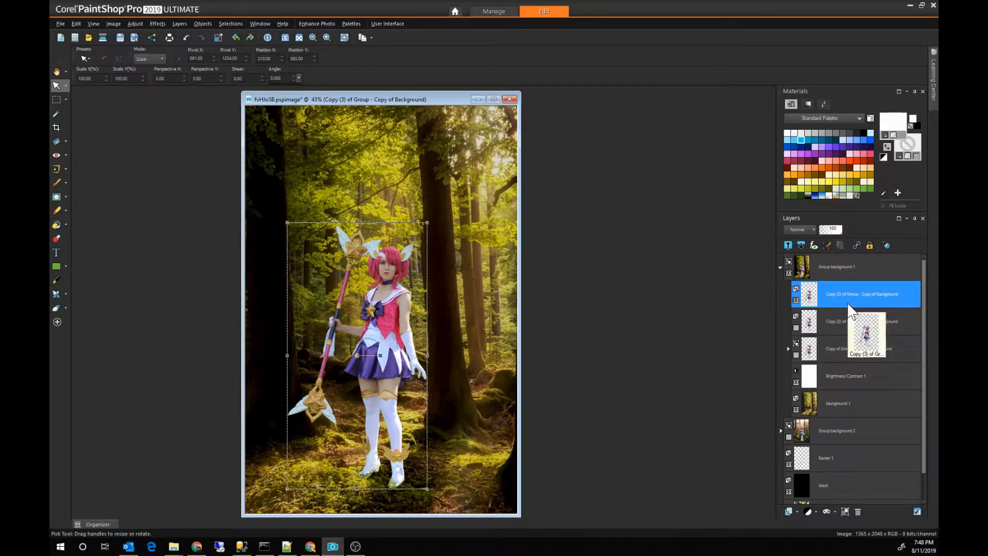
Step: Float a selection around the figure on the top merged copy, and clear the selection
{"action": "left_click", "coordinate": [848, 303]}
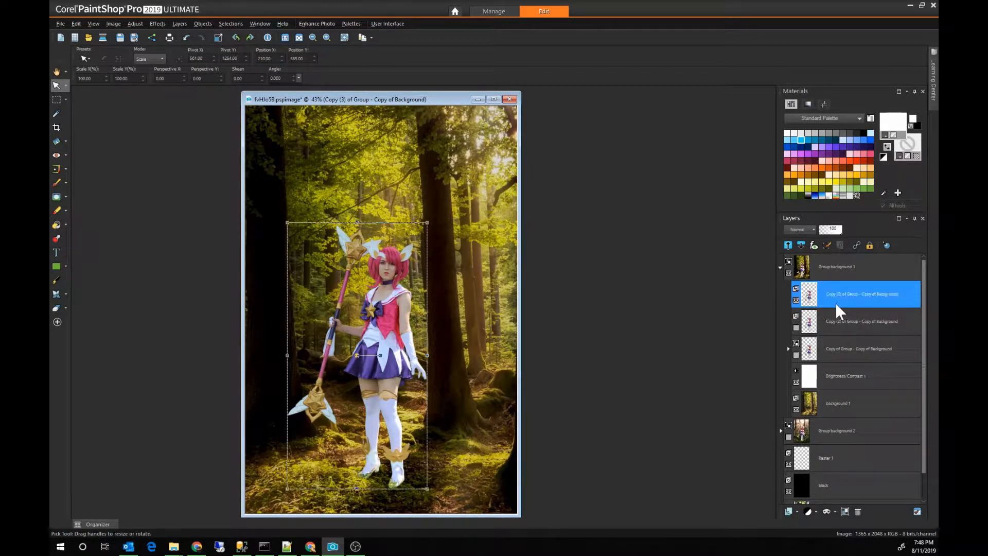
{"action": "key", "text": "ctrl+a"}
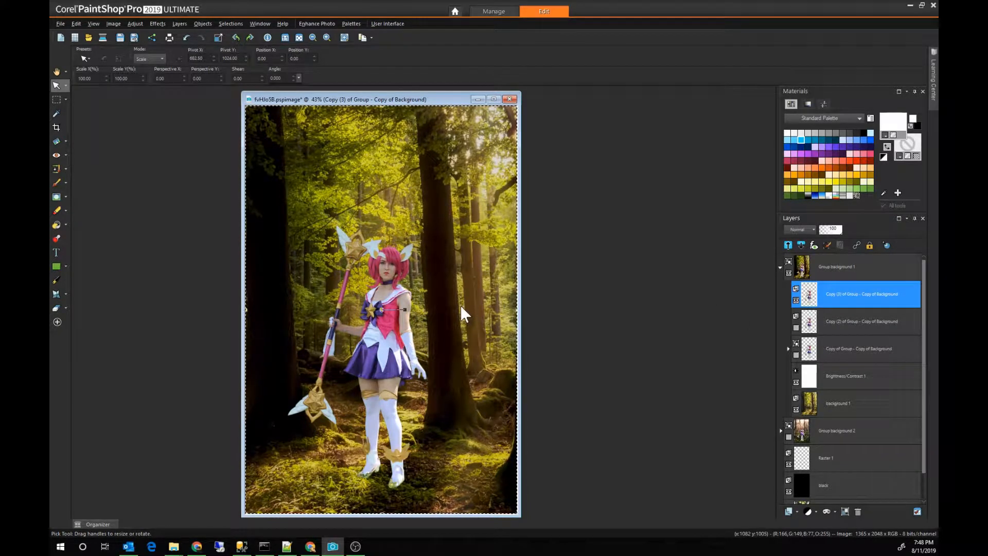
{"action": "key", "text": "s"}
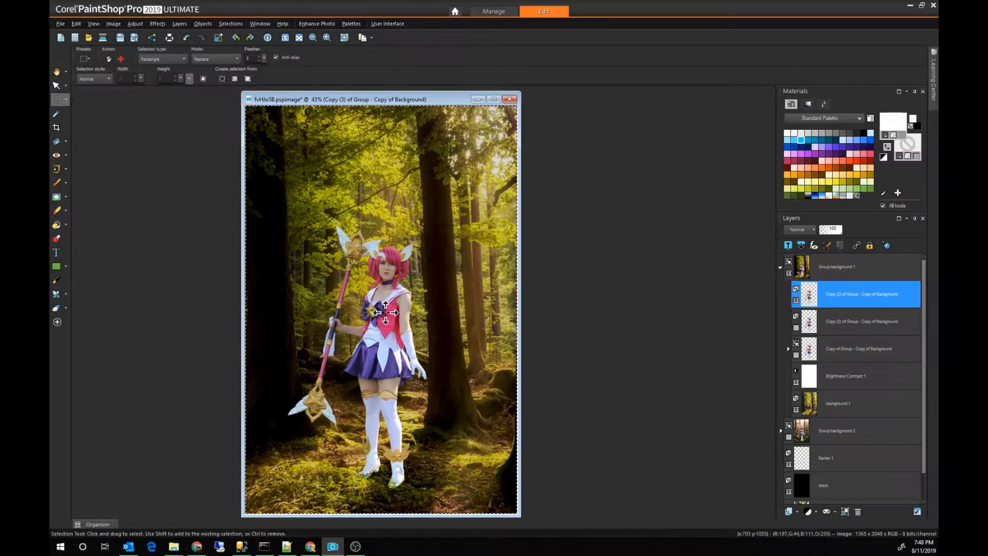
{"action": "left_click", "coordinate": [384, 312]}
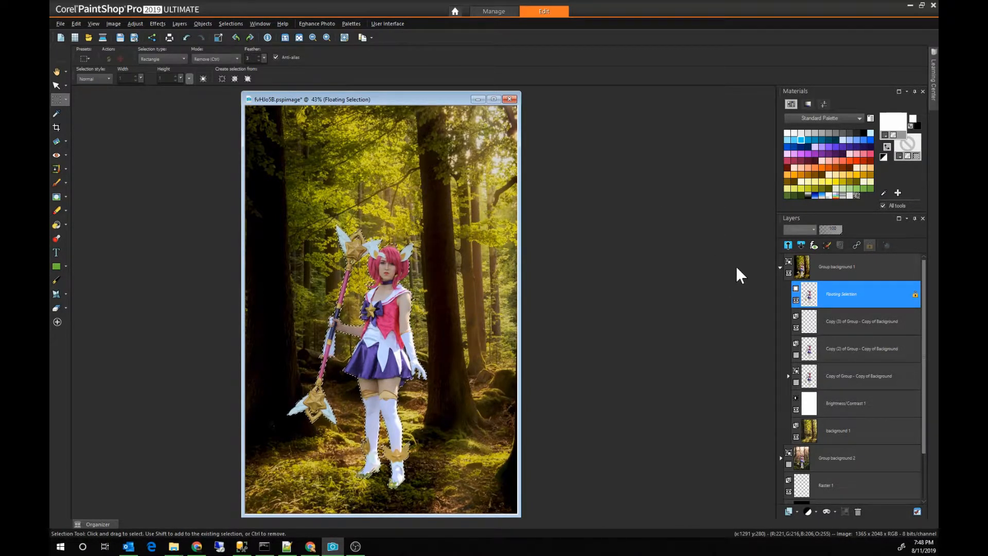
{"action": "key", "text": "ctrl+d"}
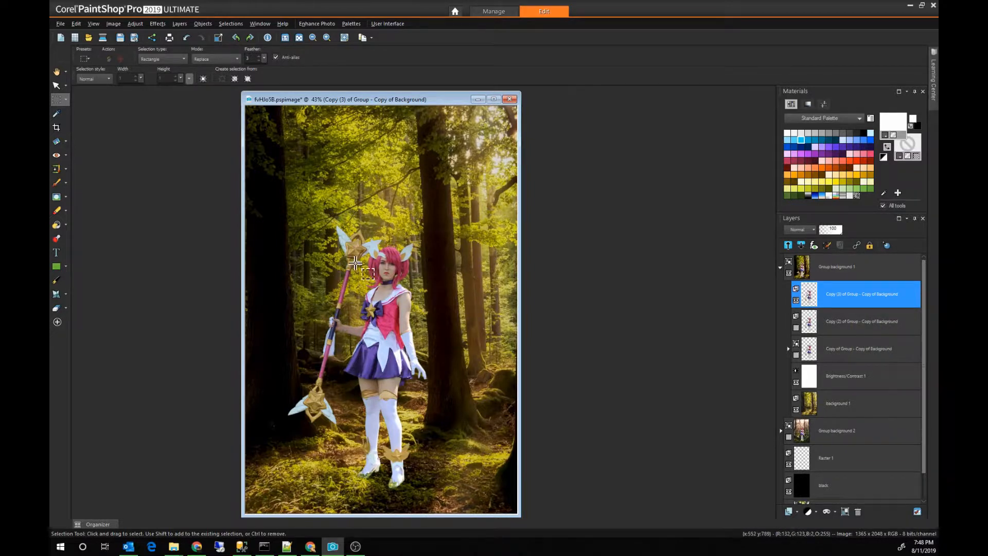
Step: Add a new raster layer named sparkels above the figure copies in Group background 1
{"action": "scroll", "coordinate": [353, 264], "scroll_direction": "up", "scroll_amount": 1}
{"action": "scroll", "coordinate": [460, 327], "scroll_direction": "up", "scroll_amount": 1}
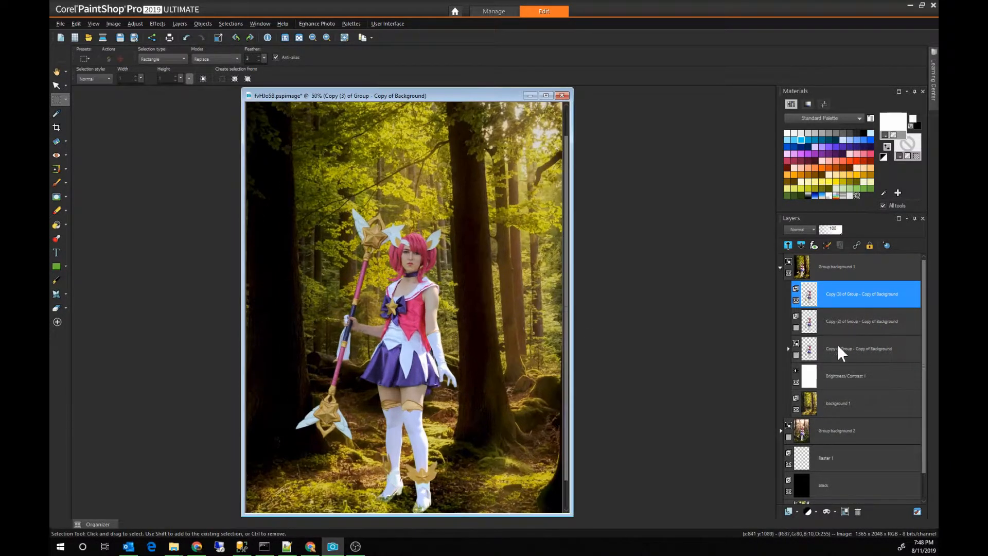
{"action": "left_click", "coordinate": [789, 511]}
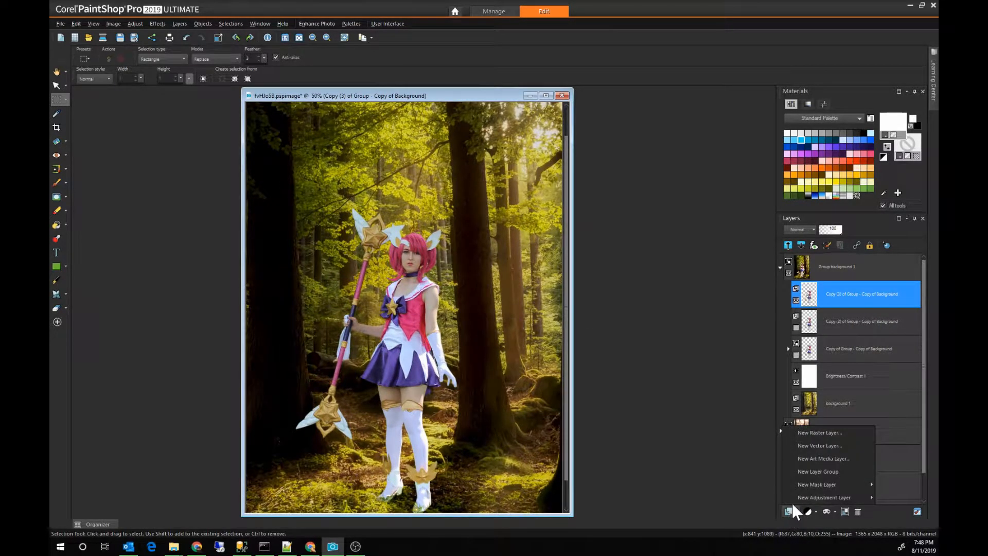
{"action": "left_click", "coordinate": [798, 435]}
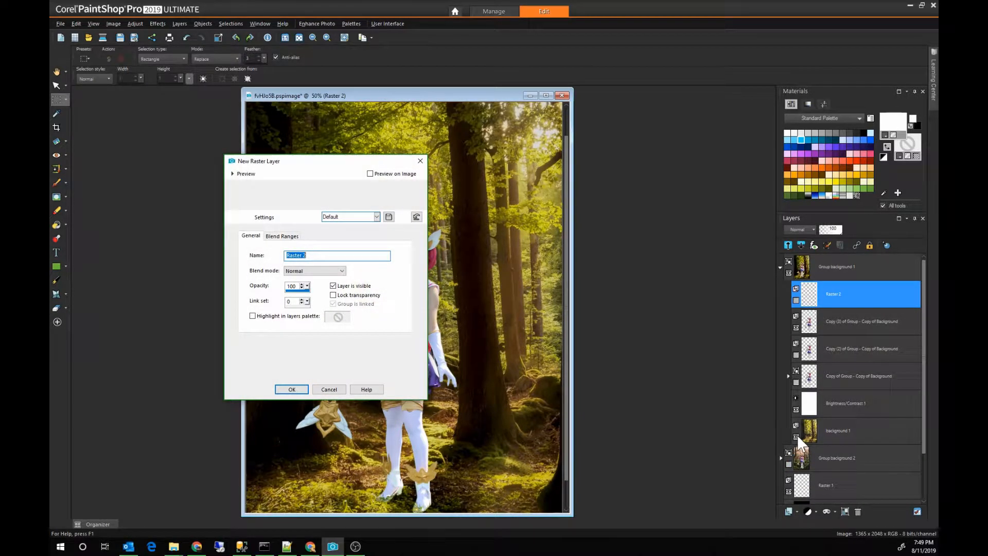
{"action": "type", "text": "sparkels"}
{"action": "key", "text": "Return"}
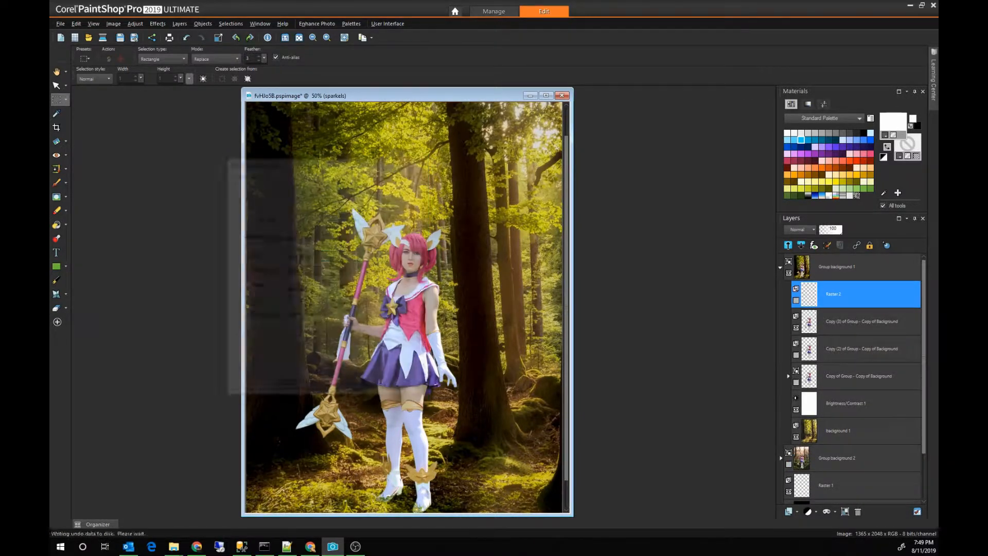
Step: Correct the name of the new raster layer in Group background 1 to sparkles
{"action": "double_click", "coordinate": [841, 292]}
{"action": "key", "text": "End"}
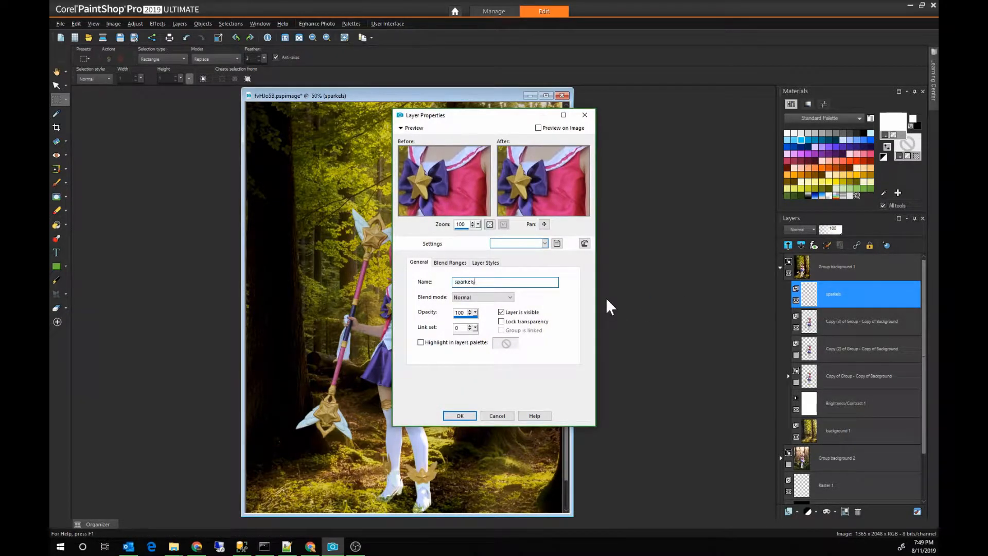
{"action": "key", "text": "shift+Home"}
{"action": "type", "text": "sparkles"}
{"action": "key", "text": "Return"}
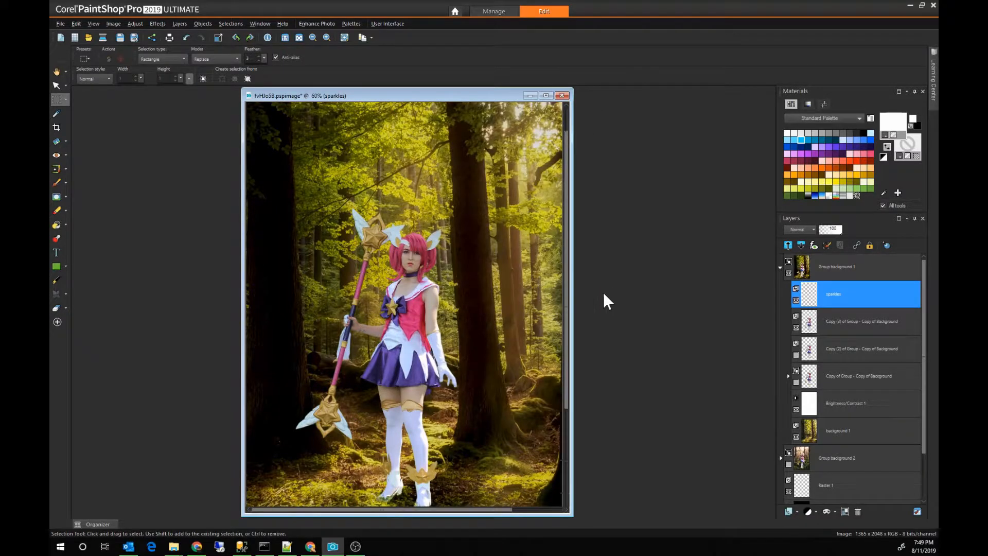
Step: Try painting across the figure's torso with the pink Retro-square picture tube, and undo the stroke
{"action": "scroll", "coordinate": [502, 369], "scroll_direction": "up", "scroll_amount": 2}
{"action": "scroll", "coordinate": [553, 403], "scroll_direction": "up", "scroll_amount": 1}
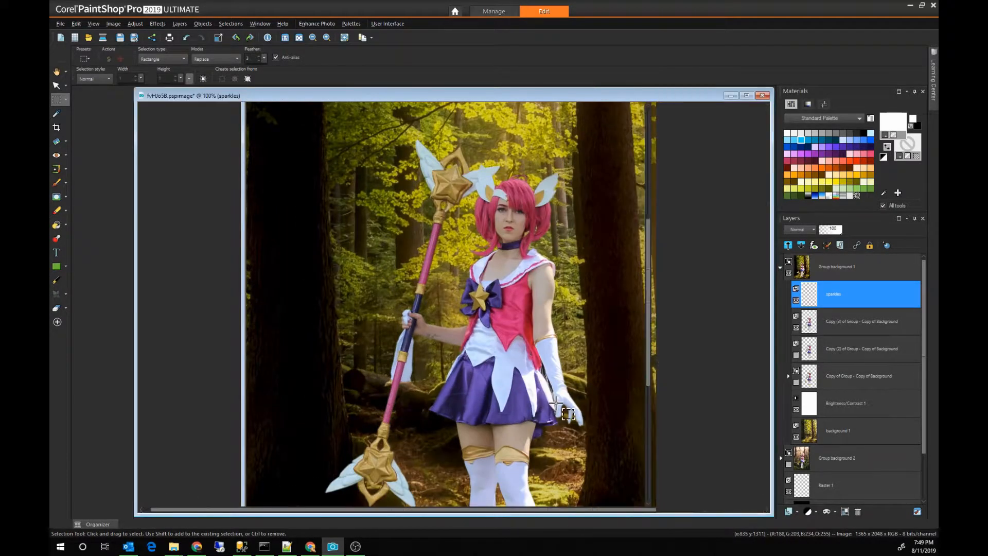
{"action": "scroll", "coordinate": [558, 403], "scroll_direction": "down", "scroll_amount": 1}
{"action": "scroll", "coordinate": [488, 407], "scroll_direction": "up", "scroll_amount": 1}
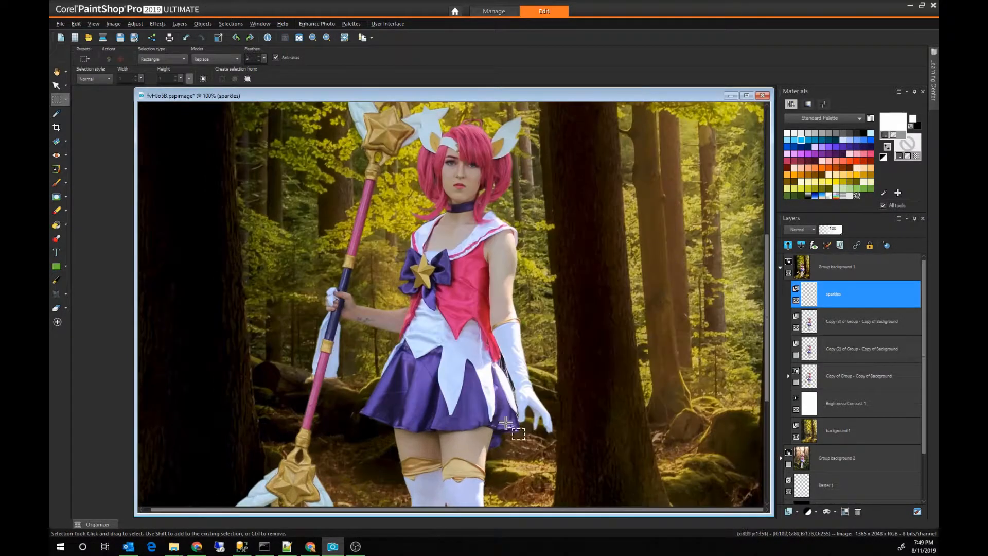
{"action": "scroll", "coordinate": [515, 420], "scroll_direction": "up", "scroll_amount": 1}
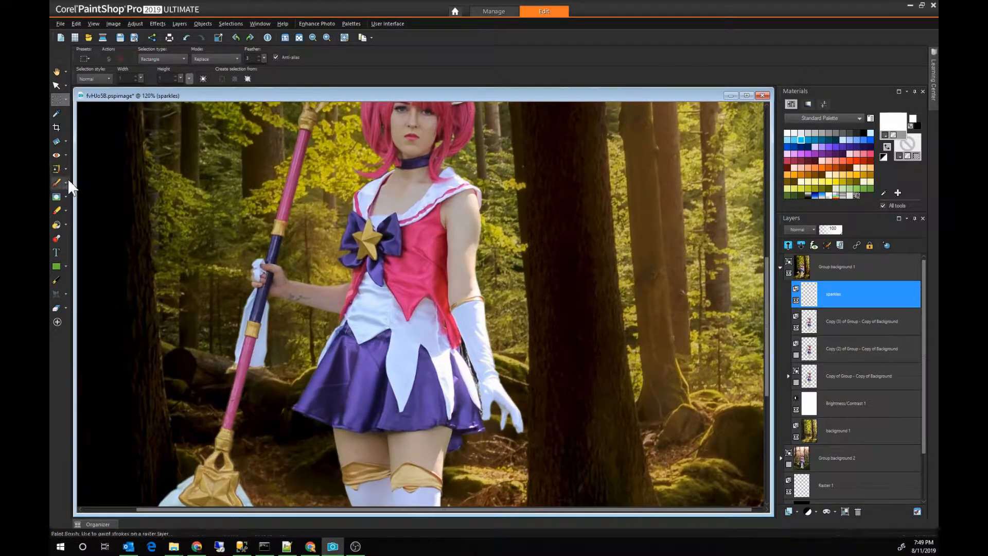
{"action": "left_click", "coordinate": [57, 240]}
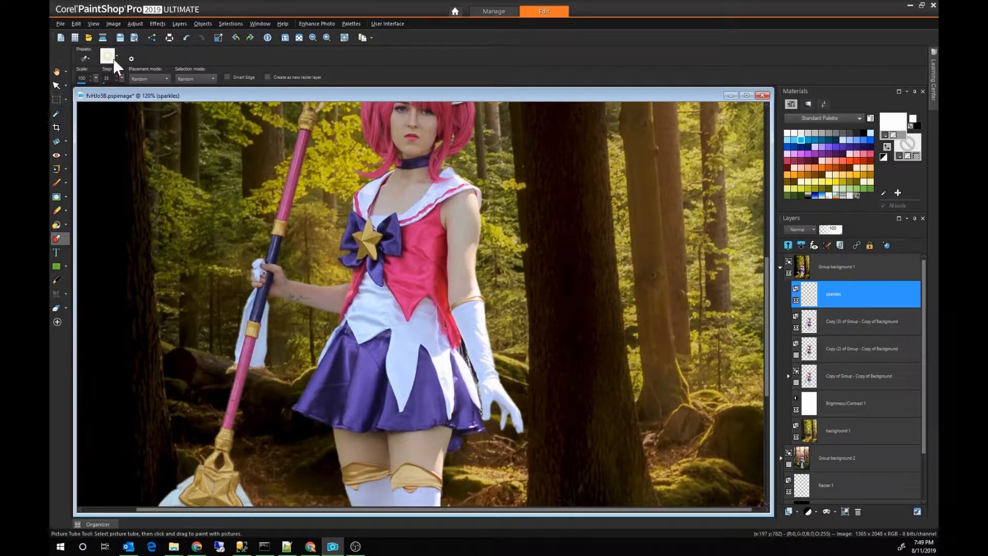
{"action": "left_click", "coordinate": [114, 59]}
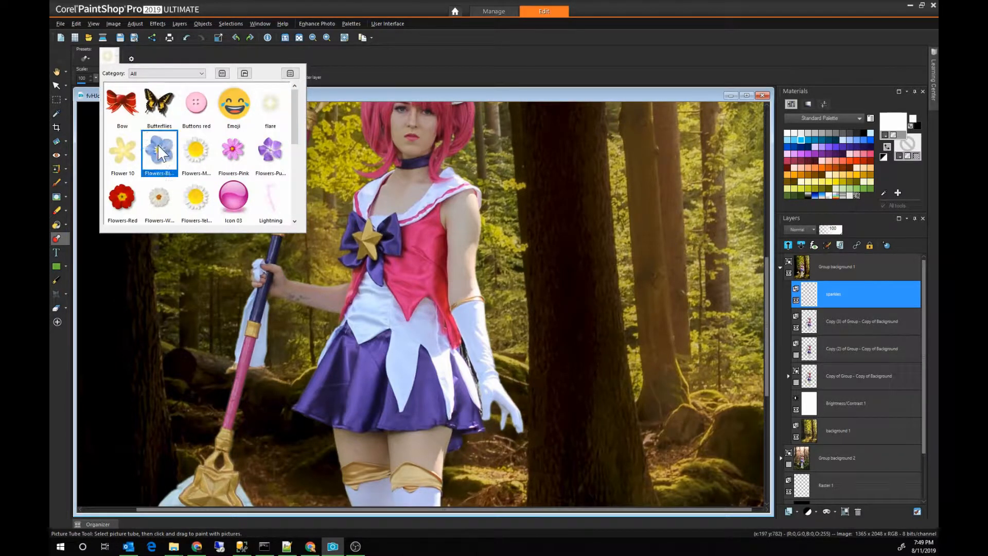
{"action": "scroll", "coordinate": [160, 156], "scroll_direction": "down", "scroll_amount": 1}
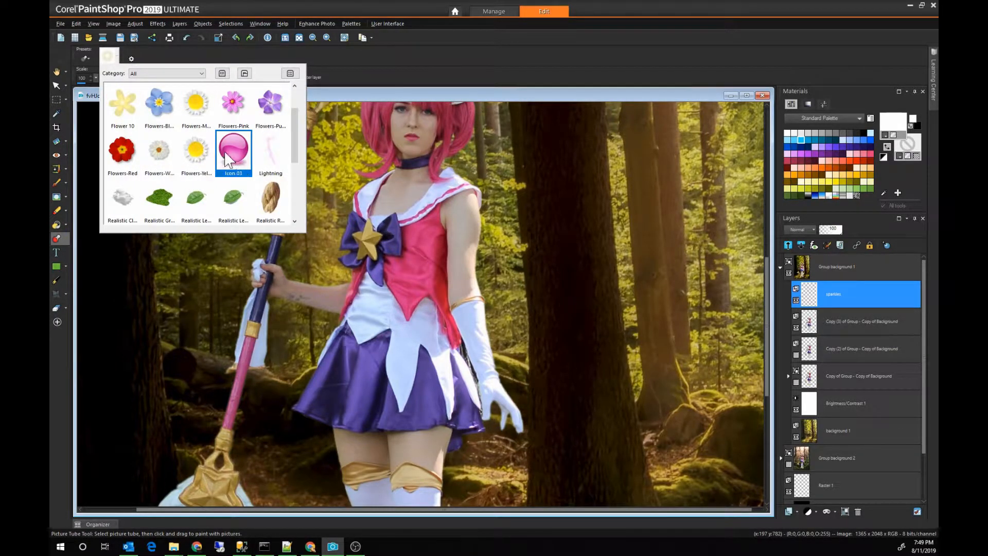
{"action": "scroll", "coordinate": [233, 159], "scroll_direction": "down", "scroll_amount": 2}
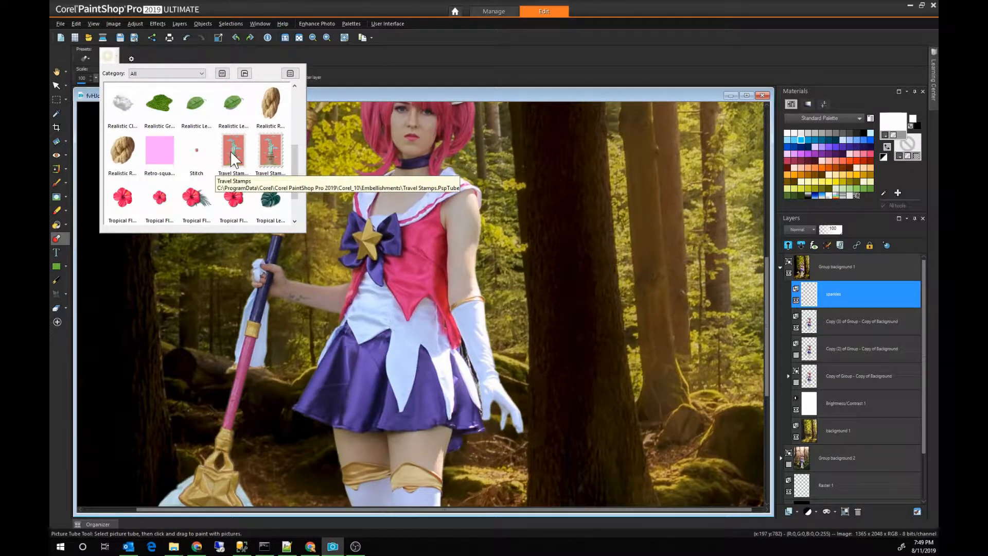
{"action": "scroll", "coordinate": [232, 159], "scroll_direction": "down", "scroll_amount": 1}
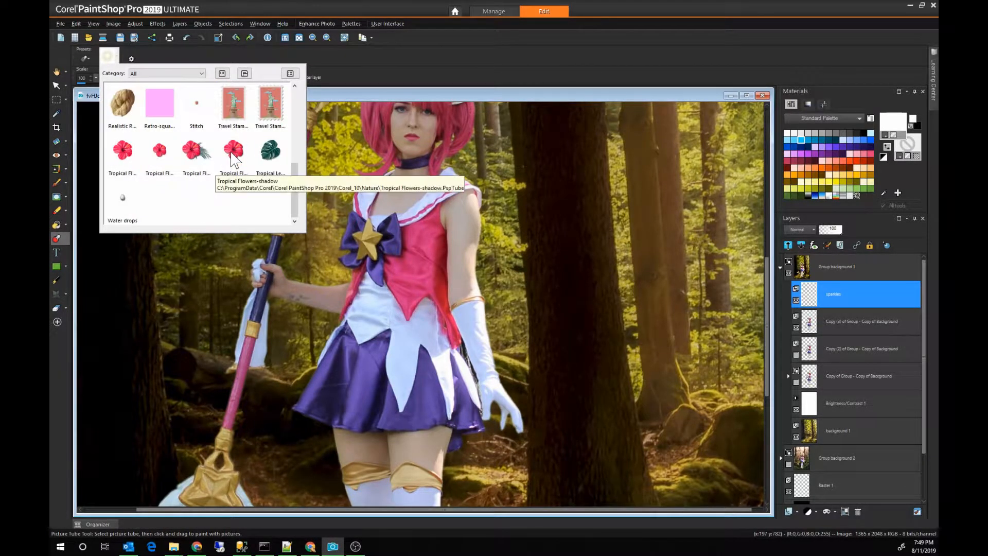
{"action": "left_click", "coordinate": [158, 103]}
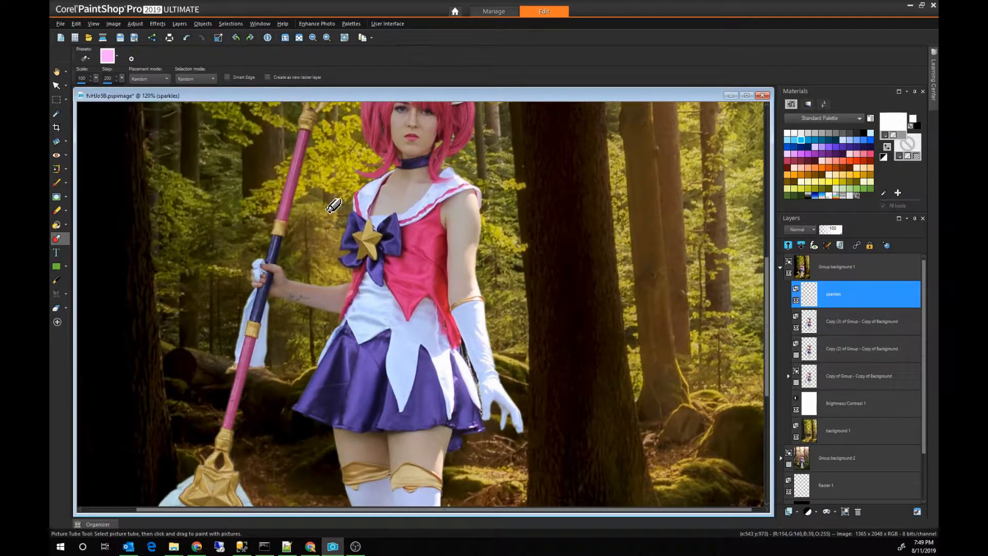
{"action": "left_click", "coordinate": [378, 246]}
{"action": "mouse_move", "coordinate": [379, 246]}
{"action": "left_mouse_down"}
{"action": "mouse_move", "coordinate": [421, 242]}
{"action": "mouse_move", "coordinate": [461, 284]}
{"action": "left_mouse_up"}
{"action": "key", "text": "ctrl+z"}
Step: Paint a trail of sparkles along the figure's free arm, from hand to shoulder, with the flare picture tube
{"action": "left_click", "coordinate": [117, 58]}
{"action": "scroll", "coordinate": [233, 146], "scroll_direction": "up", "scroll_amount": 3}
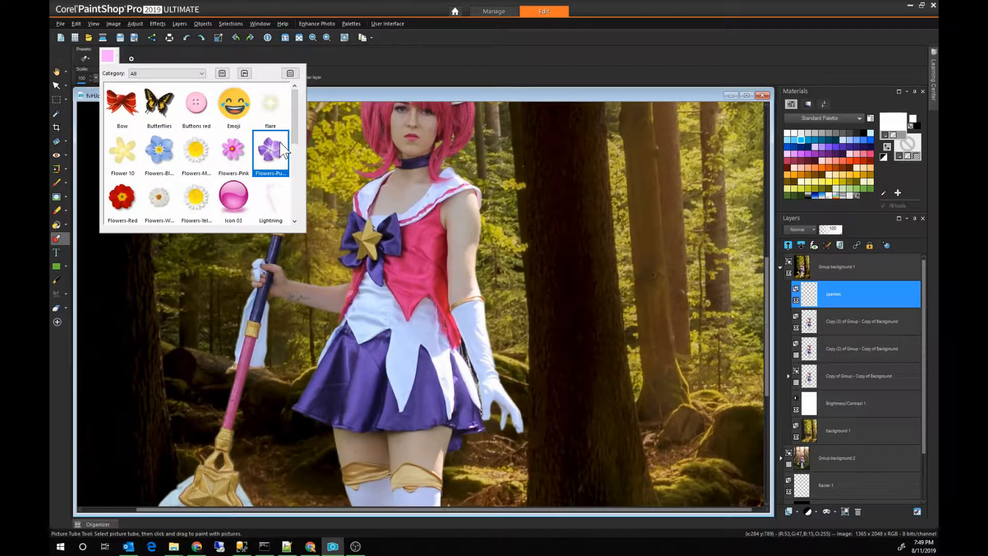
{"action": "left_click", "coordinate": [270, 102]}
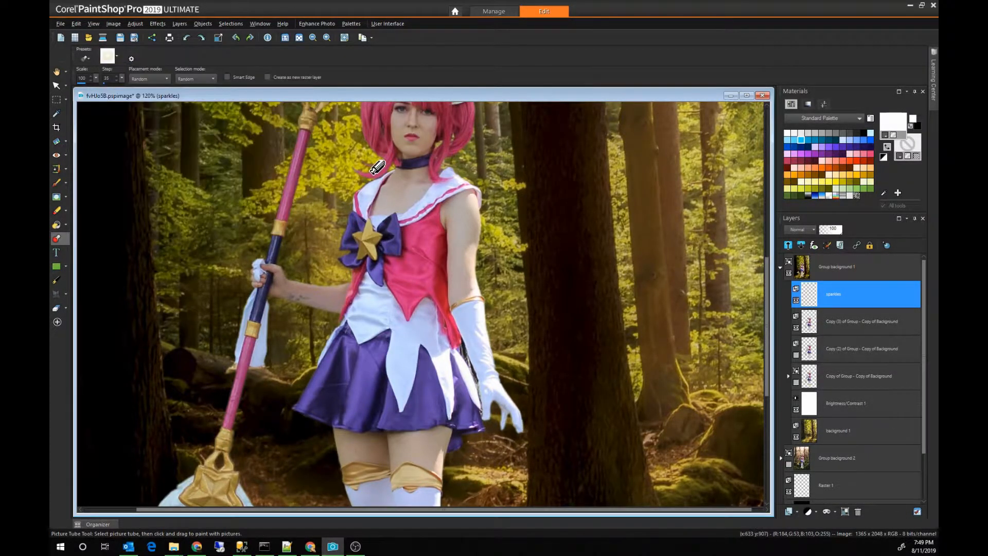
{"action": "left_click", "coordinate": [507, 416]}
{"action": "mouse_move", "coordinate": [508, 416]}
{"action": "left_mouse_down"}
{"action": "mouse_move", "coordinate": [510, 376]}
{"action": "mouse_move", "coordinate": [464, 356]}
{"action": "mouse_move", "coordinate": [456, 335]}
{"action": "mouse_move", "coordinate": [499, 275]}
{"action": "mouse_move", "coordinate": [487, 254]}
{"action": "mouse_move", "coordinate": [448, 240]}
{"action": "mouse_move", "coordinate": [444, 224]}
{"action": "mouse_move", "coordinate": [484, 192]}
{"action": "left_mouse_up"}
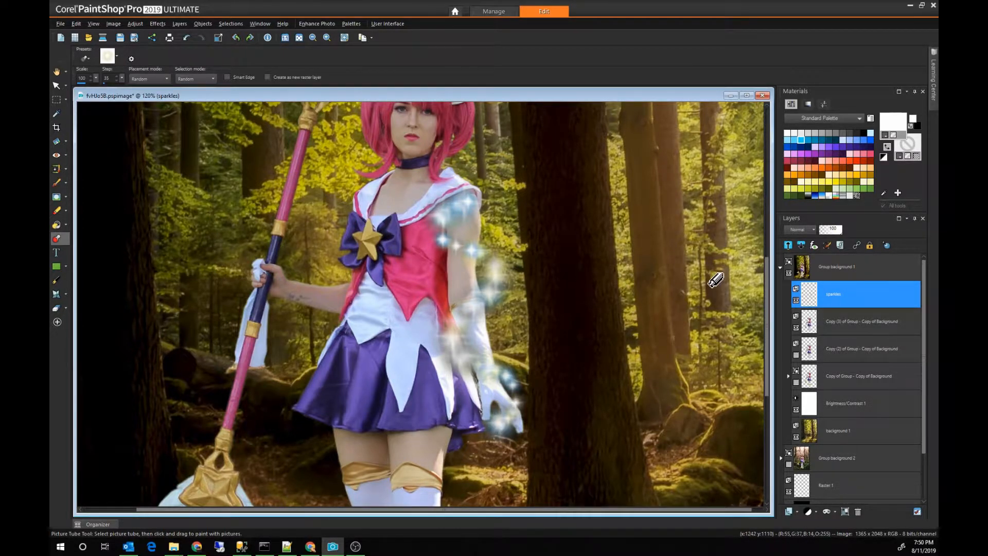
Step: Add a mask layer from an image to the sparkles layer
{"action": "left_click", "coordinate": [823, 513]}
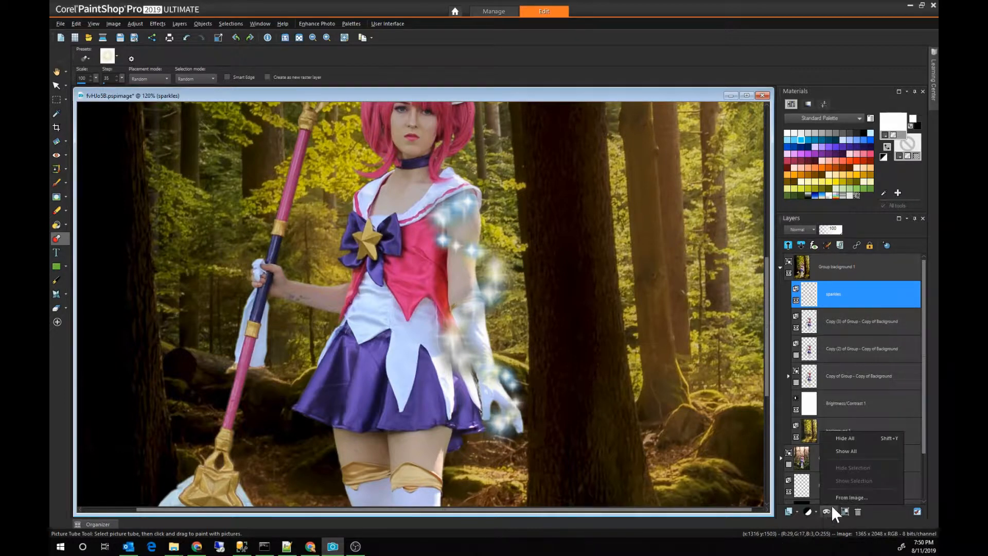
{"action": "left_click", "coordinate": [835, 500]}
{"action": "left_click", "coordinate": [533, 248]}
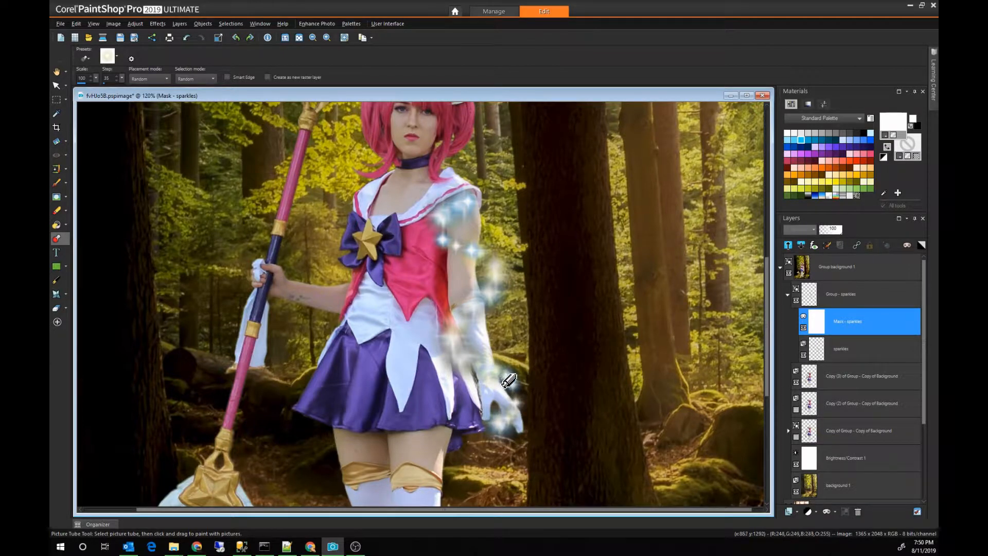
Step: Paint black on the sparkles mask with the Paint Brush to hide the sparkles covering the glove and wrist
{"action": "key", "text": "b"}
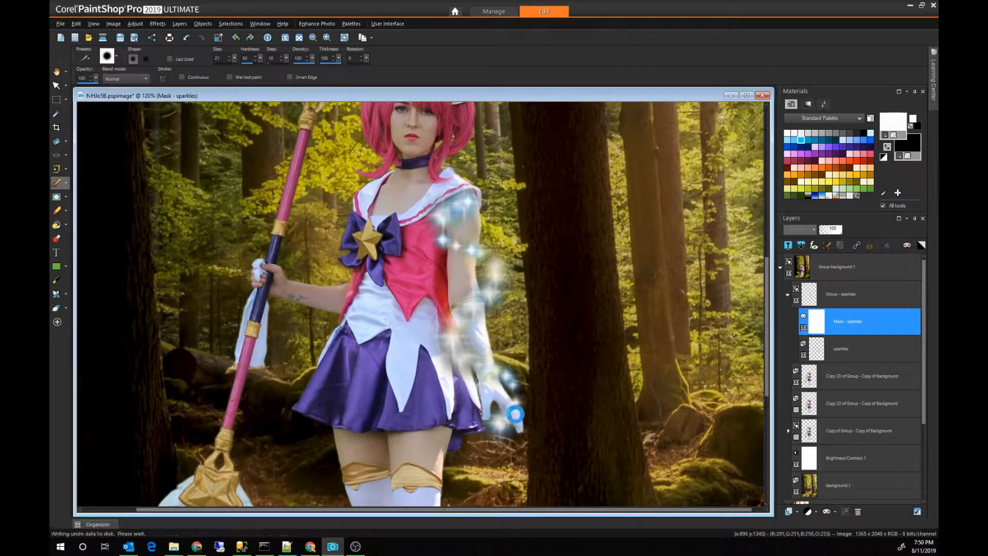
{"action": "scroll", "coordinate": [519, 413], "scroll_direction": "up", "scroll_amount": 5}
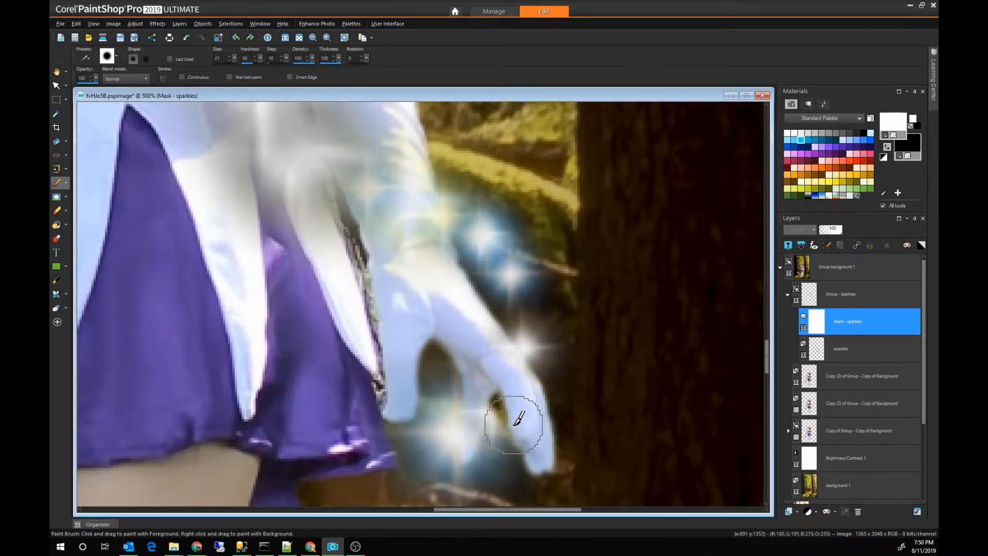
{"action": "mouse_move", "coordinate": [521, 415]}
{"action": "left_mouse_down"}
{"action": "mouse_move", "coordinate": [496, 346]}
{"action": "mouse_move", "coordinate": [521, 376]}
{"action": "mouse_move", "coordinate": [504, 360]}
{"action": "left_mouse_up"}
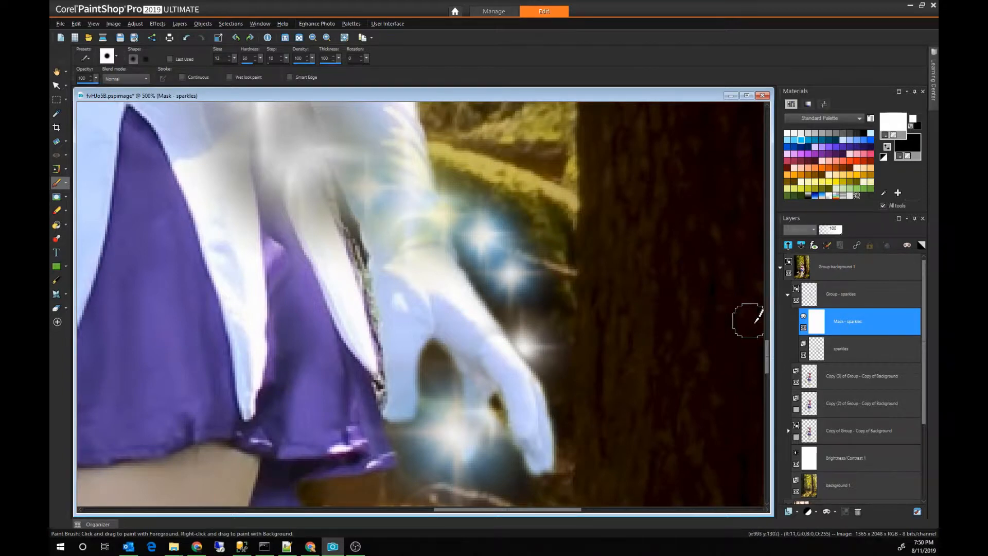
{"action": "left_click_drag", "start_coordinate": [767, 353], "coordinate": [769, 344]}
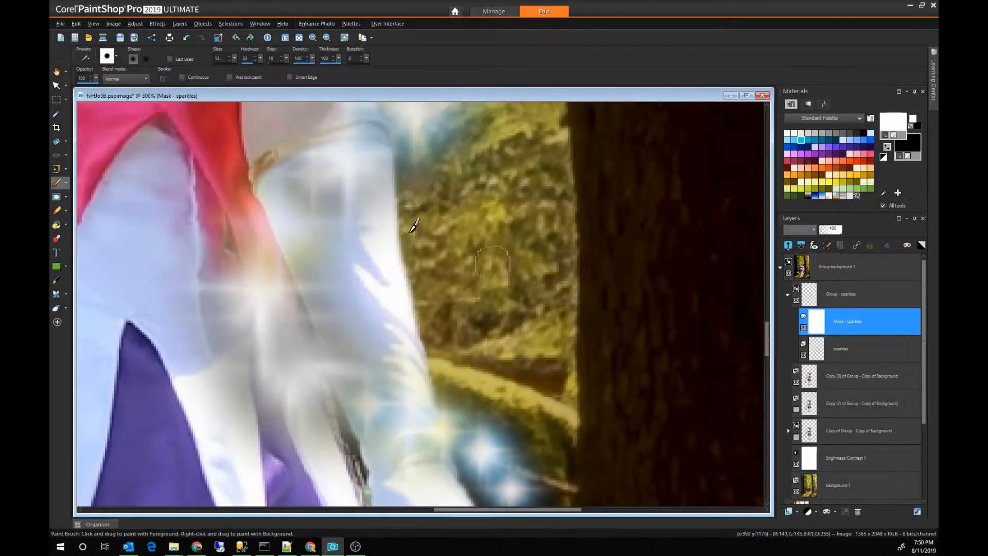
{"action": "left_click_drag", "start_coordinate": [276, 172], "coordinate": [320, 273]}
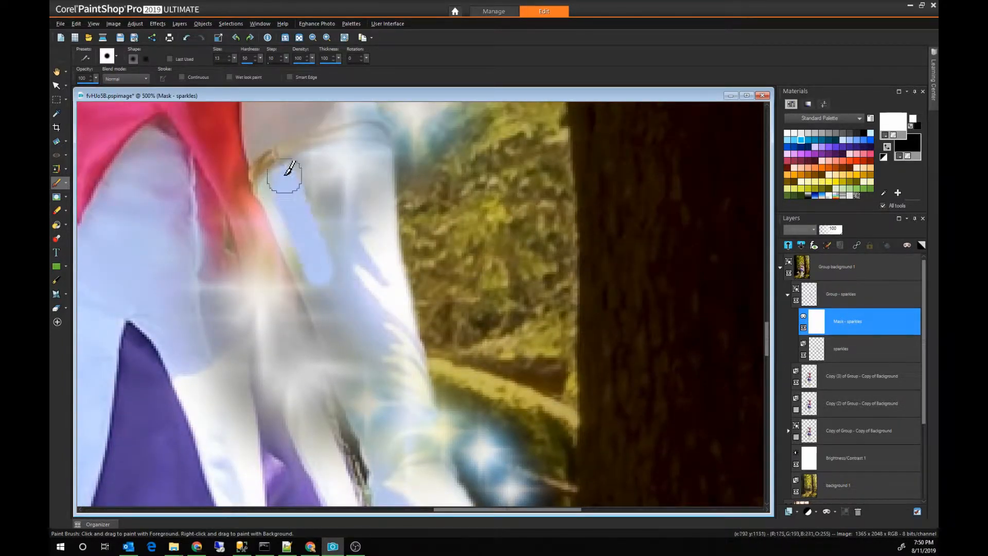
{"action": "left_click_drag", "start_coordinate": [274, 165], "coordinate": [327, 280]}
{"action": "scroll", "coordinate": [332, 133], "scroll_direction": "down", "scroll_amount": 3}
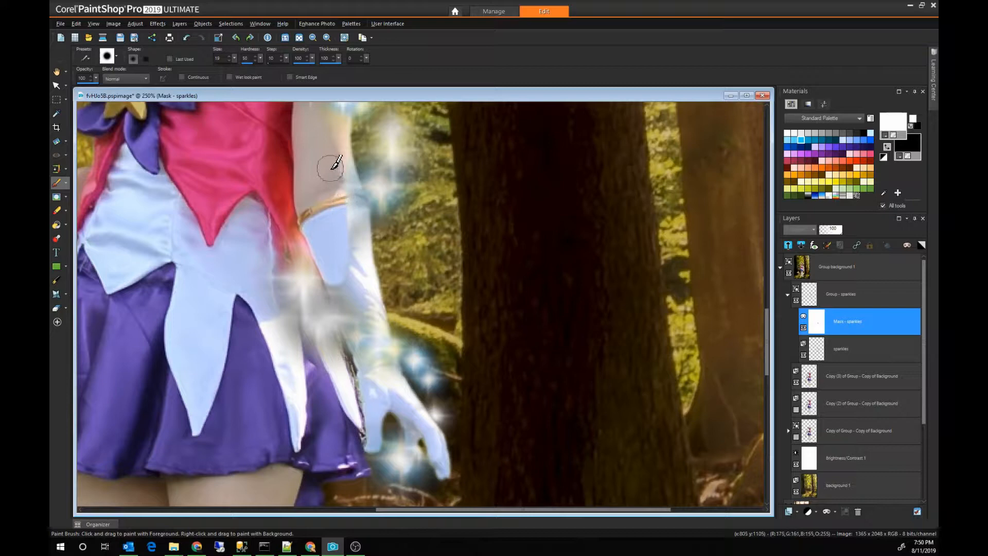
{"action": "mouse_move", "coordinate": [331, 168]}
{"action": "left_mouse_down"}
{"action": "mouse_move", "coordinate": [347, 203]}
{"action": "mouse_move", "coordinate": [358, 284]}
{"action": "mouse_move", "coordinate": [349, 282]}
{"action": "left_mouse_up"}
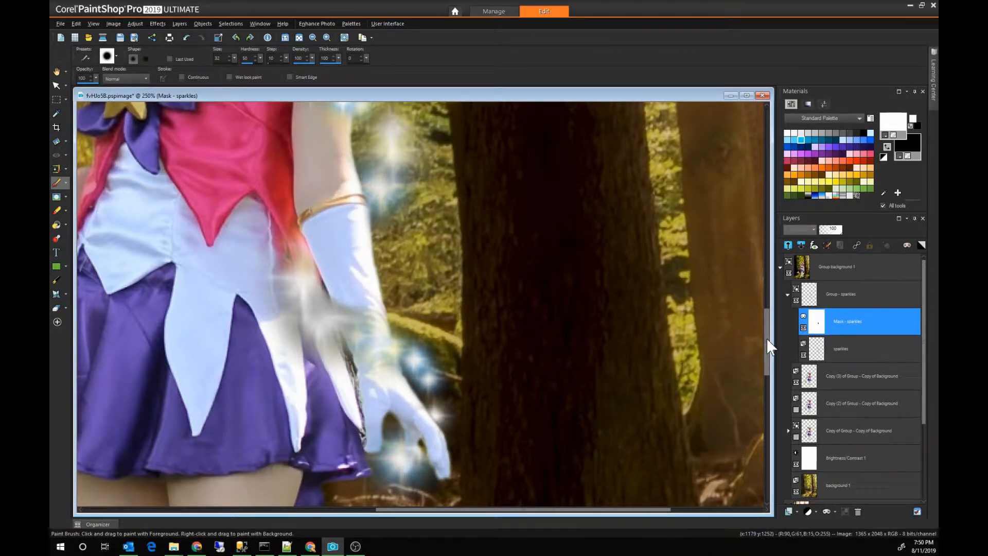
Step: Paint on the sparkles mask to hide sparkles around the figure's upper arm and shoulder
{"action": "left_click_drag", "start_coordinate": [767, 337], "coordinate": [764, 305]}
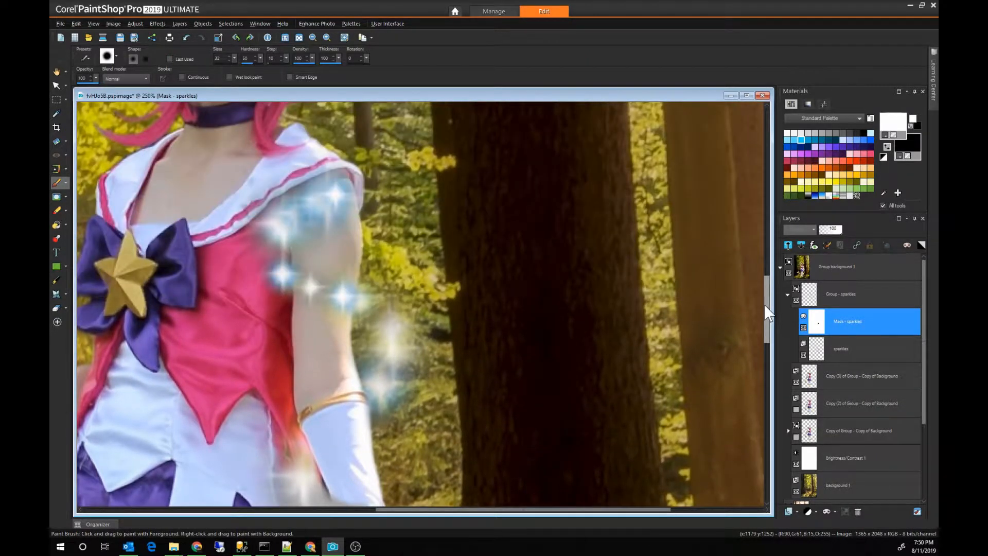
{"action": "mouse_move", "coordinate": [360, 286]}
{"action": "left_mouse_down"}
{"action": "mouse_move", "coordinate": [326, 276]}
{"action": "mouse_move", "coordinate": [325, 312]}
{"action": "mouse_move", "coordinate": [313, 269]}
{"action": "mouse_move", "coordinate": [326, 261]}
{"action": "mouse_move", "coordinate": [331, 309]}
{"action": "mouse_move", "coordinate": [335, 284]}
{"action": "mouse_move", "coordinate": [312, 337]}
{"action": "mouse_move", "coordinate": [335, 376]}
{"action": "mouse_move", "coordinate": [394, 384]}
{"action": "left_mouse_up"}
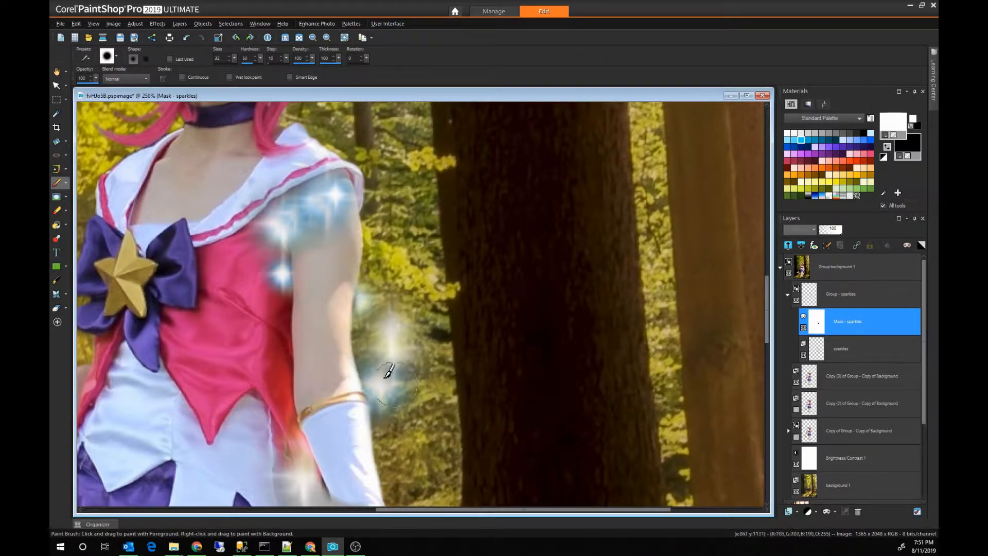
{"action": "mouse_move", "coordinate": [306, 281]}
{"action": "left_mouse_down"}
{"action": "mouse_move", "coordinate": [319, 297]}
{"action": "mouse_move", "coordinate": [348, 296]}
{"action": "mouse_move", "coordinate": [306, 281]}
{"action": "mouse_move", "coordinate": [300, 217]}
{"action": "mouse_move", "coordinate": [314, 207]}
{"action": "mouse_move", "coordinate": [306, 235]}
{"action": "mouse_move", "coordinate": [284, 195]}
{"action": "mouse_move", "coordinate": [310, 240]}
{"action": "mouse_move", "coordinate": [256, 219]}
{"action": "mouse_move", "coordinate": [289, 224]}
{"action": "mouse_move", "coordinate": [238, 261]}
{"action": "mouse_move", "coordinate": [269, 230]}
{"action": "mouse_move", "coordinate": [316, 231]}
{"action": "mouse_move", "coordinate": [413, 288]}
{"action": "mouse_move", "coordinate": [343, 277]}
{"action": "mouse_move", "coordinate": [280, 246]}
{"action": "left_mouse_up"}
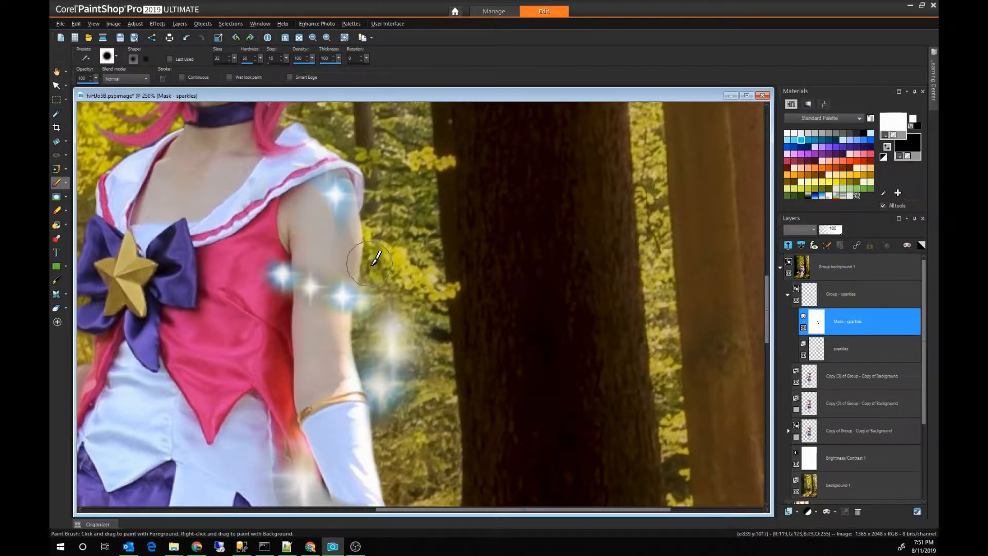
{"action": "scroll", "coordinate": [376, 258], "scroll_direction": "down", "scroll_amount": 3}
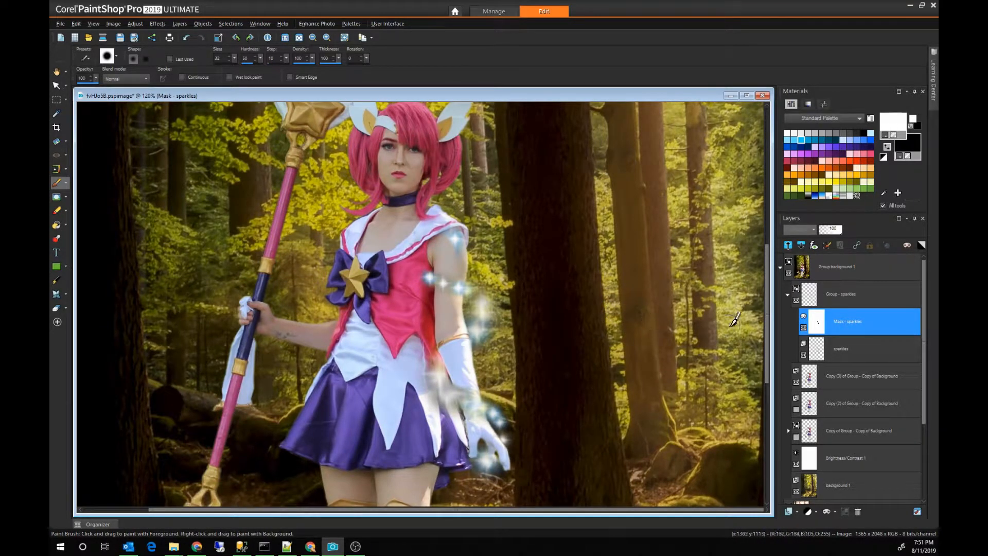
Step: Add a new raster layer with the default settings inside Group - sparkles, and delete the painted sparkles layer
{"action": "left_click", "coordinate": [843, 345]}
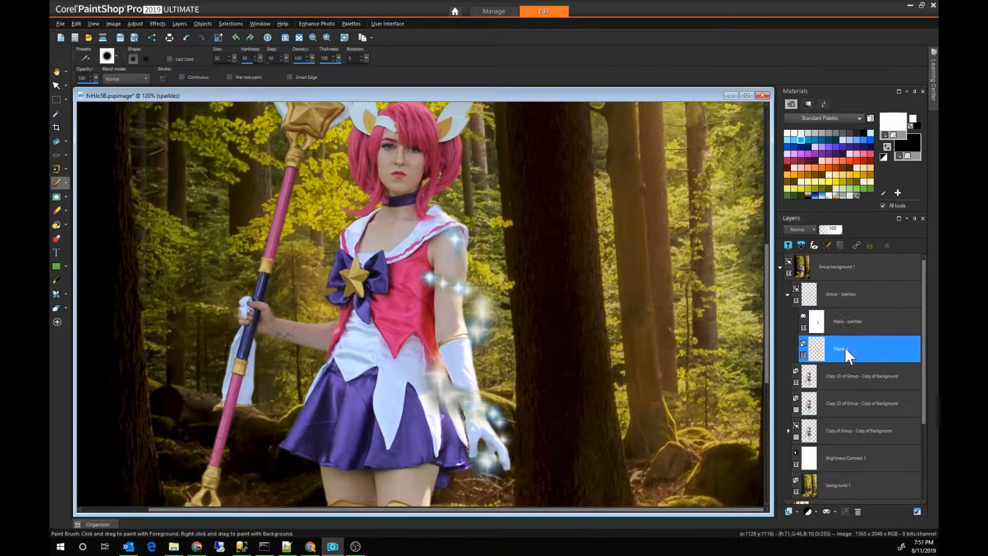
{"action": "left_click", "coordinate": [807, 511]}
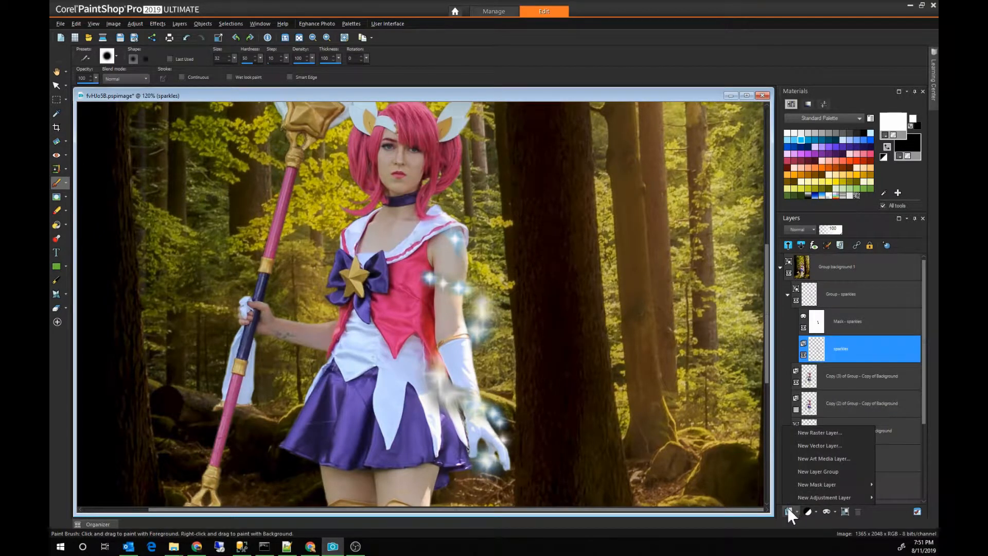
{"action": "left_click", "coordinate": [795, 435]}
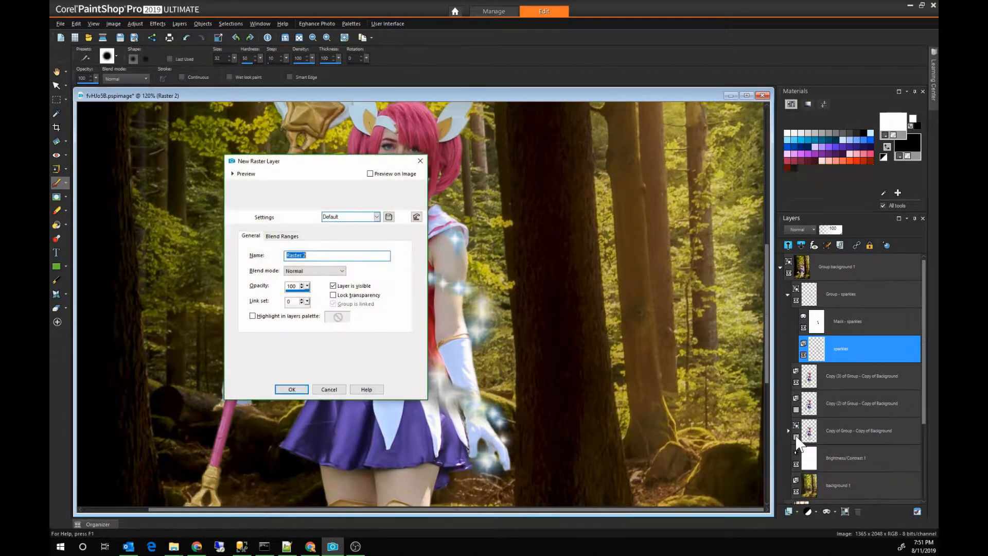
{"action": "key", "text": "Return"}
{"action": "left_click", "coordinate": [838, 375]}
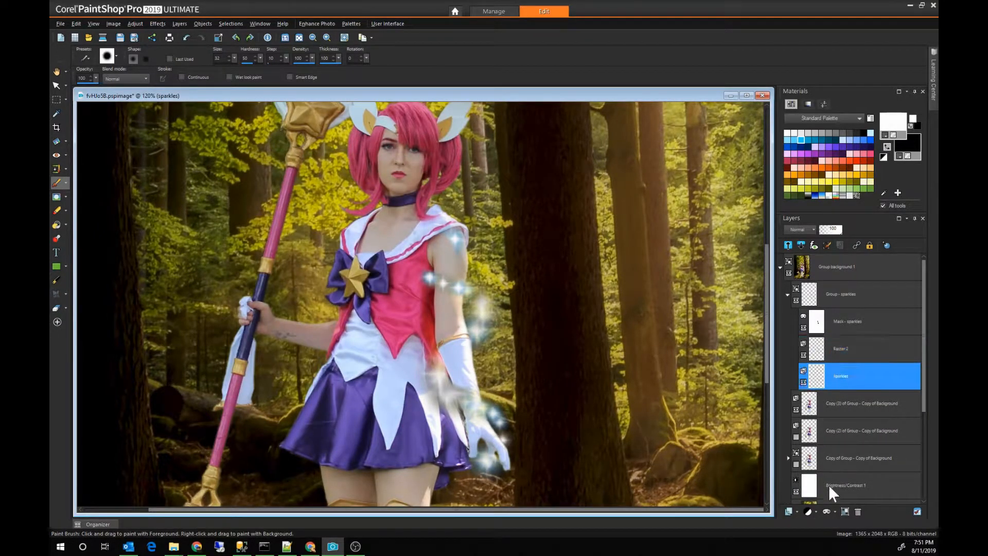
{"action": "left_click", "coordinate": [857, 511]}
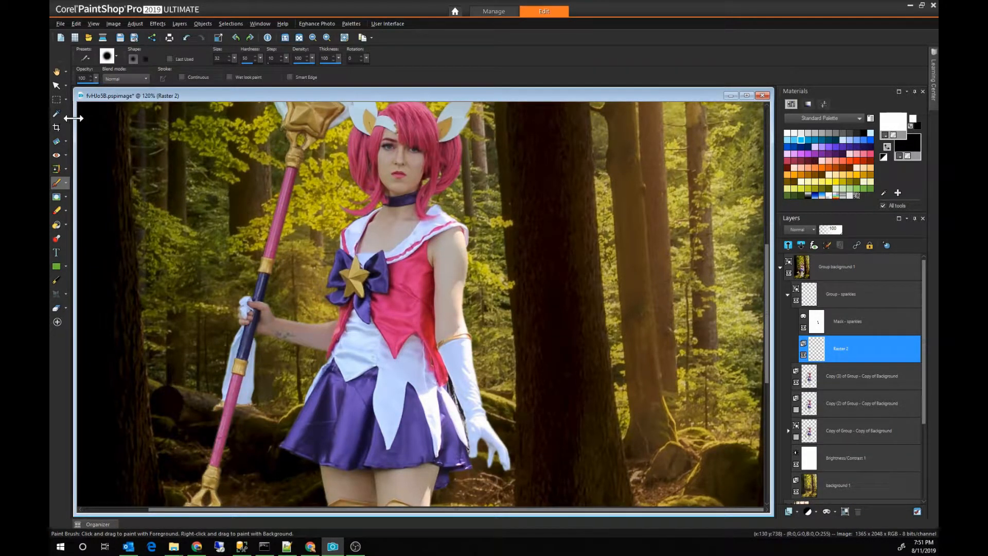
Step: Paint a winding flare picture tube trail on Raster 2 from beside the hair down the arm to the gloved hand
{"action": "left_click", "coordinate": [57, 281]}
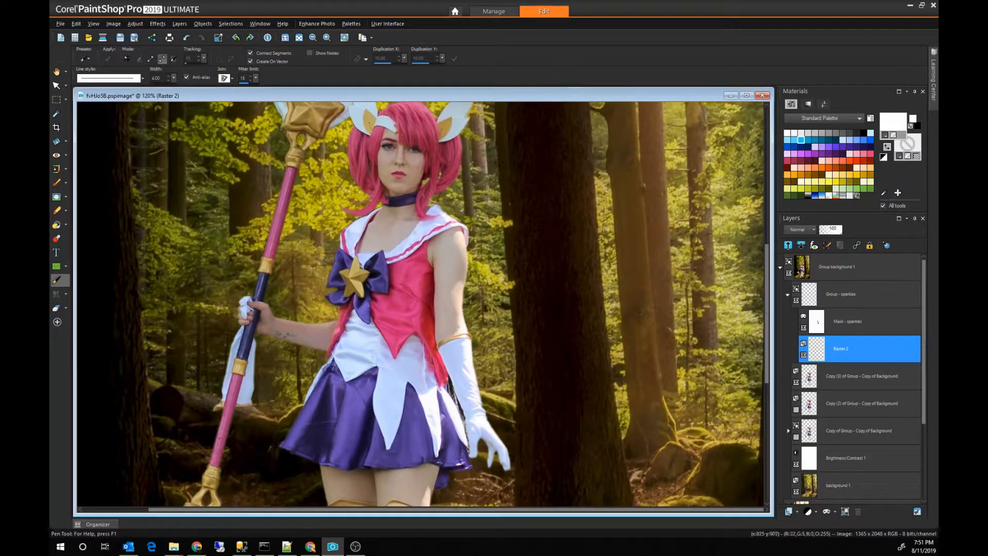
{"action": "left_click", "coordinate": [57, 238]}
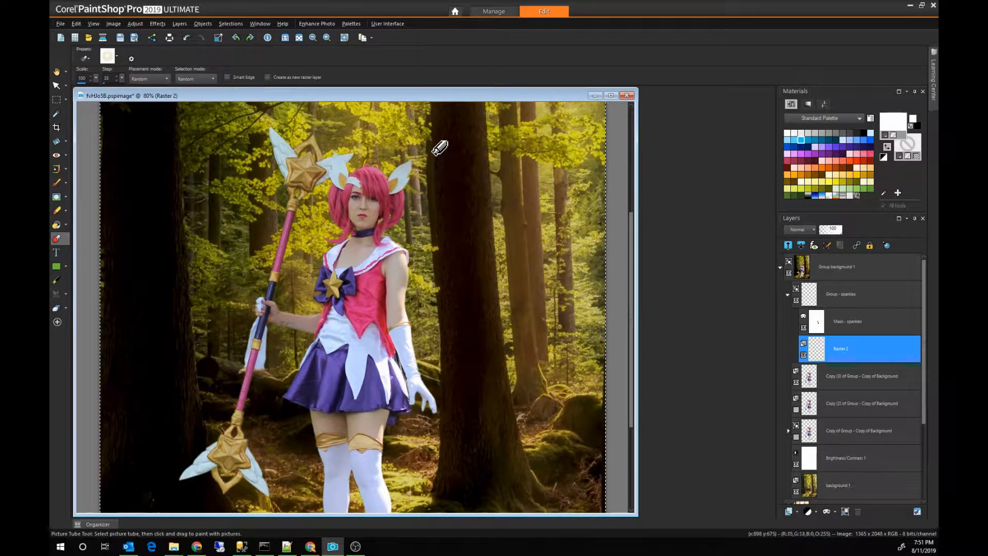
{"action": "mouse_move", "coordinate": [440, 148]}
{"action": "left_mouse_down"}
{"action": "mouse_move", "coordinate": [420, 197]}
{"action": "mouse_move", "coordinate": [434, 254]}
{"action": "mouse_move", "coordinate": [377, 313]}
{"action": "mouse_move", "coordinate": [422, 342]}
{"action": "mouse_move", "coordinate": [427, 400]}
{"action": "left_mouse_up"}
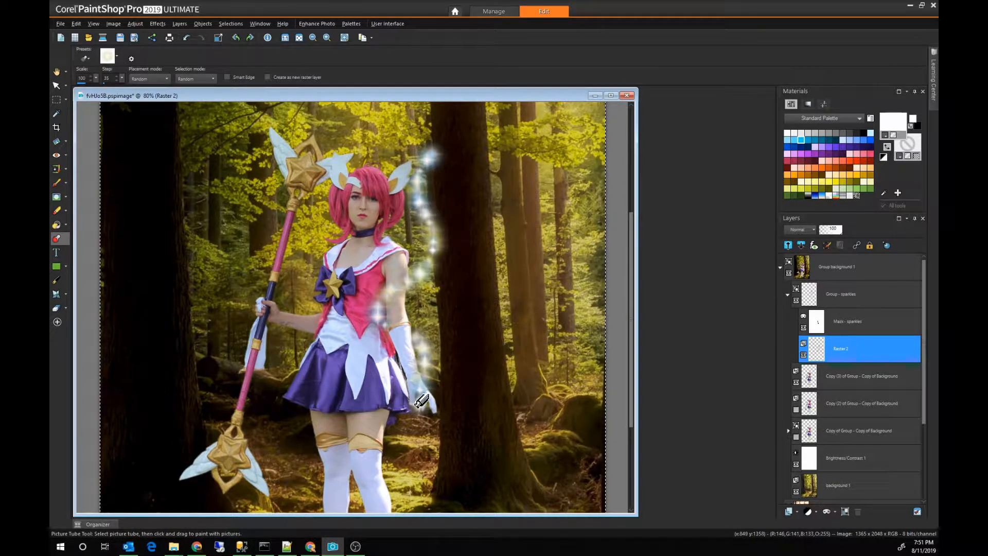
Step: Add a new raster layer with the default settings above Raster 2 inside Group - sparkles
{"action": "left_click", "coordinate": [790, 510]}
{"action": "left_click", "coordinate": [815, 433]}
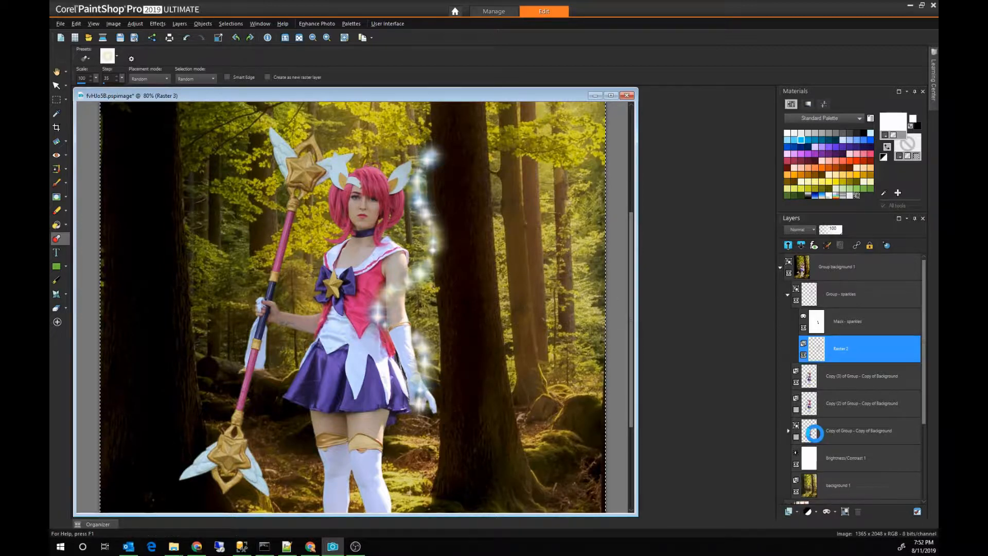
{"action": "left_click", "coordinate": [283, 389]}
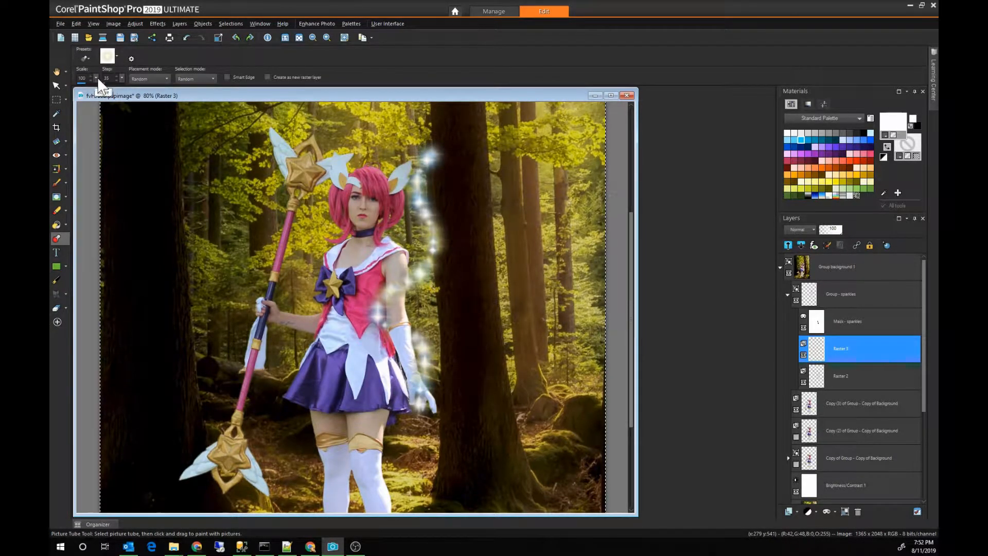
Step: Reduce the picture tube scale and paint smaller flares on Raster 3 along the trail beside the hair and arm
{"action": "left_click_drag", "start_coordinate": [96, 78], "coordinate": [89, 80]}
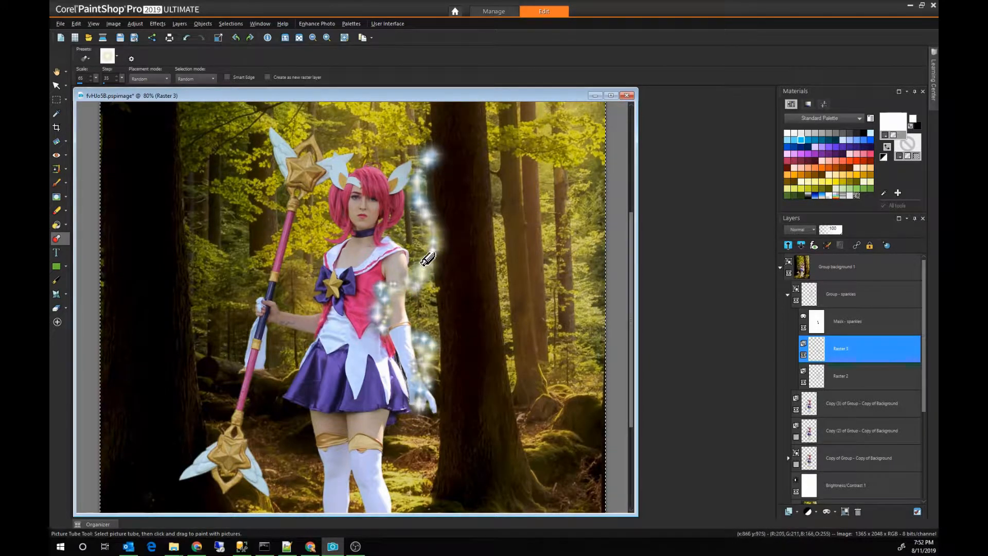
{"action": "left_click", "coordinate": [445, 230]}
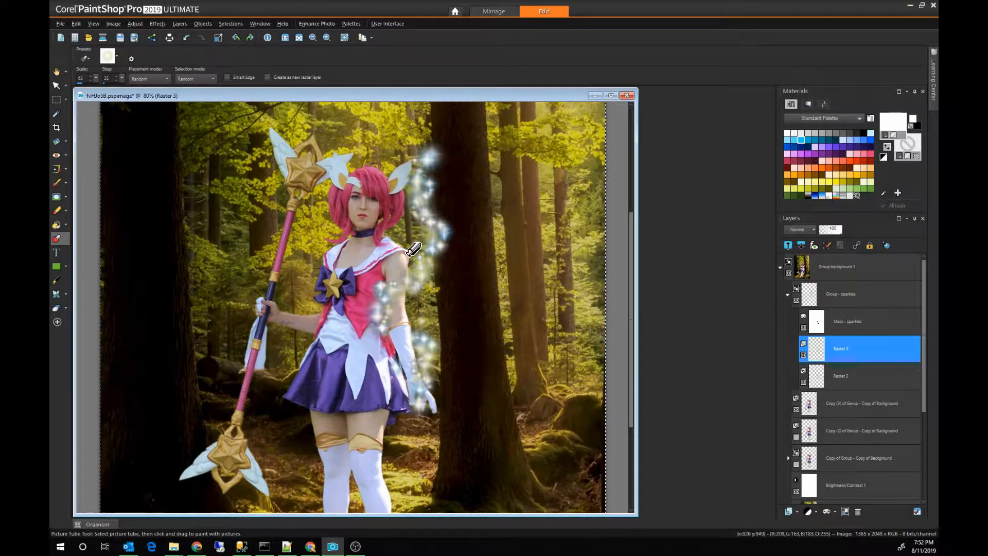
{"action": "left_click", "coordinate": [444, 205]}
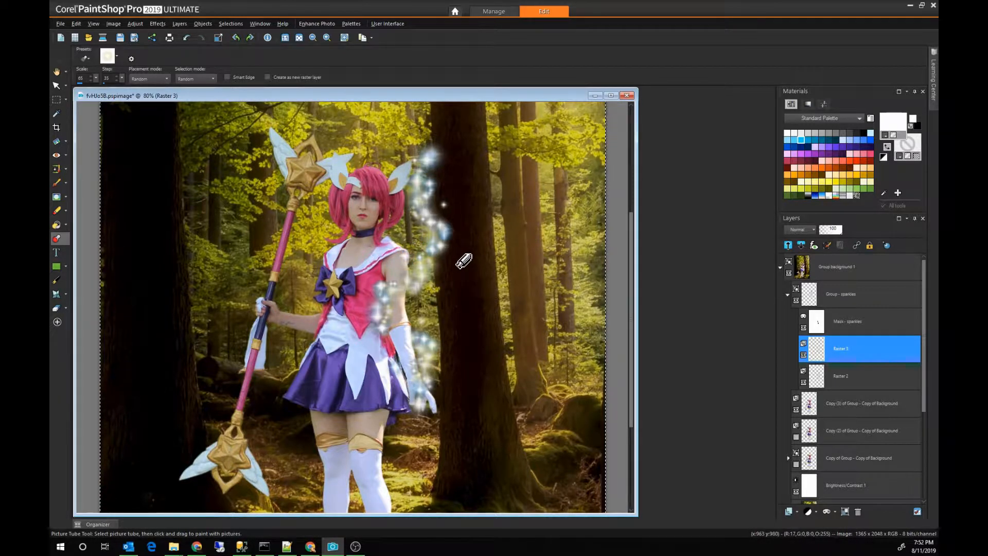
Step: Examine the sparkle trail on the whole figure, comparing it with the sparkles mask switched off and on
{"action": "scroll", "coordinate": [495, 374], "scroll_direction": "down", "scroll_amount": 1}
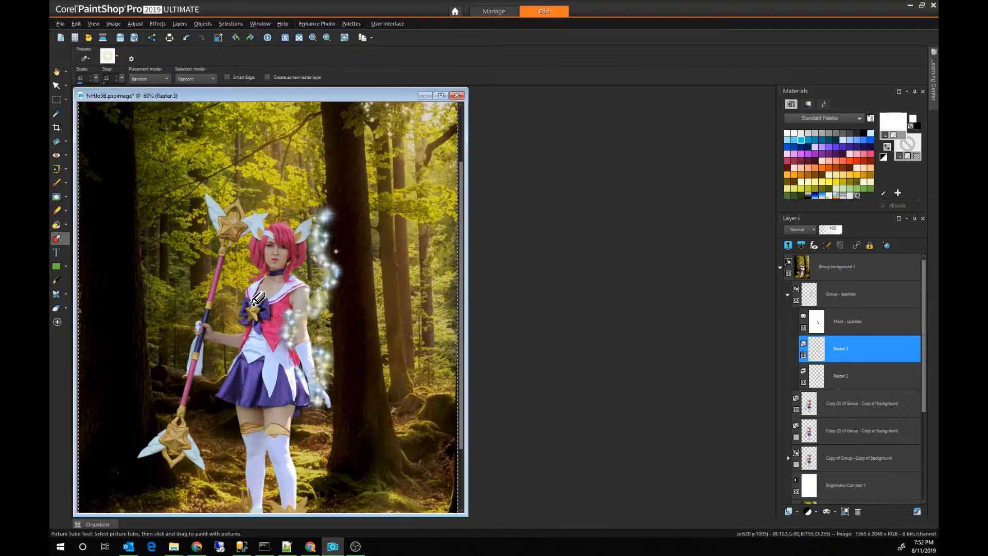
{"action": "left_click_drag", "start_coordinate": [301, 95], "coordinate": [370, 96]}
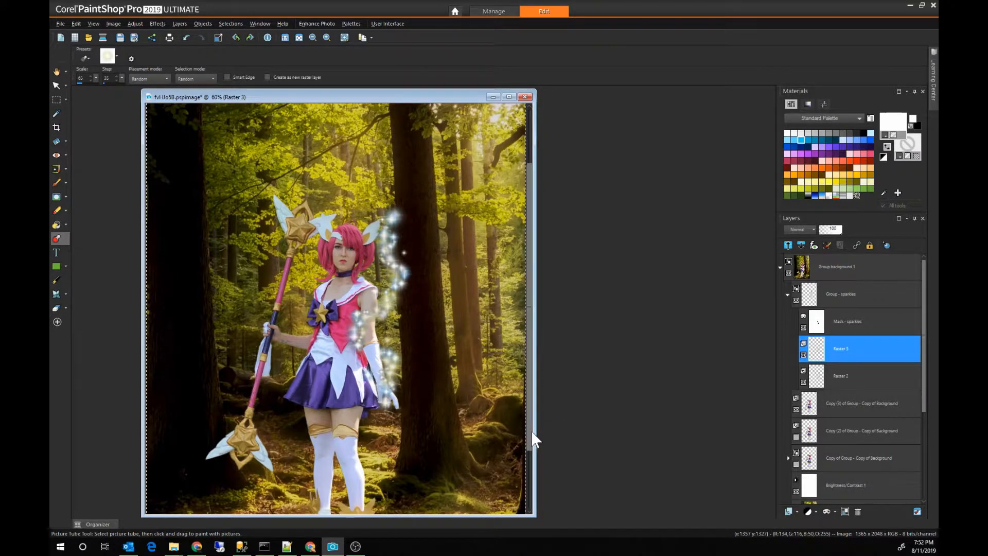
{"action": "scroll", "coordinate": [530, 440], "scroll_direction": "down", "scroll_amount": 3}
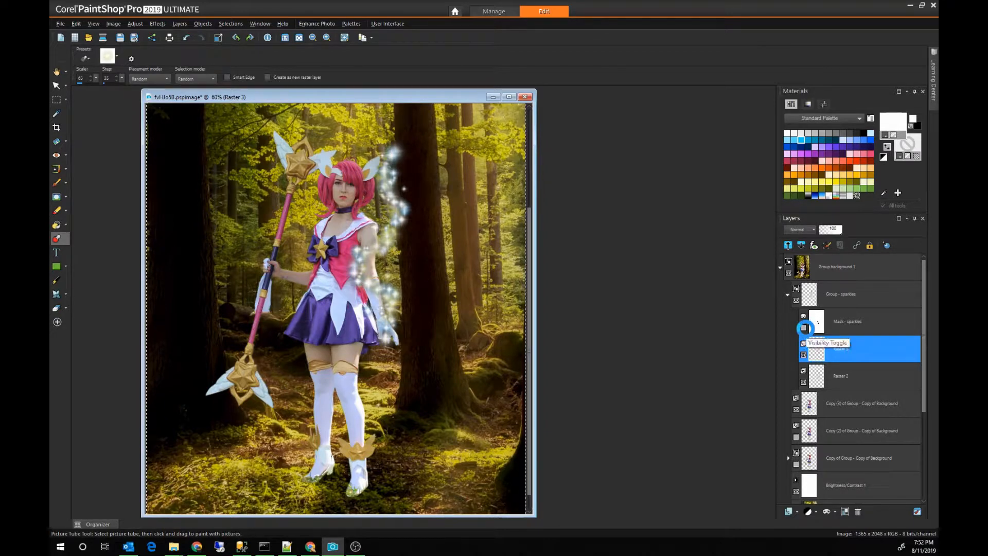
{"action": "left_click", "coordinate": [804, 328]}
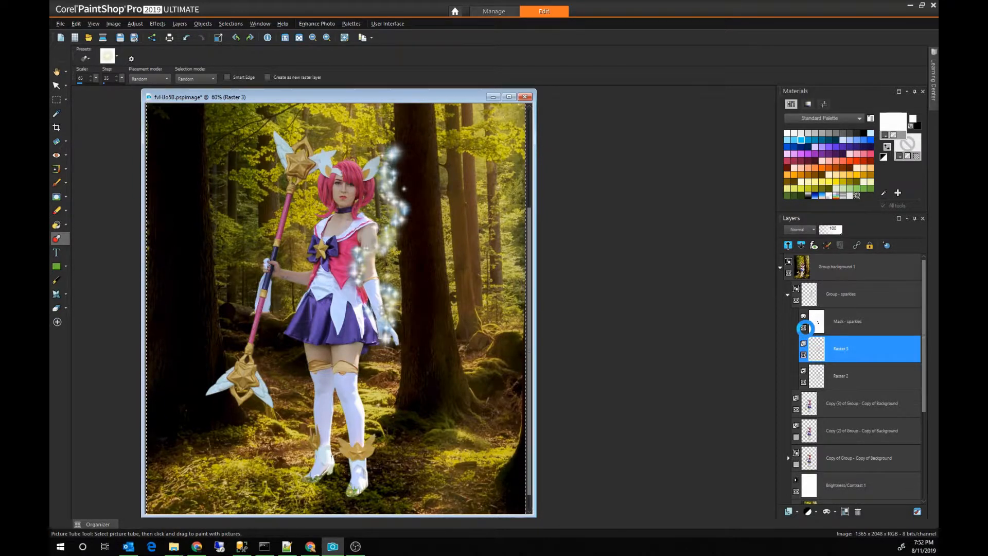
{"action": "left_click", "coordinate": [805, 328]}
Step: Paint white on the sparkles mask with the Paint Brush over the arm and glove to clear the earlier black strokes
{"action": "left_click", "coordinate": [839, 324]}
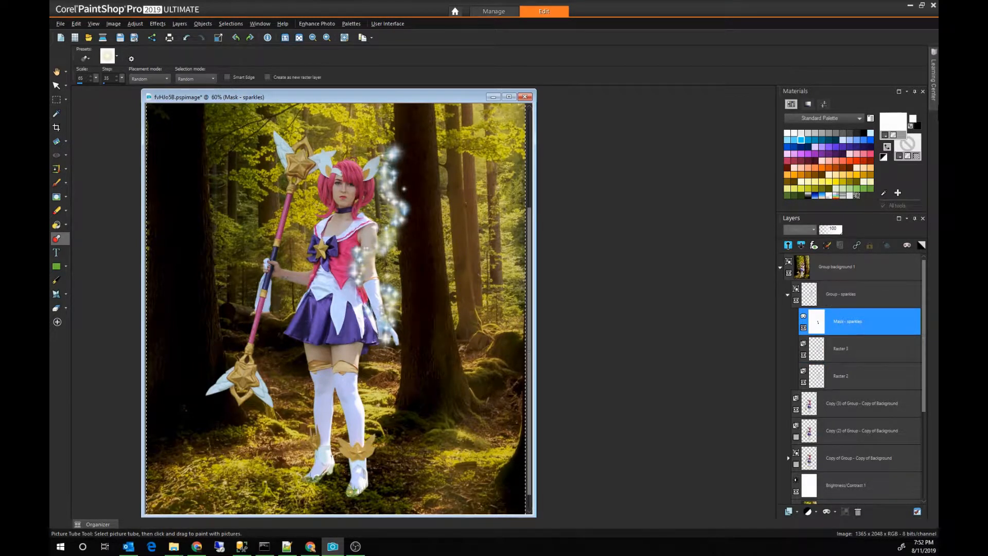
{"action": "left_click", "coordinate": [913, 129]}
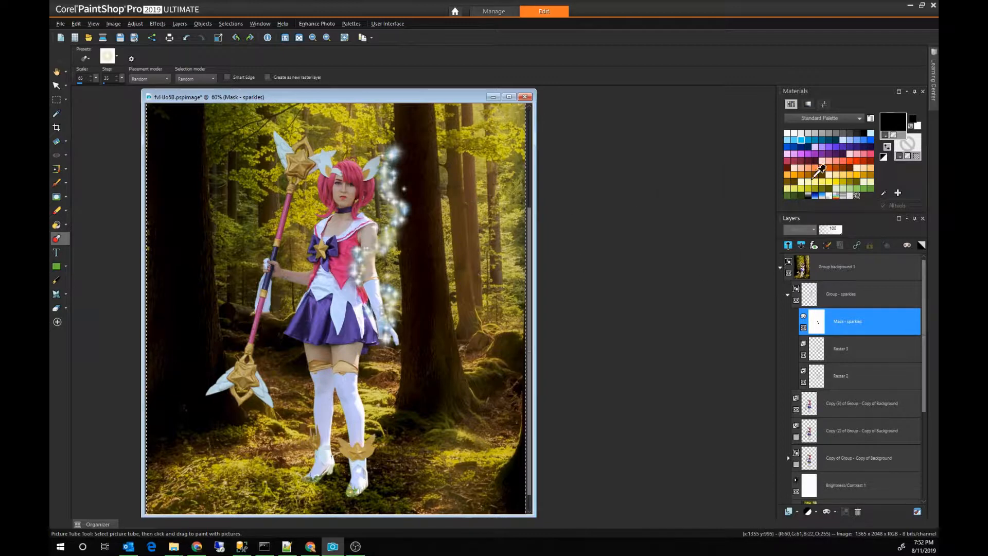
{"action": "left_click", "coordinate": [914, 129]}
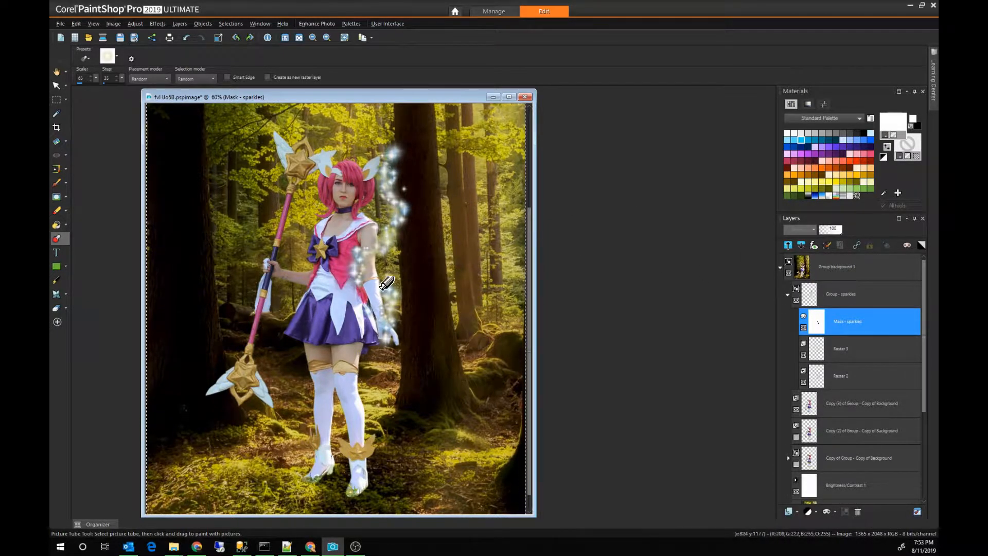
{"action": "scroll", "coordinate": [388, 262], "scroll_direction": "up", "scroll_amount": 3}
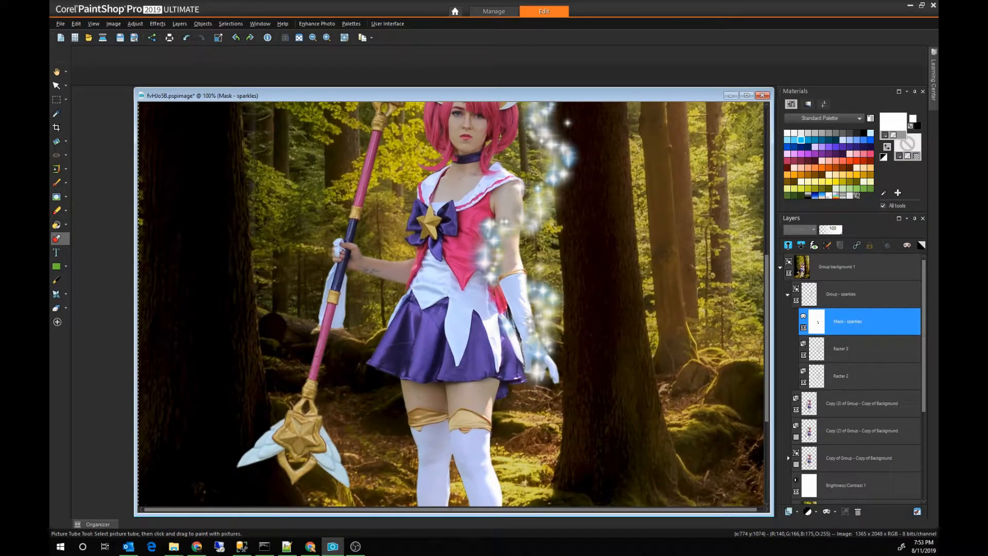
{"action": "key", "text": "b"}
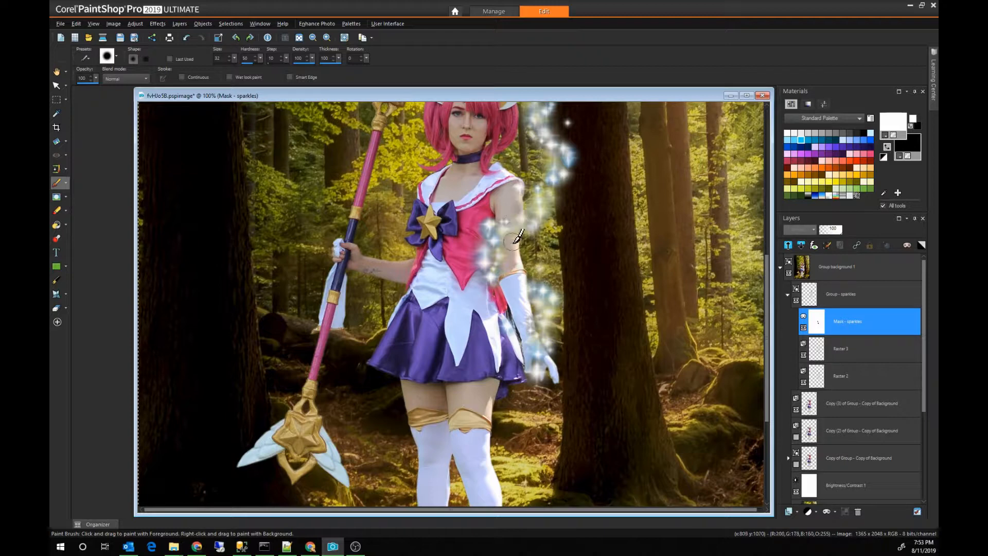
{"action": "left_click_drag", "start_coordinate": [512, 204], "coordinate": [516, 229]}
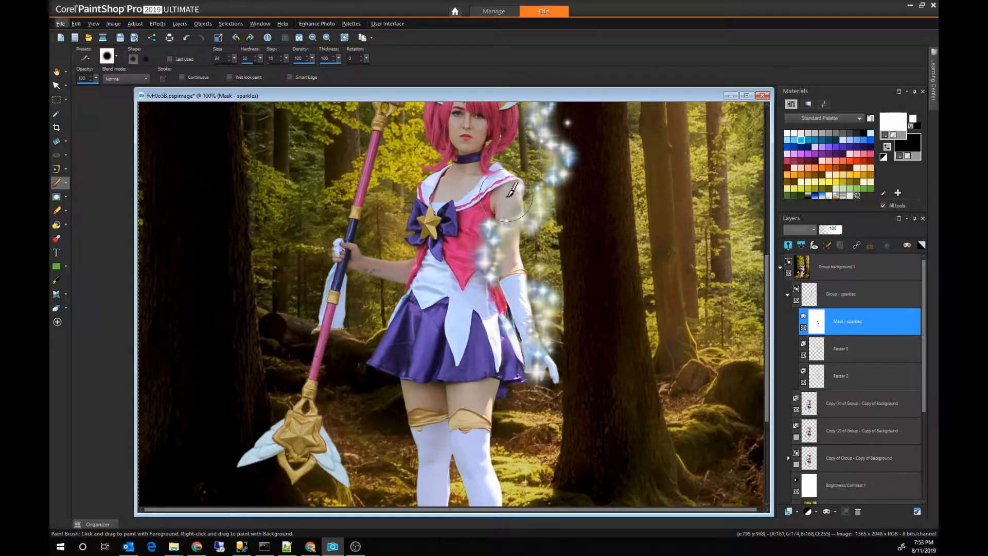
{"action": "left_click_drag", "start_coordinate": [523, 294], "coordinate": [528, 177]}
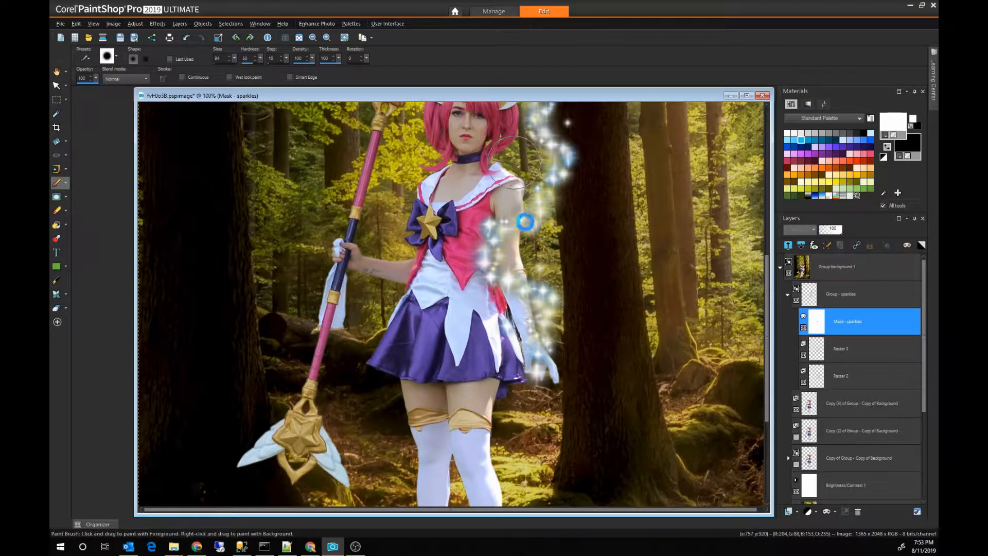
{"action": "left_click_drag", "start_coordinate": [531, 318], "coordinate": [547, 362]}
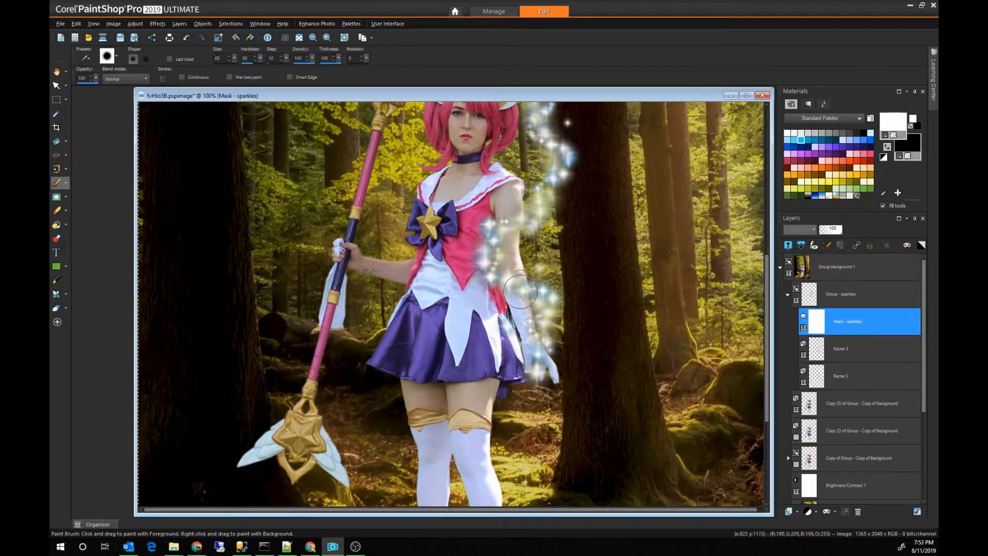
Step: Paint black on the sparkles mask over the long glove to hide the sparkles in front of the forearm
{"action": "left_click_drag", "start_coordinate": [521, 292], "coordinate": [541, 361]}
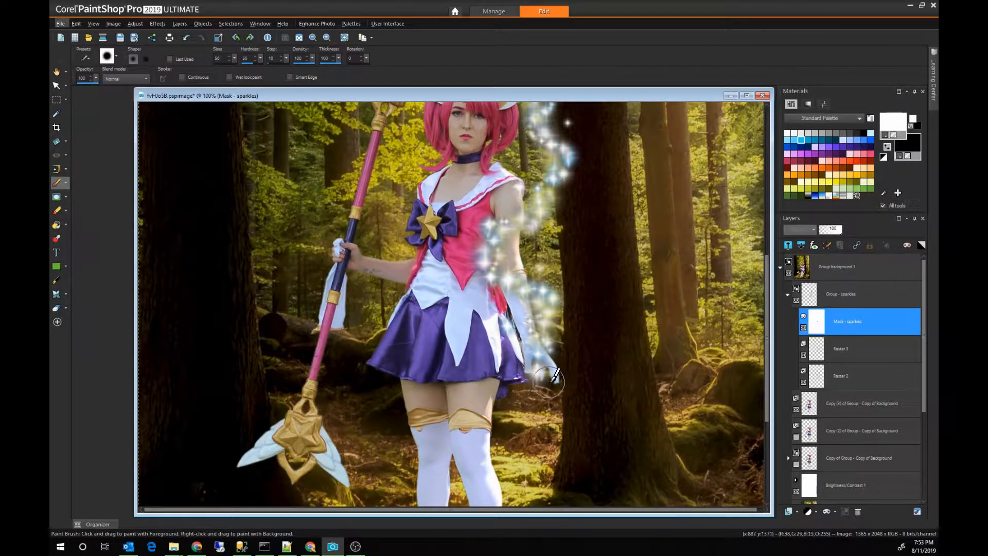
{"action": "mouse_move", "coordinate": [543, 383]}
{"action": "left_mouse_down"}
{"action": "mouse_move", "coordinate": [538, 367]}
{"action": "mouse_move", "coordinate": [551, 340]}
{"action": "left_mouse_up"}
{"action": "mouse_move", "coordinate": [528, 280]}
{"action": "left_mouse_down"}
{"action": "mouse_move", "coordinate": [531, 256]}
{"action": "mouse_move", "coordinate": [518, 280]}
{"action": "mouse_move", "coordinate": [522, 304]}
{"action": "mouse_move", "coordinate": [551, 338]}
{"action": "mouse_move", "coordinate": [559, 317]}
{"action": "mouse_move", "coordinate": [523, 285]}
{"action": "mouse_move", "coordinate": [519, 299]}
{"action": "mouse_move", "coordinate": [512, 276]}
{"action": "left_mouse_up"}
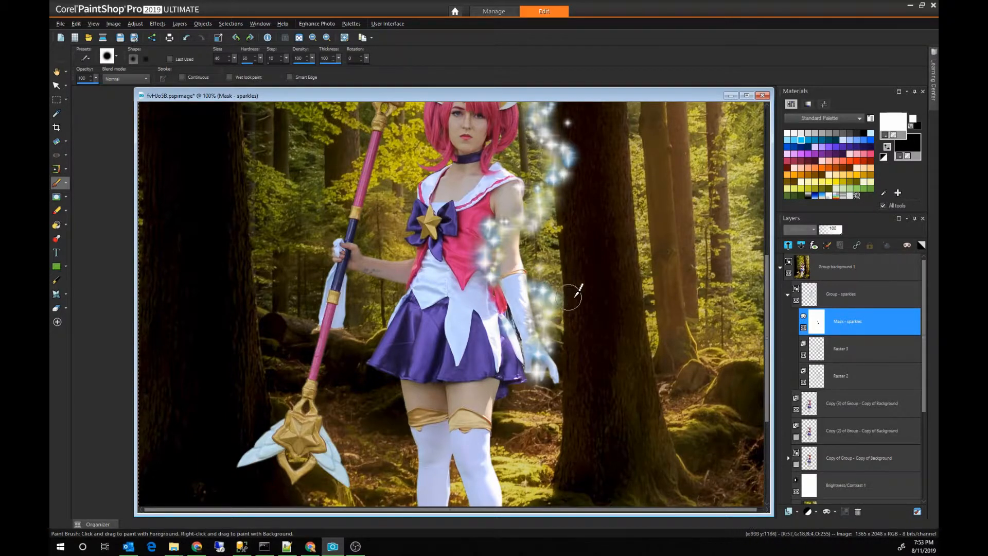
{"action": "scroll", "coordinate": [645, 258], "scroll_direction": "down", "scroll_amount": 4}
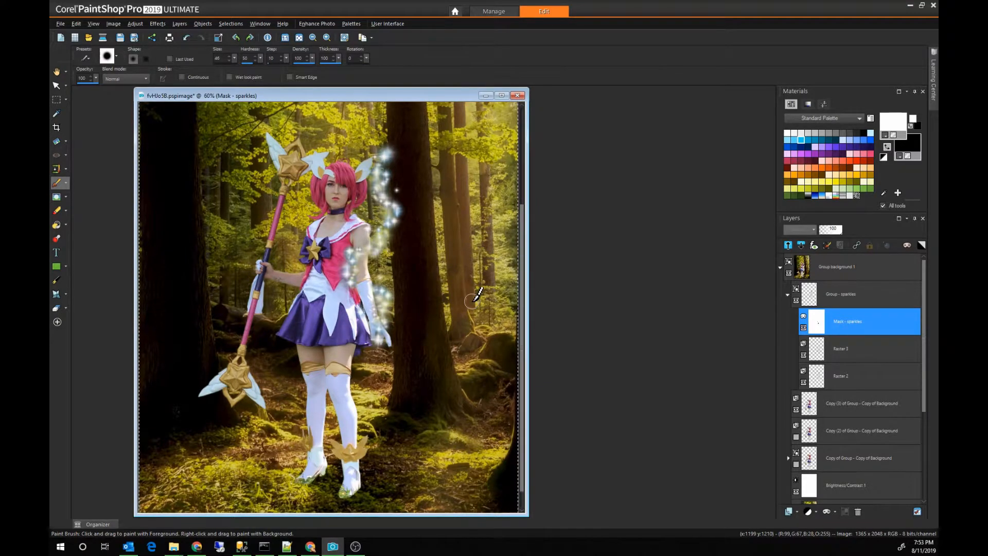
{"action": "scroll", "coordinate": [392, 255], "scroll_direction": "down", "scroll_amount": 1}
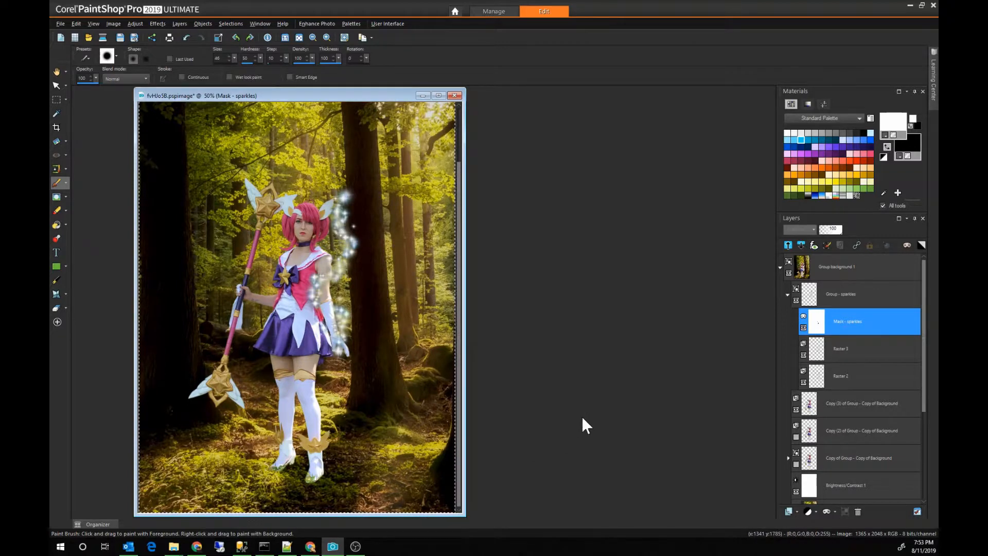
Step: Collapse Group - sparkles and add a white mask layer that shows everything to Copy (3) of Group - Copy of Background
{"action": "left_click", "coordinate": [787, 295]}
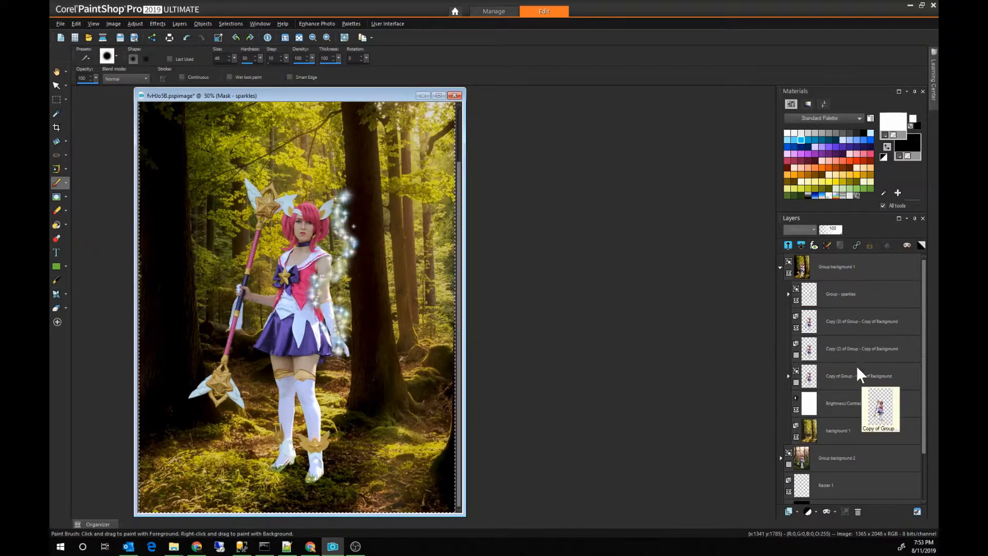
{"action": "left_click", "coordinate": [845, 330]}
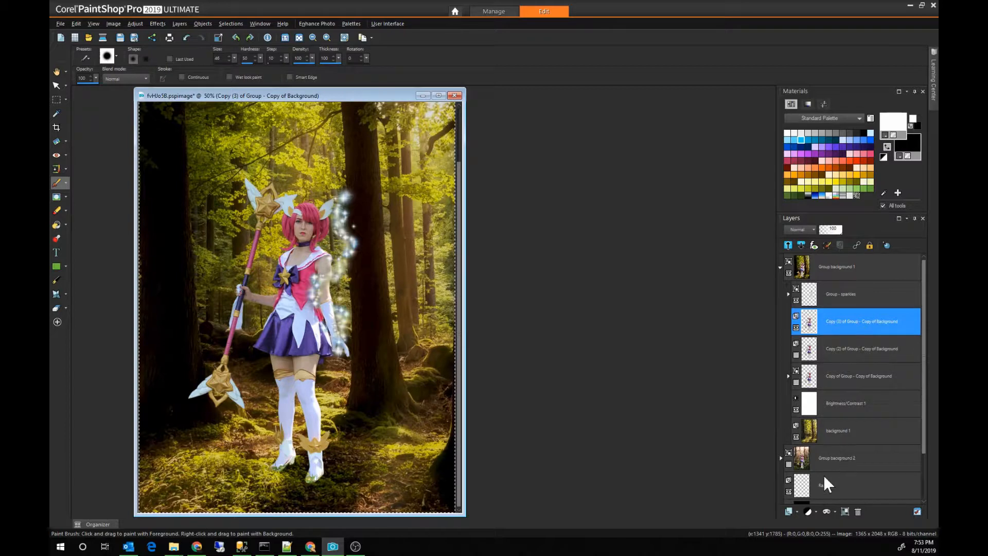
{"action": "left_click", "coordinate": [815, 510]}
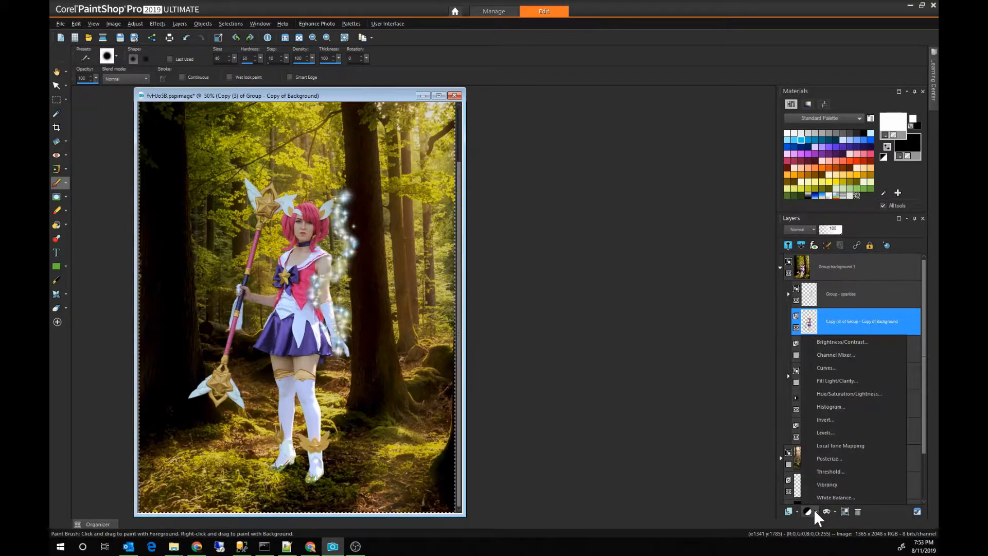
{"action": "left_click", "coordinate": [828, 510]}
{"action": "left_click", "coordinate": [828, 510]}
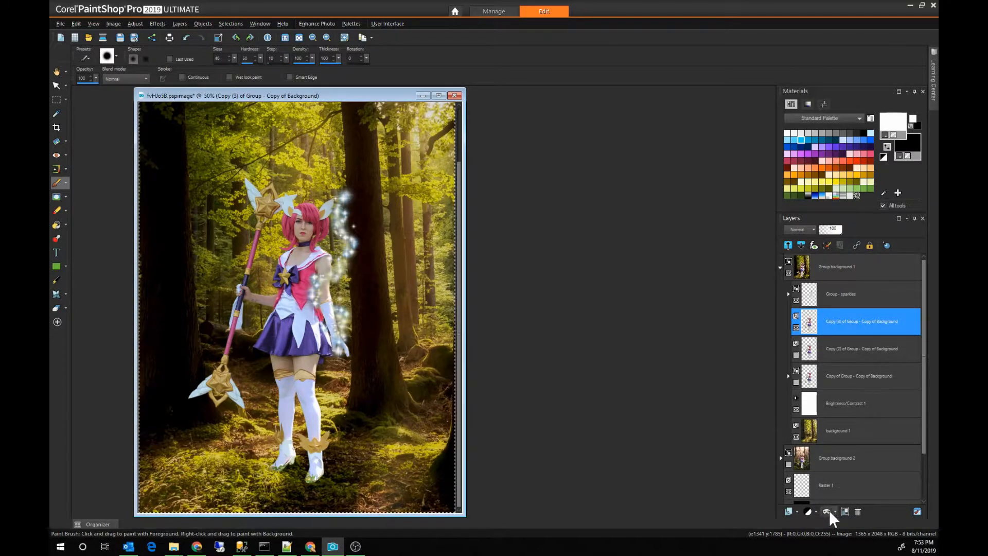
{"action": "left_click", "coordinate": [833, 511]}
{"action": "left_click", "coordinate": [846, 496]}
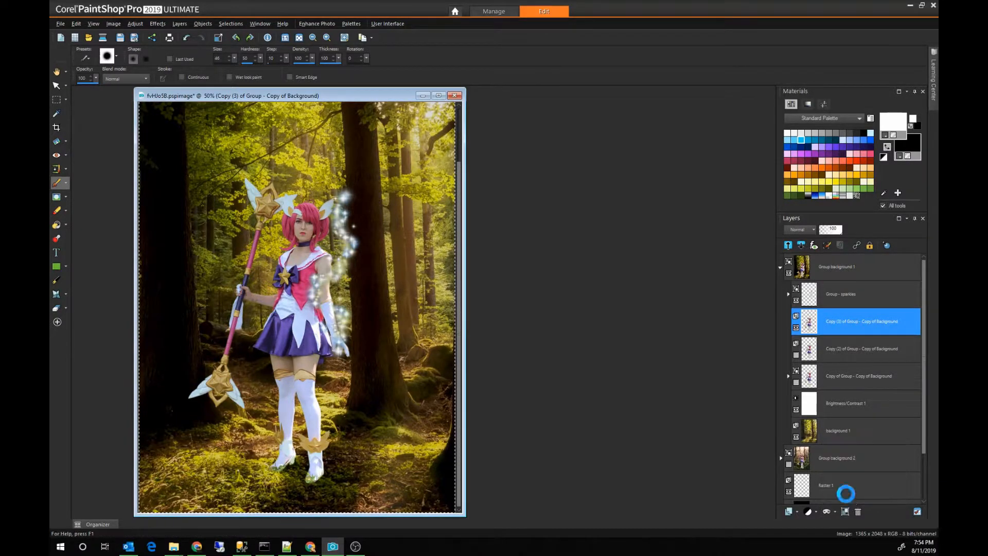
{"action": "key", "text": "Return"}
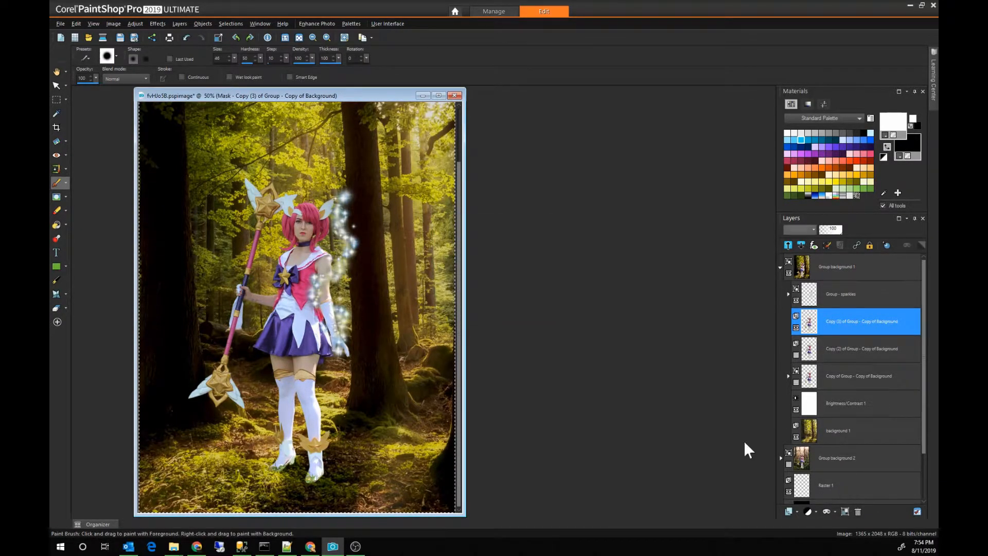
Step: Paint black on the mask of Copy (3) of Group - Copy of Background over the rear boot's toe to hide its green remnants
{"action": "scroll", "coordinate": [323, 471], "scroll_direction": "up", "scroll_amount": 3}
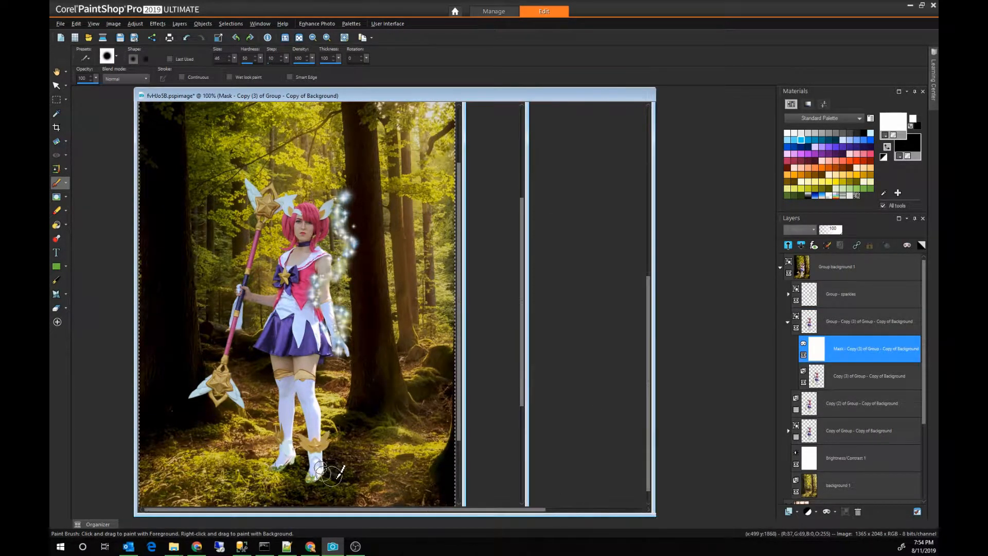
{"action": "scroll", "coordinate": [338, 471], "scroll_direction": "up", "scroll_amount": 2}
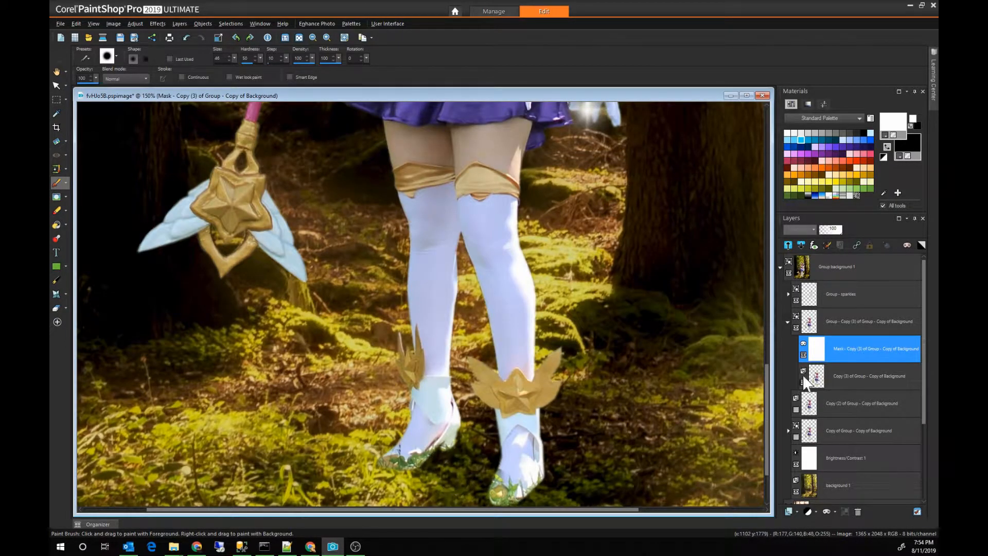
{"action": "left_click_drag", "start_coordinate": [767, 391], "coordinate": [768, 413]}
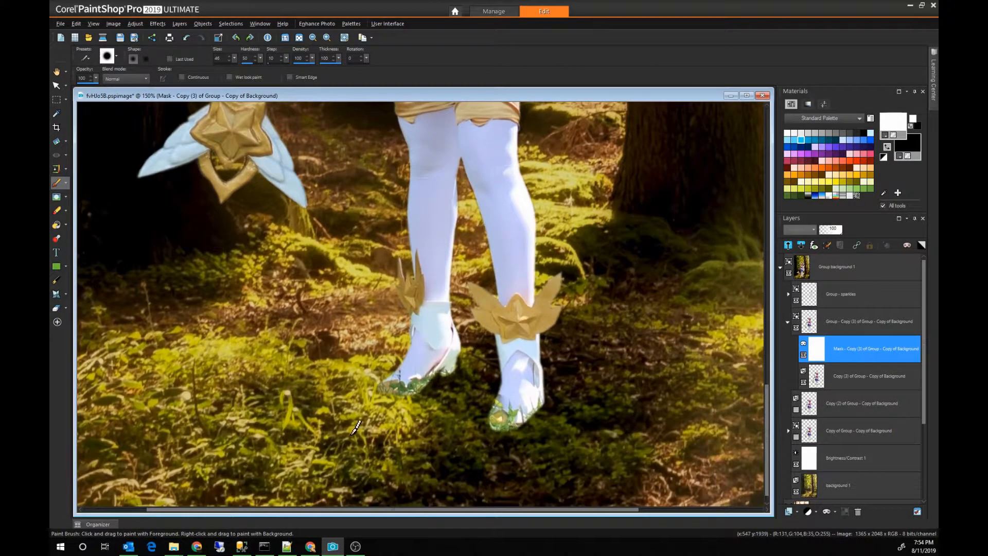
{"action": "left_click_drag", "start_coordinate": [406, 414], "coordinate": [410, 406], "text": "alt"}
{"action": "right_click", "coordinate": [415, 397]}
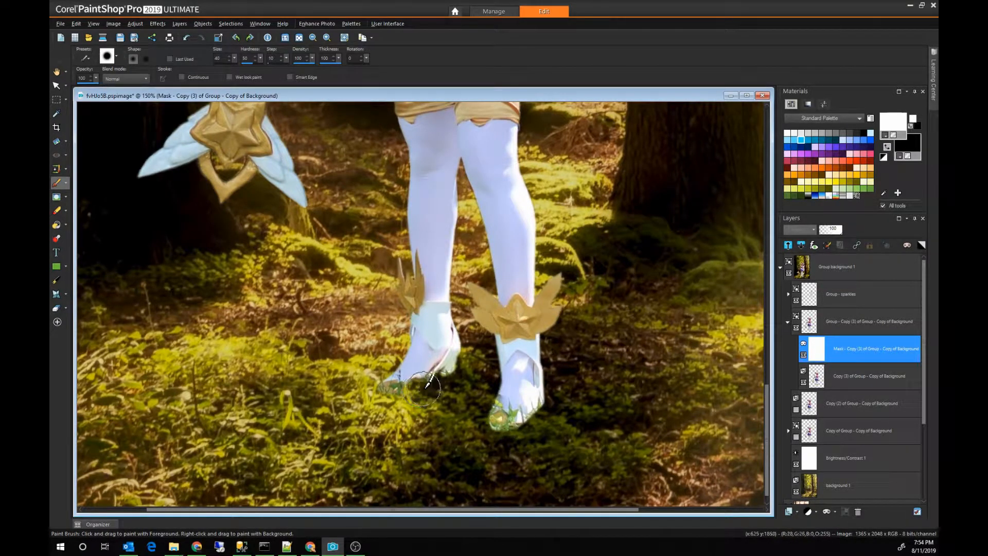
{"action": "left_click_drag", "start_coordinate": [423, 389], "coordinate": [452, 381]}
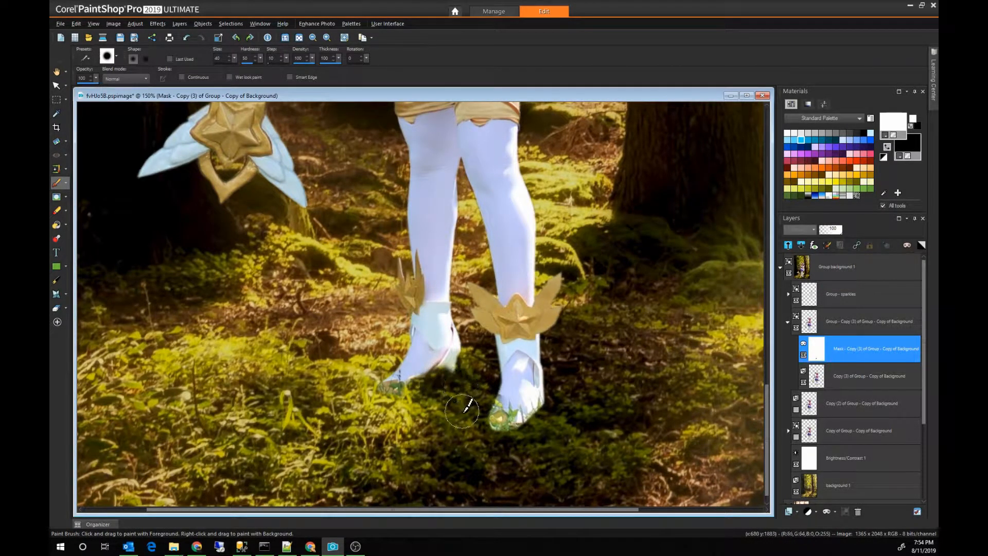
{"action": "key", "text": "ctrl+z"}
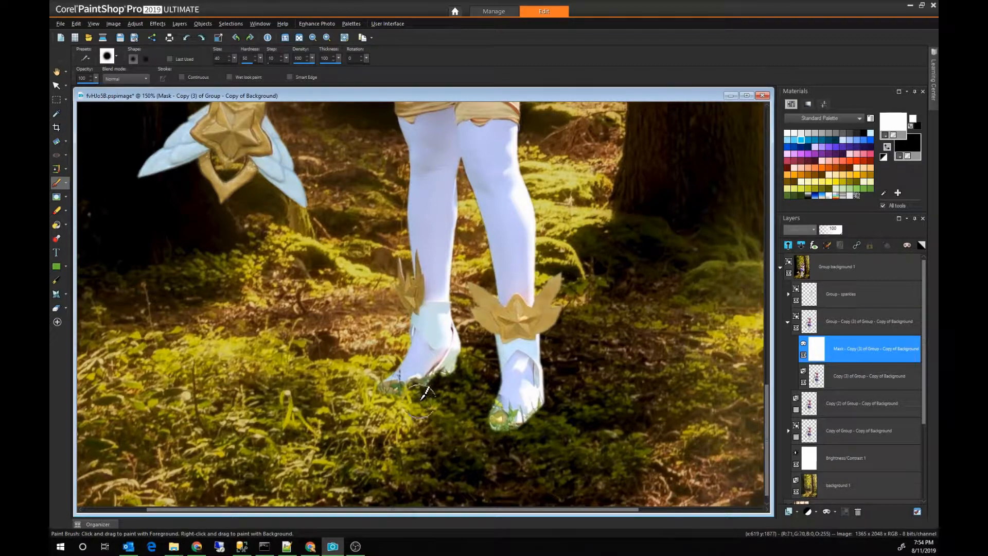
{"action": "left_click_drag", "start_coordinate": [414, 400], "coordinate": [401, 387], "text": "alt"}
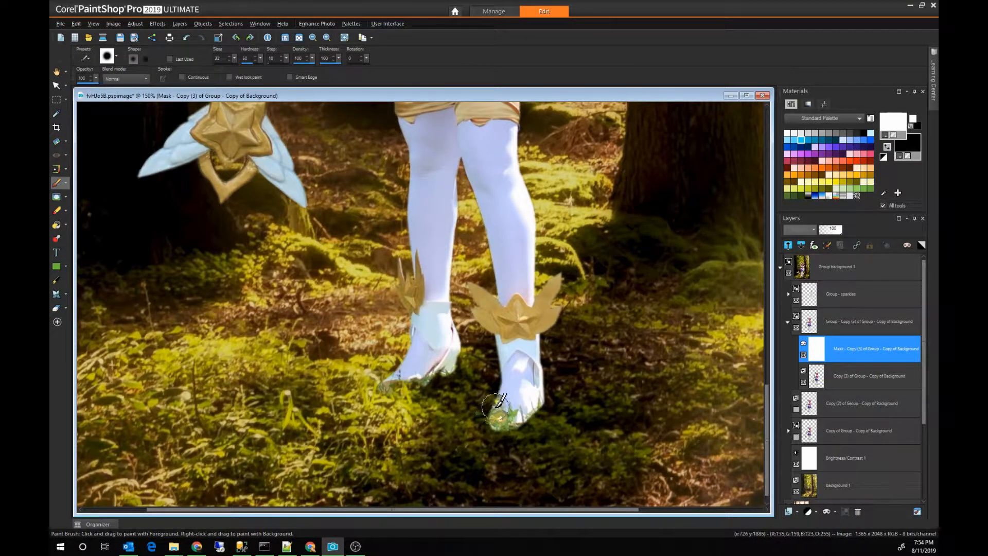
{"action": "left_click_drag", "start_coordinate": [495, 407], "coordinate": [498, 423]}
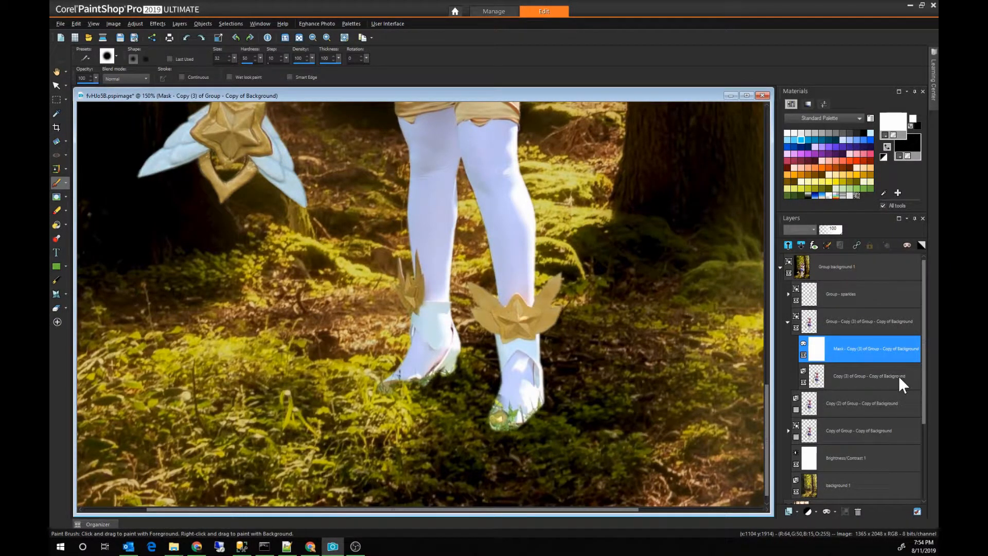
Step: Add a new raster layer with the default settings directly above Copy (3) of Group - Copy of Background, beneath its mask
{"action": "left_click", "coordinate": [853, 374]}
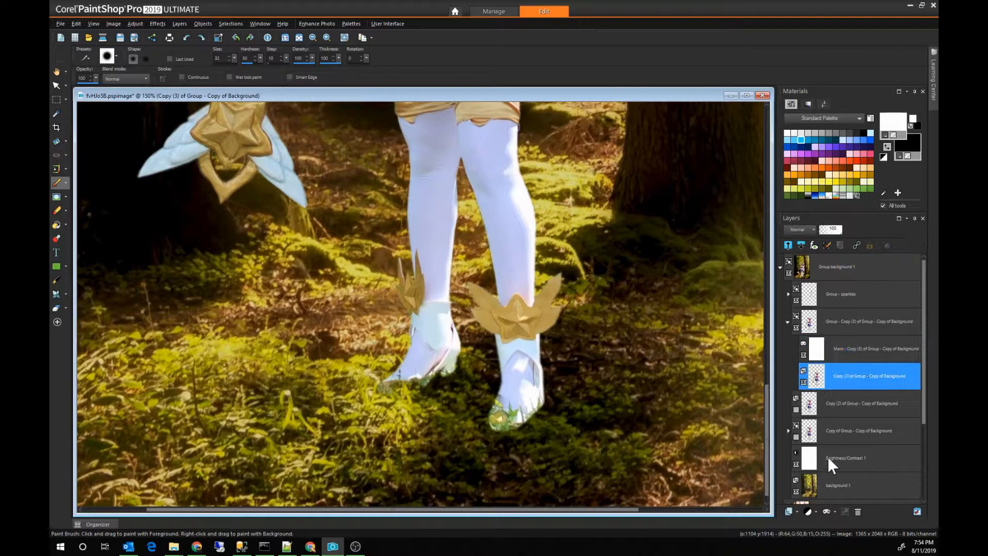
{"action": "left_click", "coordinate": [793, 508]}
{"action": "left_click", "coordinate": [806, 433]}
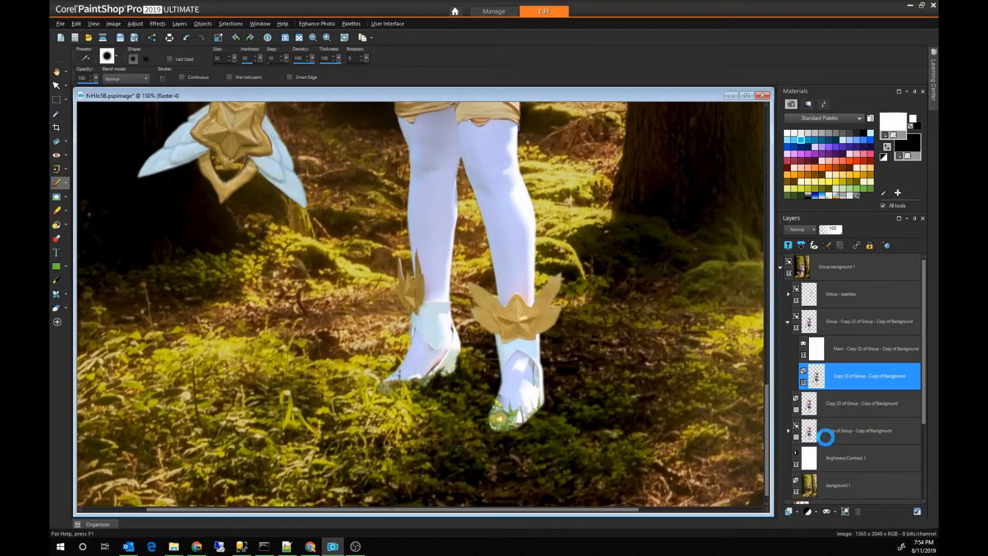
{"action": "key", "text": "Return"}
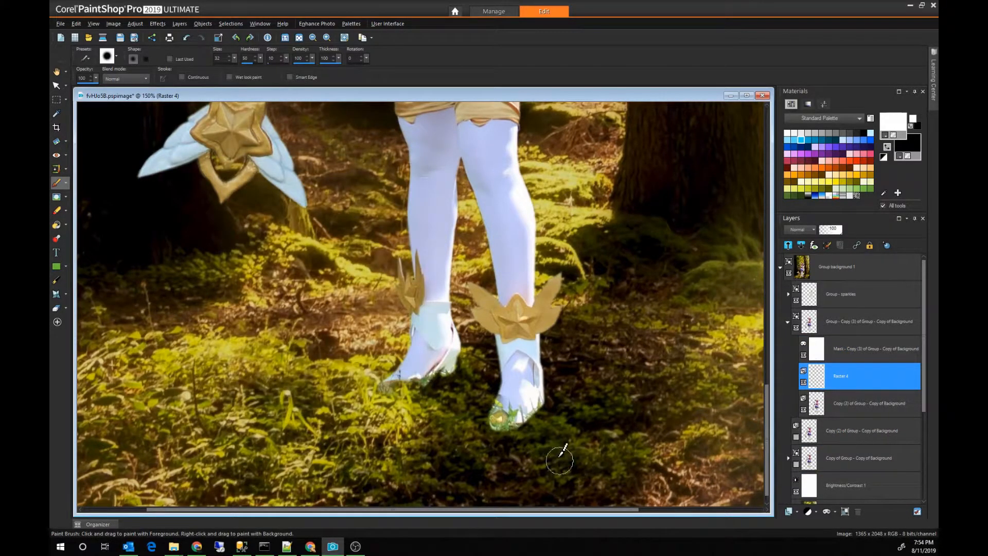
Step: Clone dark grass with the Clone Brush over the toe and sole of the front boot on the new layer, undoing the unwanted stroke
{"action": "key", "text": "alt"}
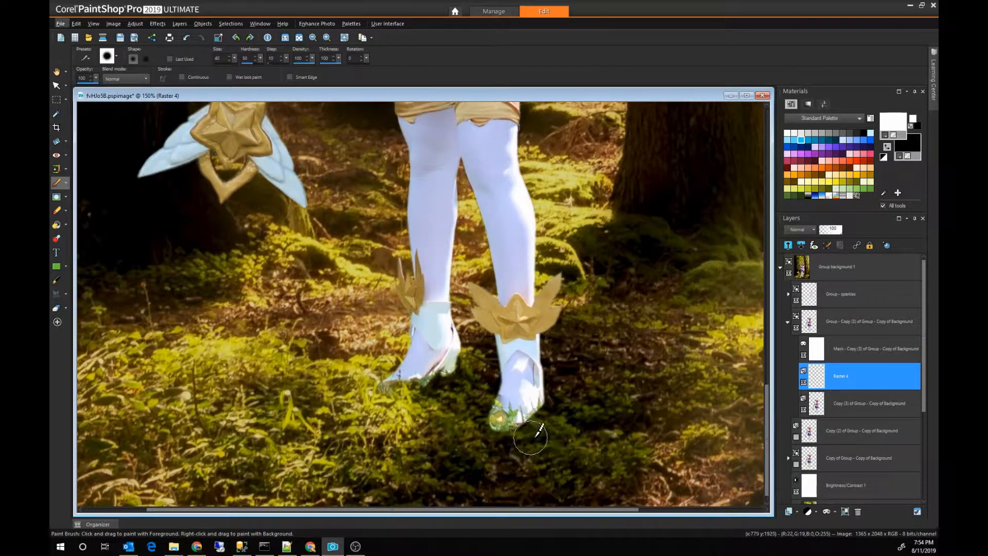
{"action": "key", "text": "c"}
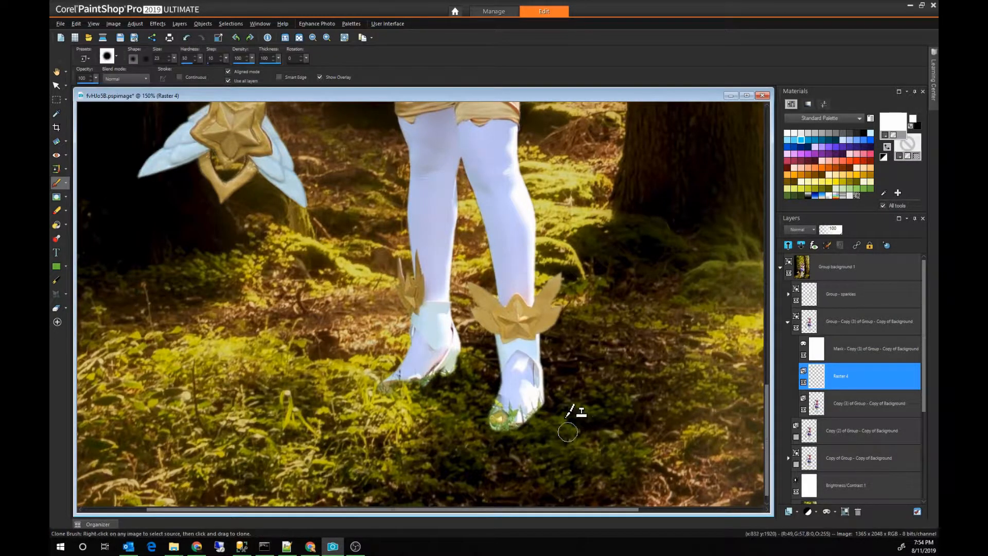
{"action": "right_click", "coordinate": [557, 428]}
{"action": "left_click_drag", "start_coordinate": [521, 428], "coordinate": [503, 423]}
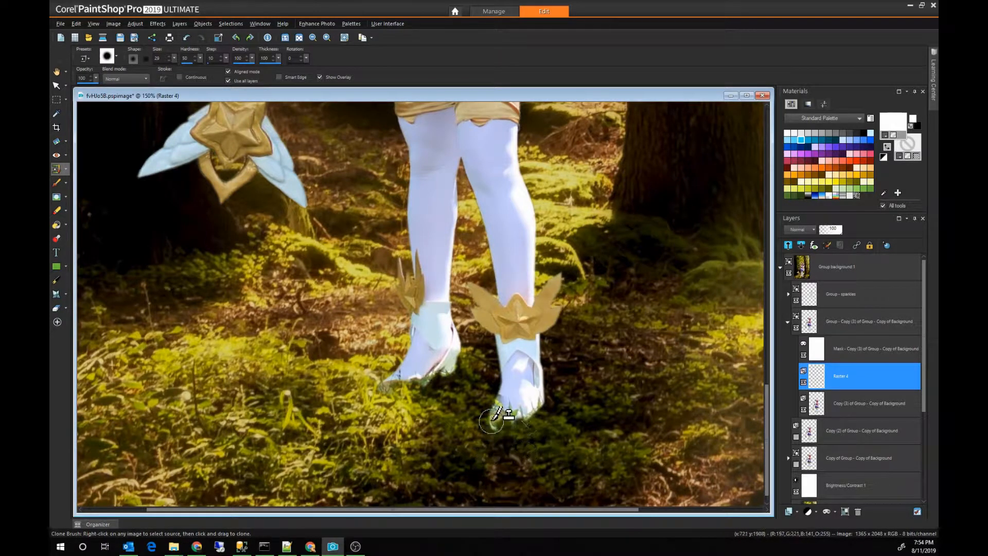
{"action": "left_click", "coordinate": [494, 420]}
{"action": "right_click", "coordinate": [555, 460]}
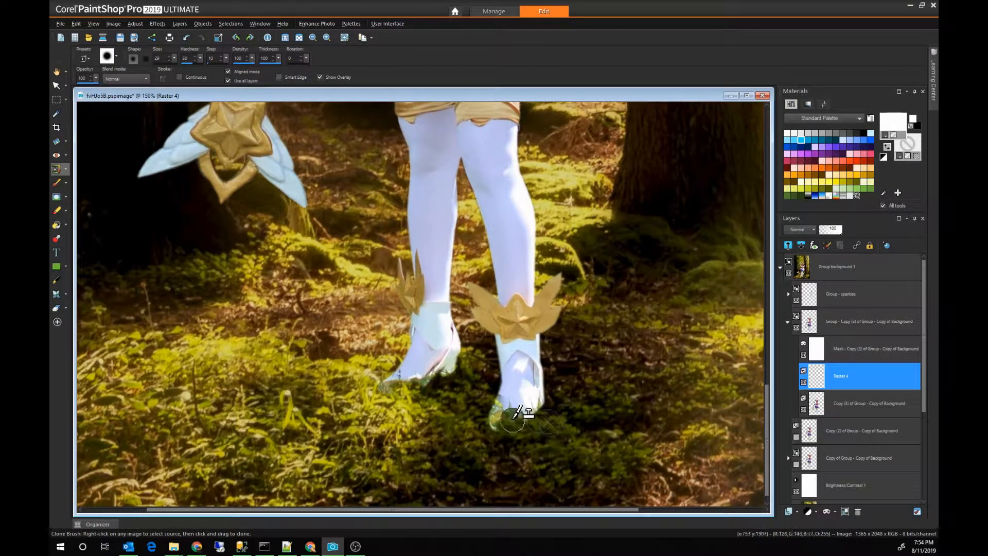
{"action": "mouse_move", "coordinate": [509, 421]}
{"action": "left_mouse_down"}
{"action": "mouse_move", "coordinate": [495, 422]}
{"action": "mouse_move", "coordinate": [541, 412]}
{"action": "left_mouse_up"}
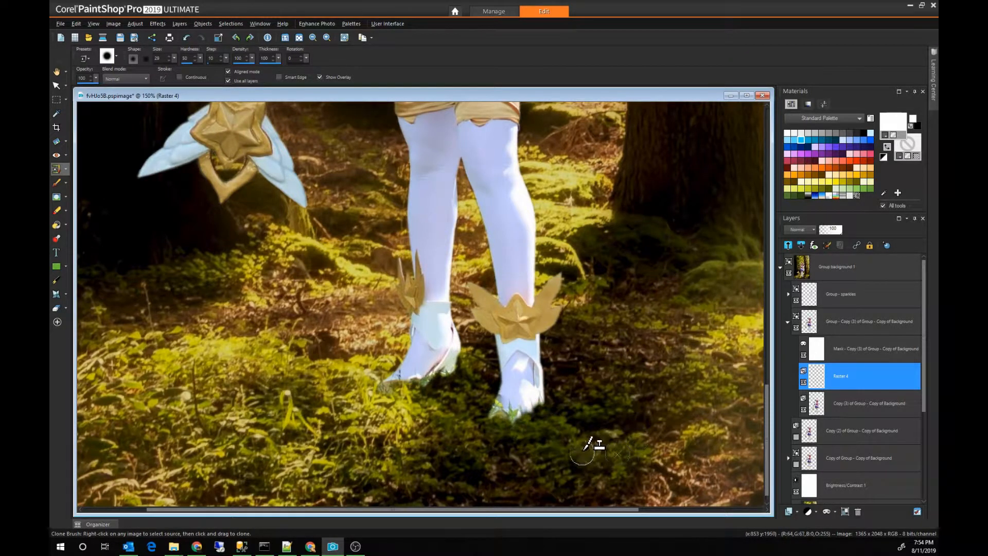
{"action": "key", "text": "ctrl+z"}
{"action": "right_click", "coordinate": [585, 410]}
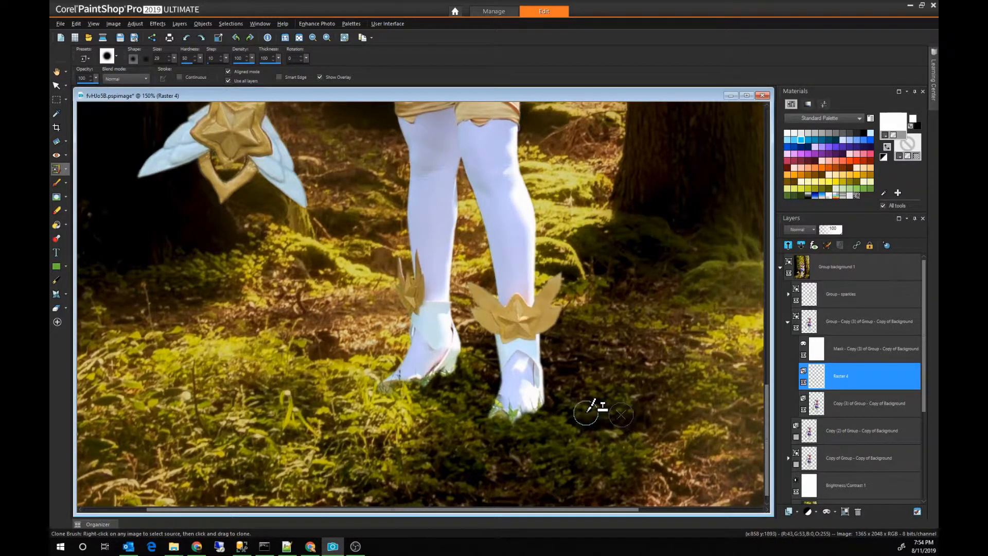
{"action": "left_click", "coordinate": [539, 405]}
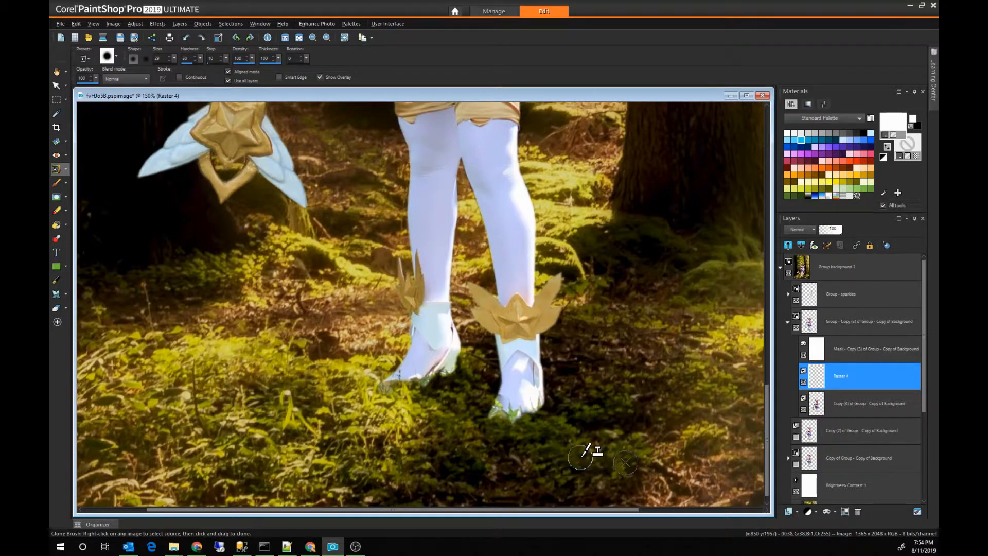
Step: Clone nearby dark grass over the sole and heel of the rear boot, replacing the attempt sampled from the lighter grass
{"action": "scroll", "coordinate": [623, 441], "scroll_direction": "up", "scroll_amount": 1}
{"action": "scroll", "coordinate": [623, 440], "scroll_direction": "up", "scroll_amount": 1}
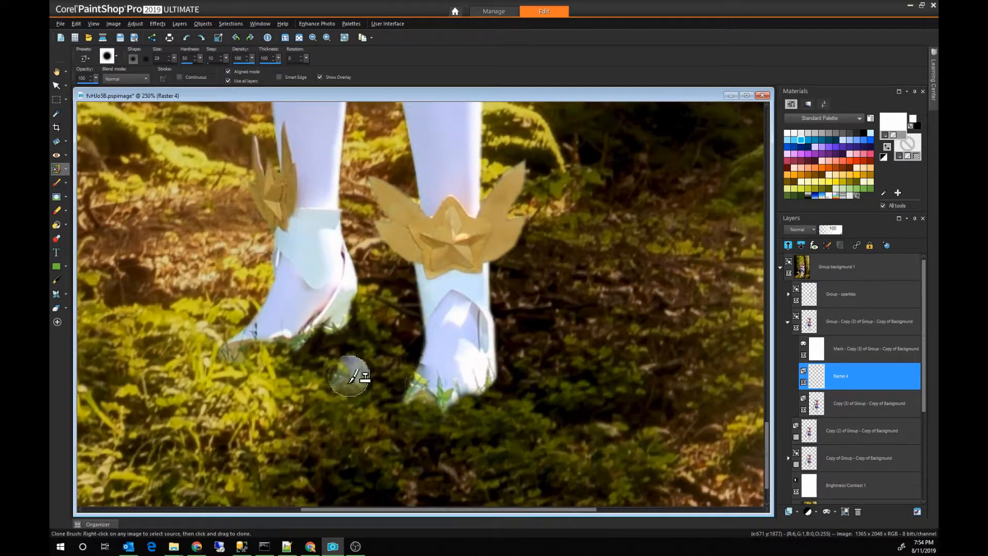
{"action": "right_click", "coordinate": [276, 376]}
{"action": "left_click_drag", "start_coordinate": [300, 353], "coordinate": [320, 341]}
{"action": "right_click", "coordinate": [209, 406]}
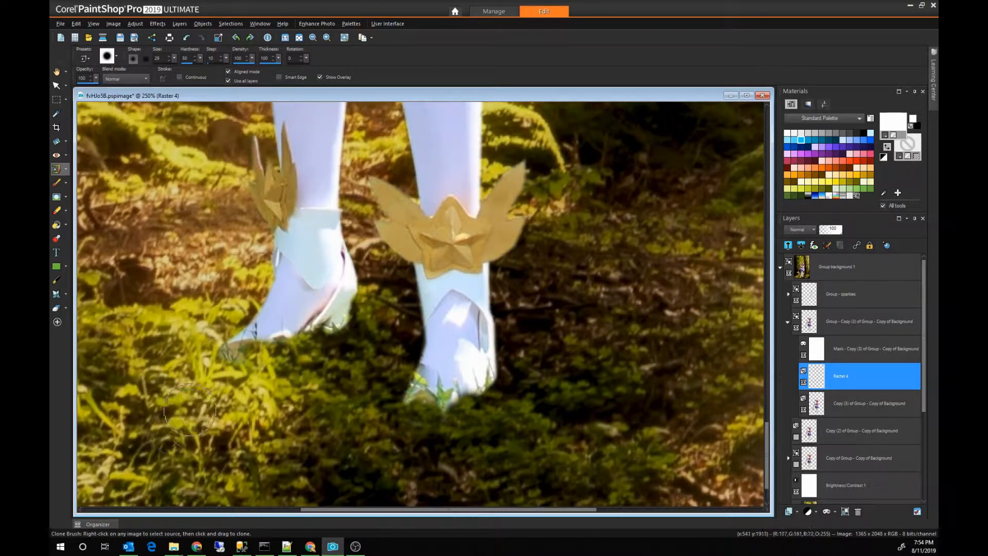
{"action": "left_click", "coordinate": [330, 342]}
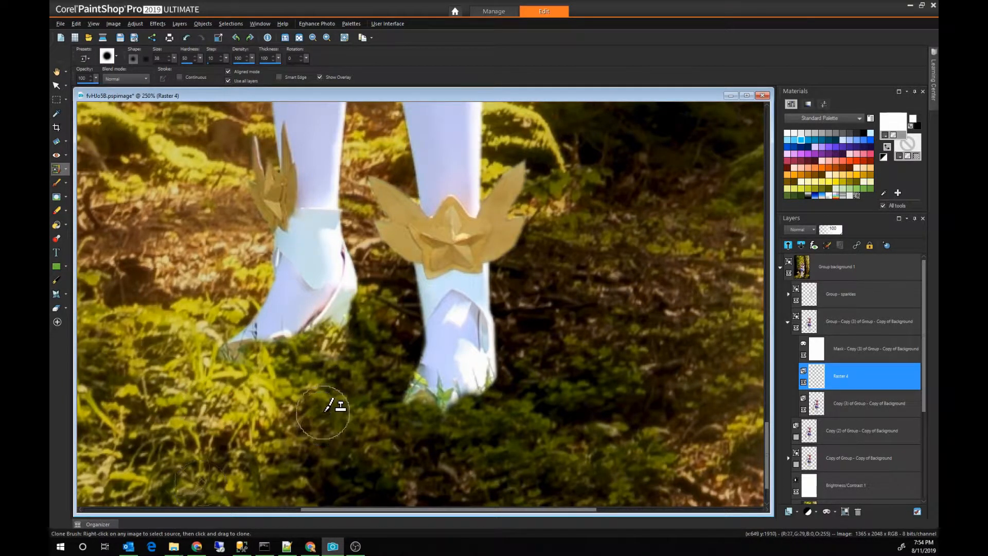
{"action": "key", "text": "ctrl+z"}
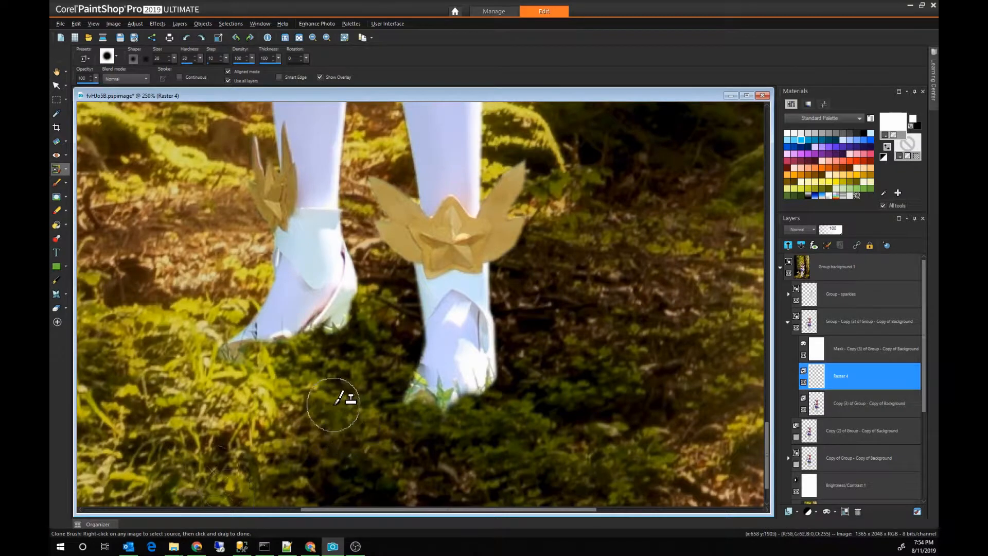
{"action": "right_click", "coordinate": [332, 403]}
{"action": "left_click_drag", "start_coordinate": [344, 338], "coordinate": [349, 332]}
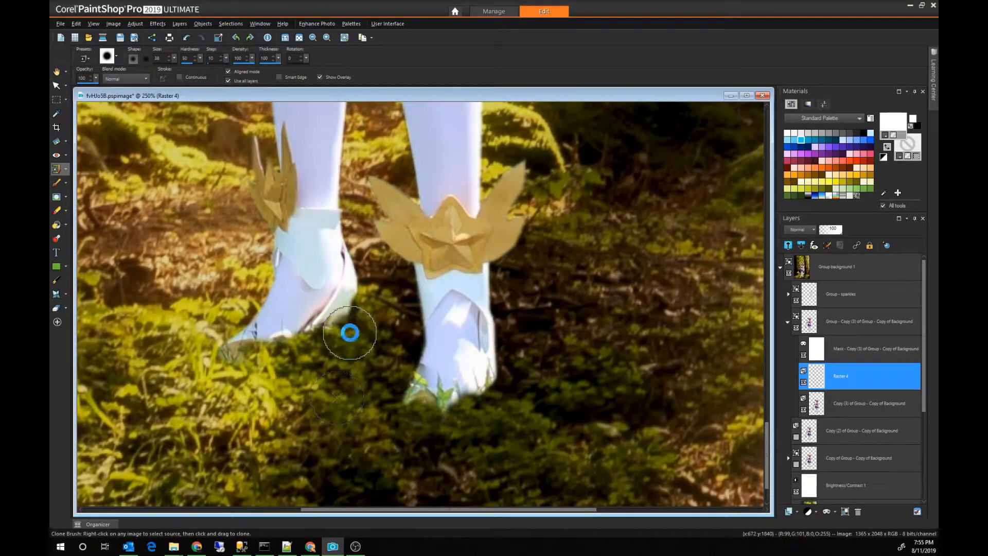
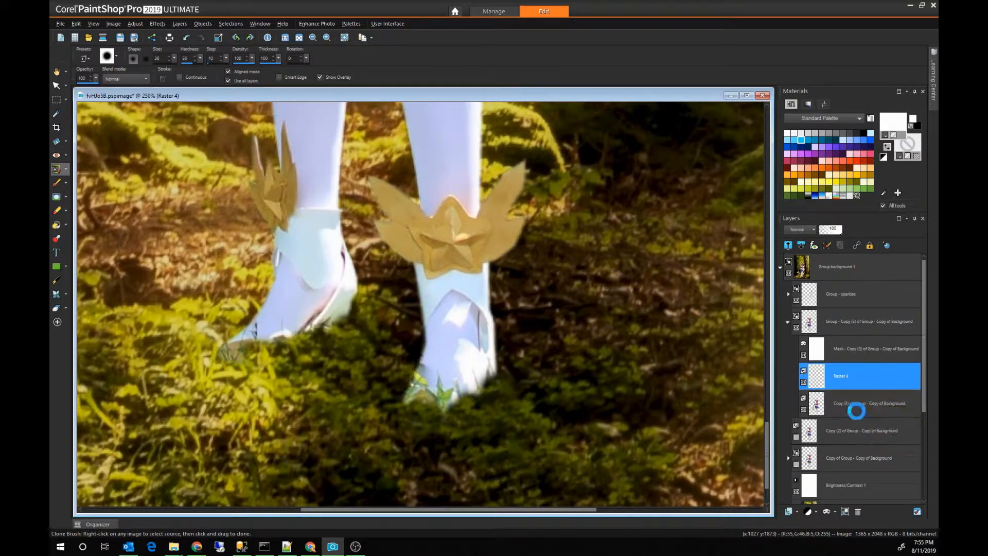
Step: Select the Copy (3) of Group - Copy of Background figure layer and collapse the mask group that contains it
{"action": "left_click", "coordinate": [870, 403]}
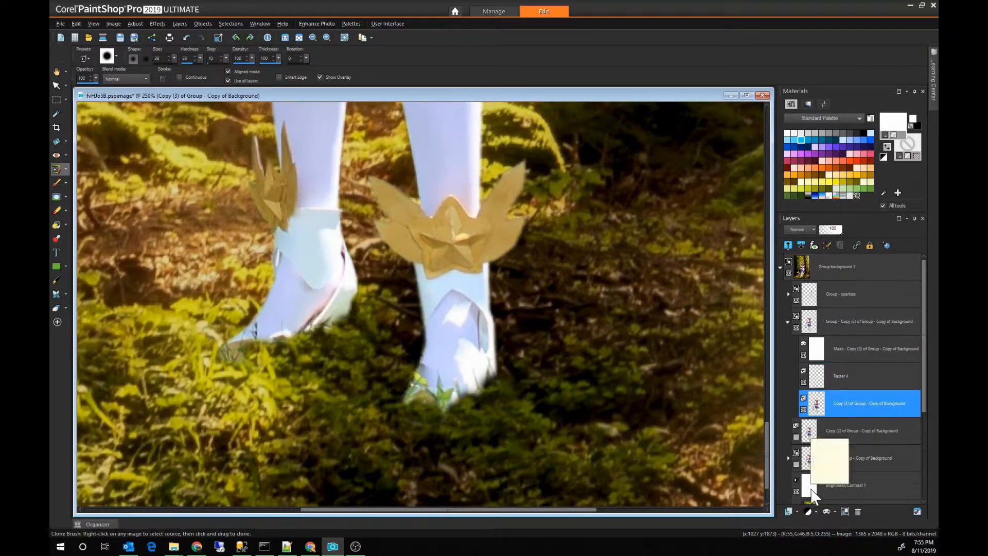
{"action": "scroll", "coordinate": [570, 418], "scroll_direction": "down", "scroll_amount": 2}
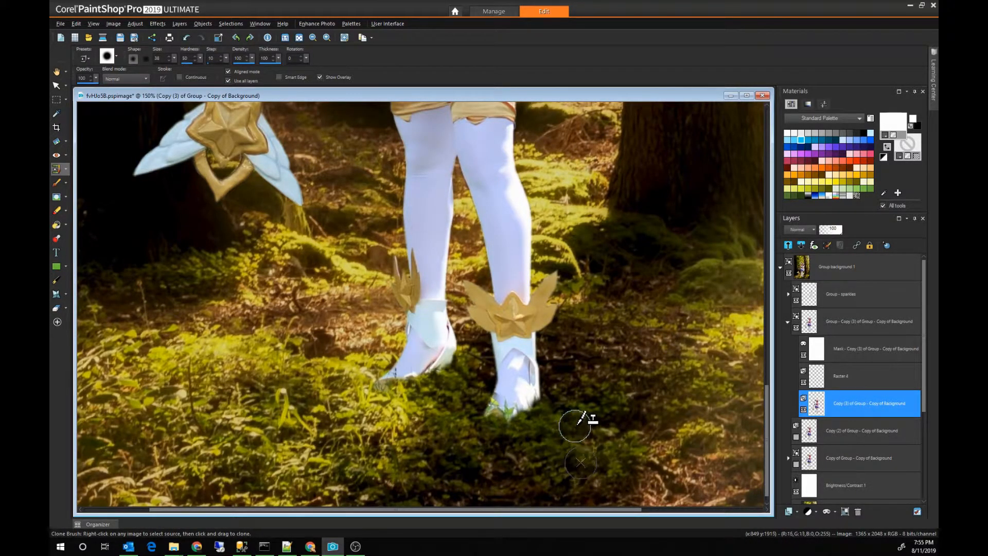
{"action": "scroll", "coordinate": [597, 408], "scroll_direction": "down", "scroll_amount": 2}
{"action": "scroll", "coordinate": [590, 399], "scroll_direction": "down", "scroll_amount": 2}
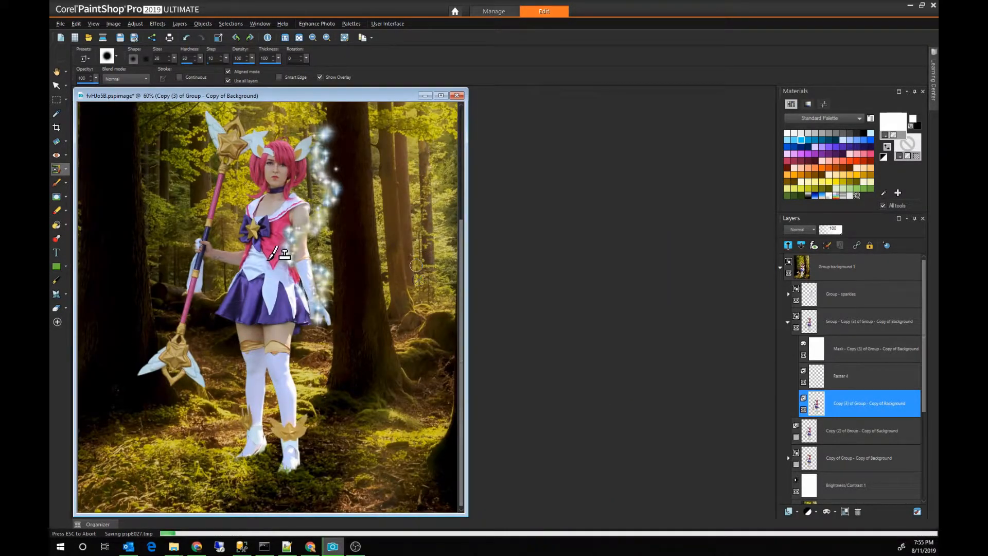
{"action": "left_click", "coordinate": [789, 322]}
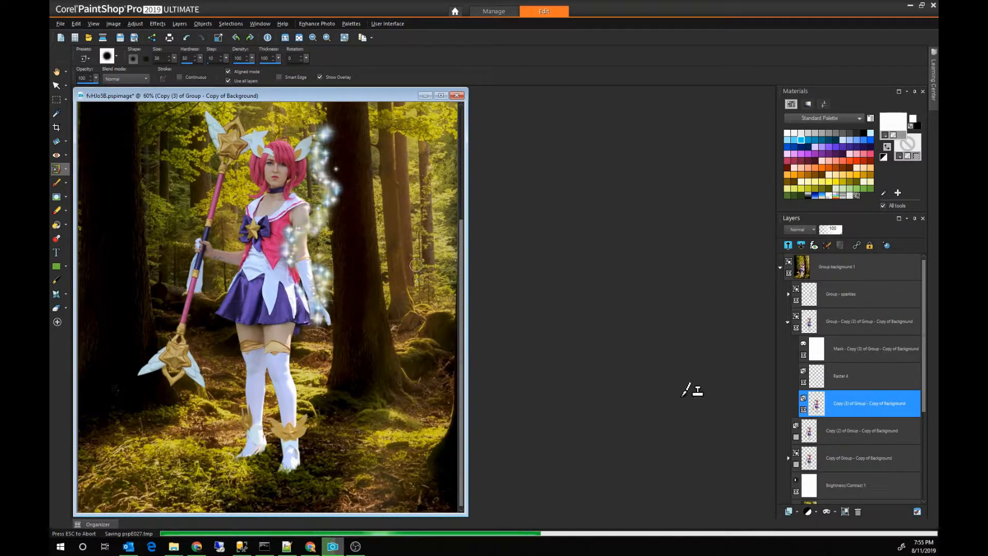
{"action": "key", "text": "ctrl+a"}
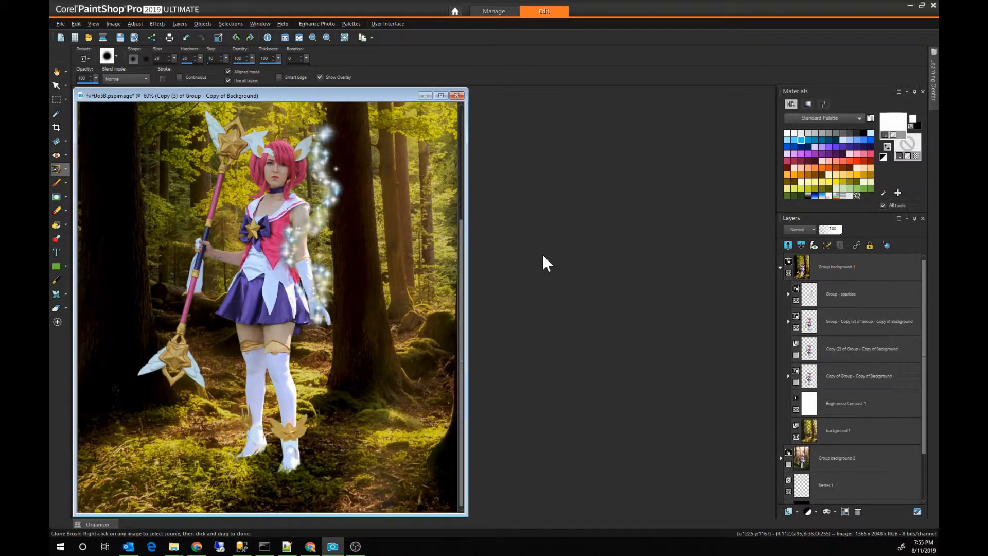
{"action": "key", "text": "ctrl+z"}
{"action": "key", "text": "ctrl+s"}
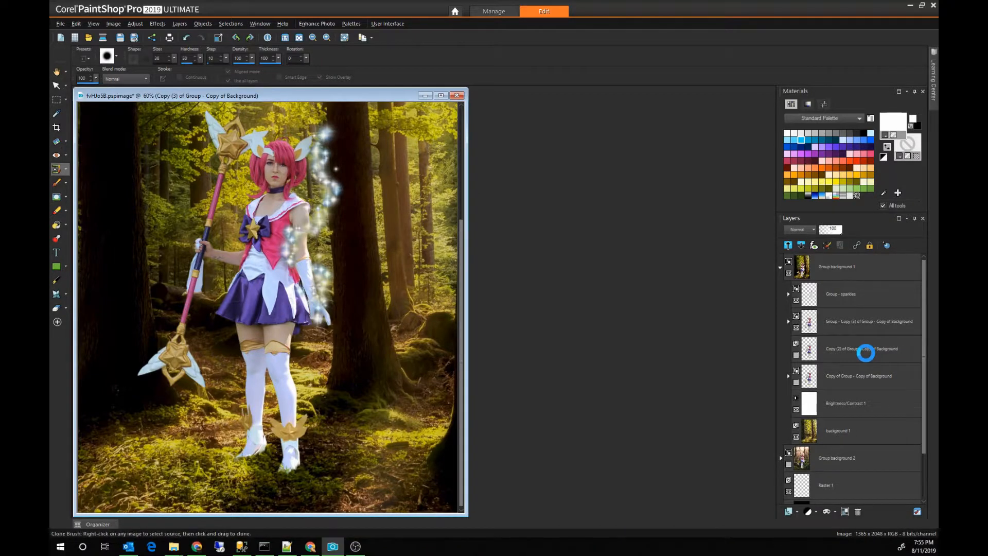
Step: Duplicate the Copy (2) of Group - Copy of Background layer and open the duplicate in ParticleShop, dismissing the brush offer
{"action": "left_click", "coordinate": [836, 350]}
{"action": "right_click", "coordinate": [836, 351]}
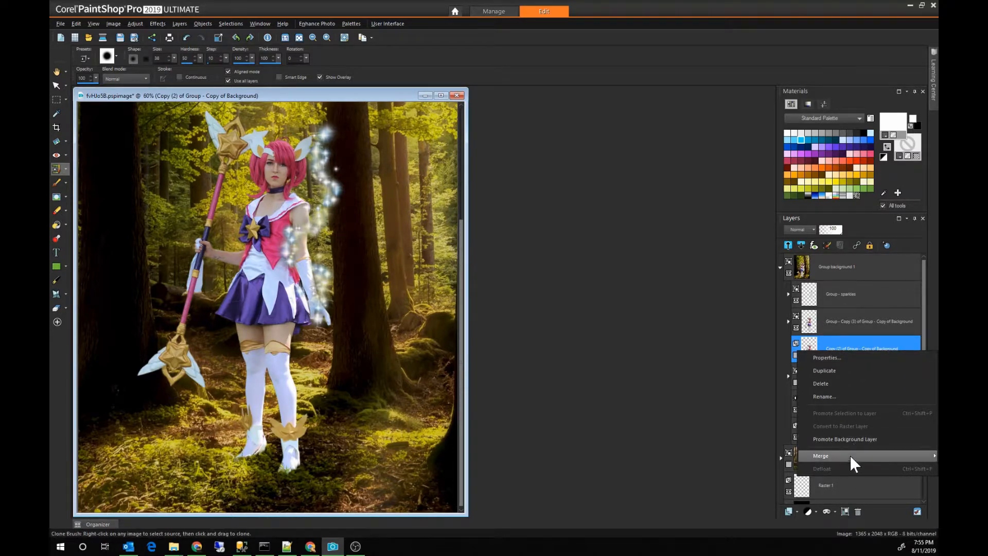
{"action": "left_click", "coordinate": [839, 371]}
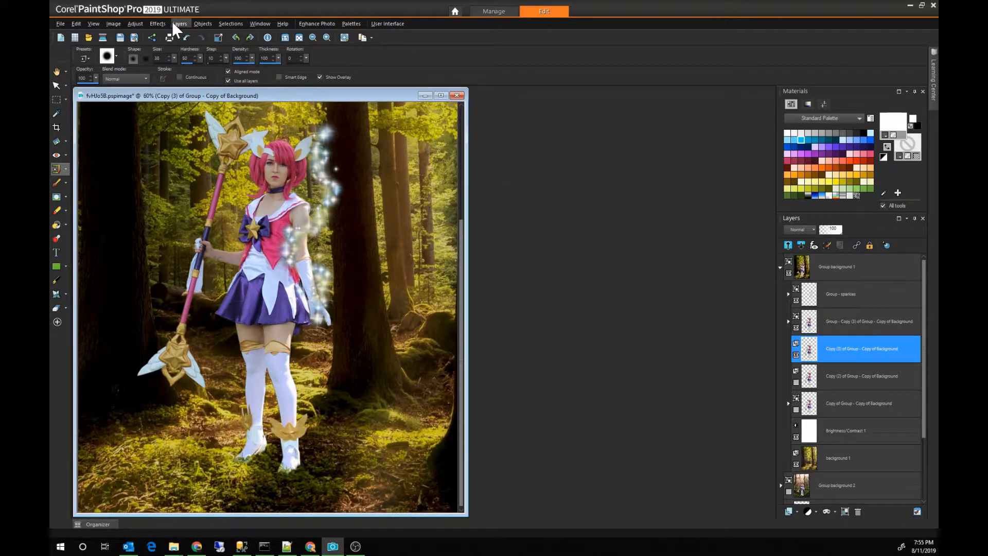
{"action": "left_click", "coordinate": [159, 24]}
{"action": "mouse_move", "coordinate": [200, 217]}
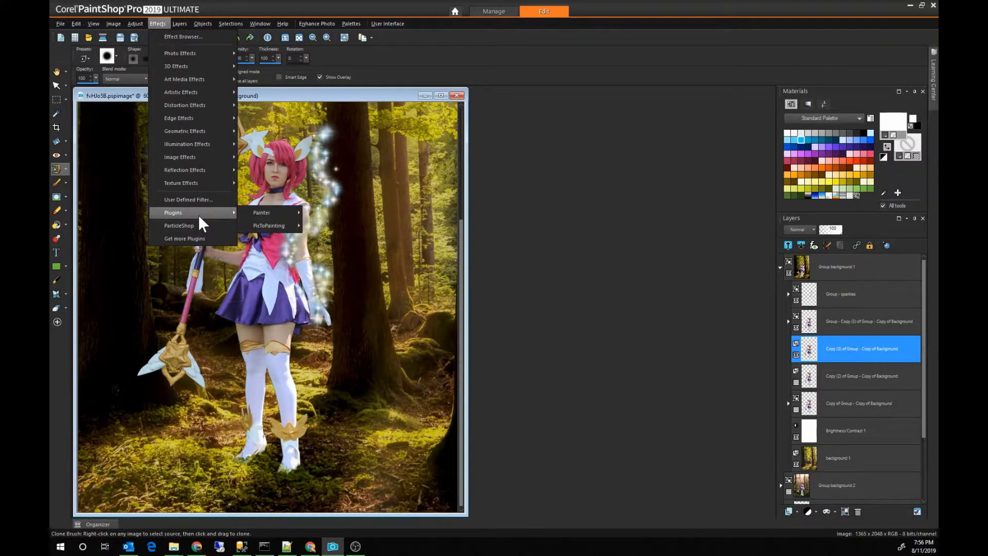
{"action": "left_click", "coordinate": [197, 233]}
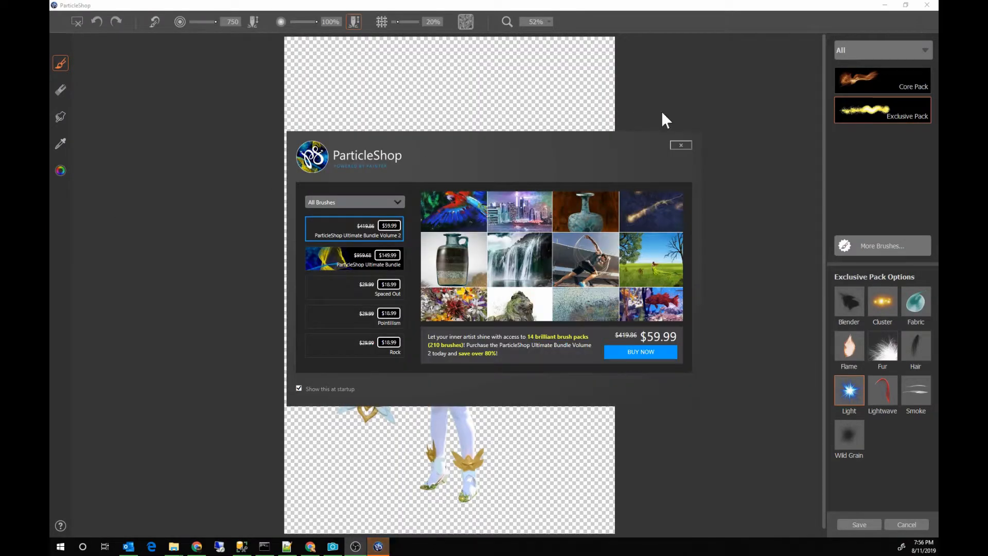
{"action": "left_click", "coordinate": [681, 145]}
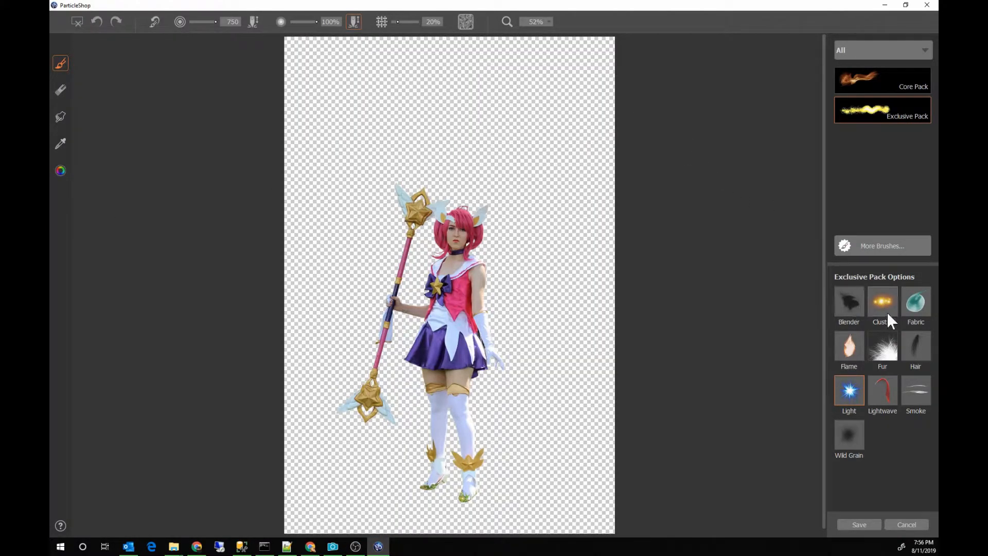
{"action": "left_click", "coordinate": [883, 304]}
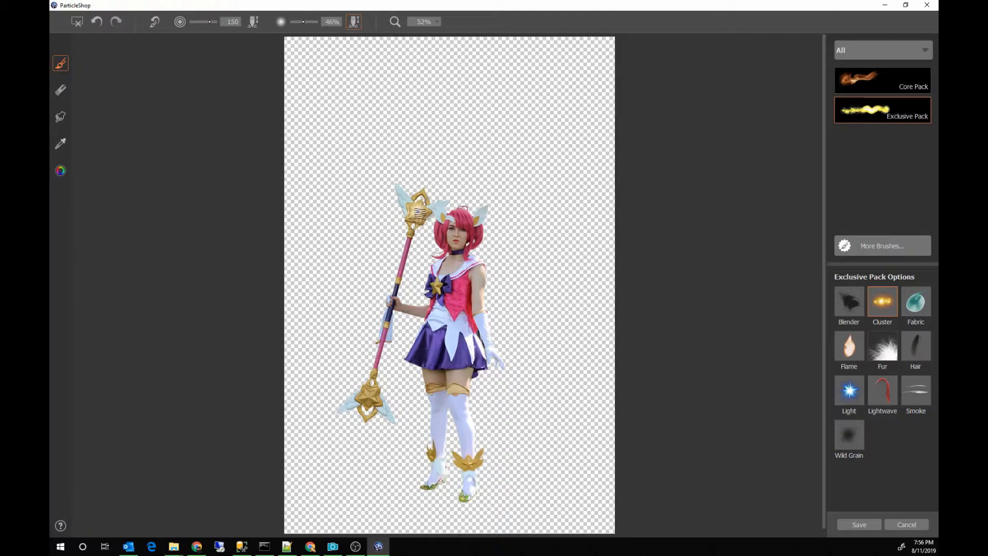
{"action": "key", "text": "ctrl+z"}
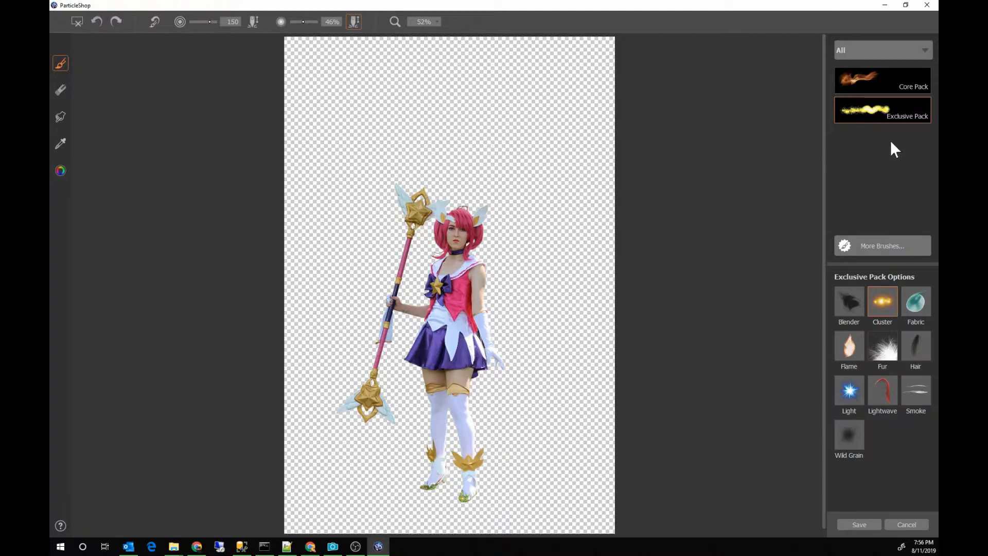
{"action": "left_click", "coordinate": [886, 80]}
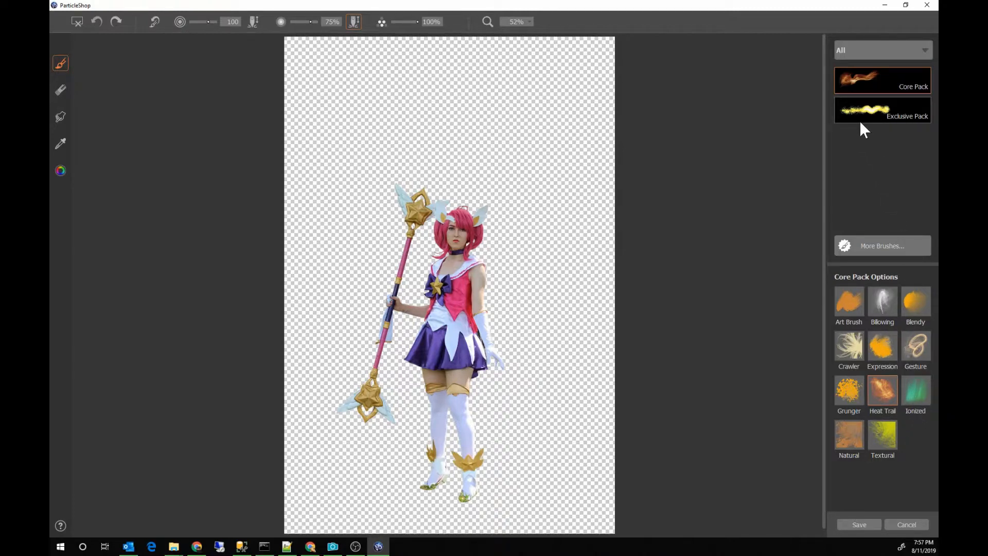
{"action": "left_click", "coordinate": [875, 111]}
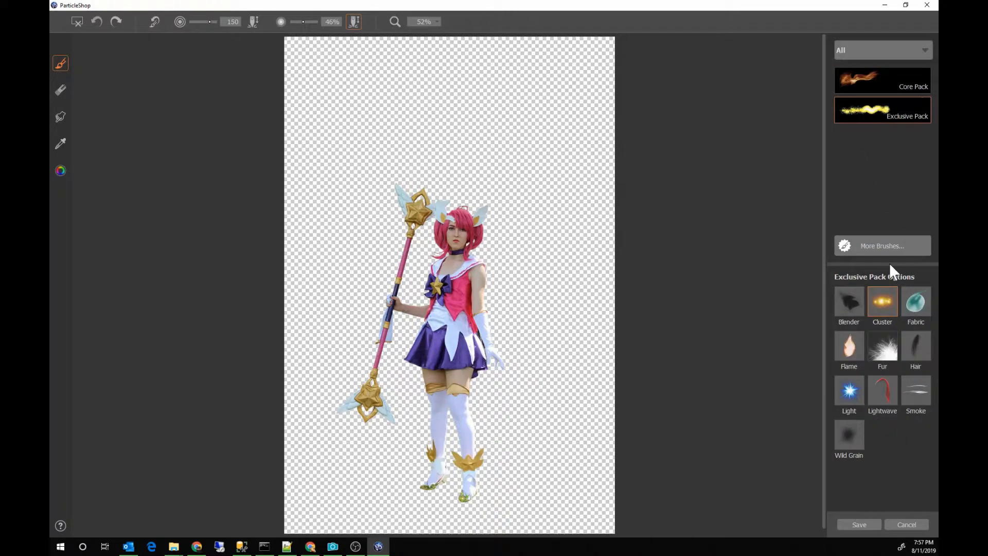
Step: Paint a yellow glowing starburst with the Exclusive Pack's Light brush at size 750 over the star at each end of the staff
{"action": "left_click", "coordinate": [853, 389]}
{"action": "scroll", "coordinate": [491, 225], "scroll_direction": "up", "scroll_amount": 5}
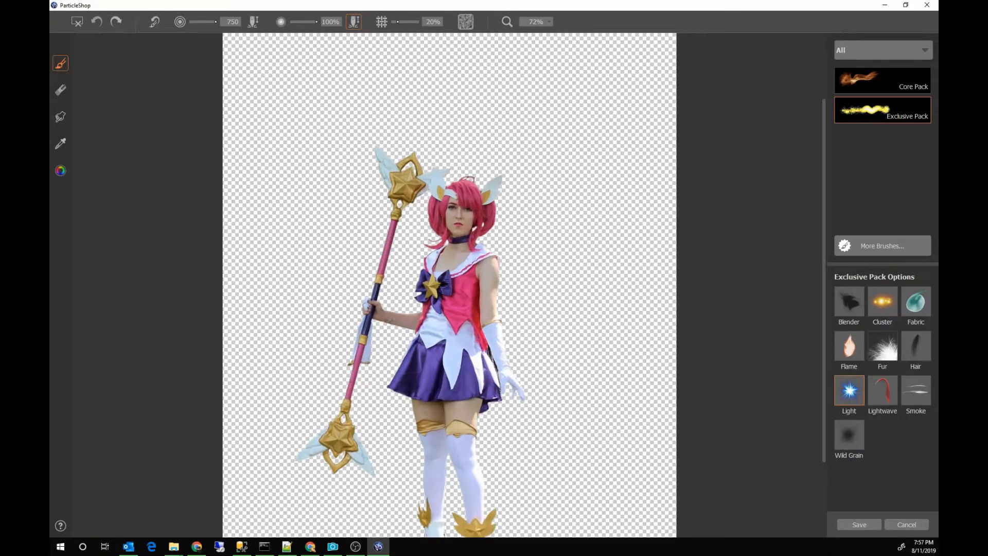
{"action": "scroll", "coordinate": [171, 233], "scroll_direction": "down", "scroll_amount": 3}
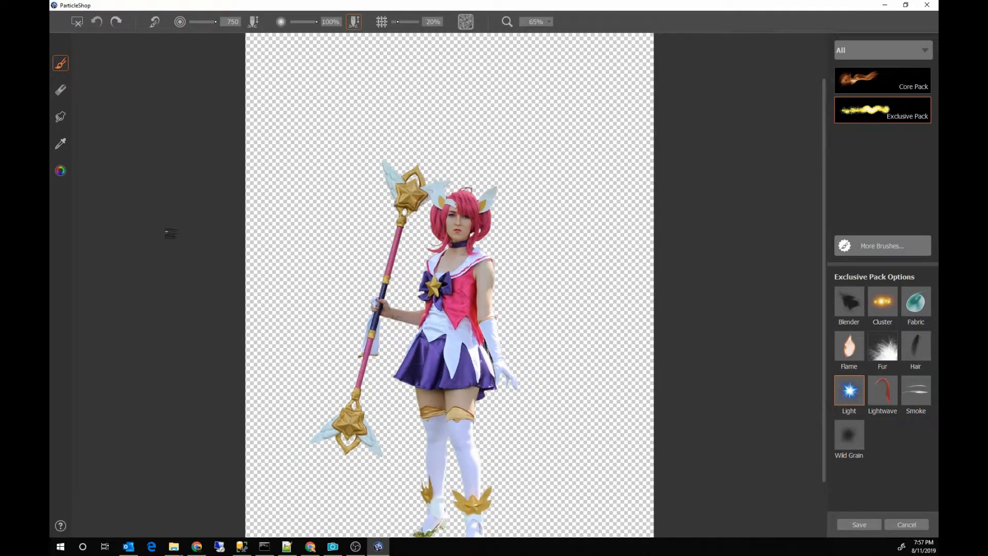
{"action": "left_click", "coordinate": [60, 171]}
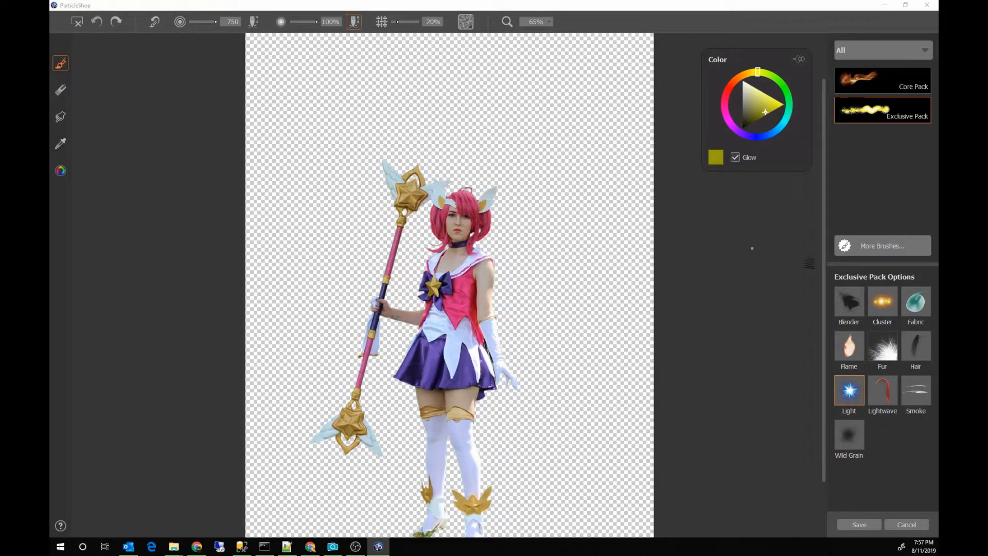
{"action": "left_click", "coordinate": [854, 387]}
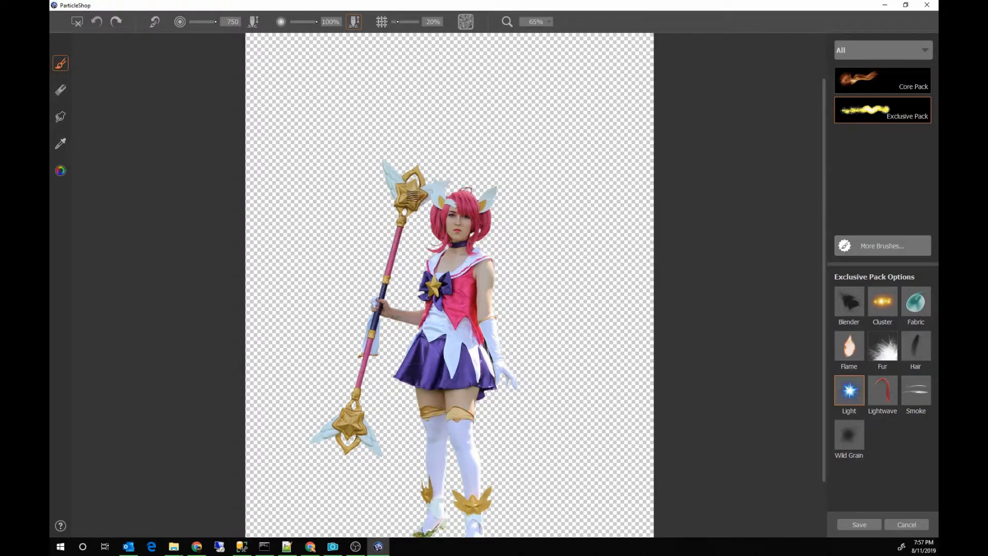
{"action": "left_click_drag", "start_coordinate": [412, 196], "coordinate": [412, 196]}
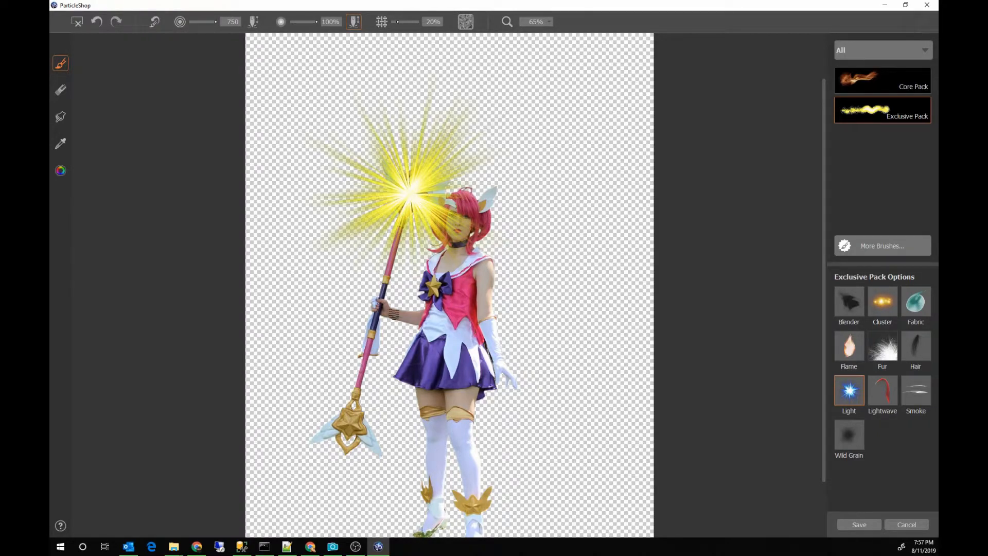
{"action": "left_click_drag", "start_coordinate": [351, 426], "coordinate": [351, 426]}
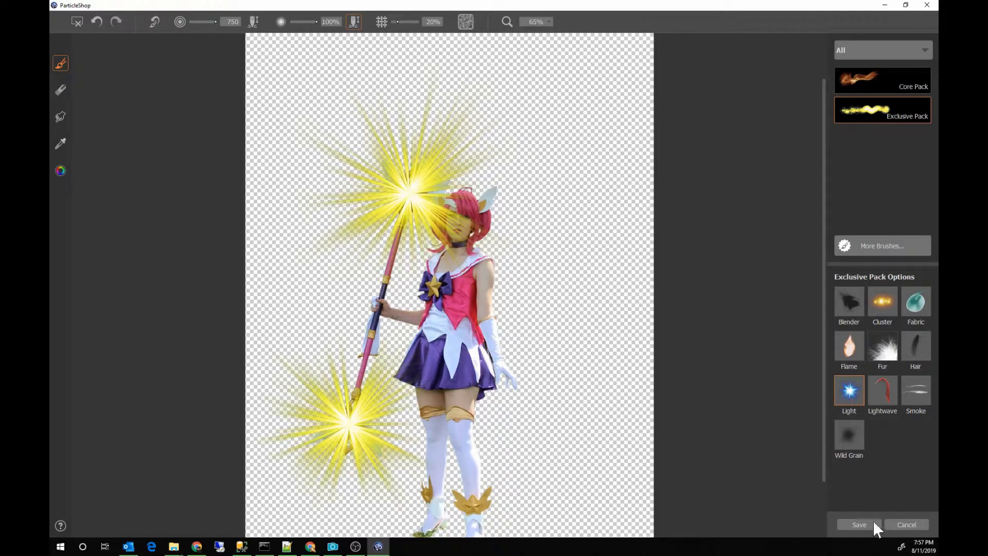
Step: Save only the ParticleShop brushstrokes back to the duplicated layer and set that layer's opacity to 100
{"action": "left_click", "coordinate": [859, 525]}
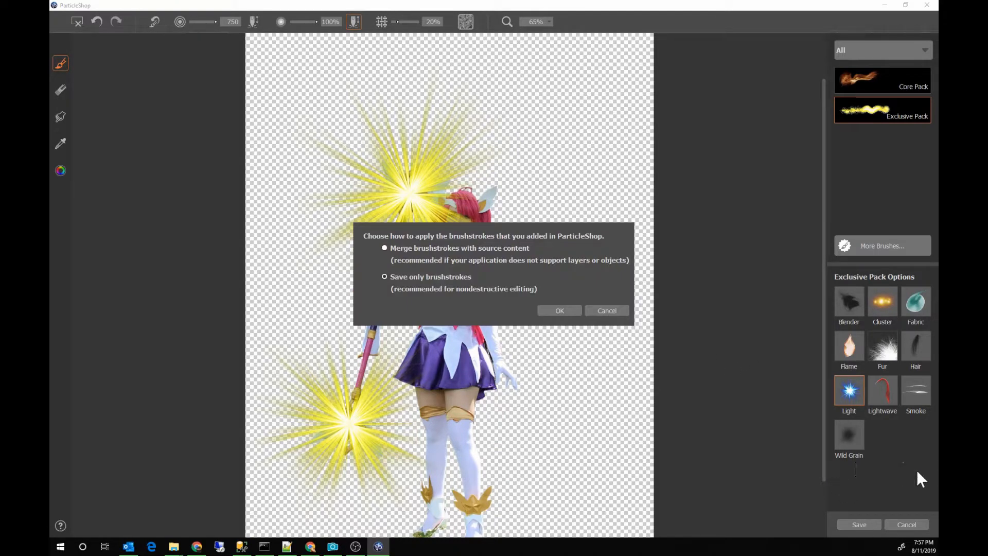
{"action": "left_click", "coordinate": [564, 310]}
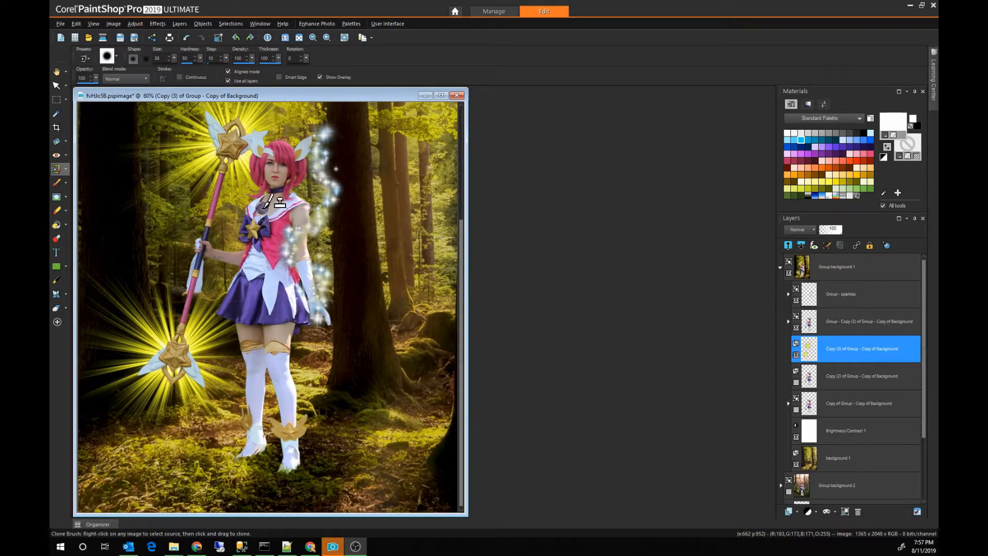
{"action": "scroll", "coordinate": [280, 202], "scroll_direction": "down", "scroll_amount": 1}
{"action": "scroll", "coordinate": [280, 202], "scroll_direction": "down", "scroll_amount": 1}
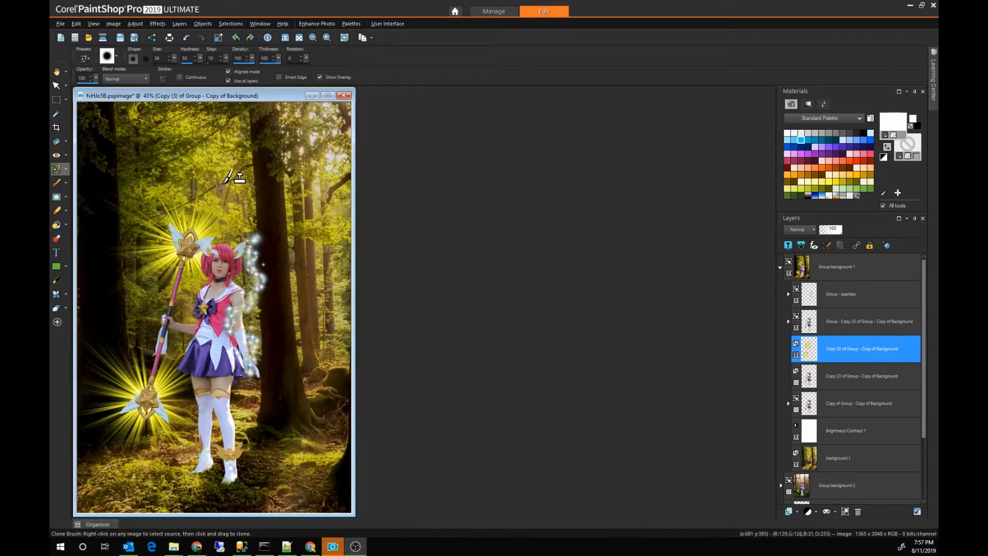
{"action": "left_click_drag", "start_coordinate": [213, 95], "coordinate": [345, 98]}
{"action": "scroll", "coordinate": [344, 99], "scroll_direction": "up", "scroll_amount": 1}
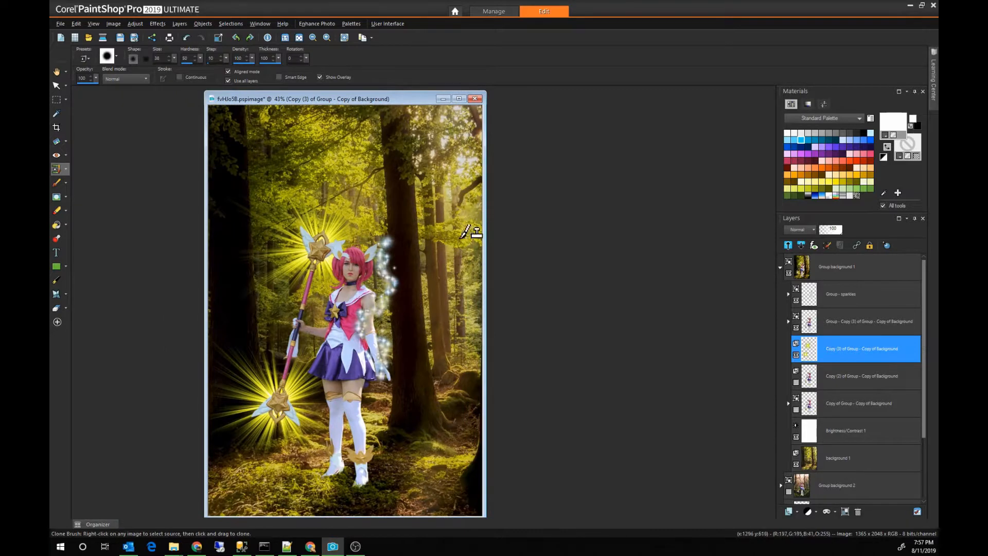
{"action": "scroll", "coordinate": [404, 251], "scroll_direction": "up", "scroll_amount": 1}
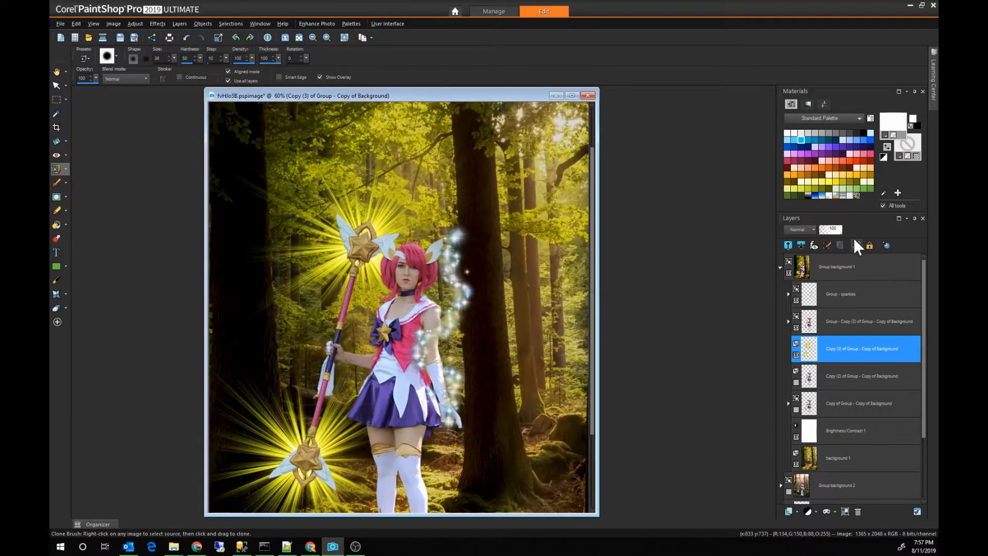
{"action": "left_click", "coordinate": [837, 233]}
{"action": "left_click_drag", "start_coordinate": [835, 233], "coordinate": [842, 230]}
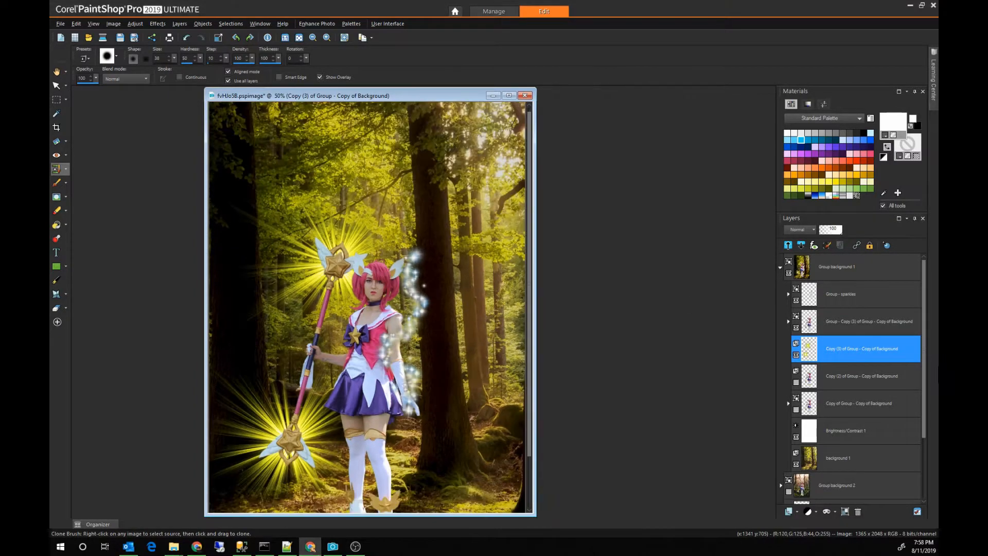
Step: Make another duplicate of the hidden Copy (2) of Group - Copy of Background layer, directly beneath the starburst layer
{"action": "left_click", "coordinate": [857, 381]}
{"action": "right_click", "coordinate": [857, 381]}
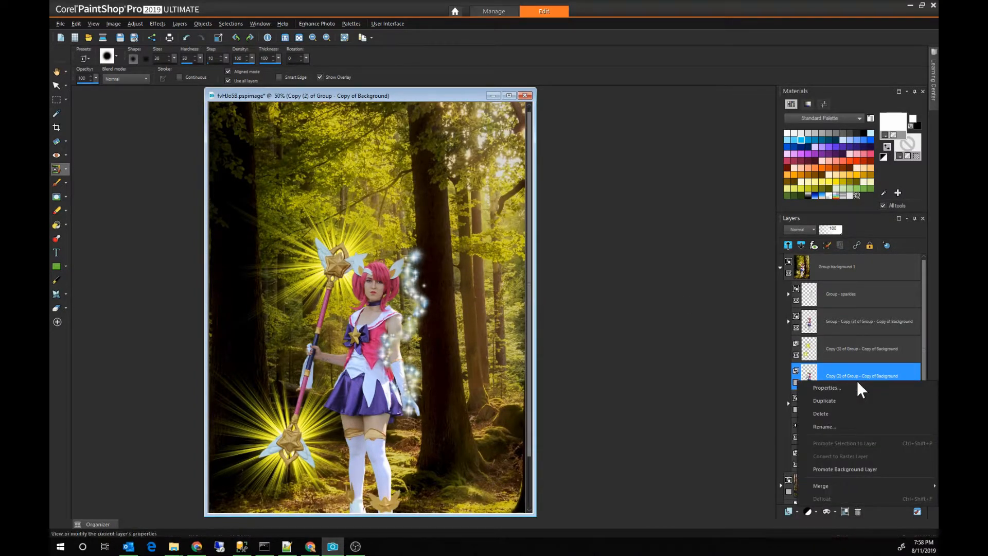
{"action": "left_click", "coordinate": [854, 400]}
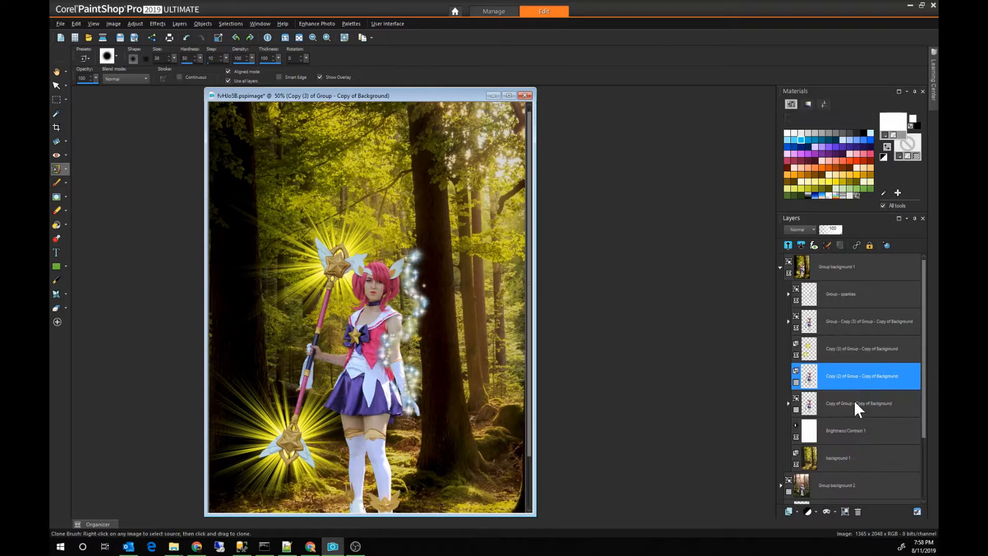
Step: Paint black on the mask of Group - Copy (3) of Group - Copy of Background over the stray hair loop and the hair's outer edge
{"action": "left_click", "coordinate": [791, 321]}
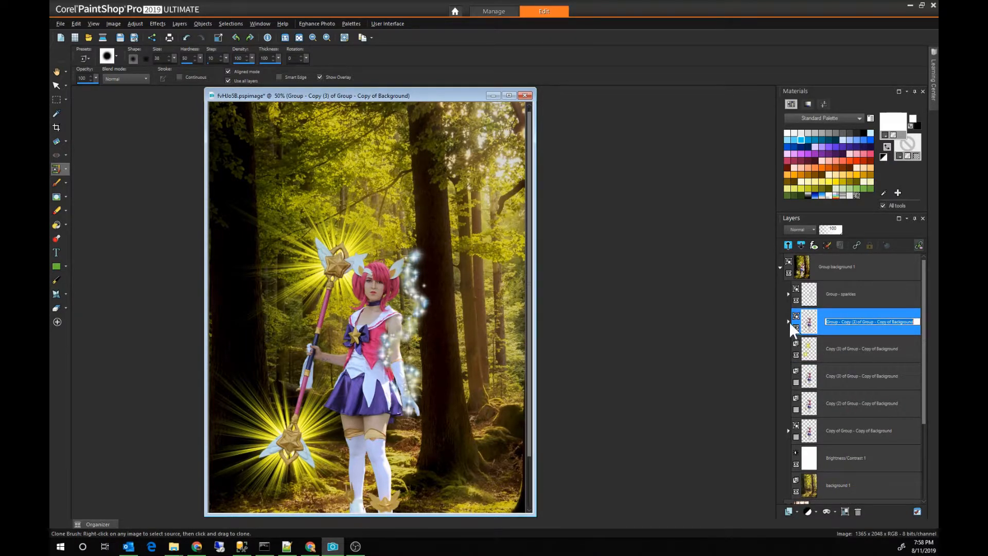
{"action": "left_click", "coordinate": [788, 321]}
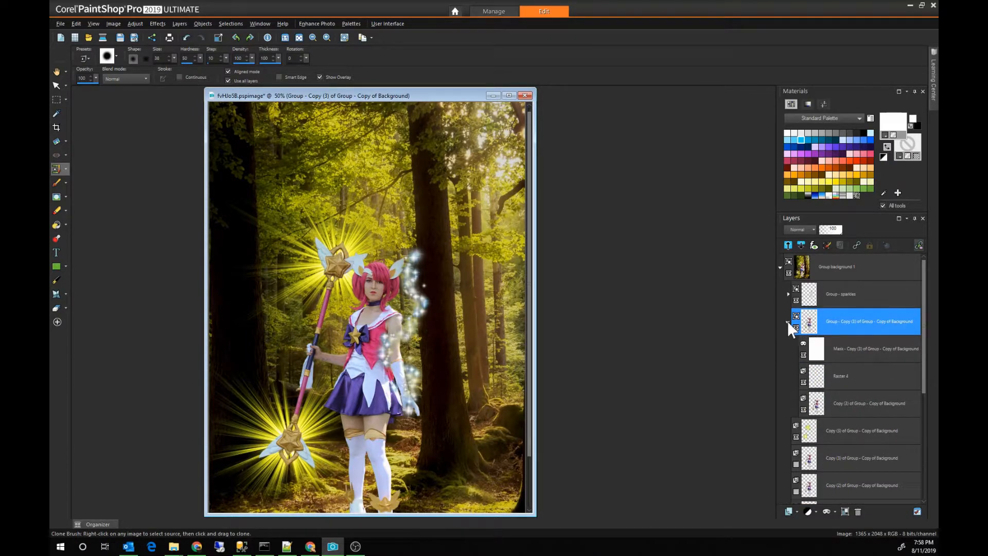
{"action": "left_click", "coordinate": [849, 349]}
{"action": "scroll", "coordinate": [435, 242], "scroll_direction": "up", "scroll_amount": 3}
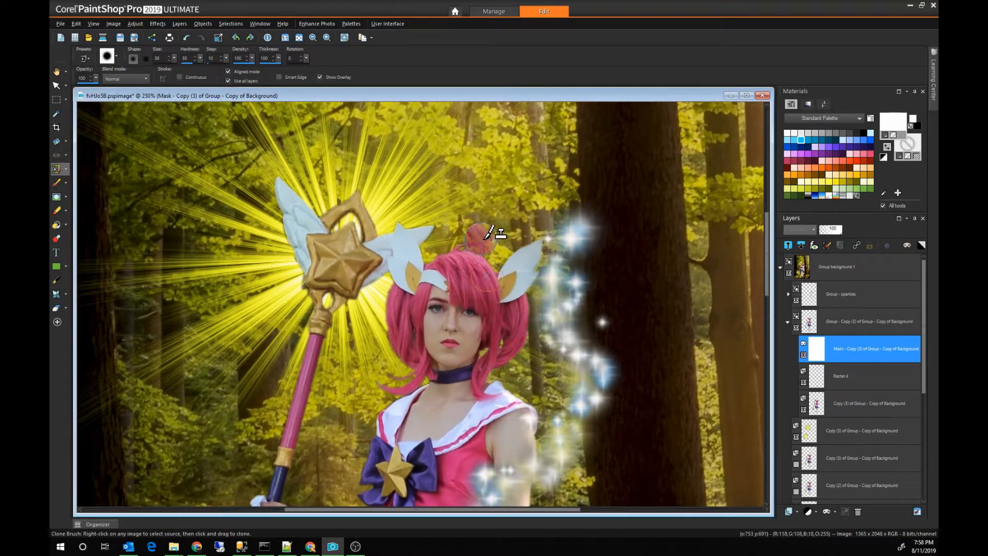
{"action": "scroll", "coordinate": [497, 229], "scroll_direction": "up", "scroll_amount": 2}
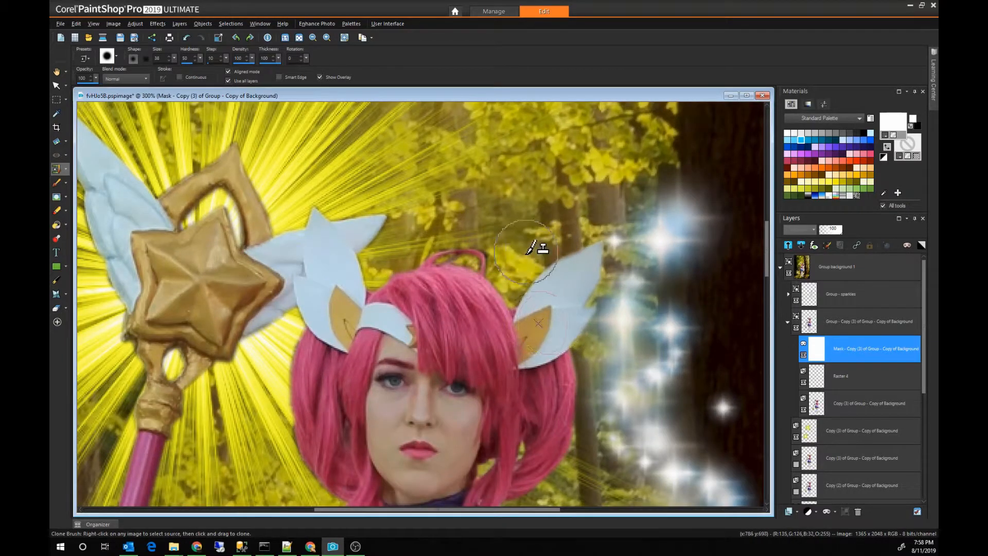
{"action": "left_click_drag", "start_coordinate": [521, 255], "coordinate": [491, 228]}
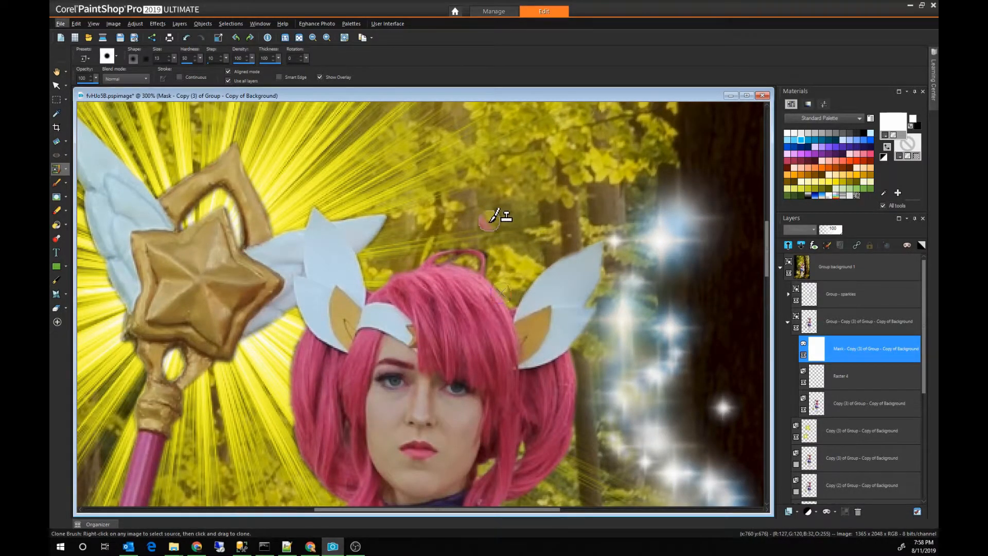
{"action": "key", "text": "b"}
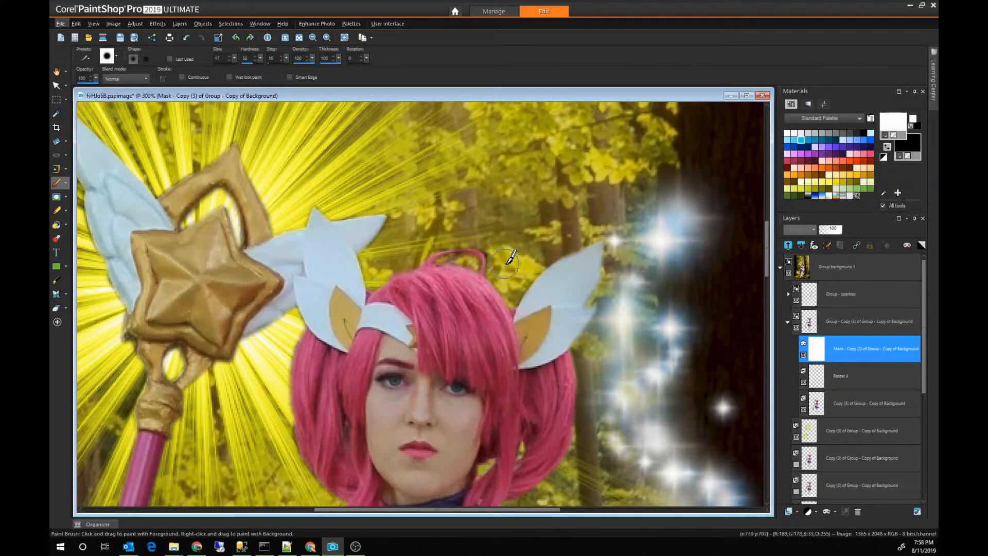
{"action": "left_click_drag", "start_coordinate": [498, 264], "coordinate": [493, 257]}
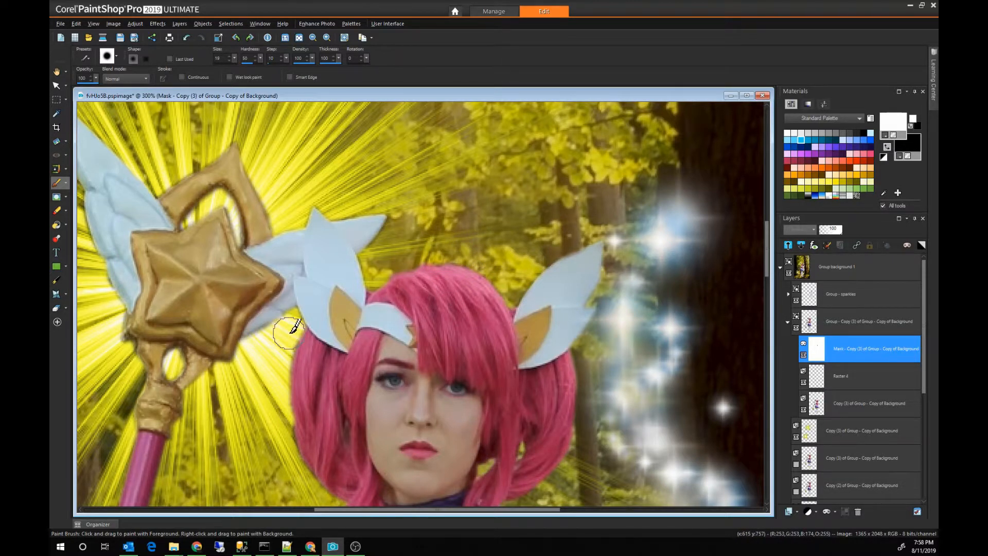
{"action": "left_click_drag", "start_coordinate": [289, 334], "coordinate": [279, 346]}
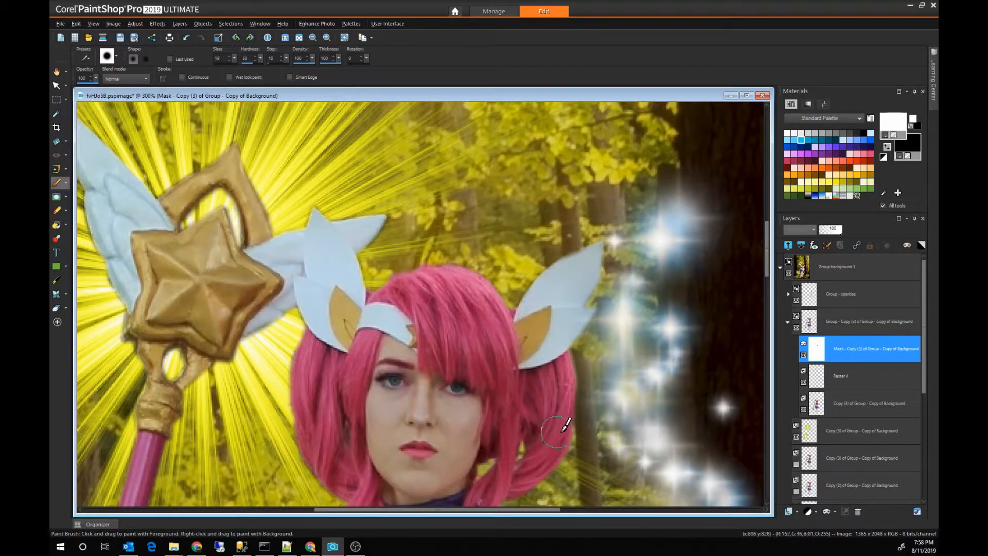
Step: Examine the whole composite, from the treetops and starbursts down to the skirt and boots, for remaining flaws
{"action": "scroll", "coordinate": [514, 415], "scroll_direction": "down", "scroll_amount": 1}
{"action": "scroll", "coordinate": [513, 415], "scroll_direction": "down", "scroll_amount": 1}
{"action": "scroll", "coordinate": [437, 406], "scroll_direction": "down", "scroll_amount": 1}
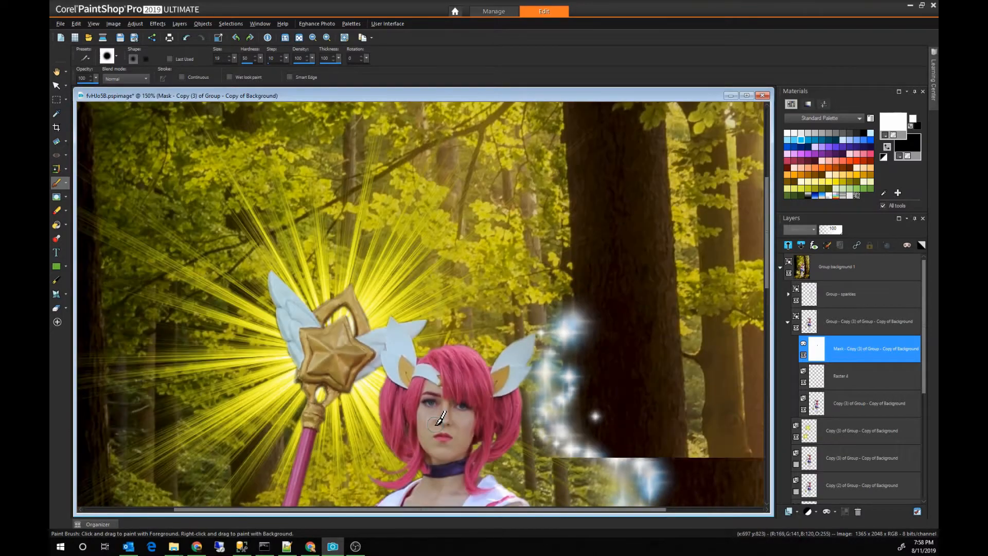
{"action": "scroll", "coordinate": [503, 421], "scroll_direction": "down", "scroll_amount": 3}
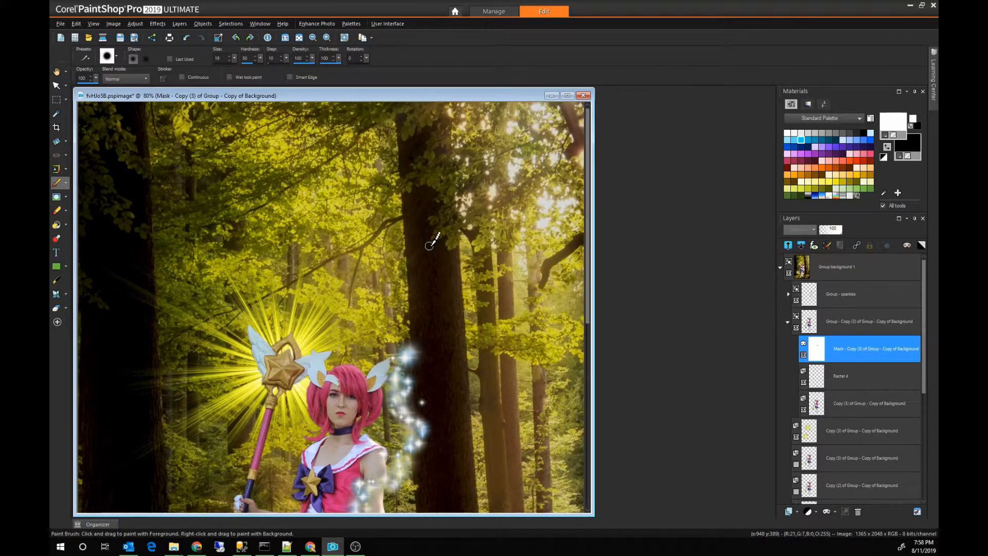
{"action": "scroll", "coordinate": [394, 281], "scroll_direction": "down", "scroll_amount": 1}
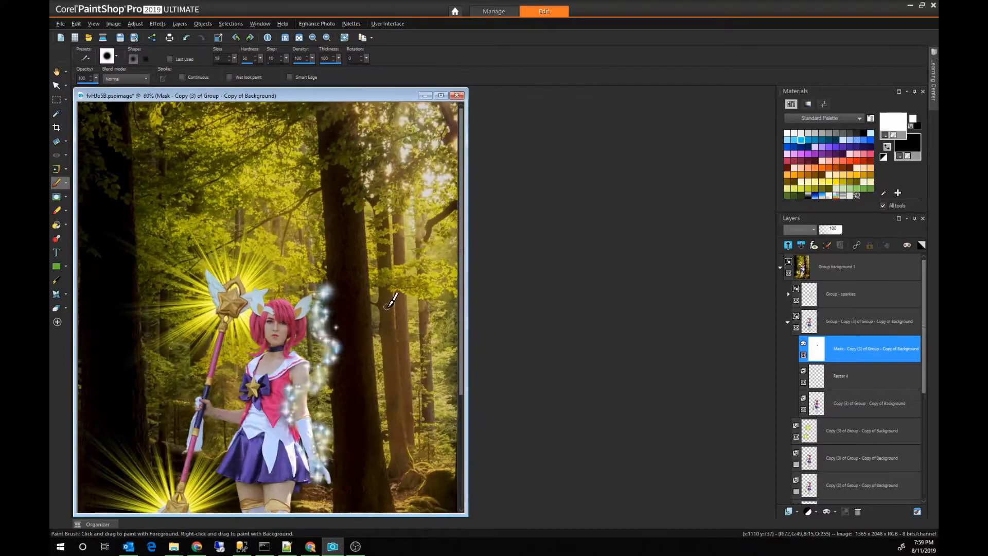
{"action": "scroll", "coordinate": [321, 394], "scroll_direction": "down", "scroll_amount": 1}
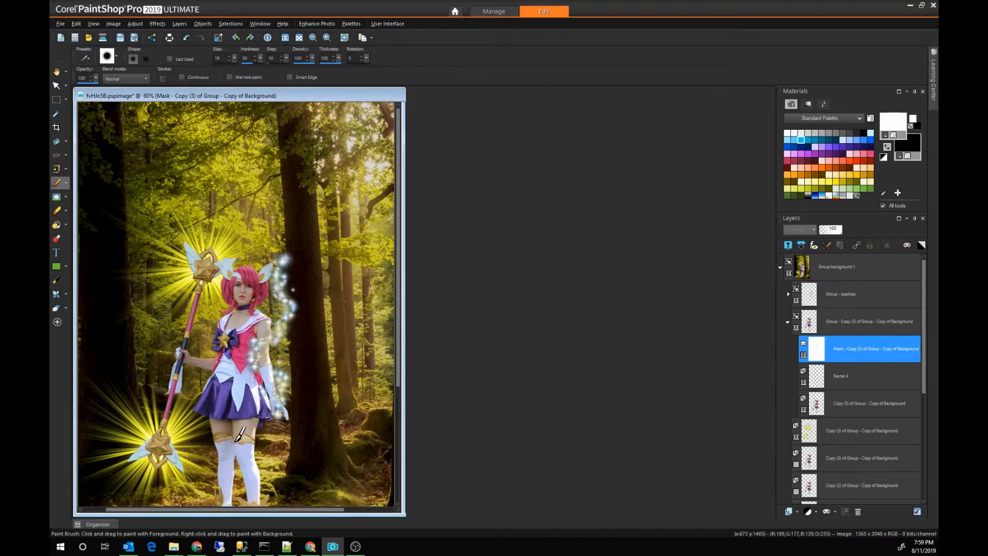
{"action": "scroll", "coordinate": [340, 332], "scroll_direction": "up", "scroll_amount": 4}
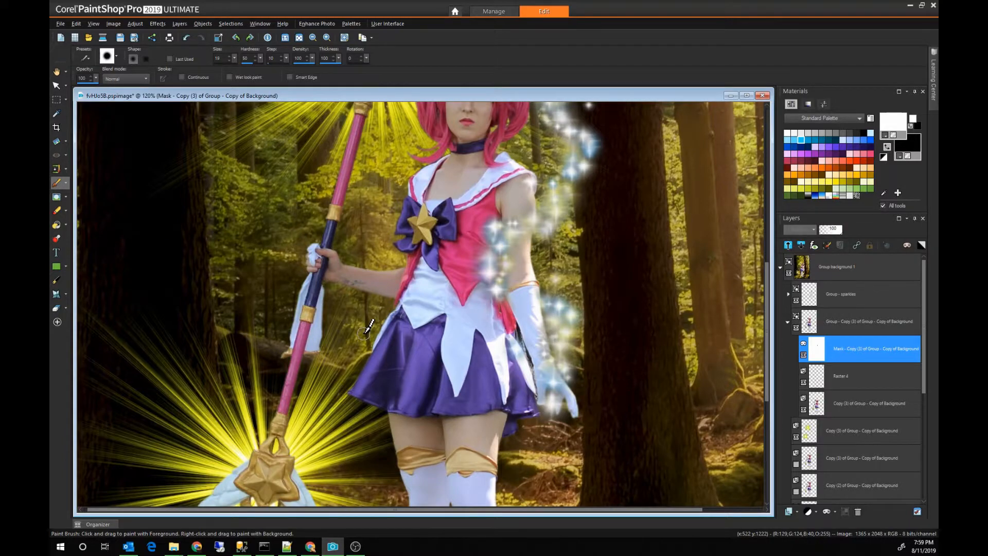
{"action": "scroll", "coordinate": [369, 328], "scroll_direction": "down", "scroll_amount": 2}
{"action": "scroll", "coordinate": [378, 440], "scroll_direction": "down", "scroll_amount": 1}
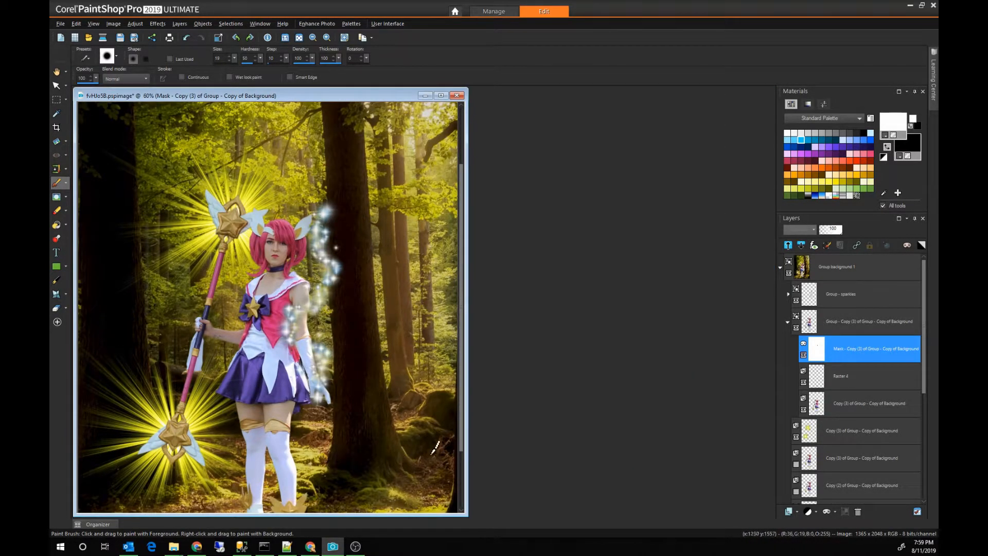
{"action": "left_click_drag", "start_coordinate": [461, 442], "coordinate": [458, 508]}
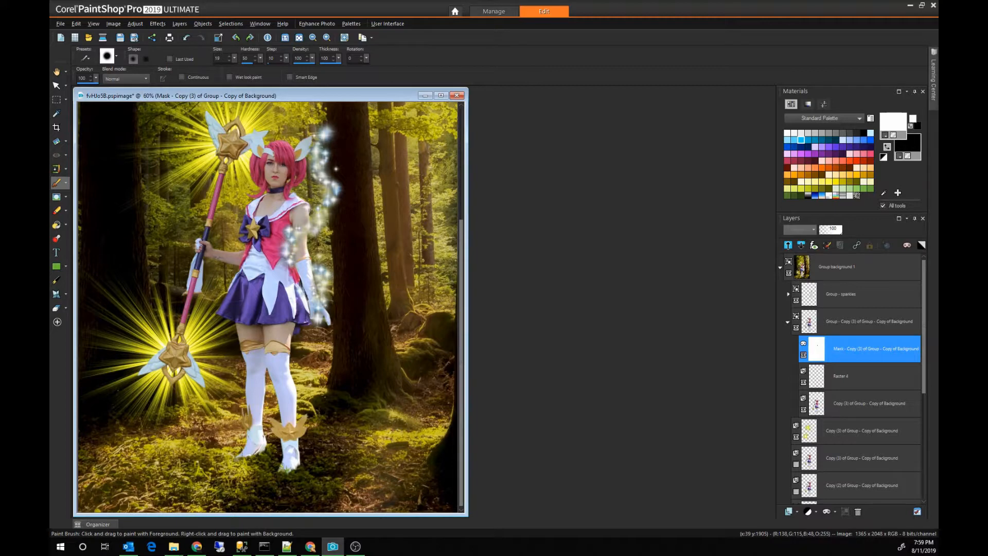
{"action": "key", "text": "alt+Tab"}
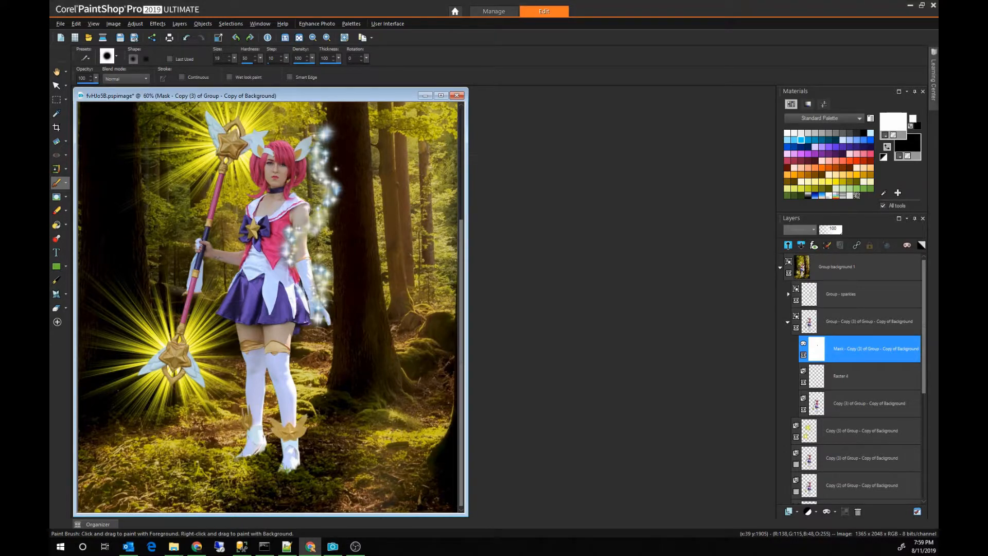
Step: Outline the fringe along the outer edge of the upper star's wing with a point-to-point freehand selection and clear it from the mask
{"action": "scroll", "coordinate": [292, 133], "scroll_direction": "up", "scroll_amount": 4}
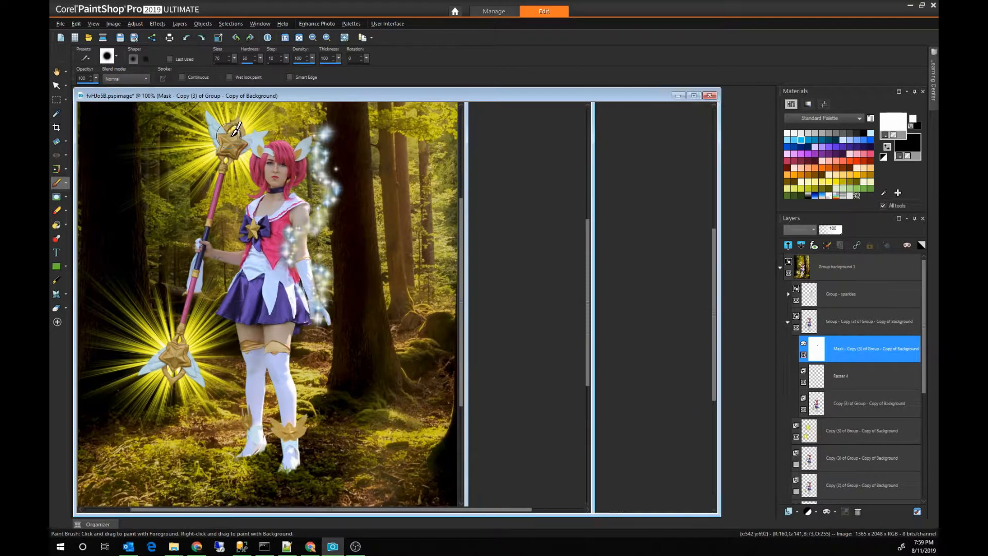
{"action": "scroll", "coordinate": [463, 159], "scroll_direction": "up", "scroll_amount": 1}
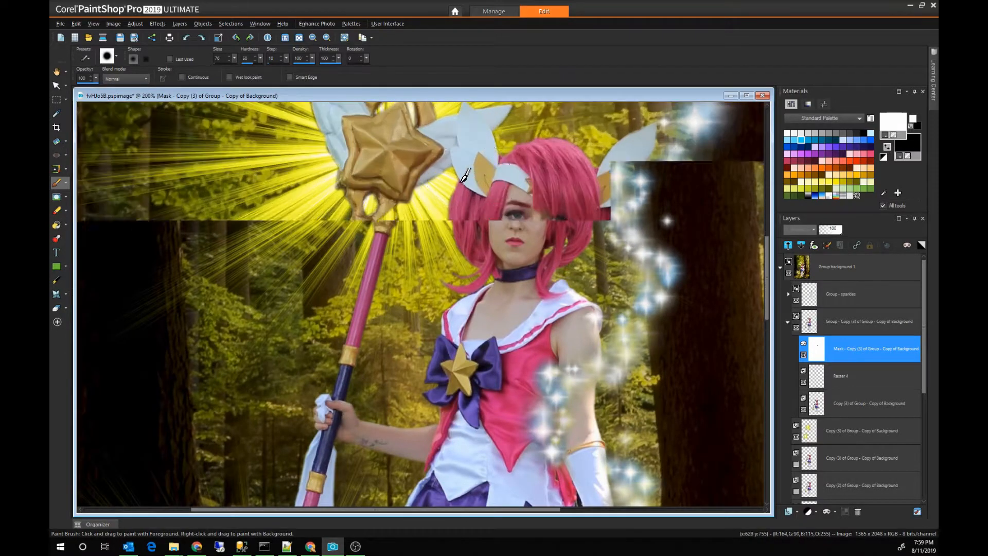
{"action": "left_click_drag", "start_coordinate": [767, 249], "coordinate": [763, 225]}
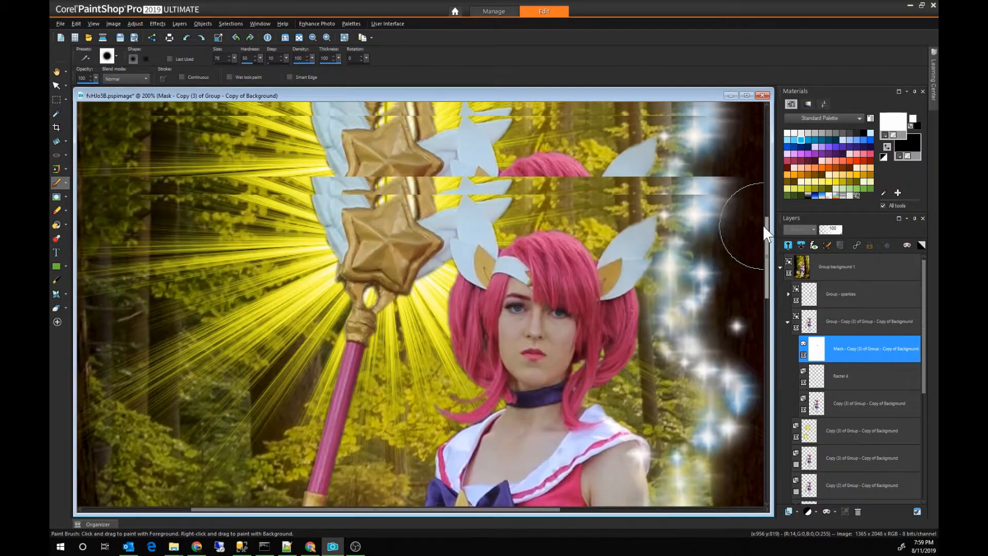
{"action": "scroll", "coordinate": [299, 200], "scroll_direction": "up", "scroll_amount": 1}
{"action": "scroll", "coordinate": [303, 193], "scroll_direction": "up", "scroll_amount": 2}
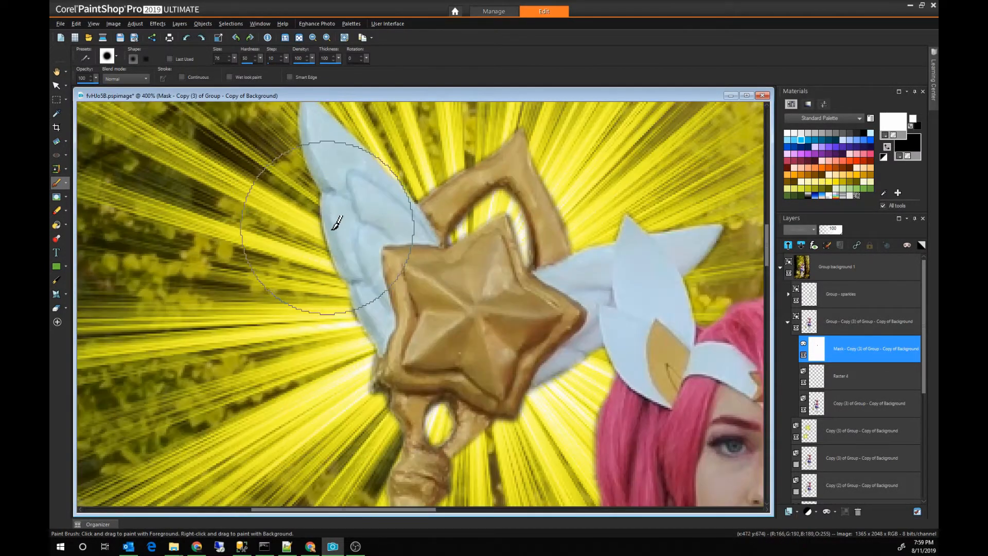
{"action": "left_click", "coordinate": [66, 98]}
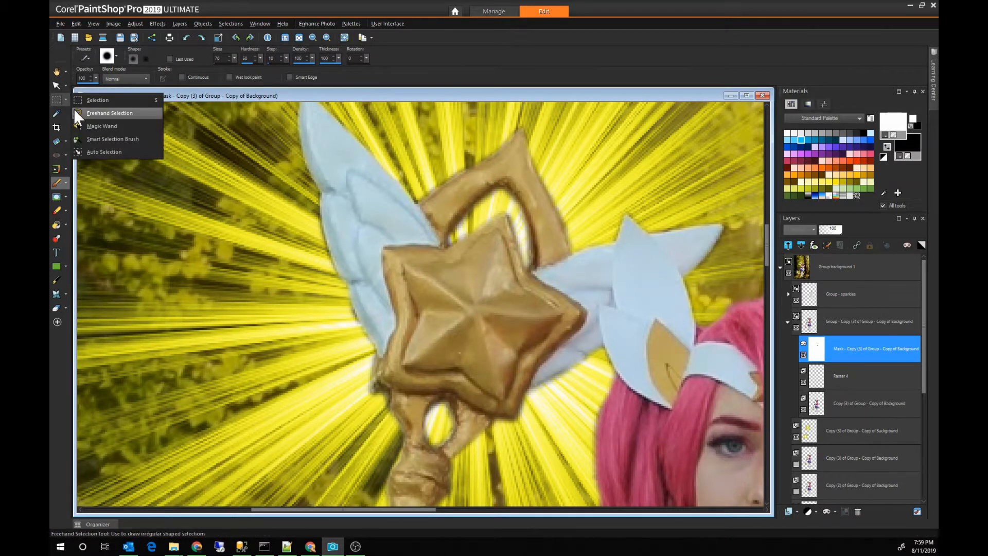
{"action": "left_click", "coordinate": [77, 113]}
{"action": "left_click", "coordinate": [266, 163]}
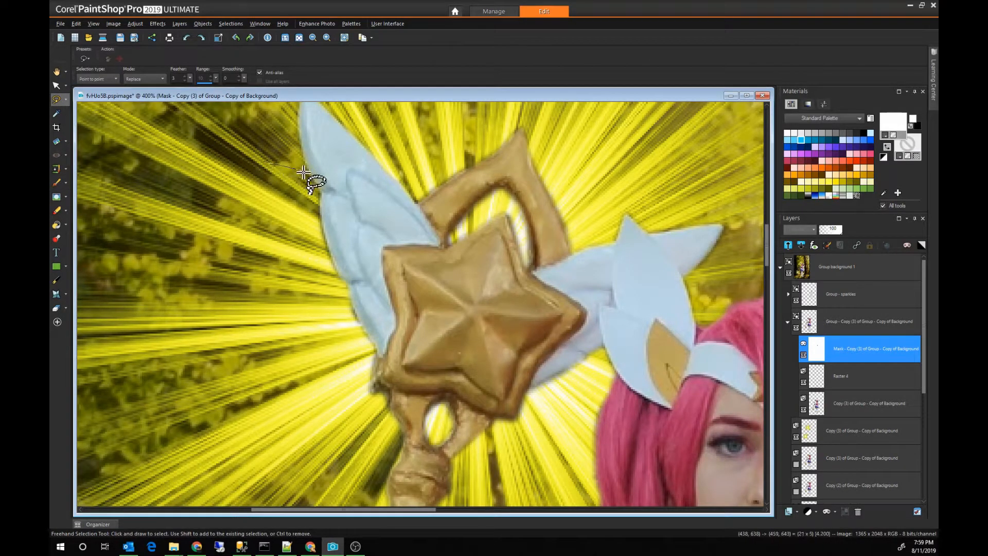
{"action": "left_click", "coordinate": [319, 195]}
{"action": "left_click", "coordinate": [333, 264]}
{"action": "left_click", "coordinate": [343, 283]}
{"action": "double_click", "coordinate": [287, 300]}
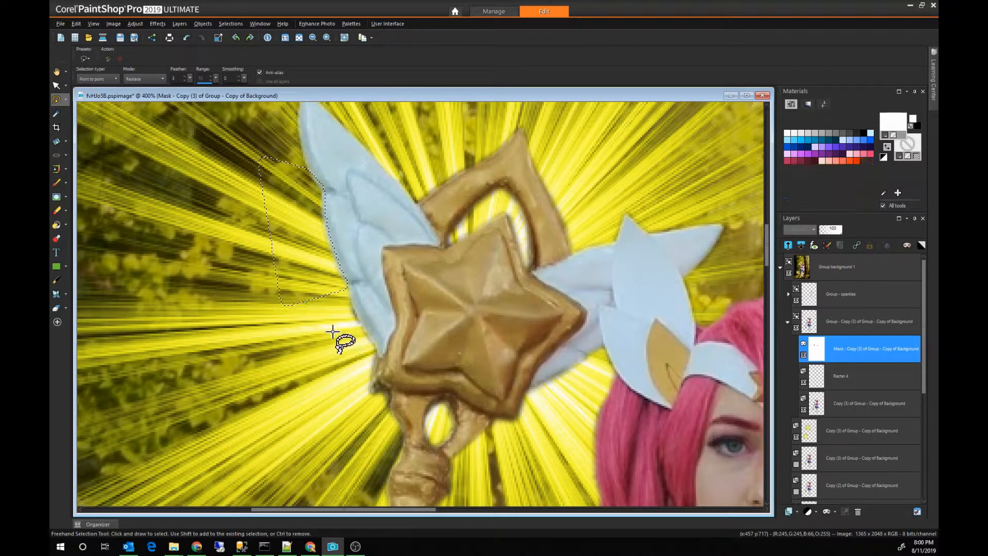
Step: Select the fringe beside the base of the same wing, clear it from the mask, and deselect
{"action": "left_click", "coordinate": [335, 286]}
{"action": "mouse_move", "coordinate": [335, 286]}
{"action": "left_mouse_down"}
{"action": "mouse_move", "coordinate": [376, 350]}
{"action": "mouse_move", "coordinate": [371, 390]}
{"action": "mouse_move", "coordinate": [320, 393]}
{"action": "mouse_move", "coordinate": [270, 376]}
{"action": "left_mouse_up"}
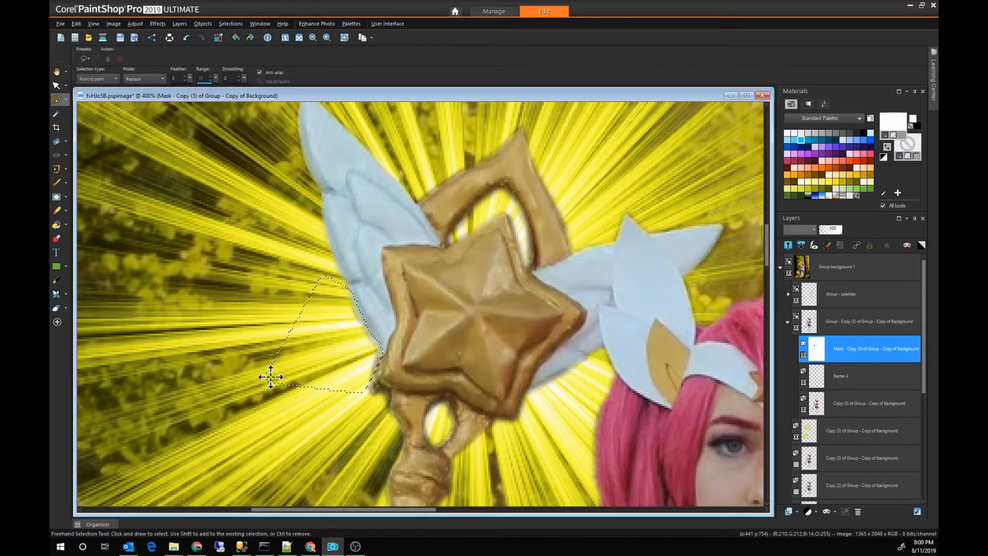
{"action": "key", "text": "Delete"}
{"action": "key", "text": "ctrl+d"}
Step: Trace the upper edge of the staff's gold frame, between its tip and the wing, with a freehand selection for clearing the mask
{"action": "left_click", "coordinate": [519, 110]}
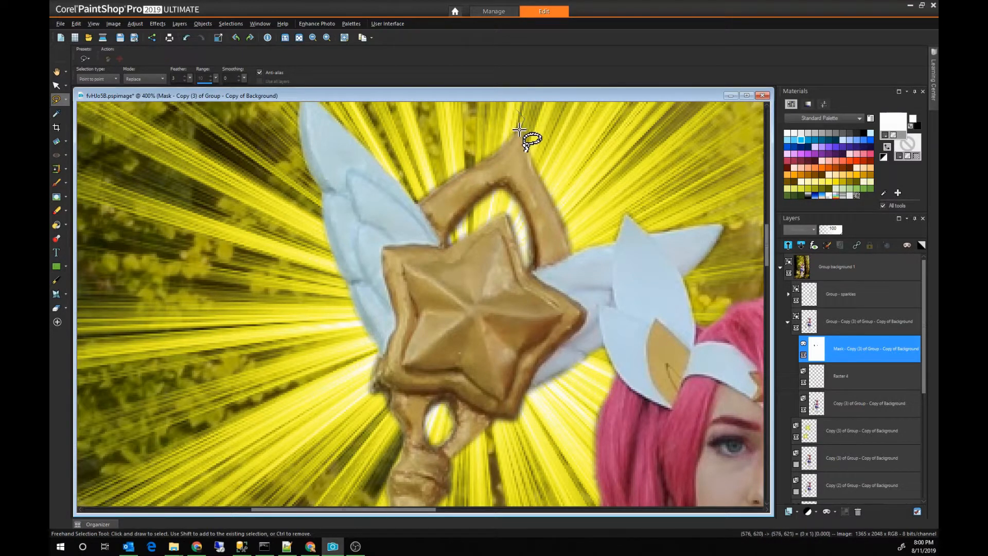
{"action": "left_click", "coordinate": [512, 139]}
{"action": "left_click", "coordinate": [502, 151]}
{"action": "left_click", "coordinate": [494, 156]}
{"action": "left_click", "coordinate": [475, 164]}
{"action": "left_click", "coordinate": [466, 169]}
{"action": "left_click", "coordinate": [446, 179]}
{"action": "left_click", "coordinate": [433, 191]}
{"action": "left_click", "coordinate": [418, 202]}
{"action": "left_click", "coordinate": [410, 176]}
{"action": "double_click", "coordinate": [409, 137]}
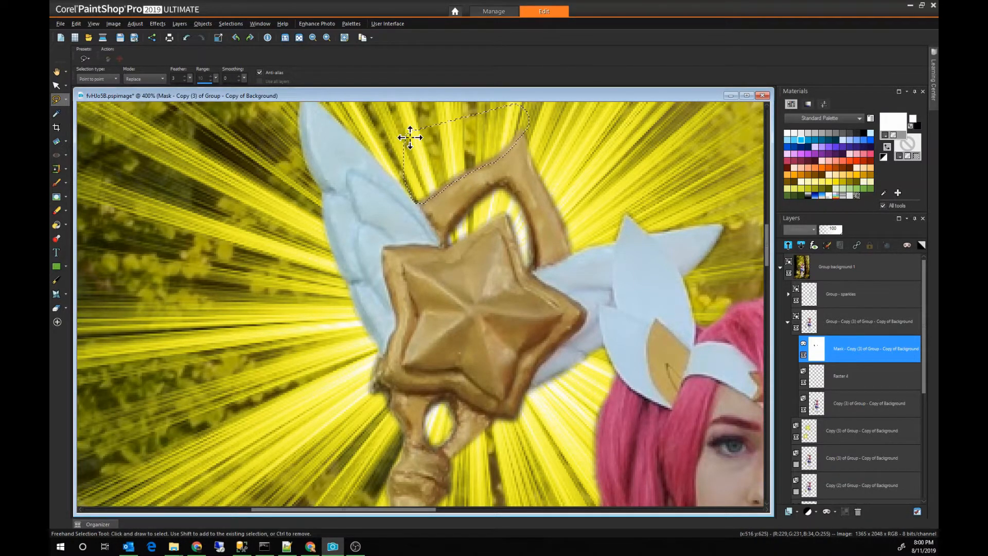
Step: Outline the fringe along the outer edge of the lower star's wing with a freehand selection and clear it from the mask
{"action": "scroll", "coordinate": [585, 331], "scroll_direction": "down", "scroll_amount": 1}
{"action": "scroll", "coordinate": [579, 334], "scroll_direction": "down", "scroll_amount": 1}
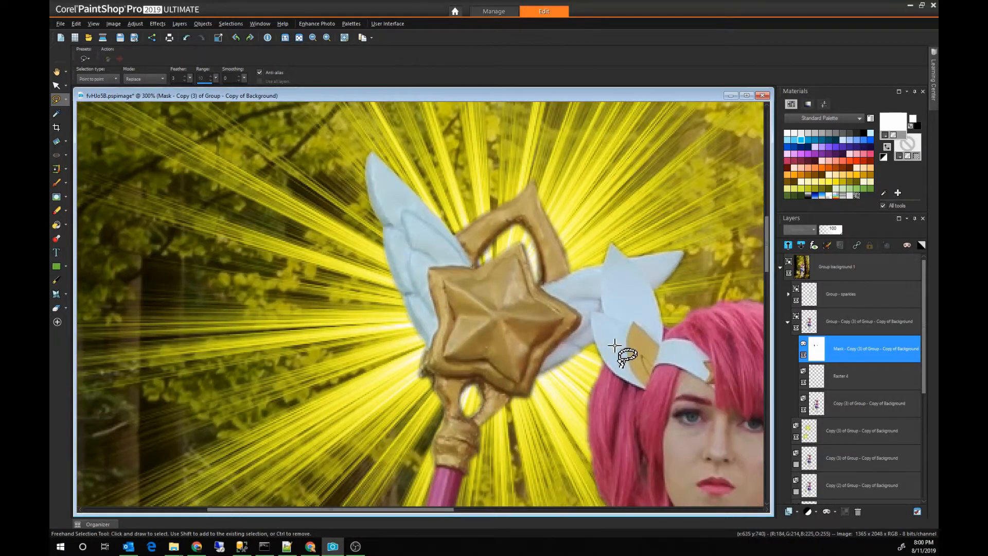
{"action": "scroll", "coordinate": [632, 355], "scroll_direction": "down", "scroll_amount": 4}
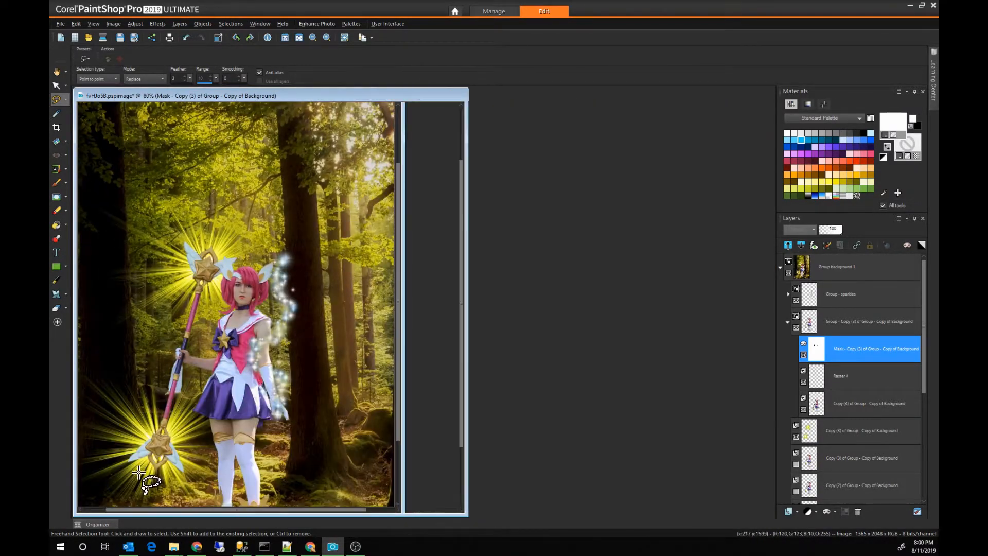
{"action": "scroll", "coordinate": [197, 489], "scroll_direction": "up", "scroll_amount": 5}
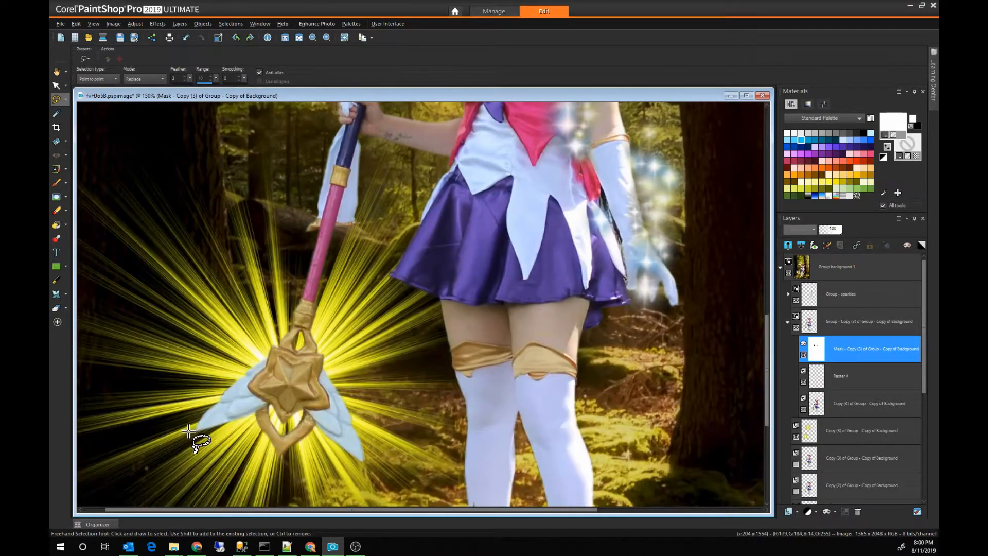
{"action": "scroll", "coordinate": [189, 433], "scroll_direction": "up", "scroll_amount": 3}
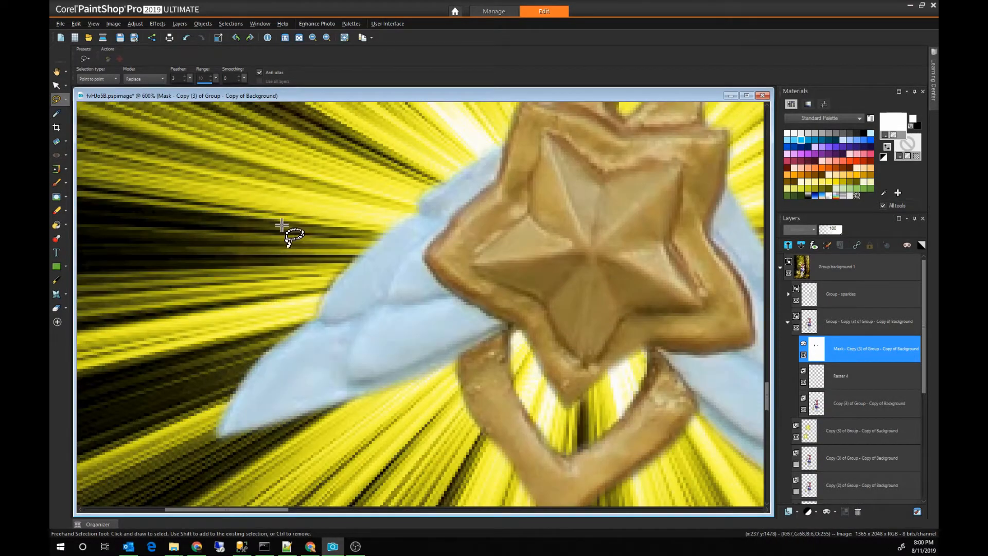
{"action": "left_click", "coordinate": [272, 211]}
{"action": "left_click", "coordinate": [380, 205]}
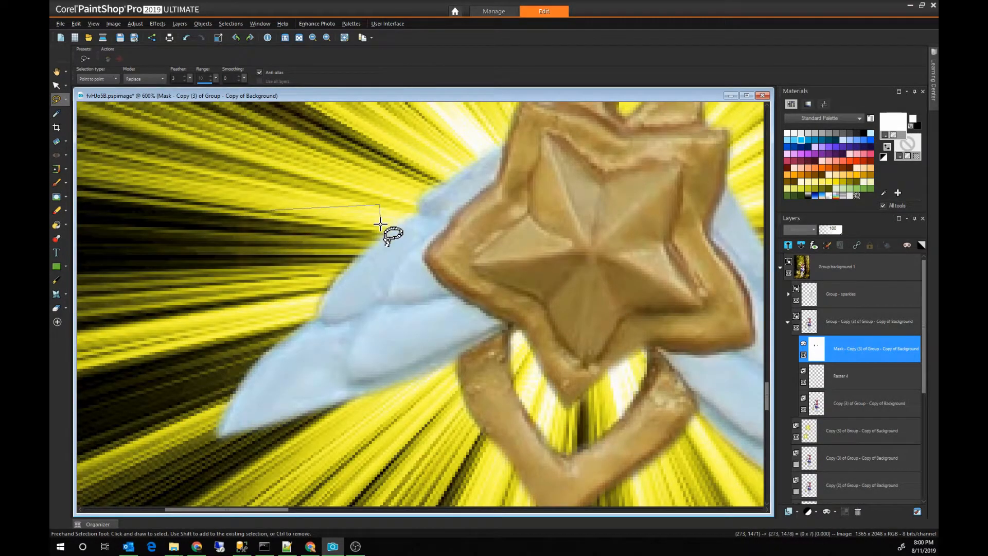
{"action": "left_click", "coordinate": [363, 253]}
{"action": "left_click", "coordinate": [313, 316]}
{"action": "double_click", "coordinate": [233, 315]}
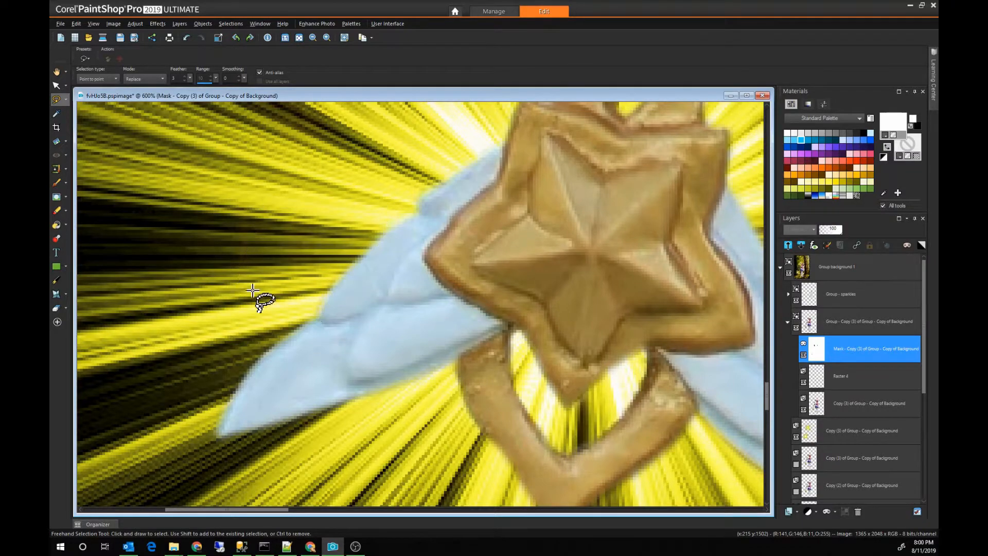
{"action": "scroll", "coordinate": [252, 291], "scroll_direction": "down", "scroll_amount": 10}
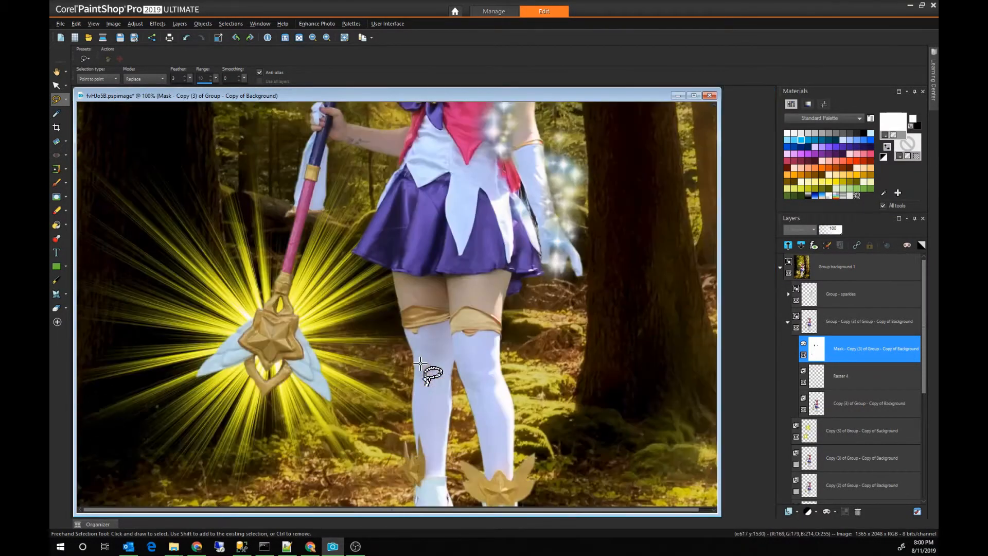
{"action": "scroll", "coordinate": [421, 364], "scroll_direction": "down", "scroll_amount": 4}
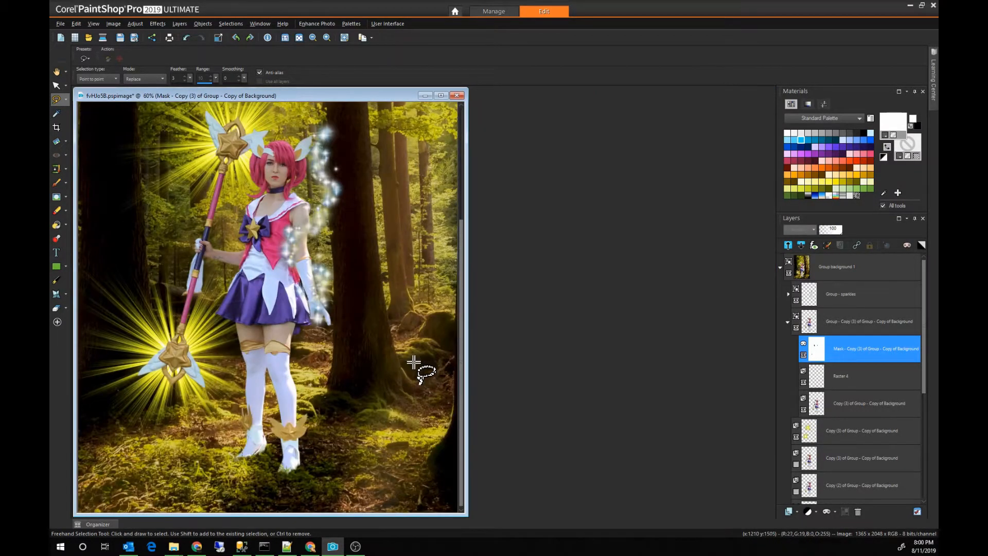
Step: Add a new raster layer named "star glow" above the sparkles group
{"action": "scroll", "coordinate": [413, 361], "scroll_direction": "down", "scroll_amount": 1}
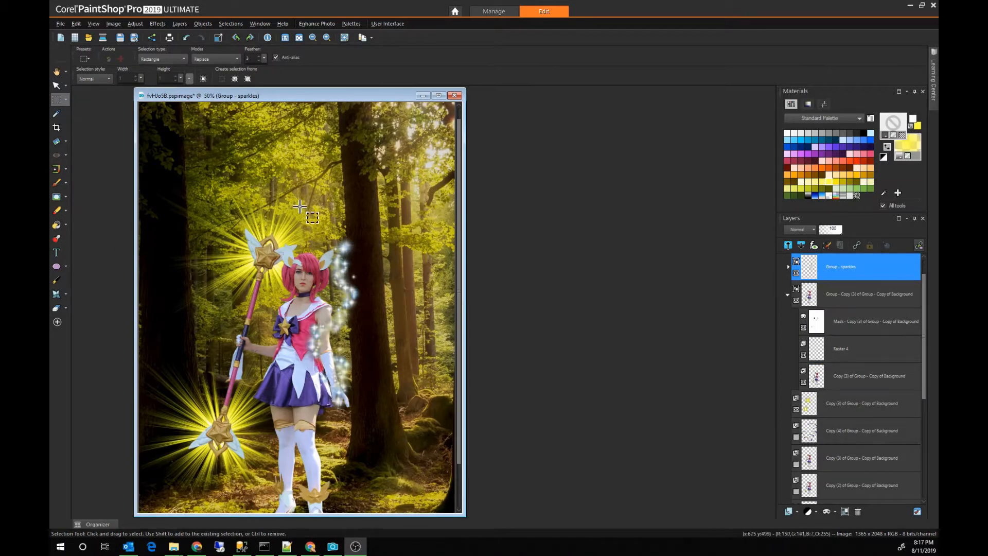
{"action": "left_click", "coordinate": [791, 511]}
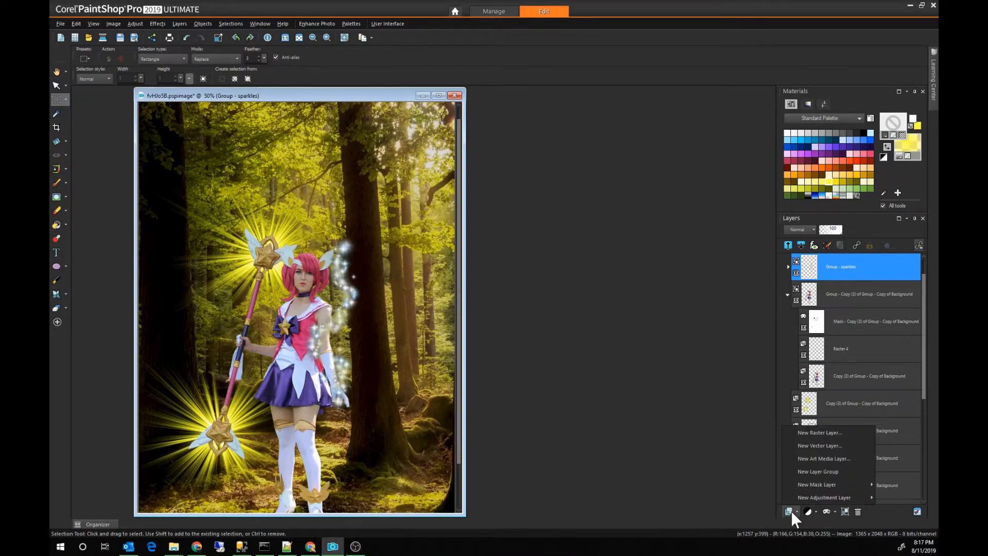
{"action": "left_click", "coordinate": [816, 434]}
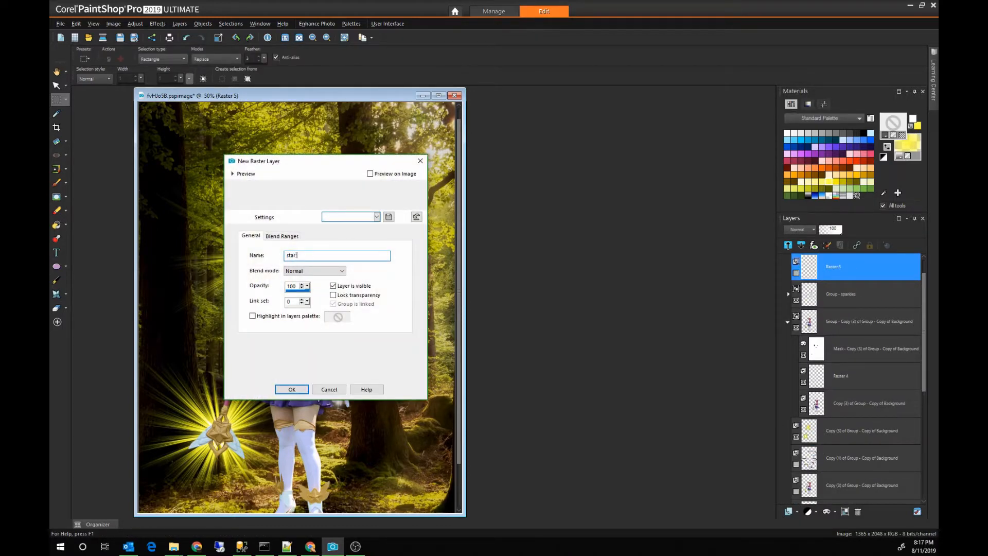
{"action": "key", "text": "Return"}
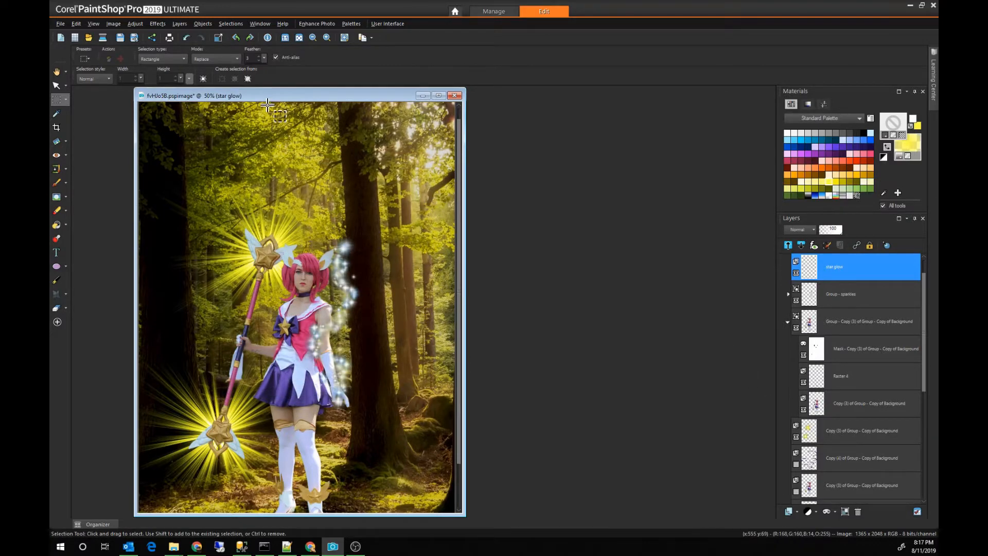
Step: Make a circular selection with a feather of 100, centred on the staff's upper star and reaching past the figure's hair
{"action": "left_click", "coordinate": [163, 58]}
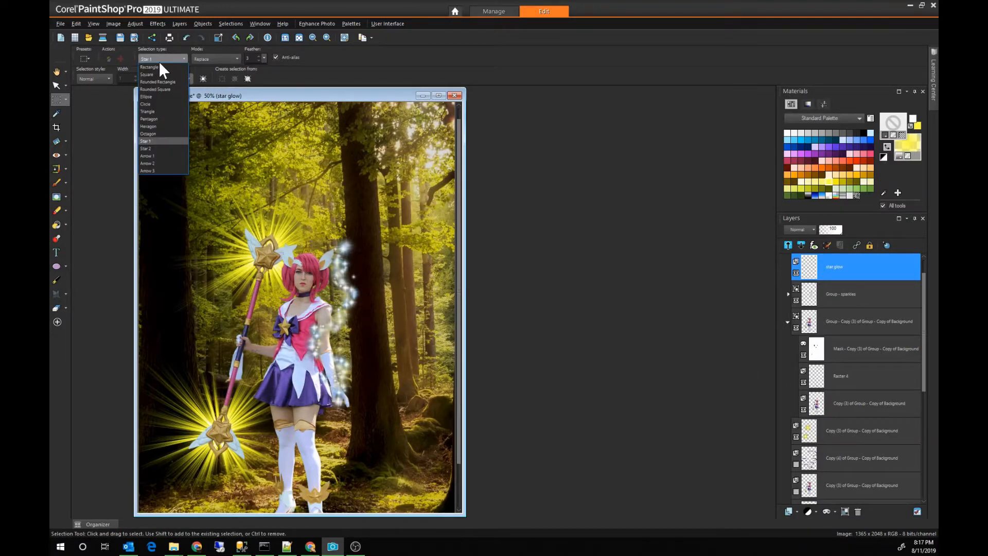
{"action": "left_click", "coordinate": [155, 102]}
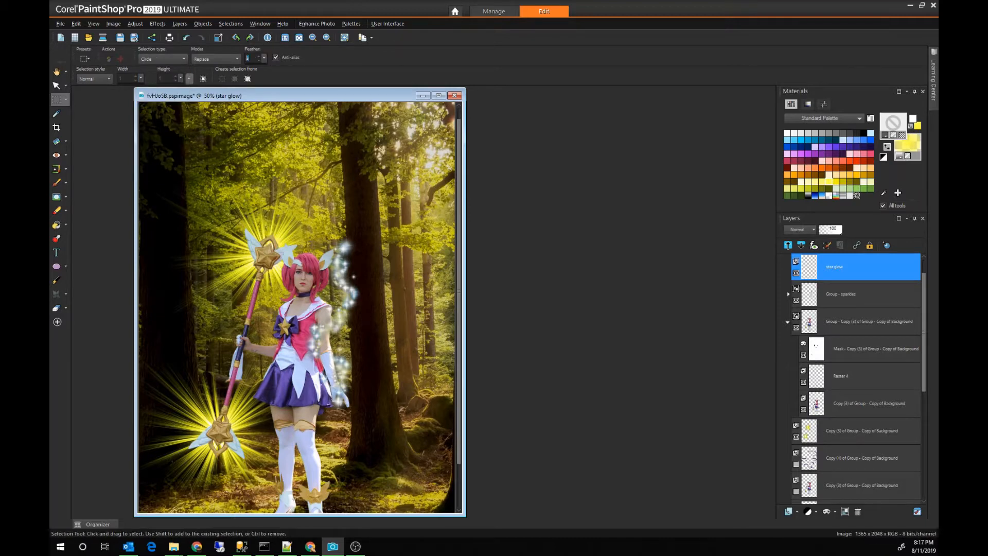
{"action": "type", "text": "100"}
{"action": "left_click_drag", "start_coordinate": [267, 254], "coordinate": [334, 273]}
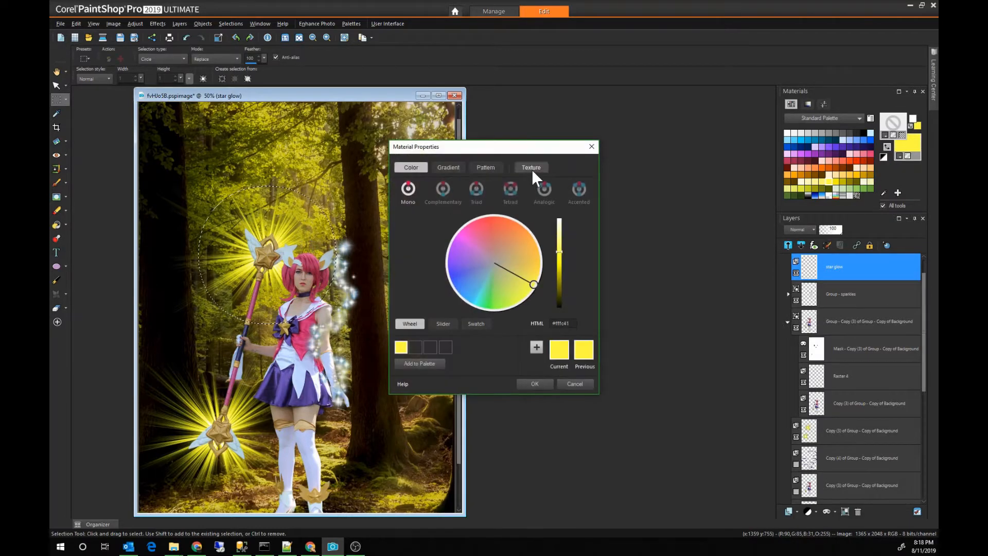
Step: Fill the circle with the yellow fading background gradient, deselect, and lower the star glow layer's opacity to about 40
{"action": "left_click", "coordinate": [448, 167]}
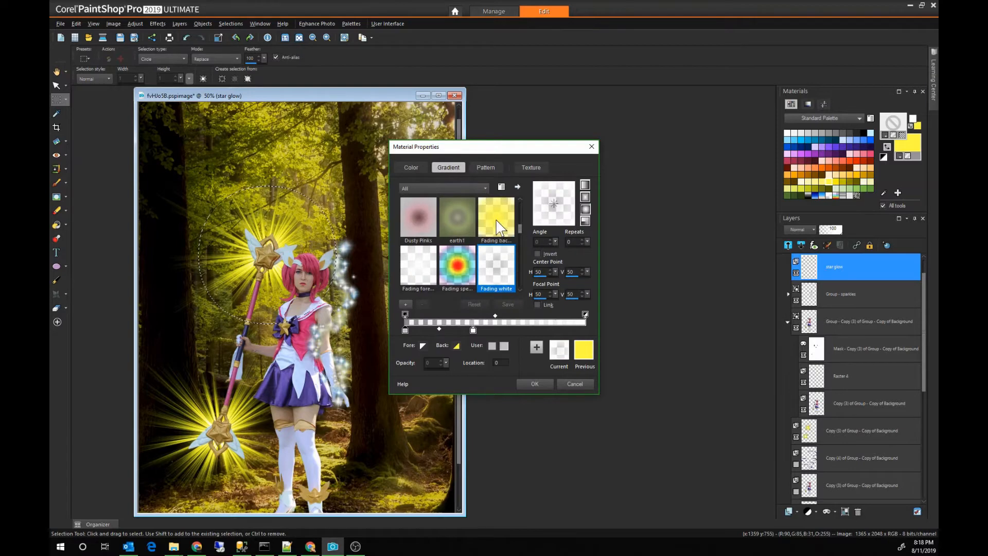
{"action": "left_click", "coordinate": [496, 219]}
{"action": "left_click", "coordinate": [535, 384]}
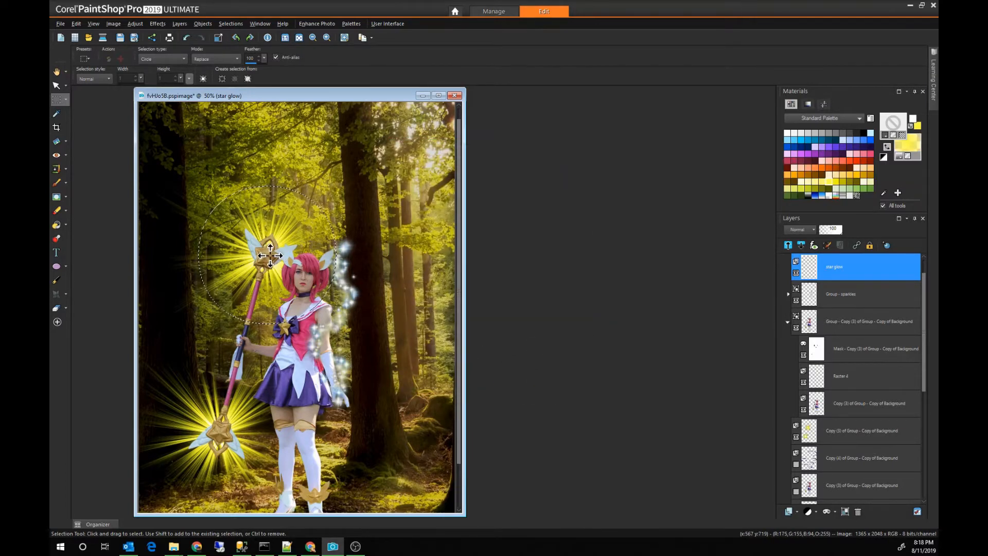
{"action": "key", "text": "f"}
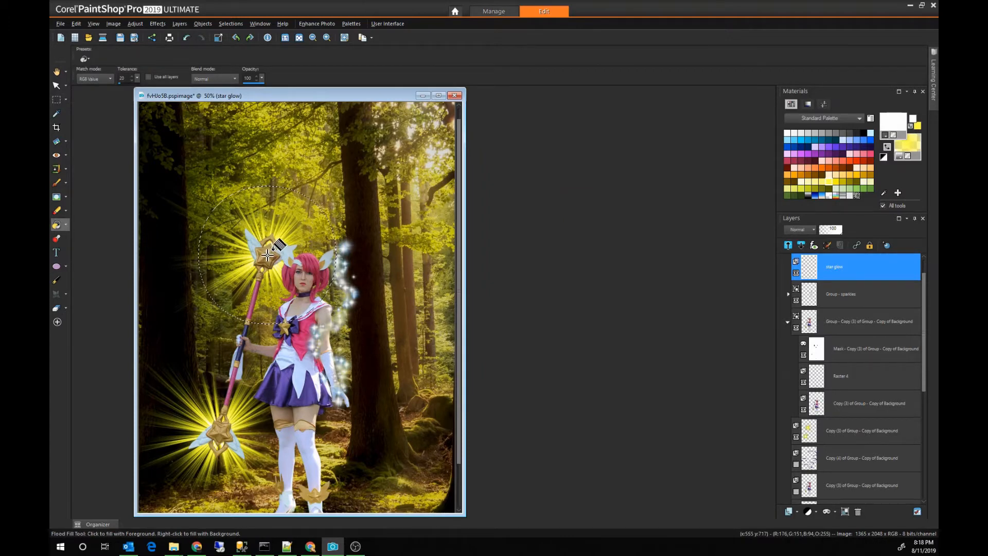
{"action": "left_click", "coordinate": [268, 255]}
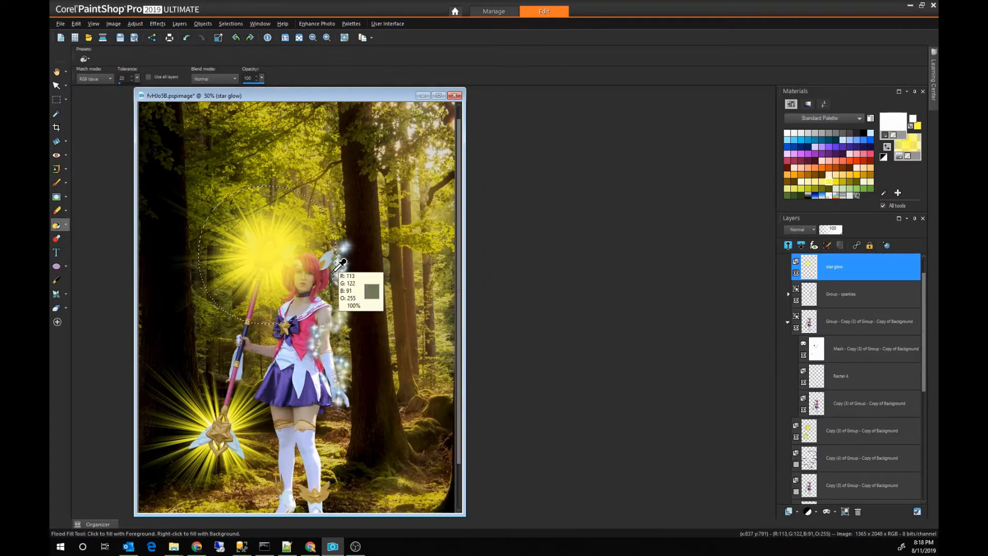
{"action": "key", "text": "ctrl+d"}
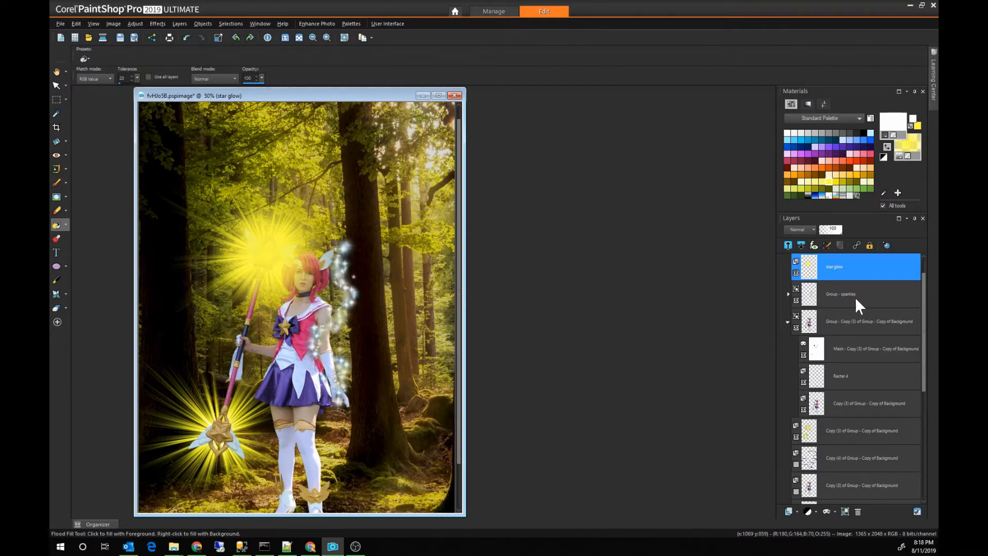
{"action": "left_click", "coordinate": [839, 234]}
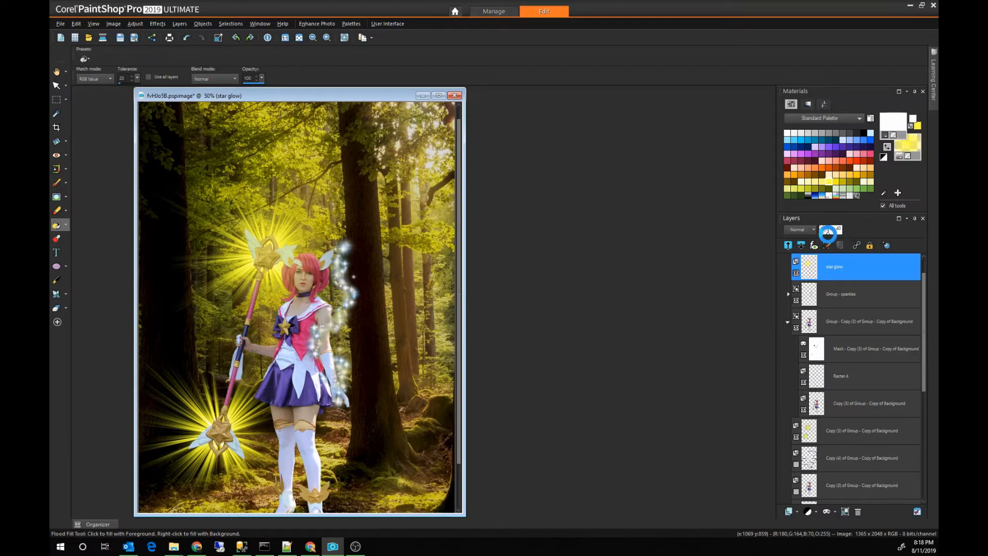
Step: Duplicate the star glow layer and move the copy so it is centred on the staff's lower star
{"action": "right_click", "coordinate": [845, 267]}
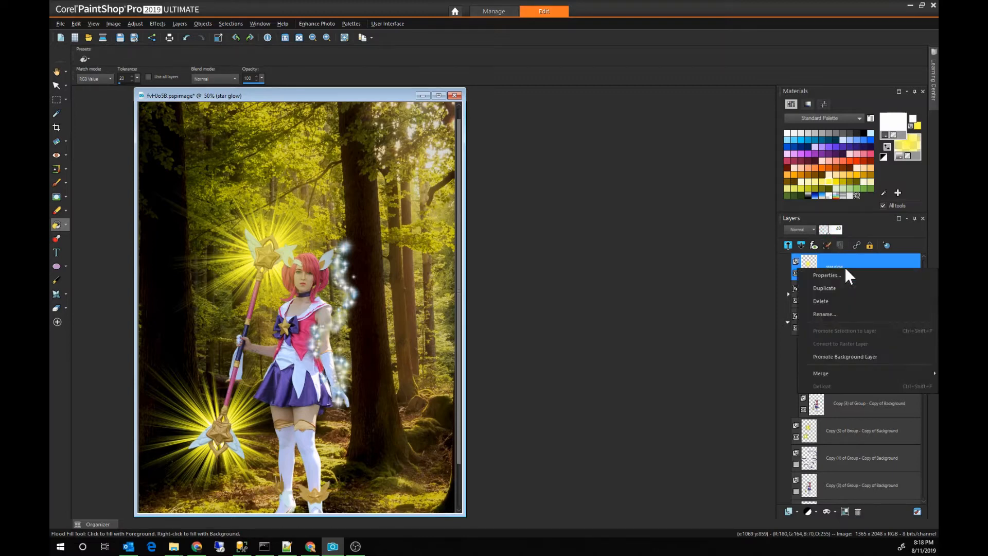
{"action": "left_click", "coordinate": [846, 292]}
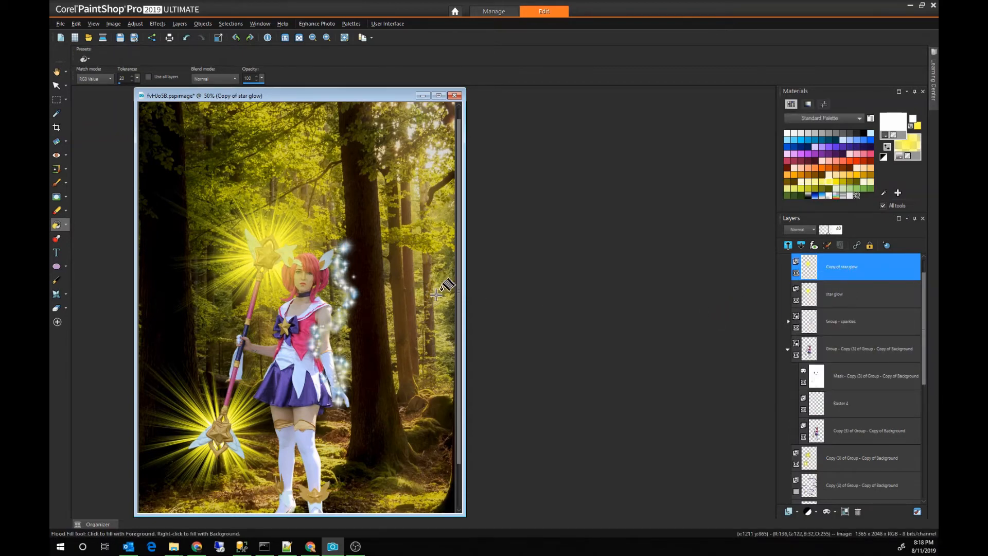
{"action": "key", "text": "k"}
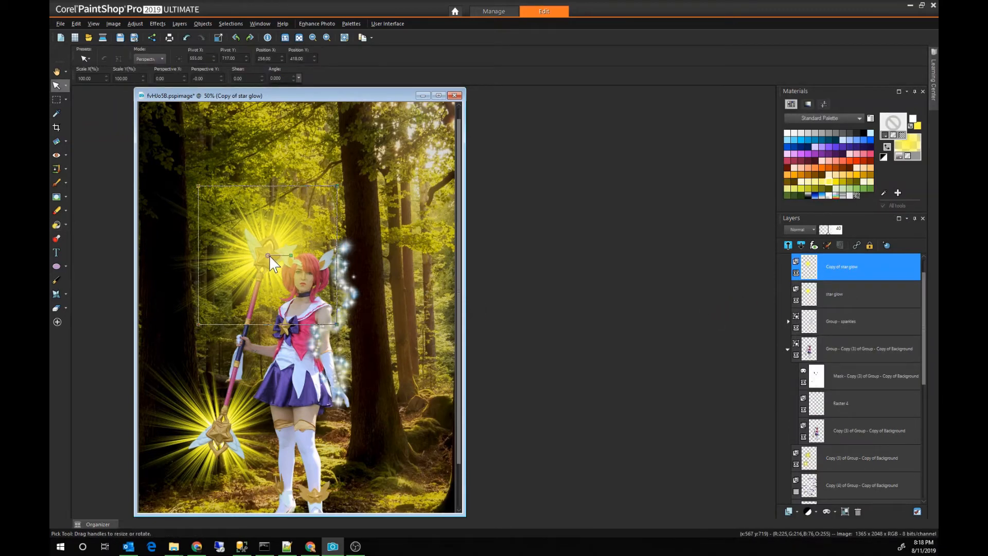
{"action": "left_click_drag", "start_coordinate": [269, 256], "coordinate": [220, 434]}
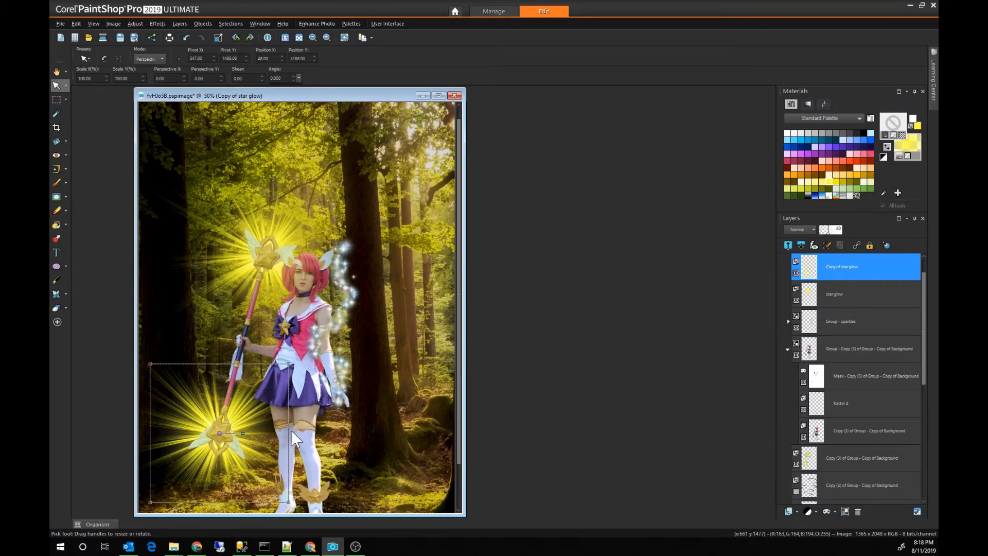
{"action": "key", "text": "s"}
Step: Check the glows over both staff stars and save the composite image
{"action": "scroll", "coordinate": [372, 318], "scroll_direction": "up", "scroll_amount": 3}
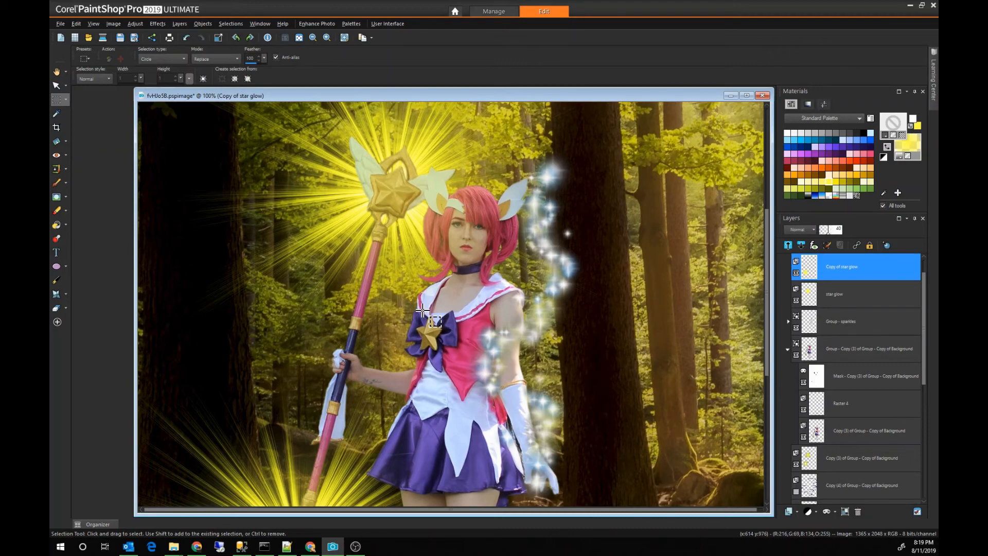
{"action": "scroll", "coordinate": [422, 310], "scroll_direction": "down", "scroll_amount": 3}
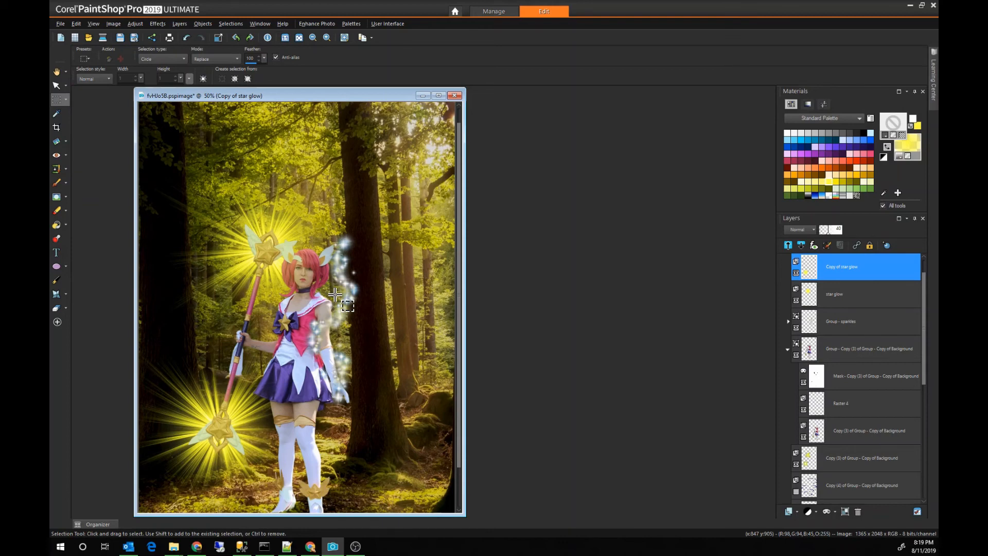
{"action": "scroll", "coordinate": [335, 294], "scroll_direction": "down", "scroll_amount": 1}
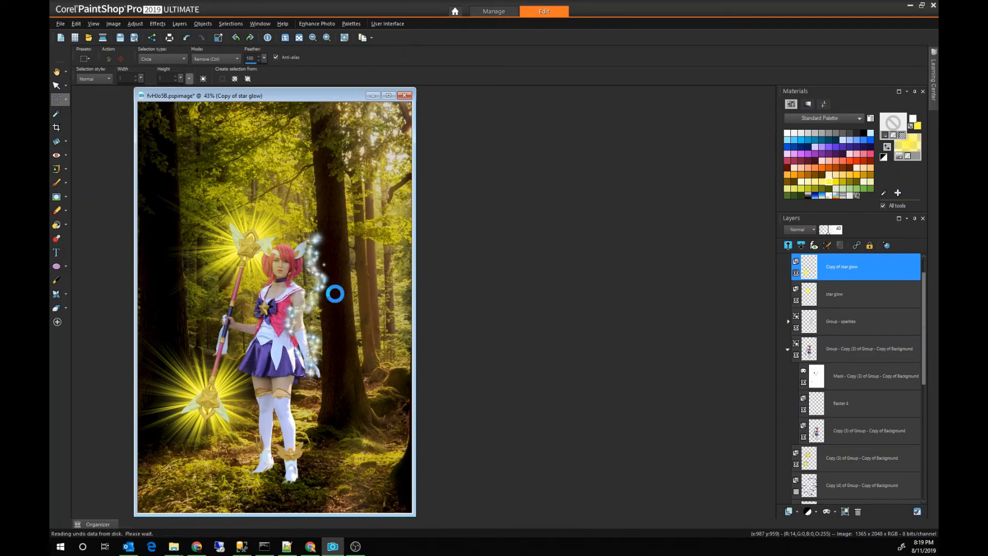
{"action": "key", "text": "ctrl+s"}
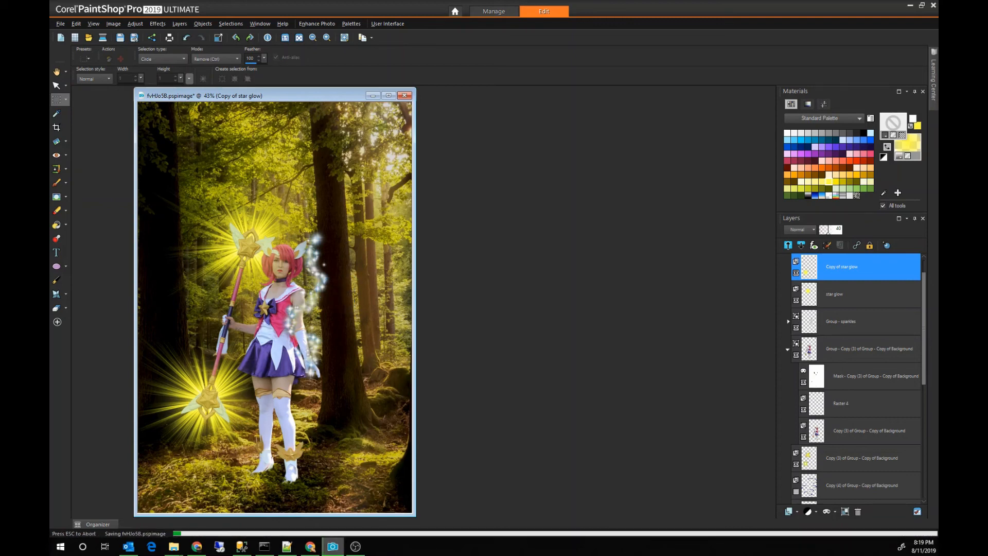